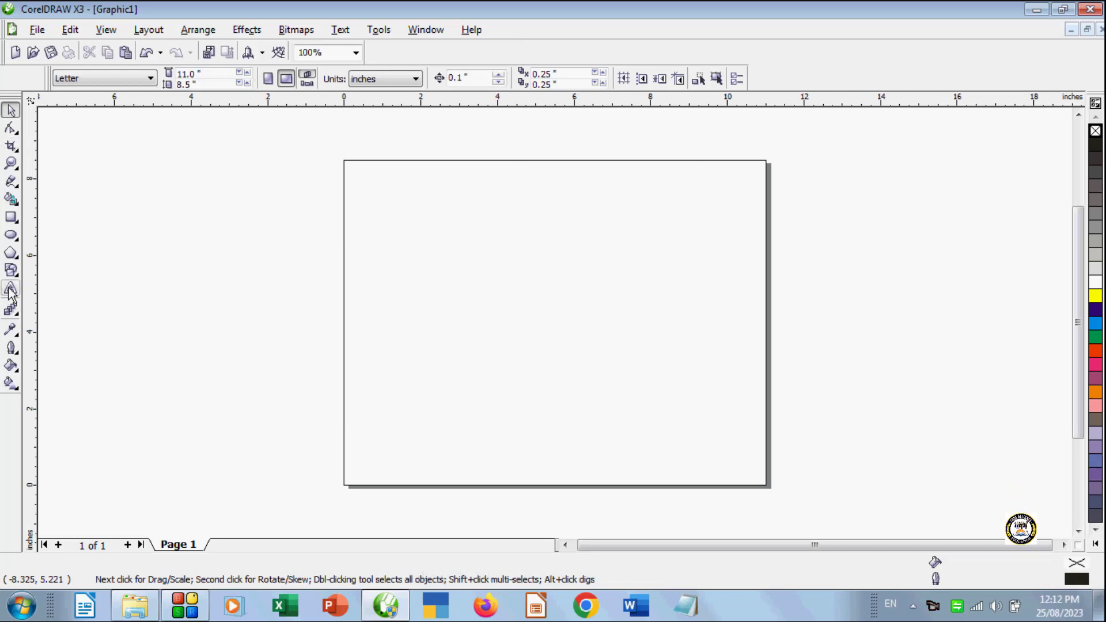
Create a paragraph text frame about 8.4 × 6.5 inches on the page containing "This is my new document"
left_click(10, 291)
left_click_drag(378, 199, 700, 449)
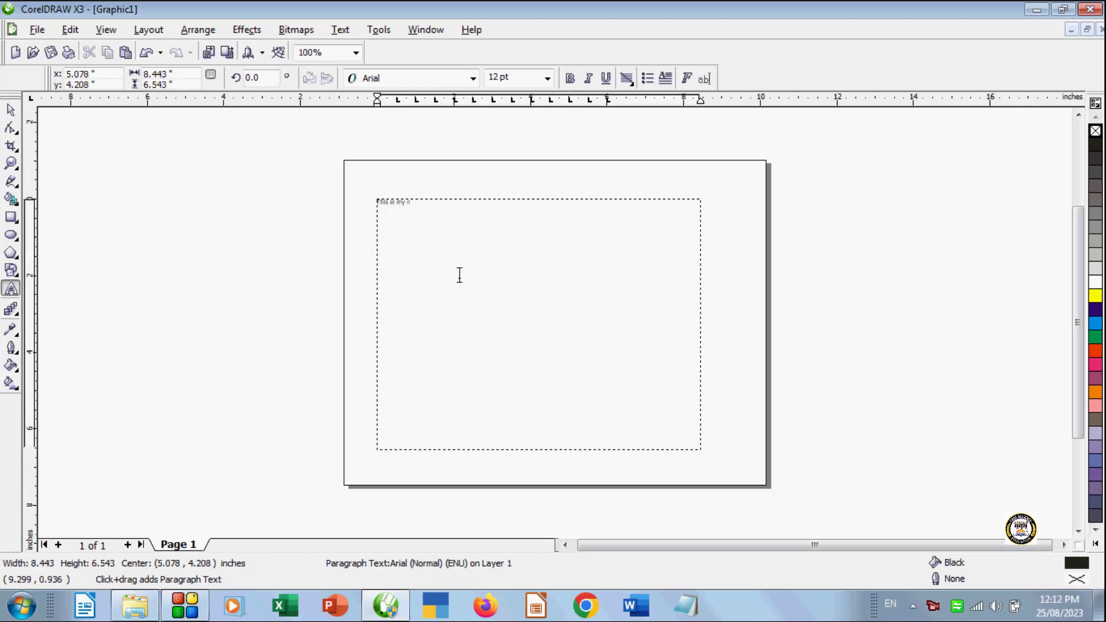
type("This is my new document")
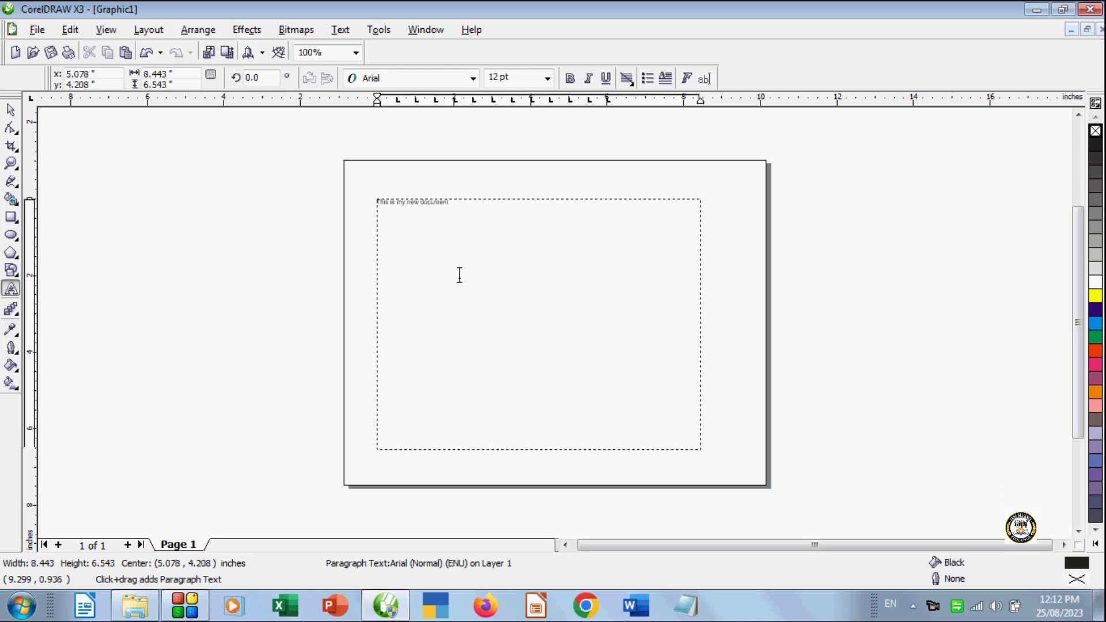
Set the font size of all the paragraph text to 36 pt
key("ctrl+a")
left_click(547, 78)
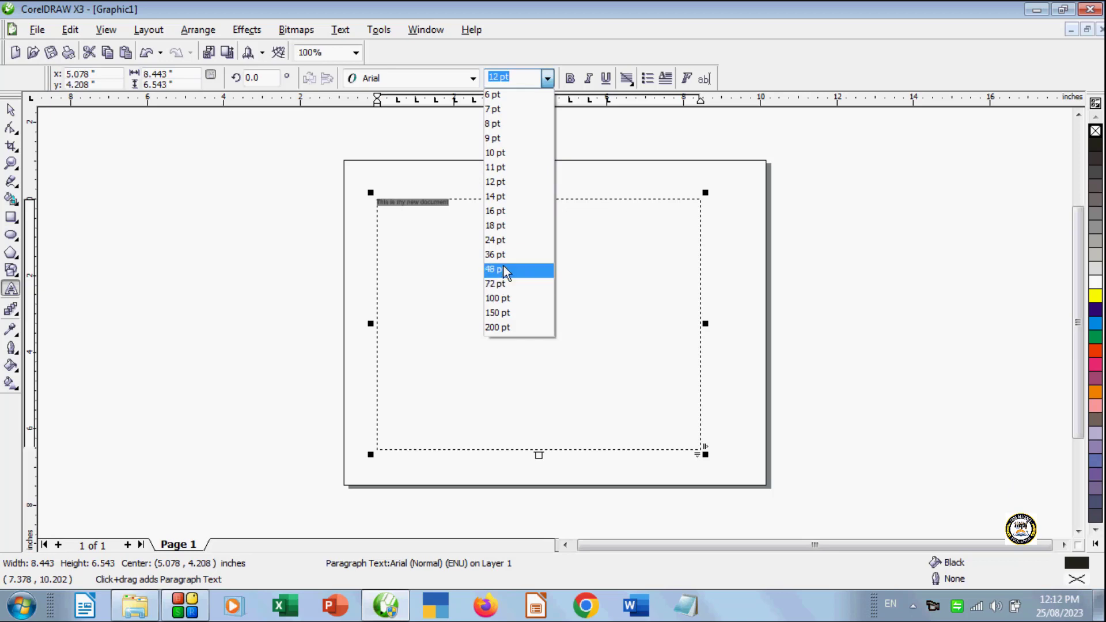
left_click(507, 269)
Copy the sentence and paste it repeatedly after itself until it nearly fills the frame, then finish text editing
key("ctrl+c")
key("End")
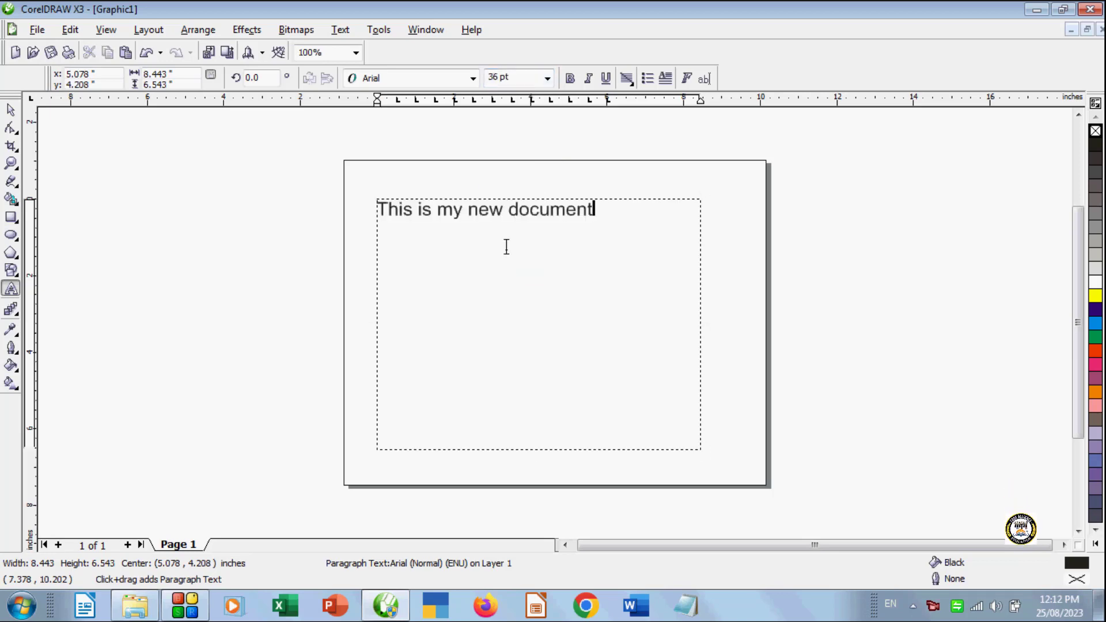
key("ctrl+v")
key("ctrl+v")
key("ctrl+v")
key("ctrl+v")
key("ctrl+v")
key("ctrl+v")
key("ctrl+v")
key("ctrl+v")
key("ctrl+v")
key("ctrl+v")
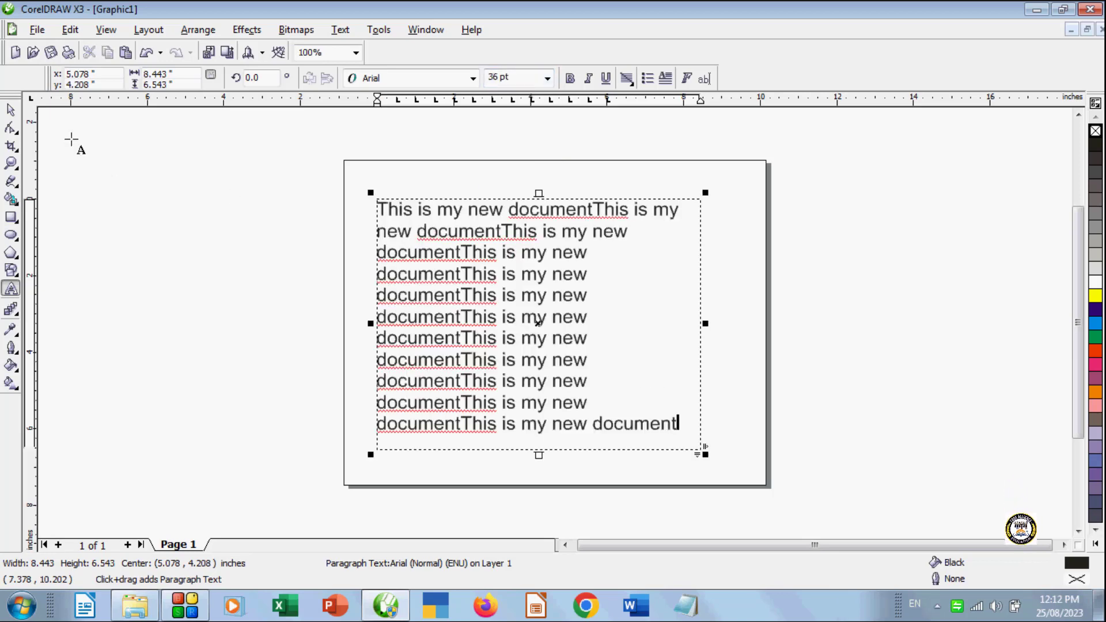
left_click(11, 110)
left_click(239, 293)
left_click(584, 296)
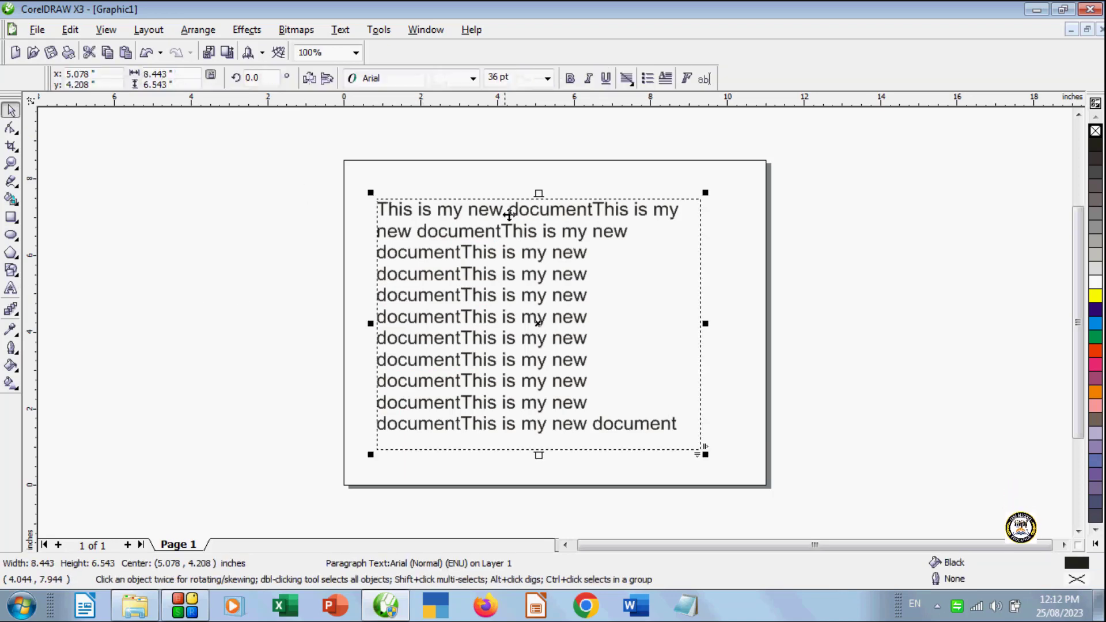
left_click(1016, 304)
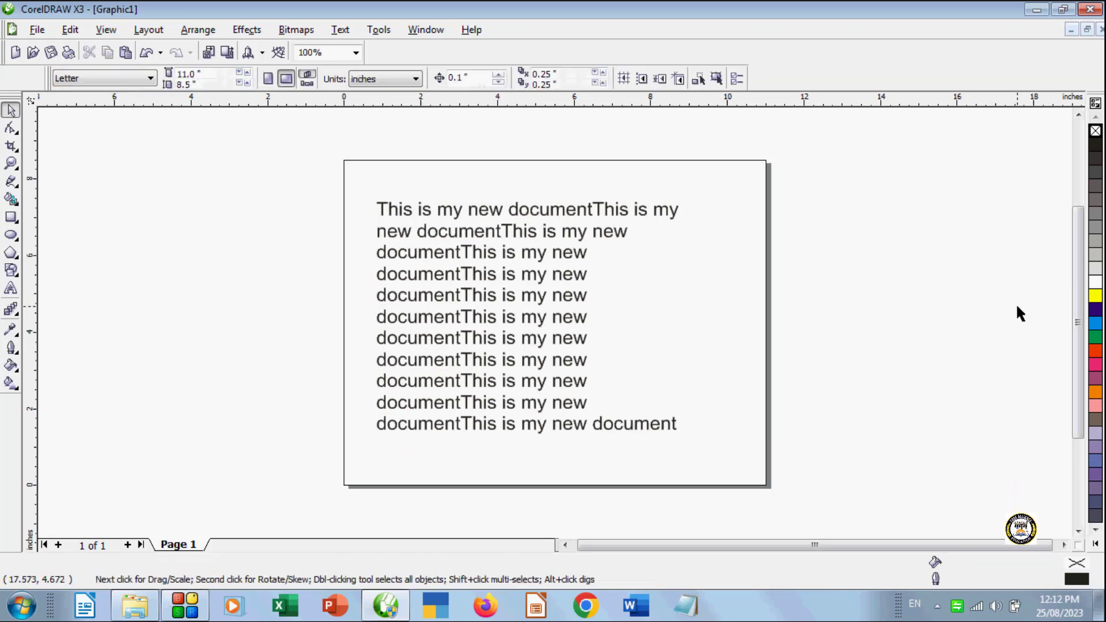
Turn on Show Text Frames so that the paragraph frame outline displays even when nothing is selected
left_click(472, 319)
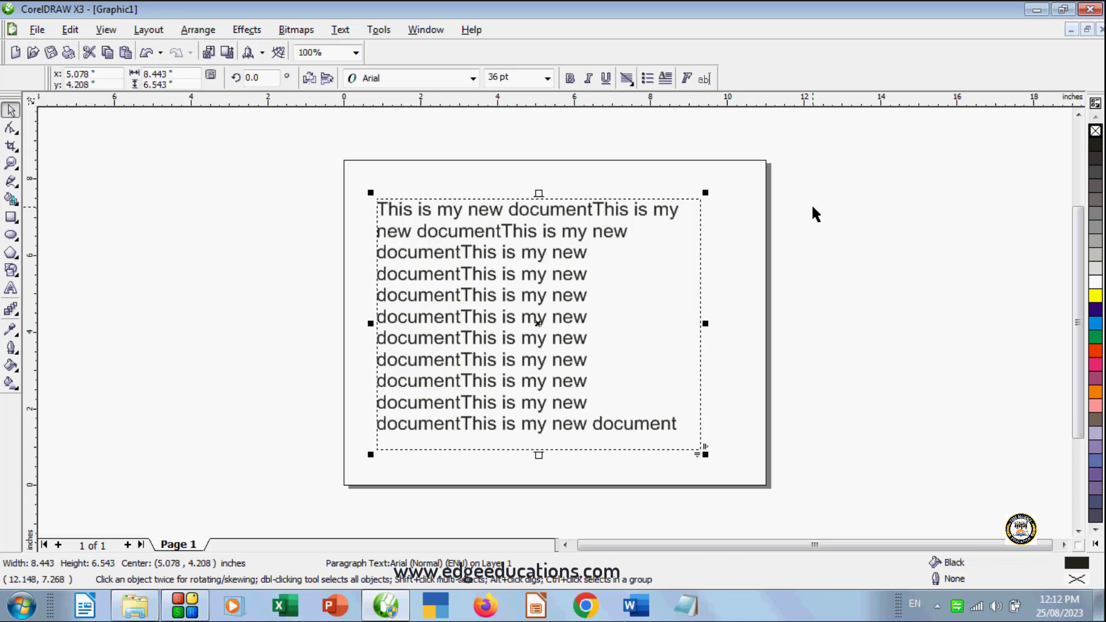
left_click(943, 221)
left_click(484, 316)
left_click(344, 31)
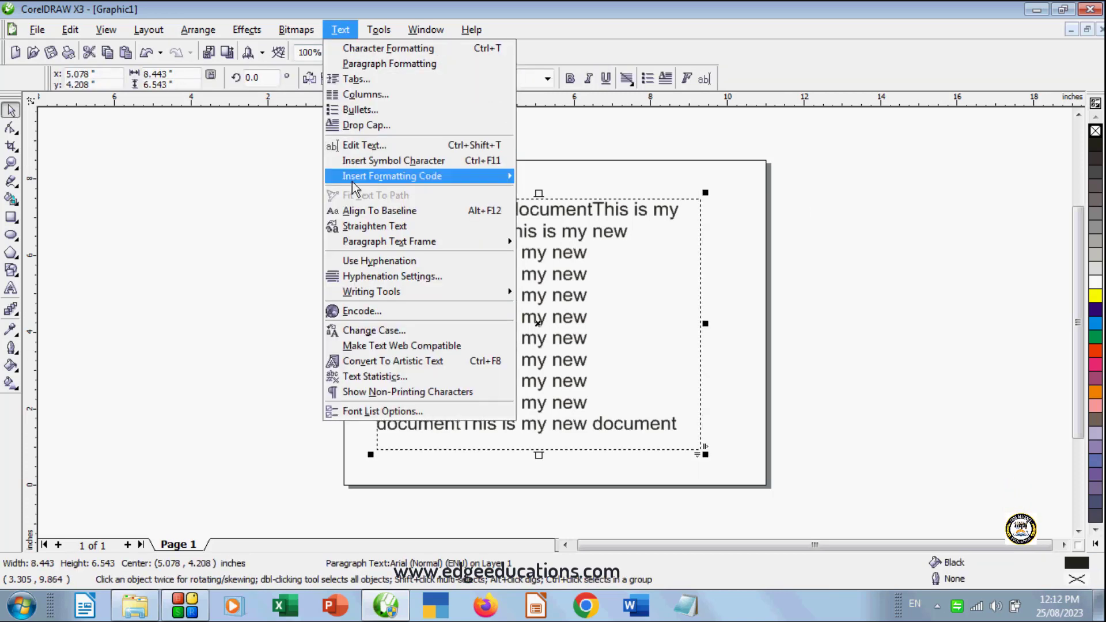
mouse_move(386, 241)
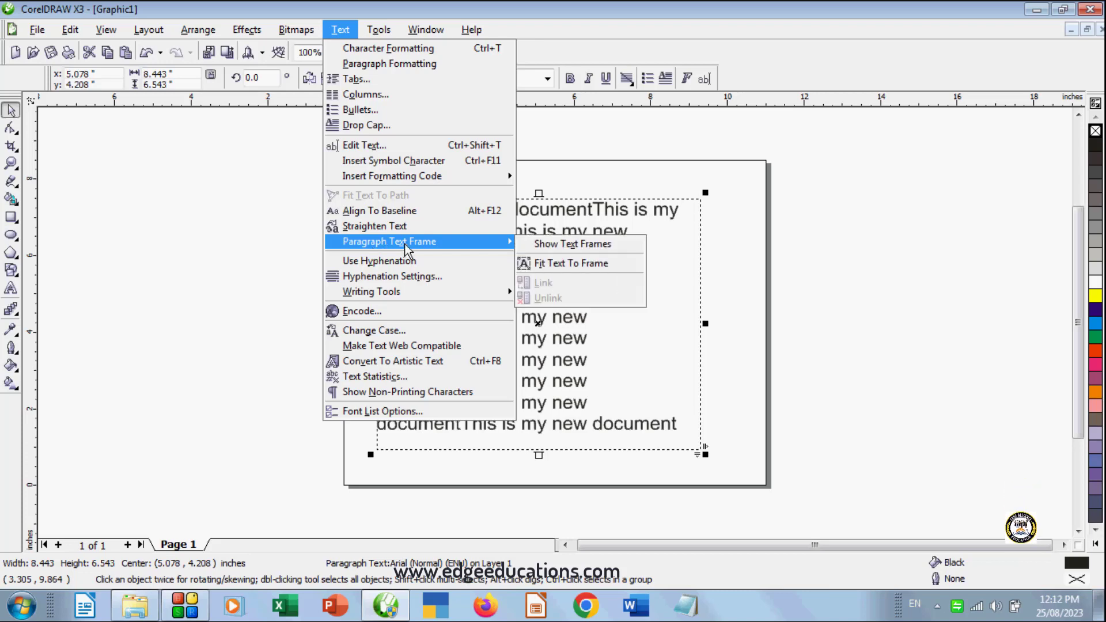
left_click(526, 243)
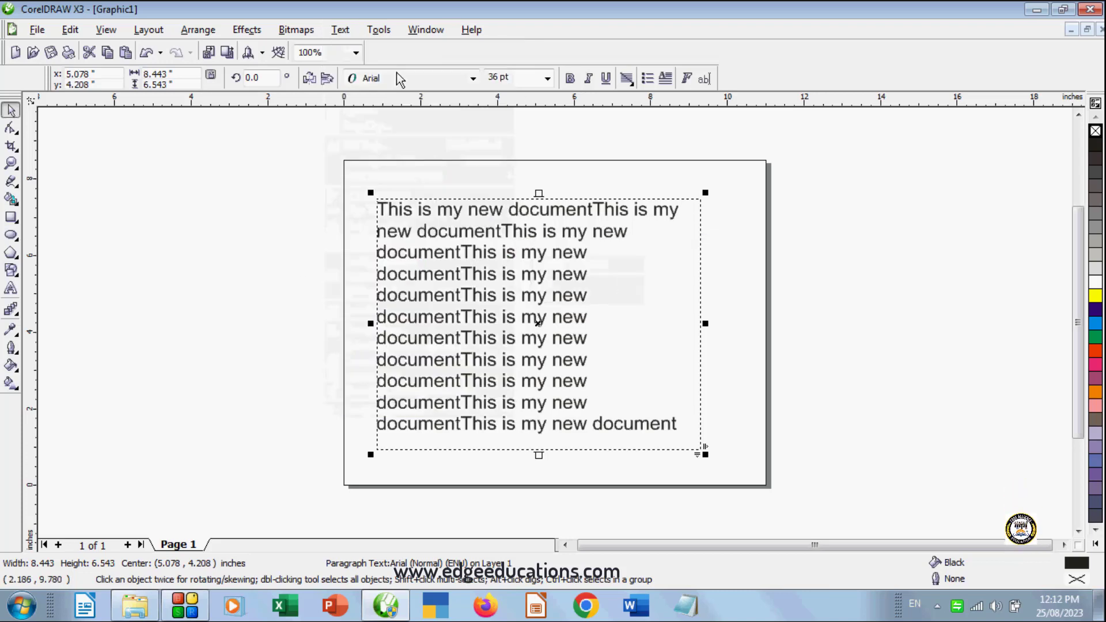
left_click(345, 30)
mouse_move(369, 241)
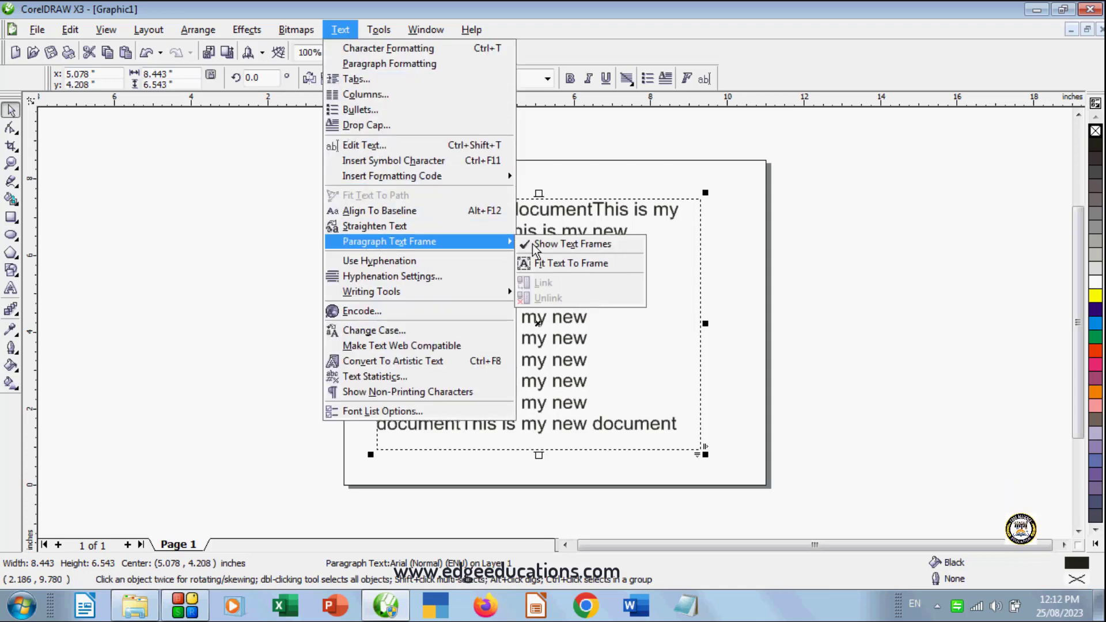
left_click(944, 292)
left_click(985, 229)
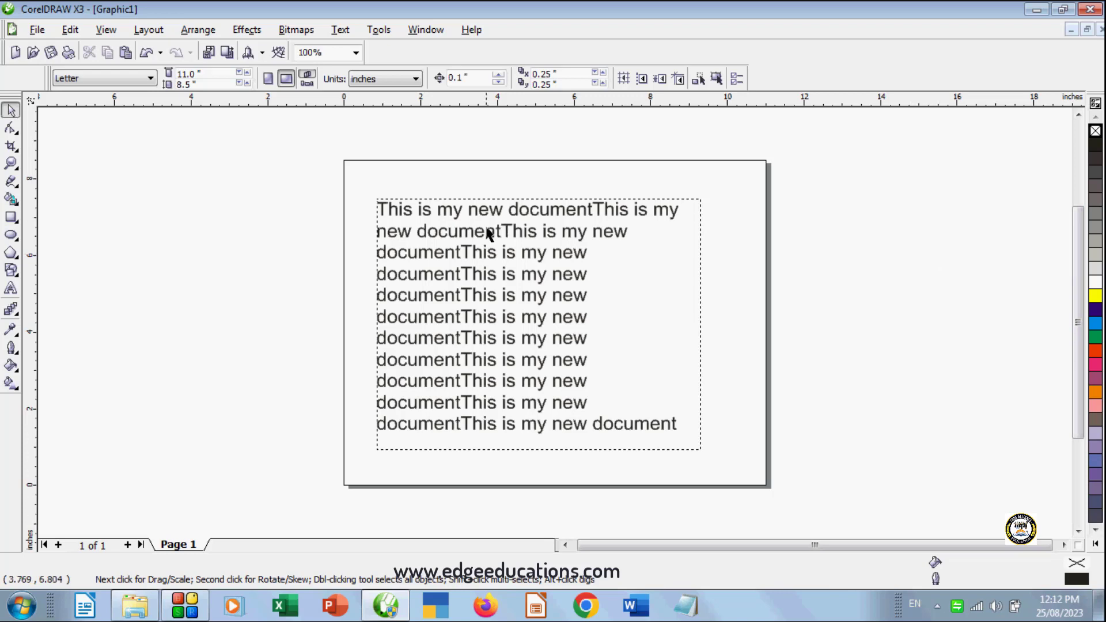
Enlarge the paragraph frame to about 9 × 7 inches and fit its text to the frame
left_click(501, 199)
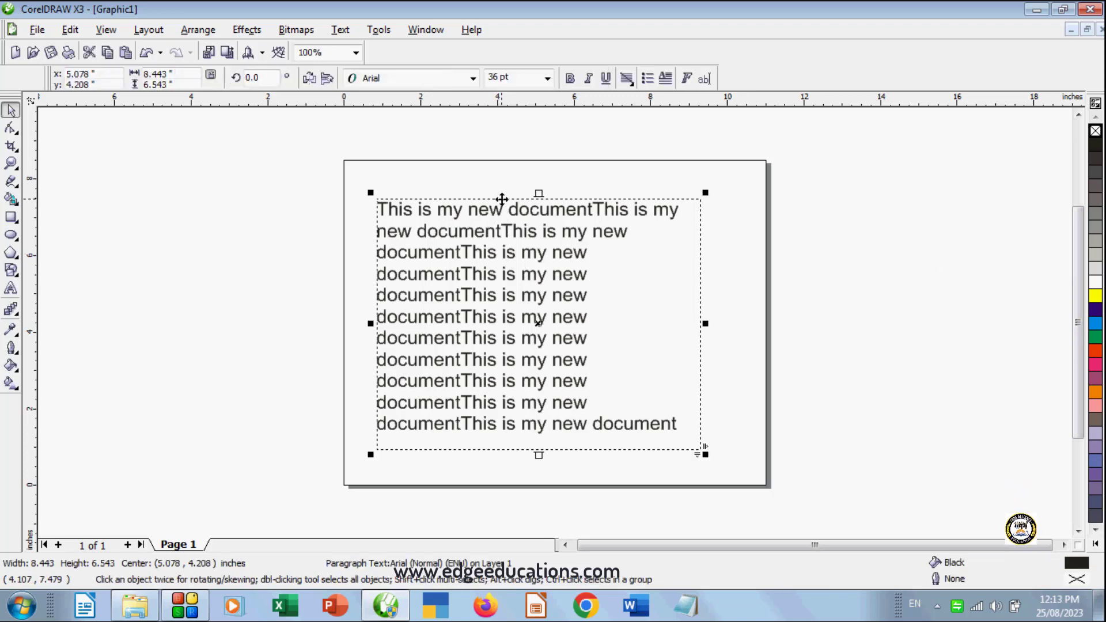
left_click_drag(704, 452, 726, 470)
left_click(339, 30)
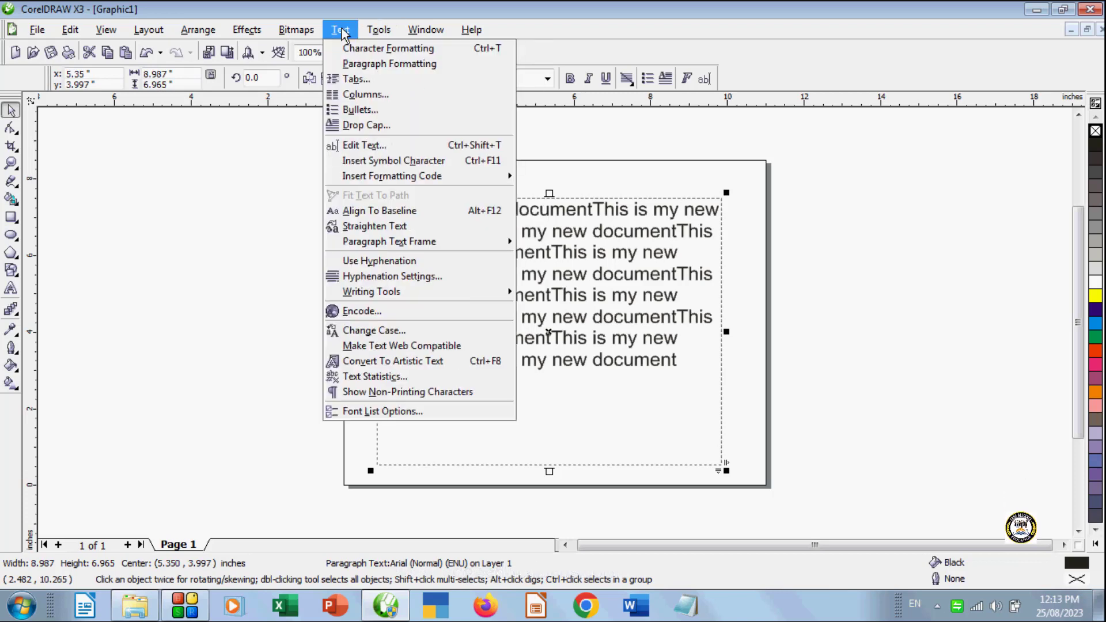
mouse_move(400, 247)
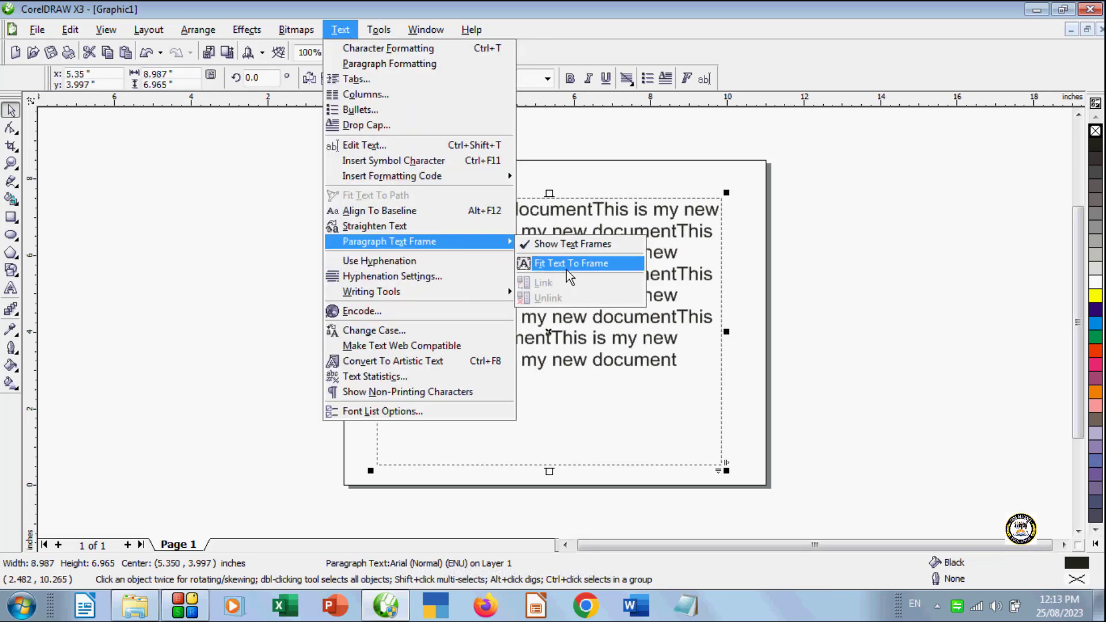
left_click(540, 452)
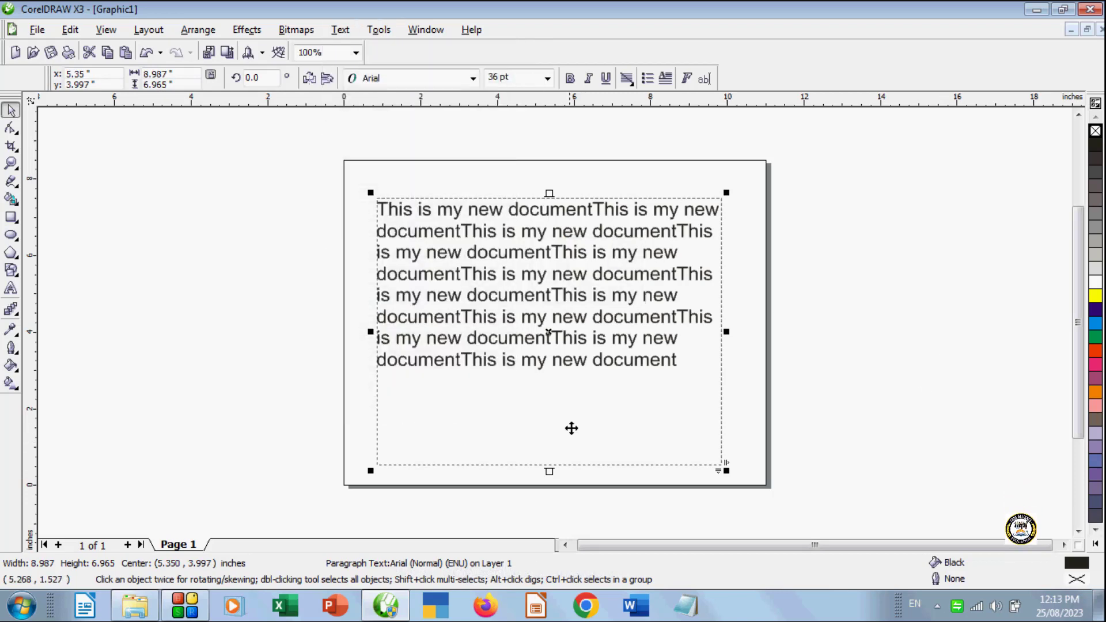
left_click(378, 29)
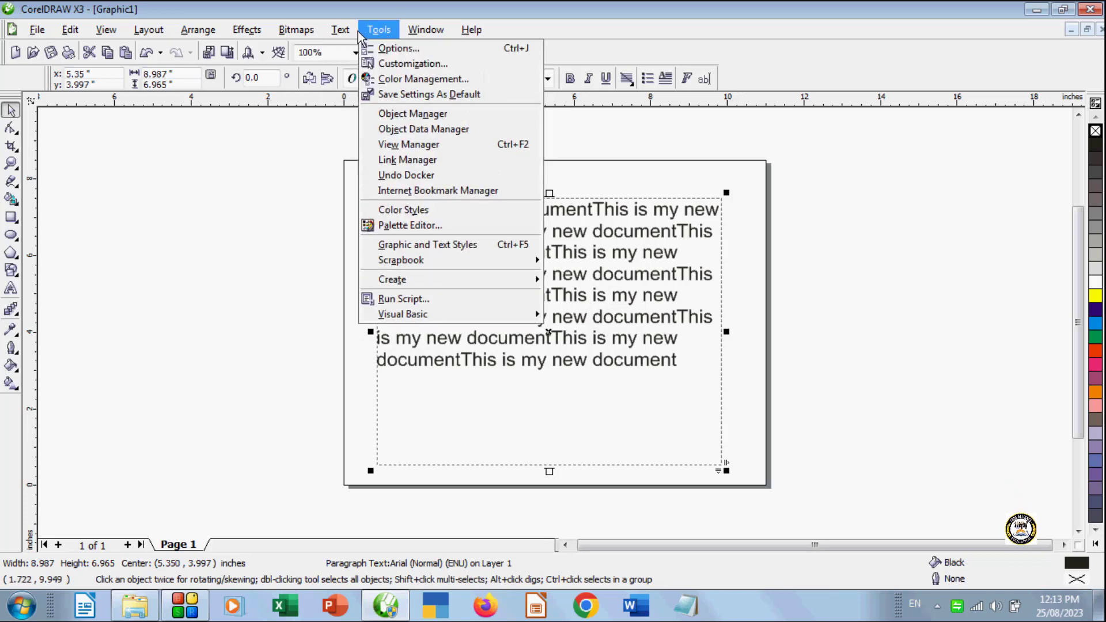
mouse_move(340, 29)
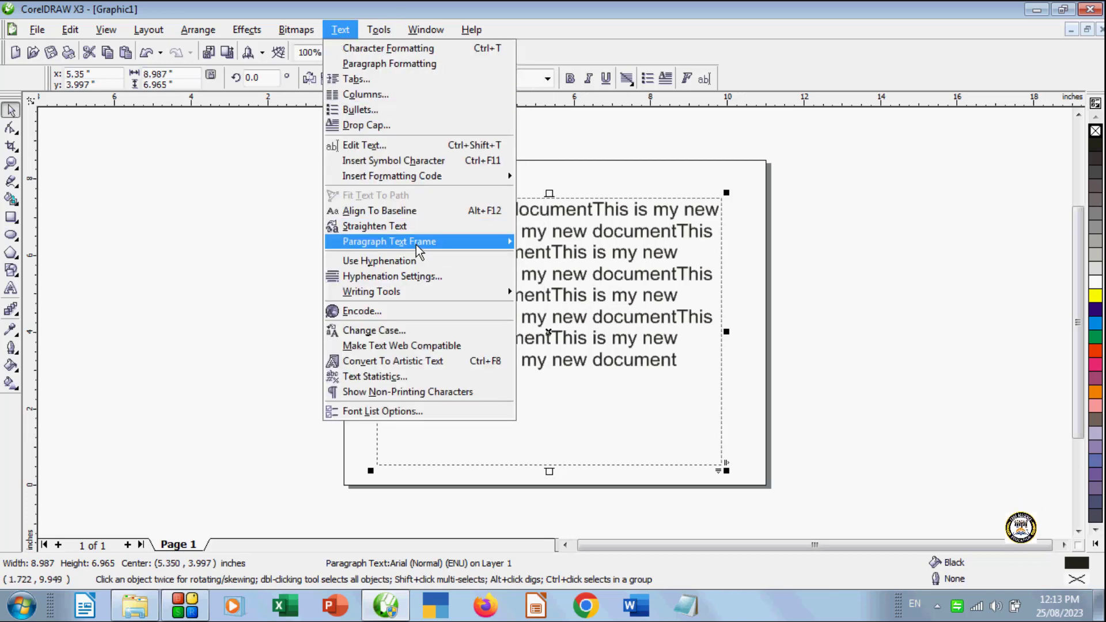
mouse_move(416, 241)
left_click(585, 265)
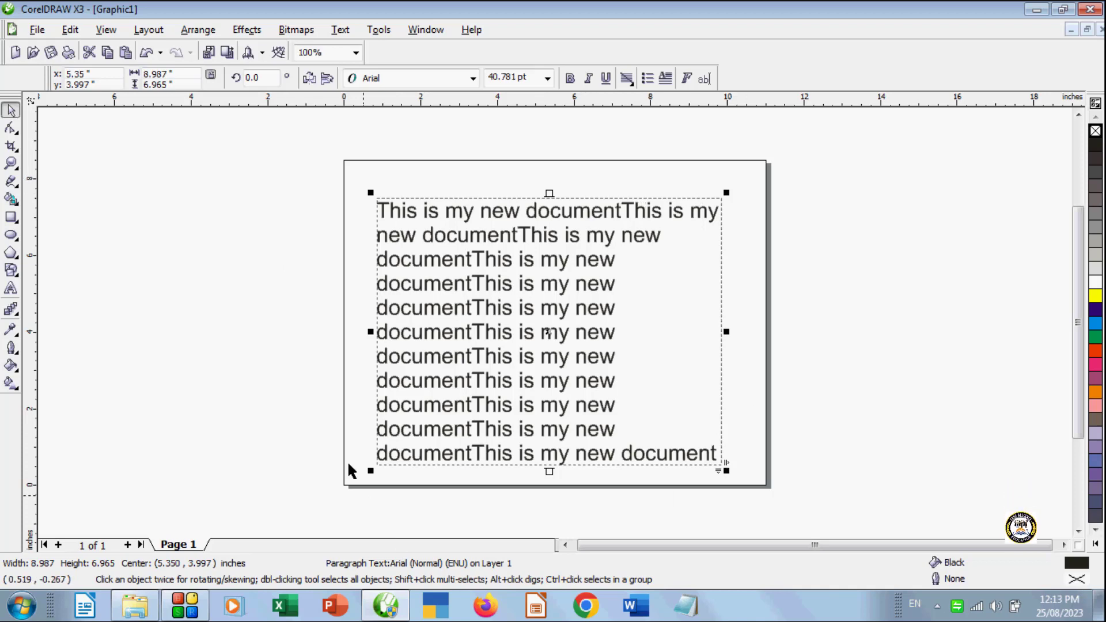
left_click(340, 29)
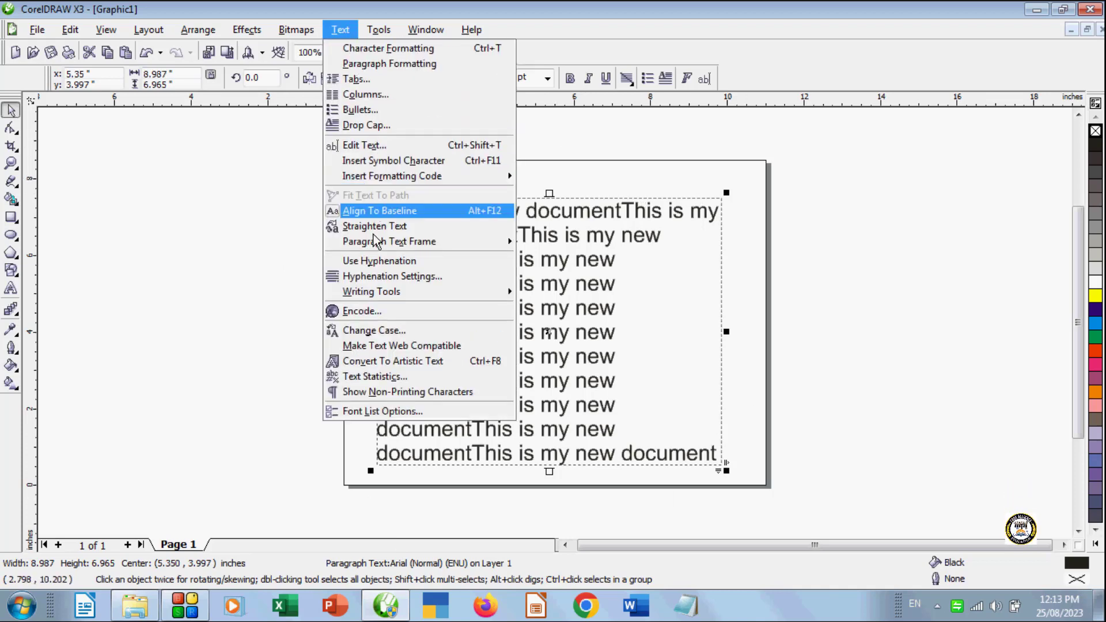
mouse_move(437, 241)
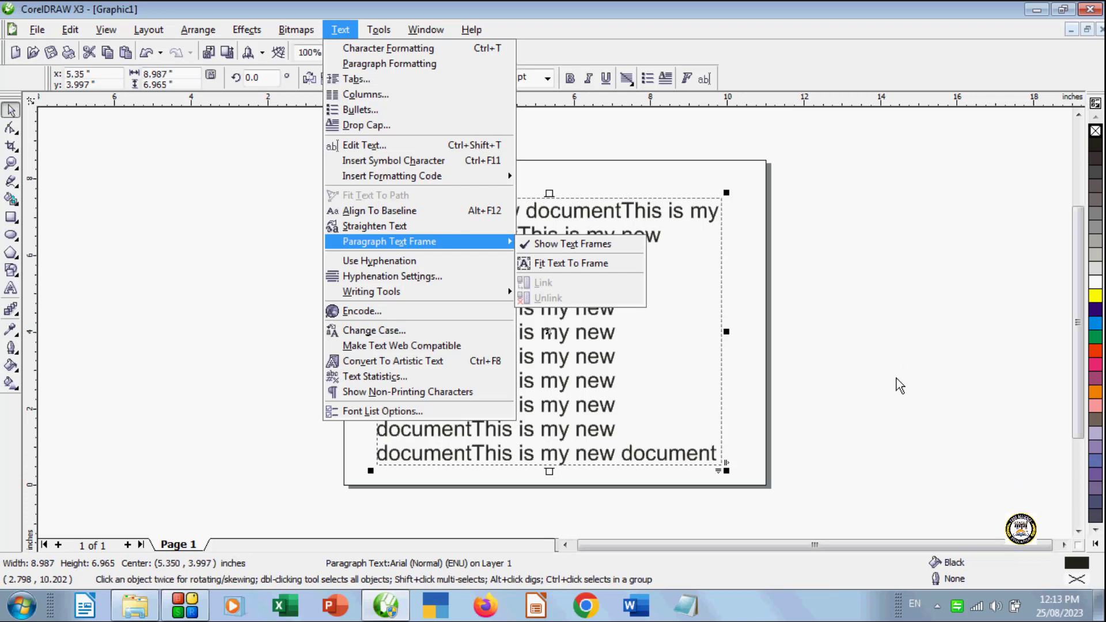
left_click(846, 377)
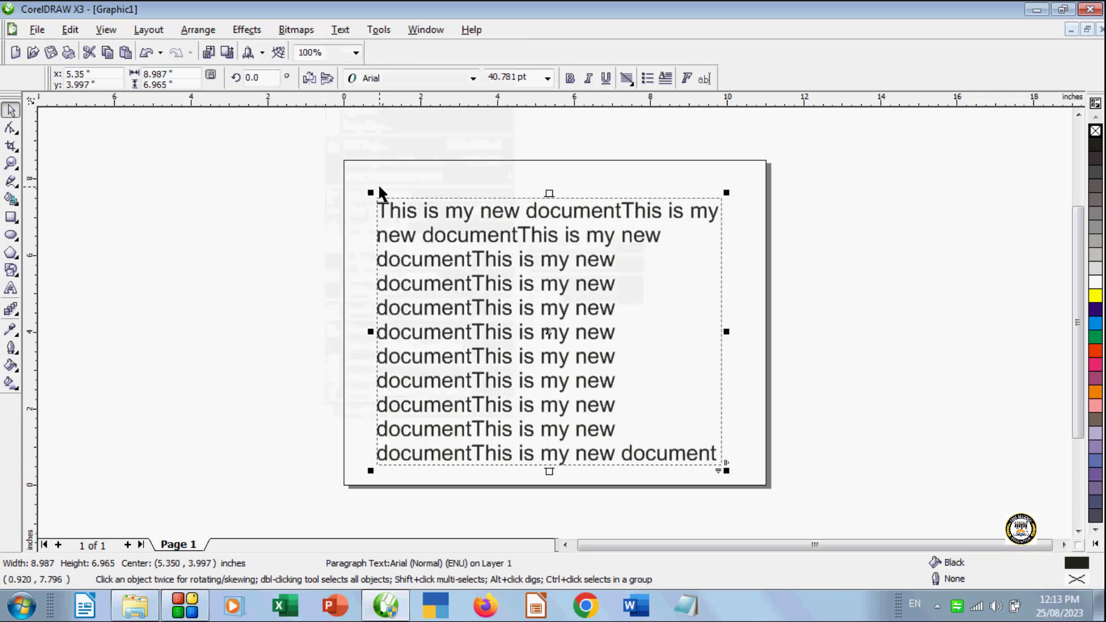
Shrink the text frame to about 5.3 × 4.1 inches over the page's left edge and draw an empty 6.3 × 4.8 inch paragraph frame beside it
left_click_drag(379, 190, 260, 180)
left_click(659, 338)
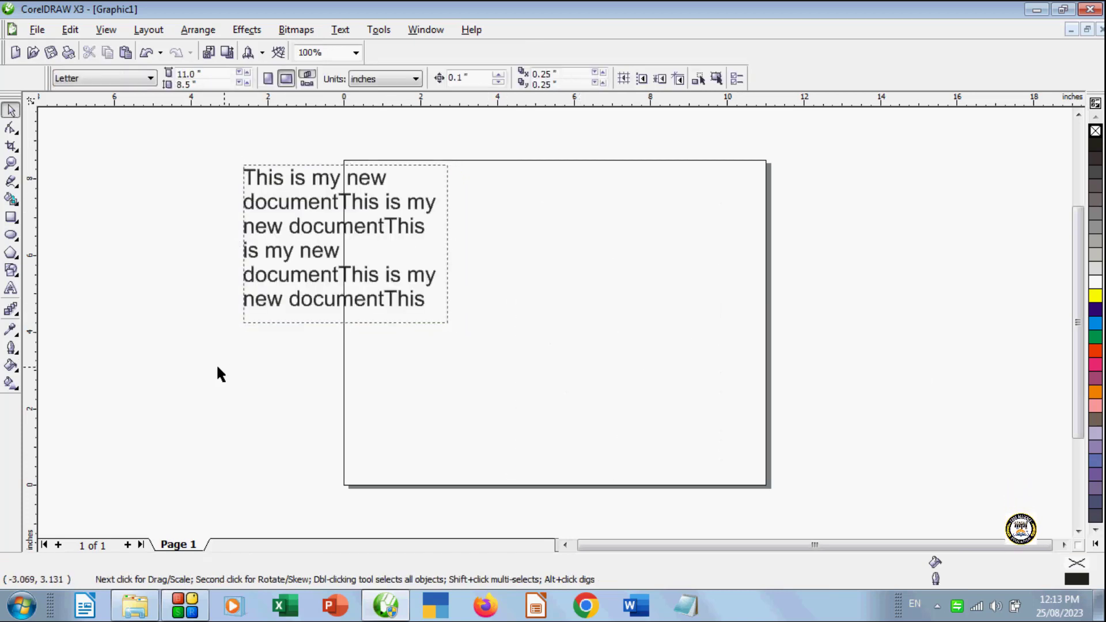
left_click(12, 289)
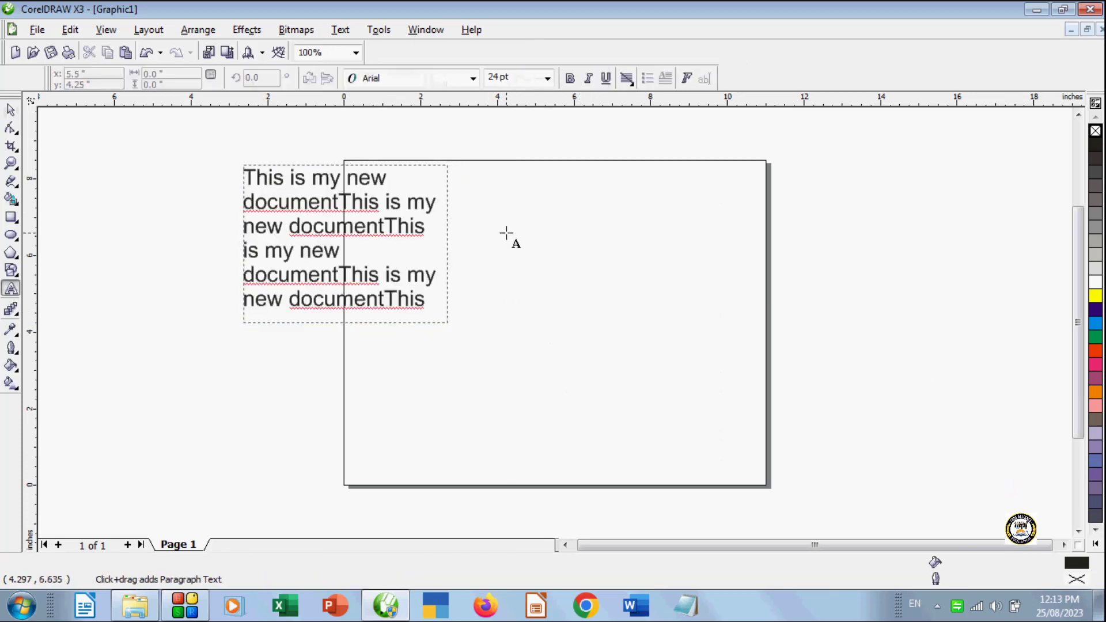
left_click_drag(506, 232, 749, 418)
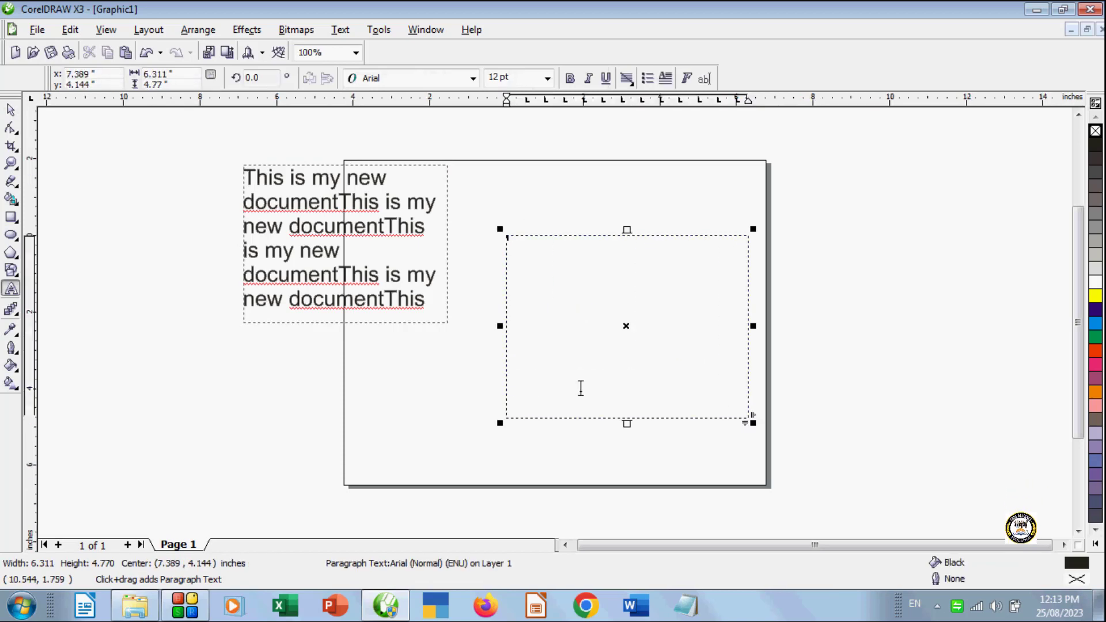
left_click(447, 318)
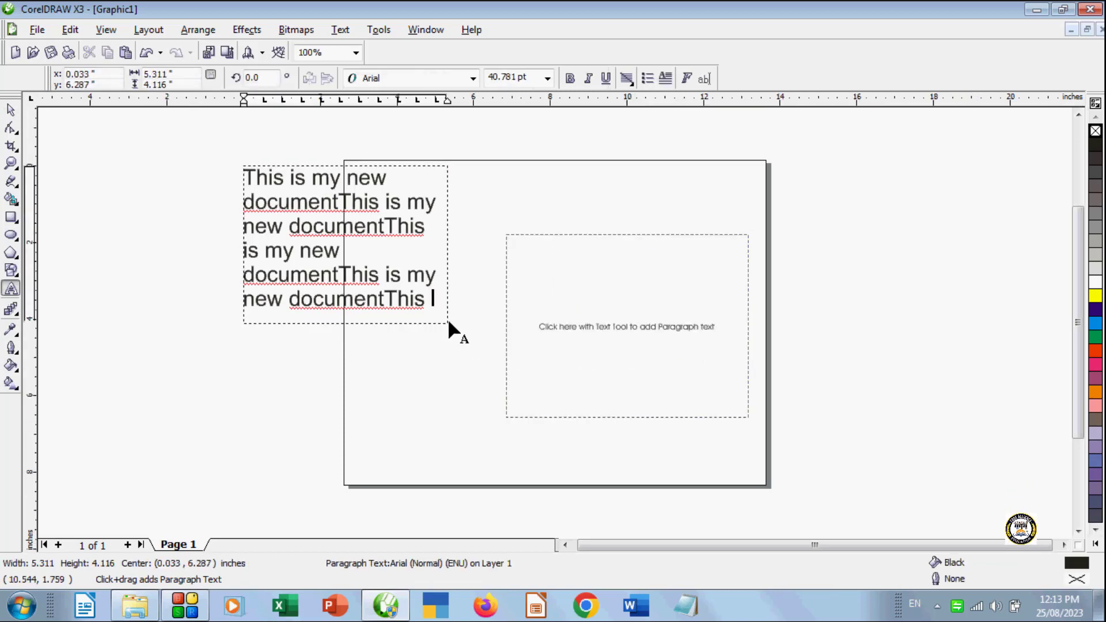
Select both paragraph frames and link them so the overflowing text continues in the empty frame
left_click(12, 112)
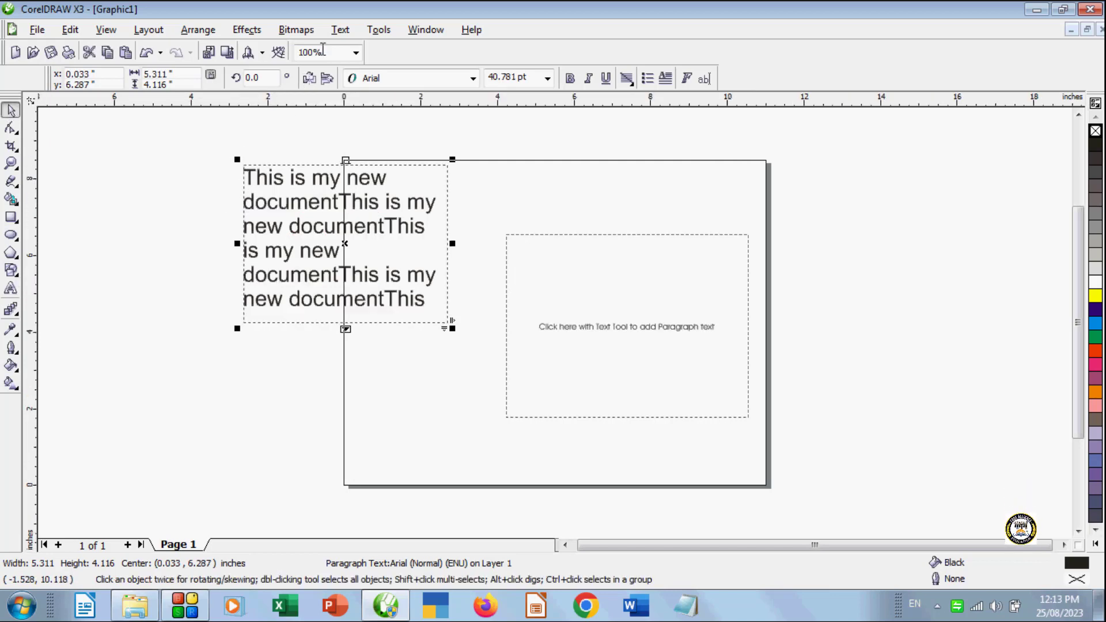
left_click(340, 29)
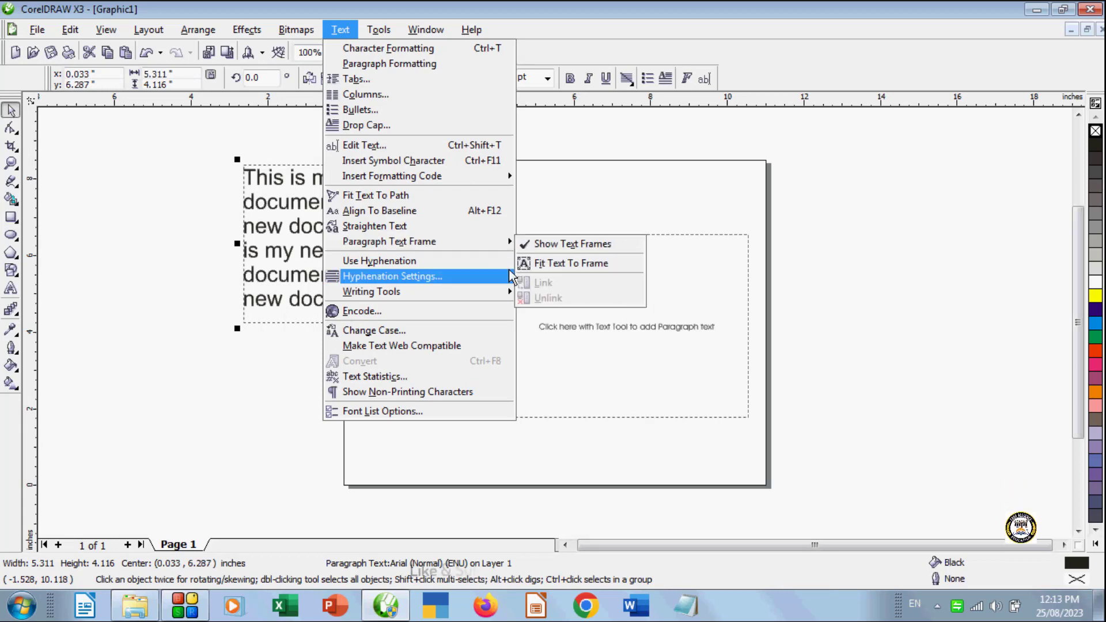
left_click(554, 469)
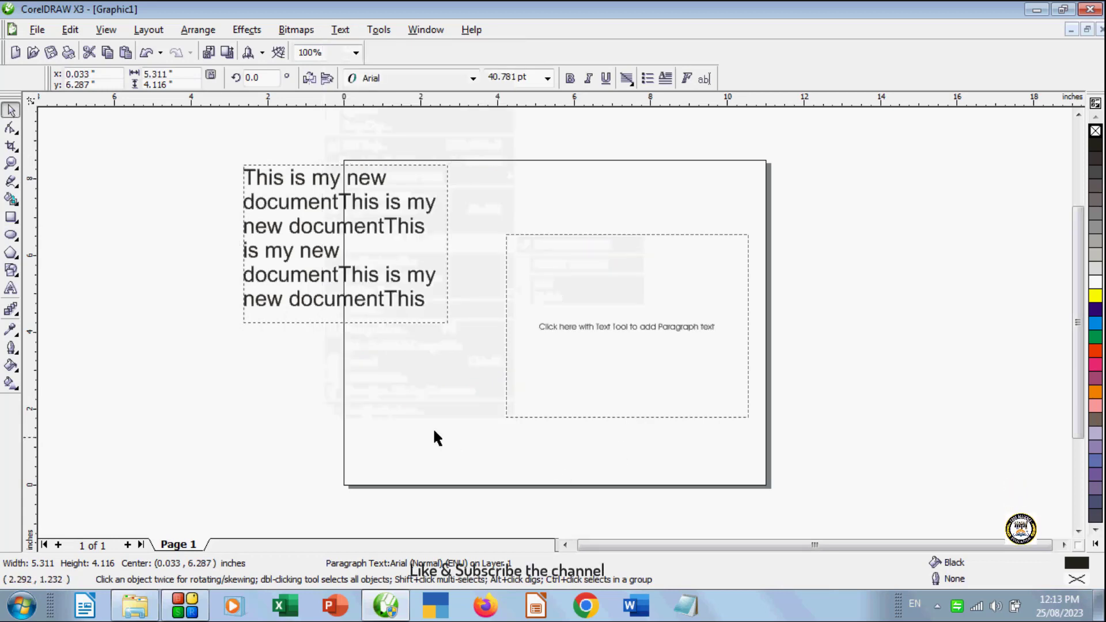
left_click_drag(152, 132, 923, 487)
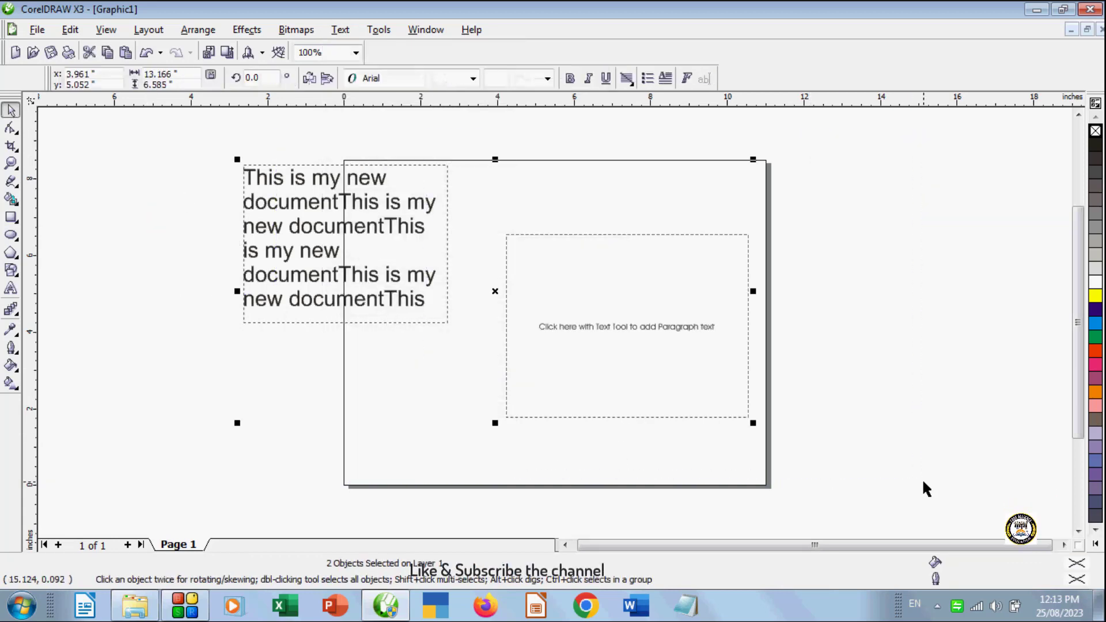
left_click(352, 32)
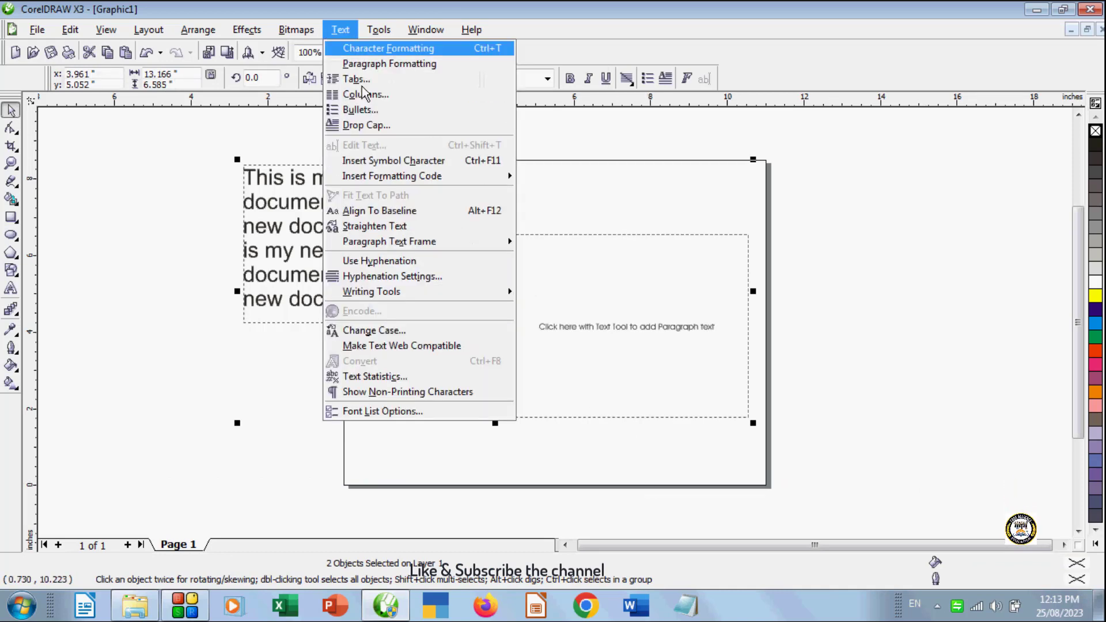
mouse_move(384, 246)
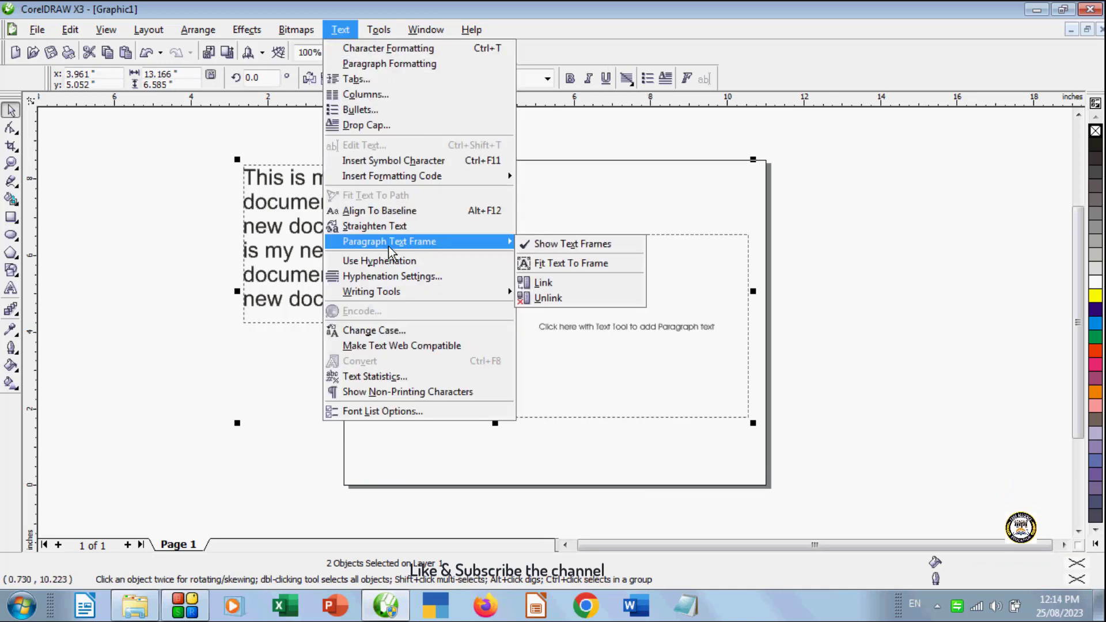
left_click(526, 282)
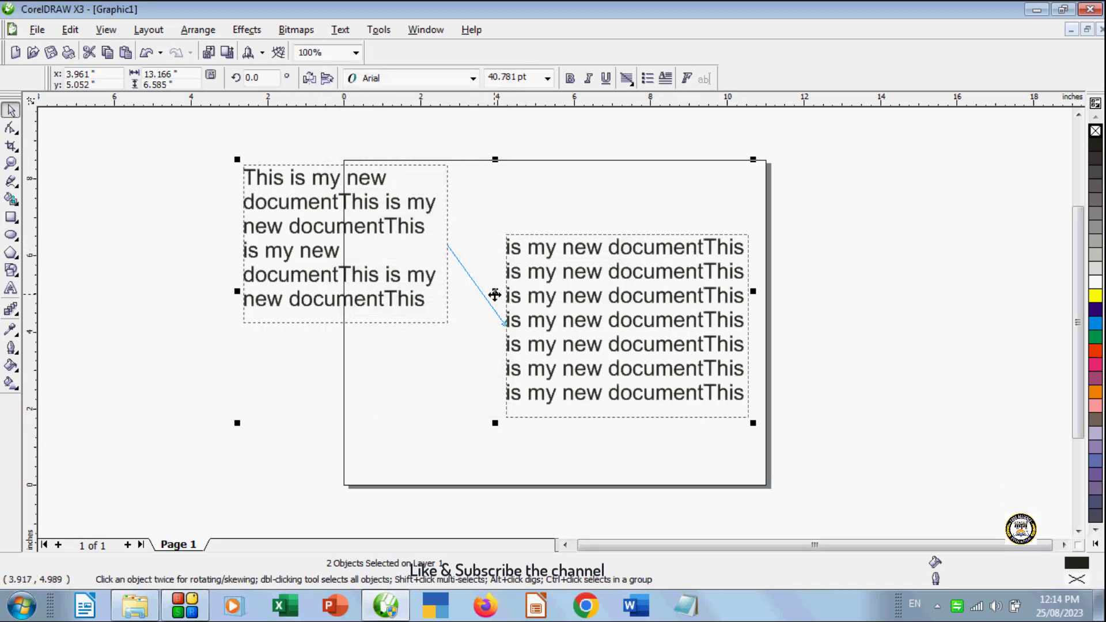
Color the text of both linked frames pink and move them together to the right and slightly down
left_click(1096, 364)
left_click_drag(709, 417, 877, 449)
left_click(621, 341)
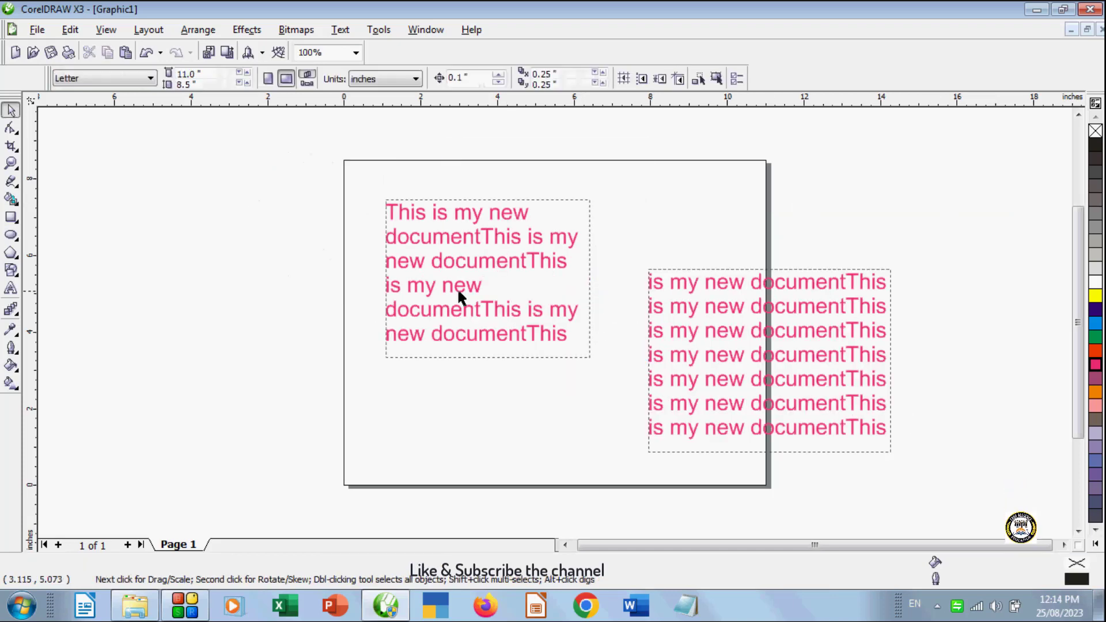
Move the first linked text frame over the page's left edge and color its text 20% Black
left_click(393, 223)
left_click_drag(393, 223, 295, 234)
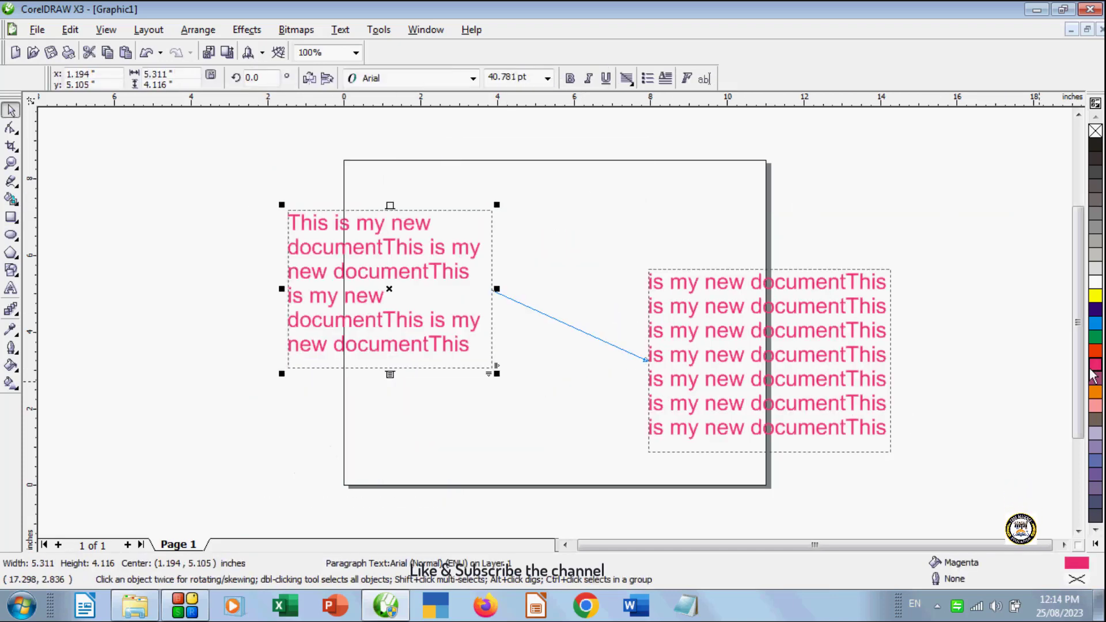
left_click(1094, 336)
left_click(1095, 254)
Select both linked text frames and color all their text purple
left_click(881, 329)
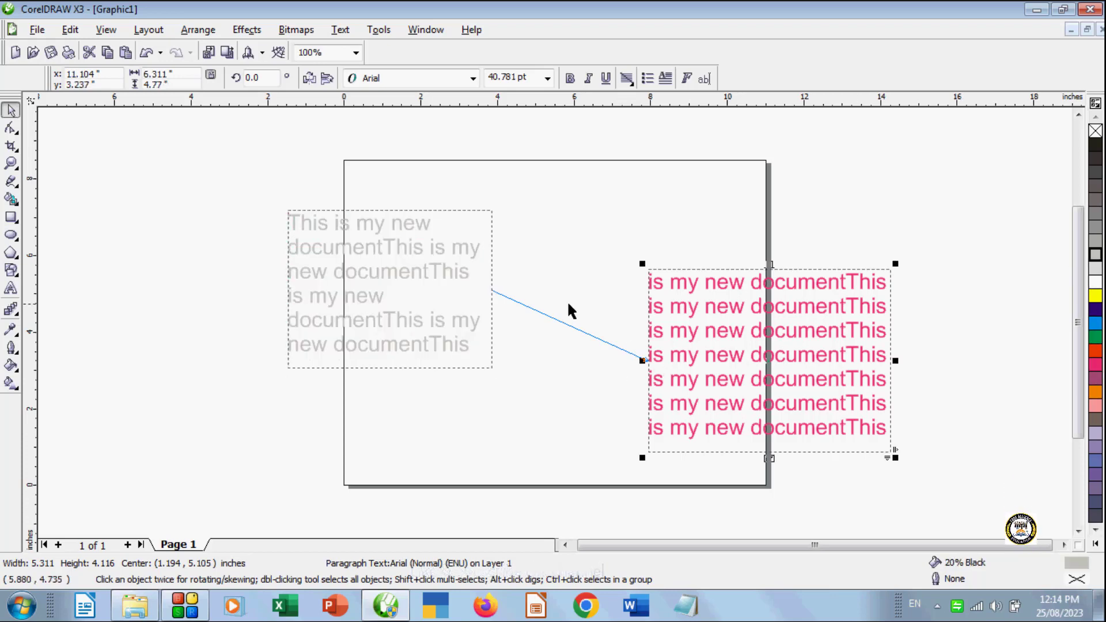
left_click_drag(176, 178, 1095, 527)
left_click(1096, 435)
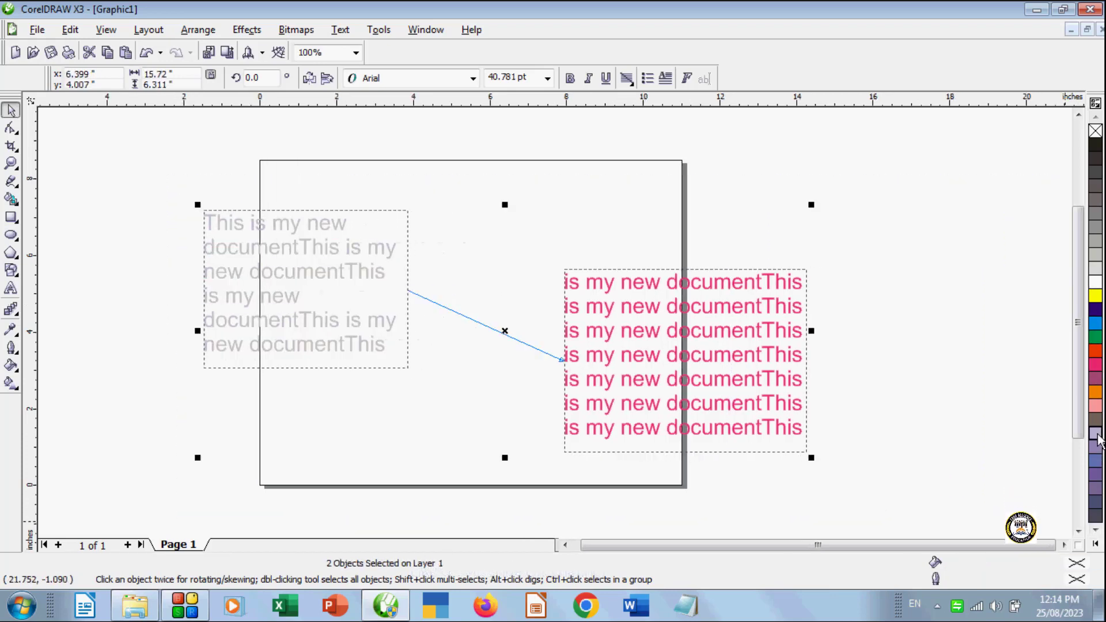
left_click(1097, 379)
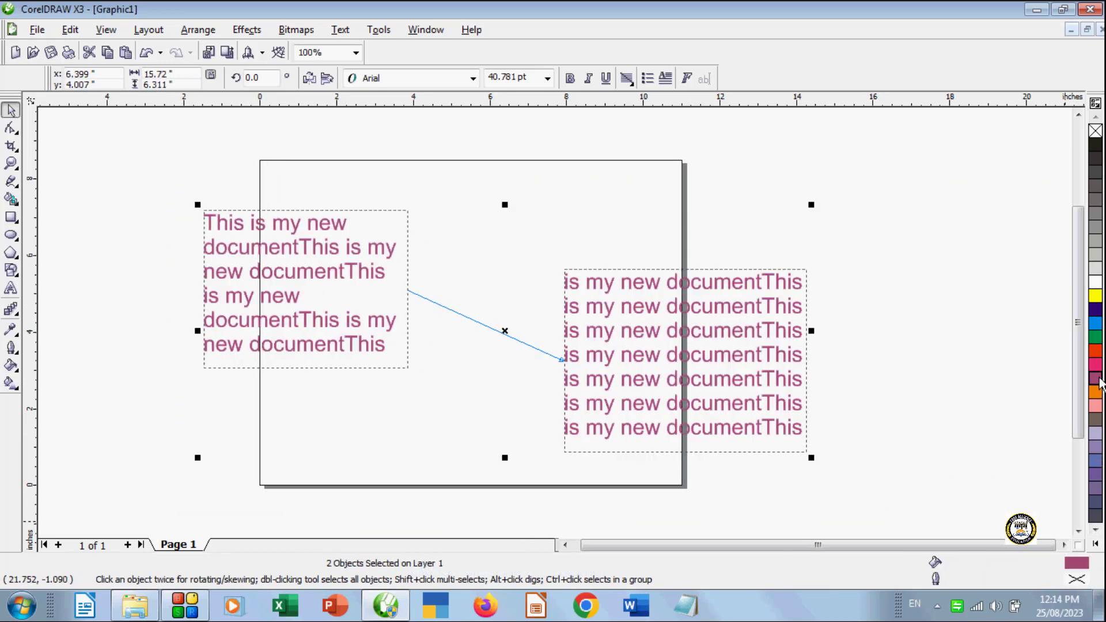
Select both linked paragraph frames and unlink them
left_click(343, 31)
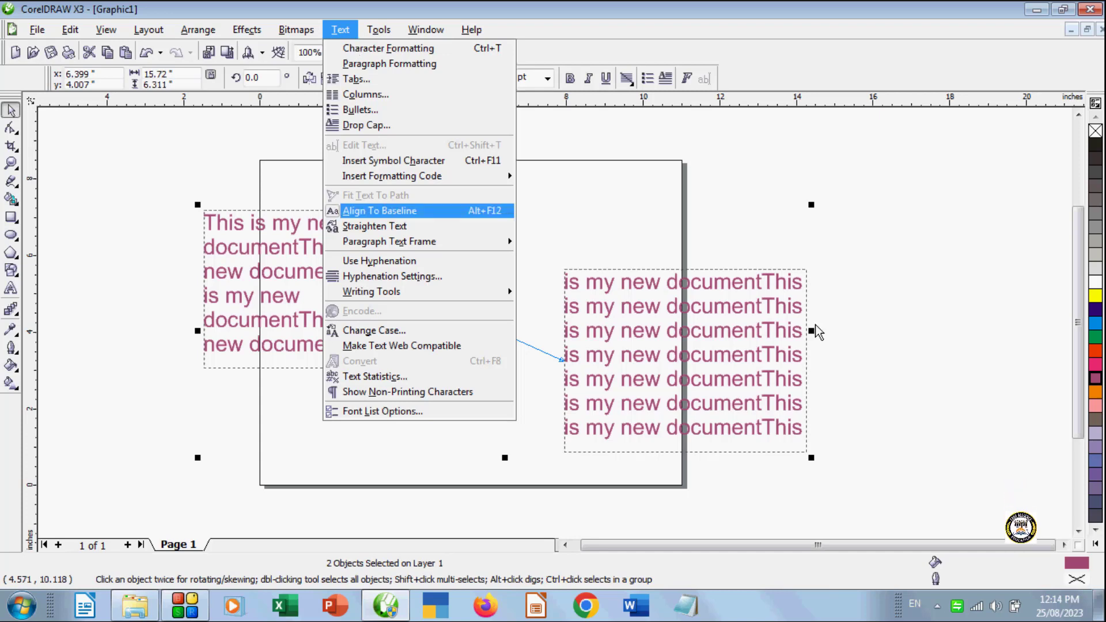
left_click(886, 254)
left_click(885, 254)
left_click_drag(166, 180, 909, 503)
left_click(340, 29)
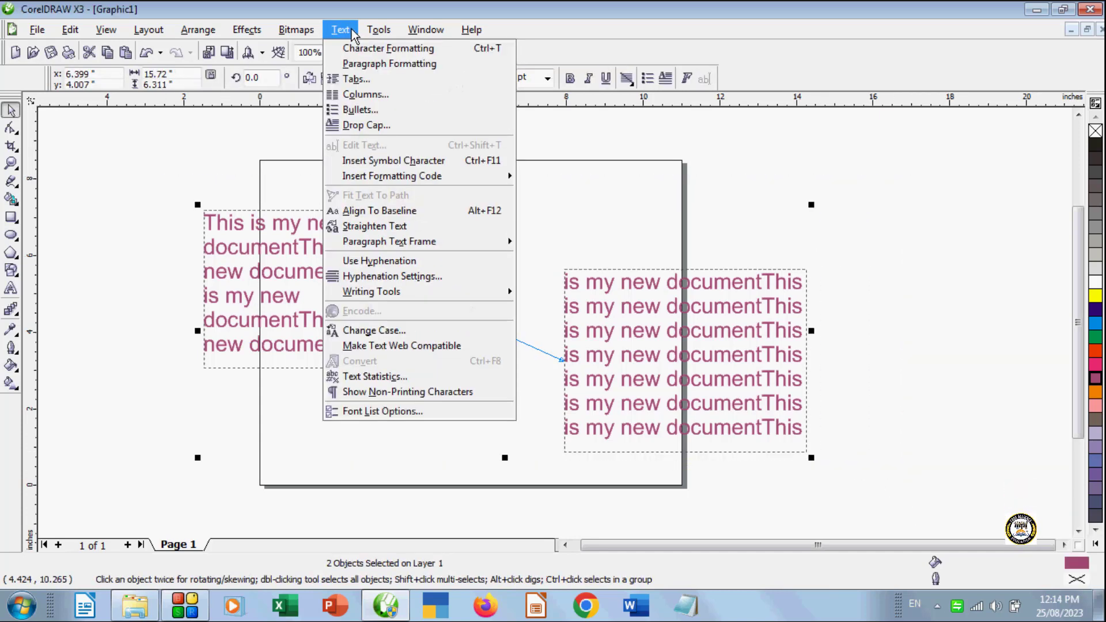
mouse_move(411, 248)
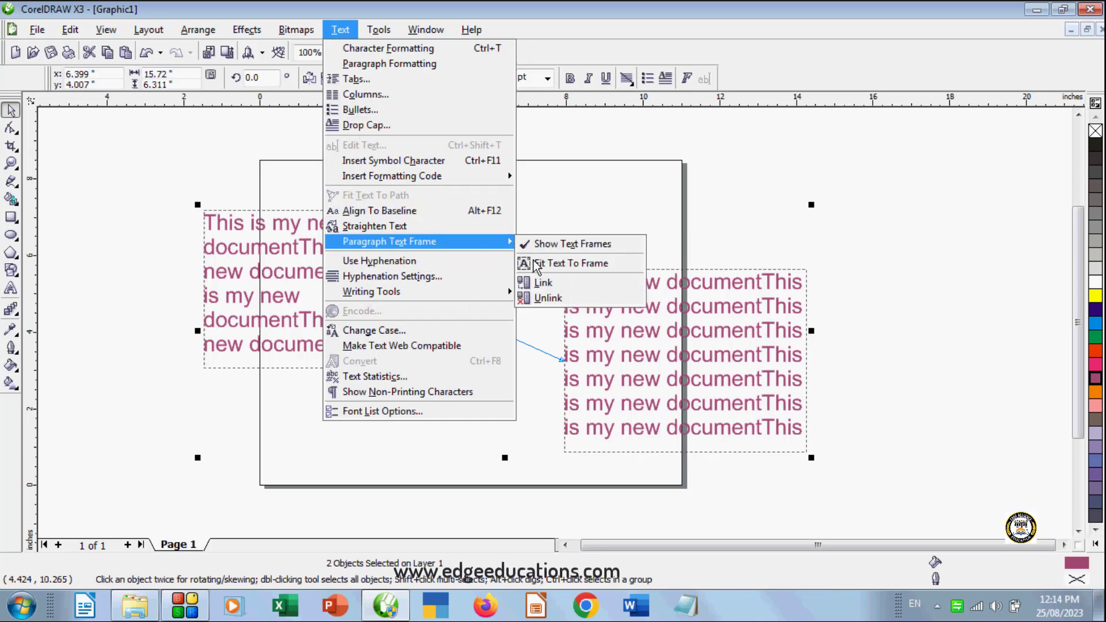
left_click(542, 297)
Move the two unlinked frames separately, one inside the page and the other across the page's right edge, and deselect them
left_click(623, 261)
left_click_drag(629, 349, 751, 321)
left_click_drag(357, 321, 486, 336)
left_click_drag(714, 321, 658, 288)
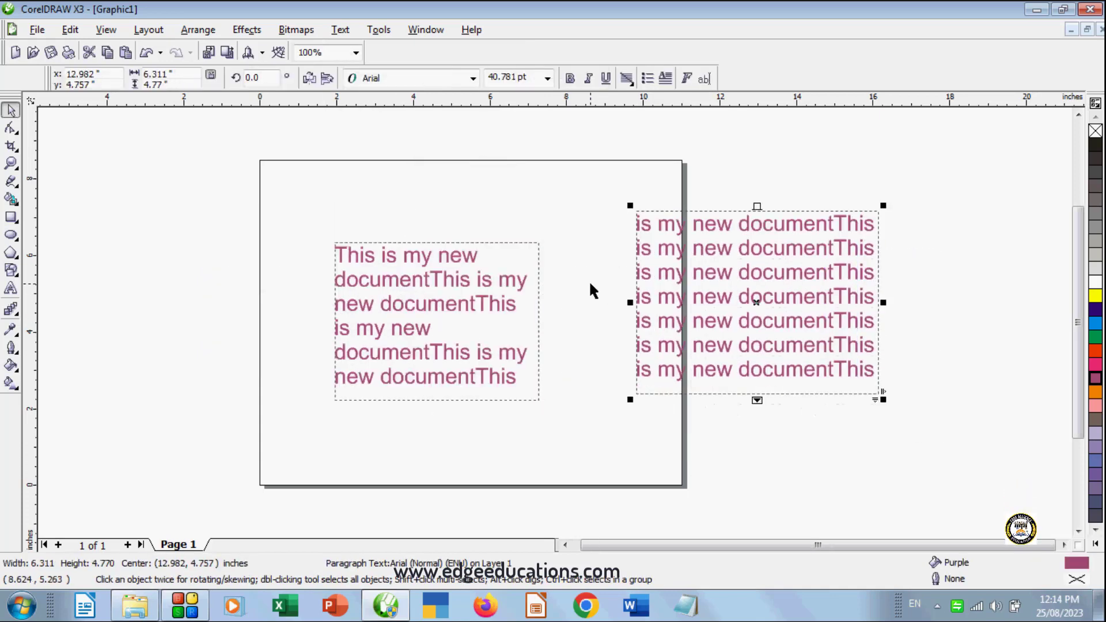
left_click(594, 290)
left_click(342, 31)
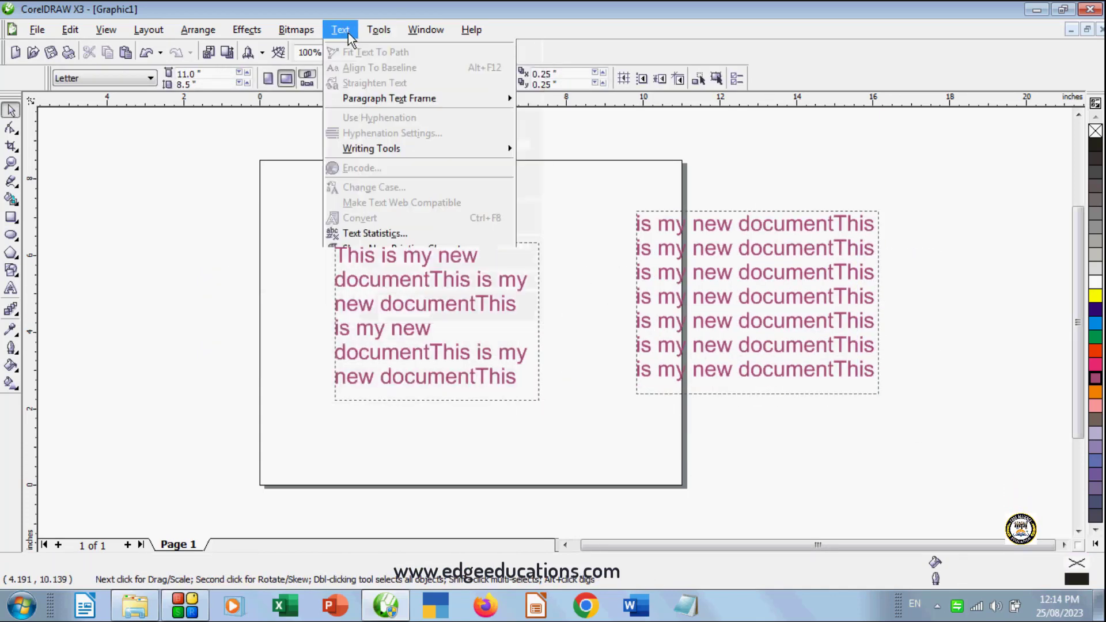
mouse_move(399, 291)
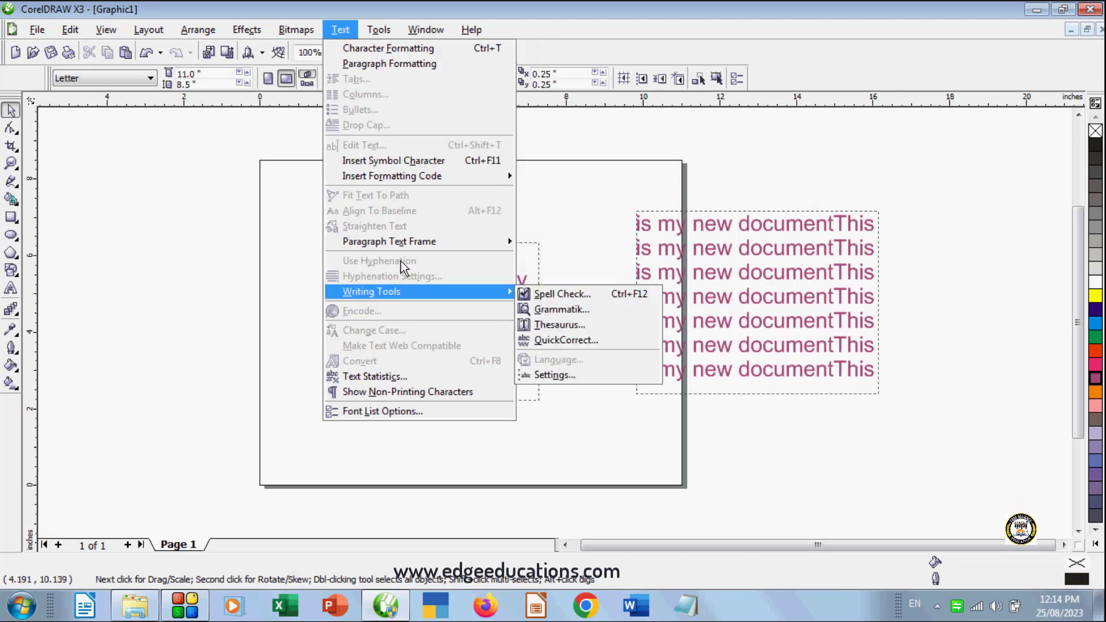
left_click(518, 437)
Delete both text frames and draw an empty paragraph frame about 6.5 × 3.7 inches on the page
left_click(419, 254)
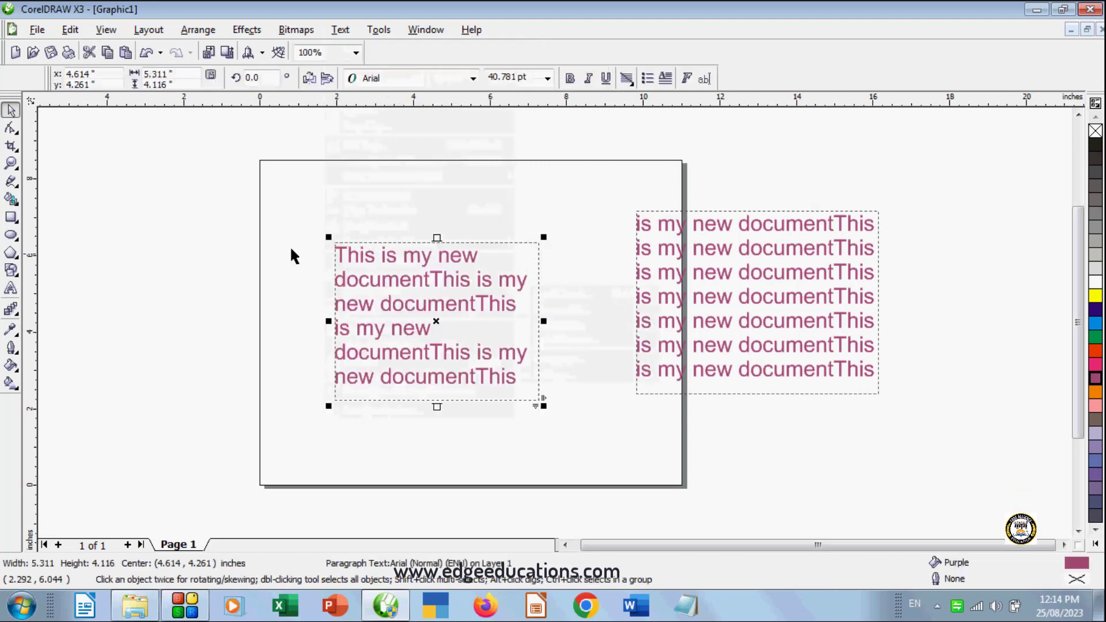
key("Delete")
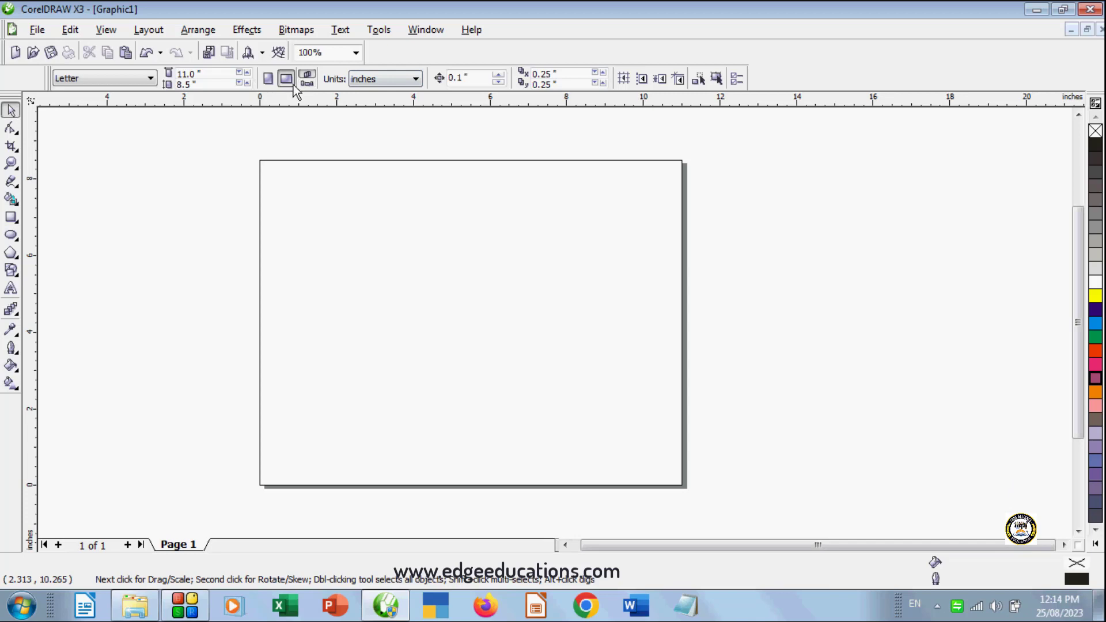
left_click(11, 287)
left_click_drag(269, 217, 519, 360)
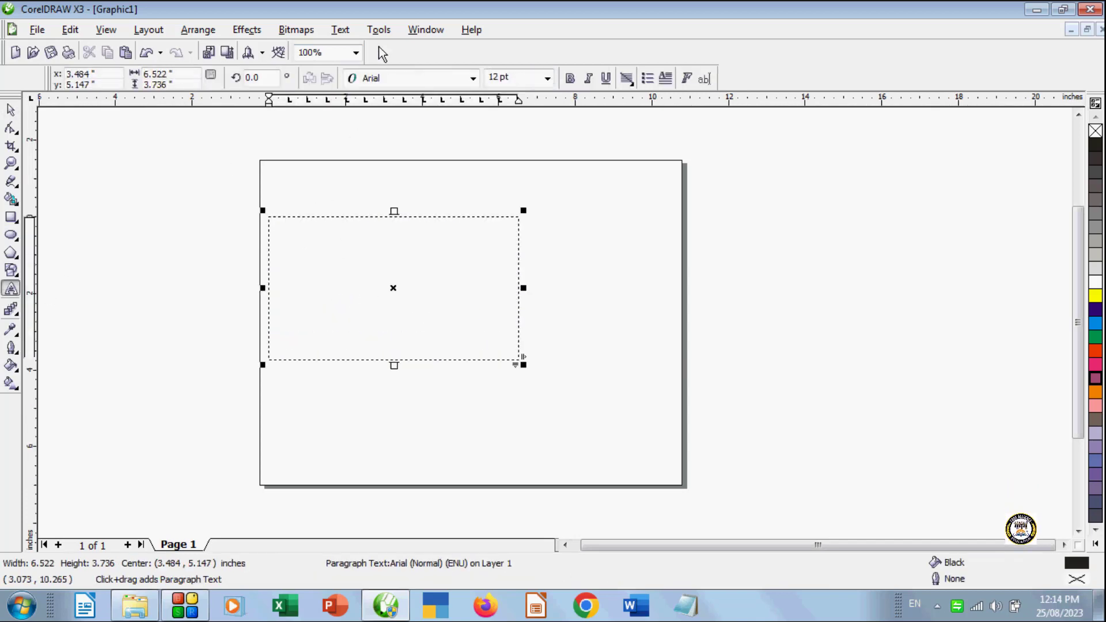
Shrink the empty paragraph frame to about 5.6 × 3.2 inches and enter the text "Computer" in it
left_click(340, 29)
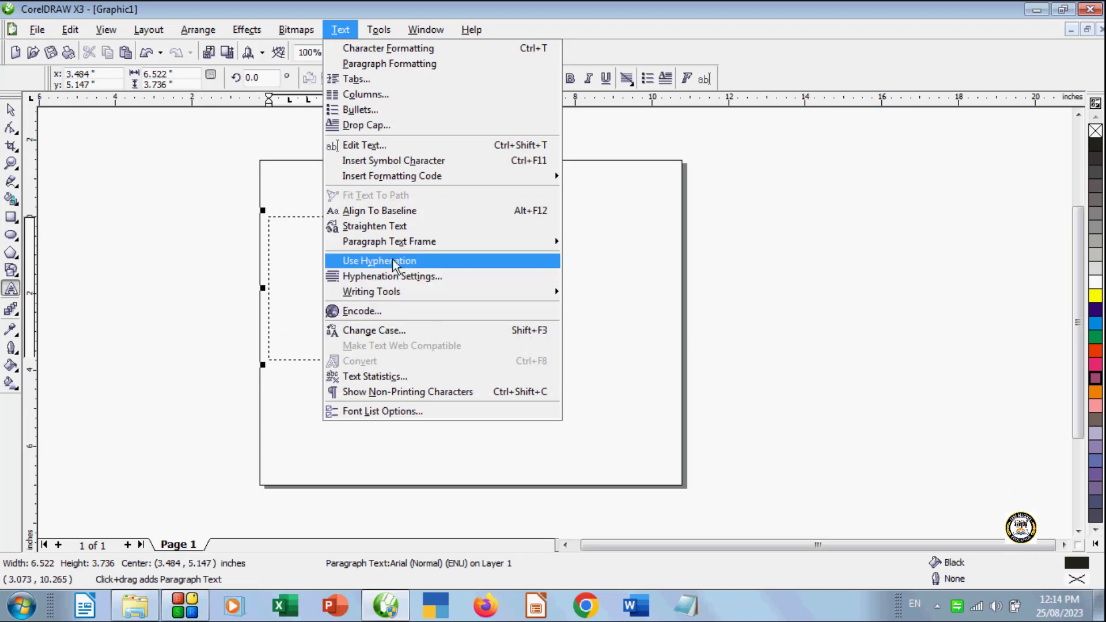
left_click(207, 271)
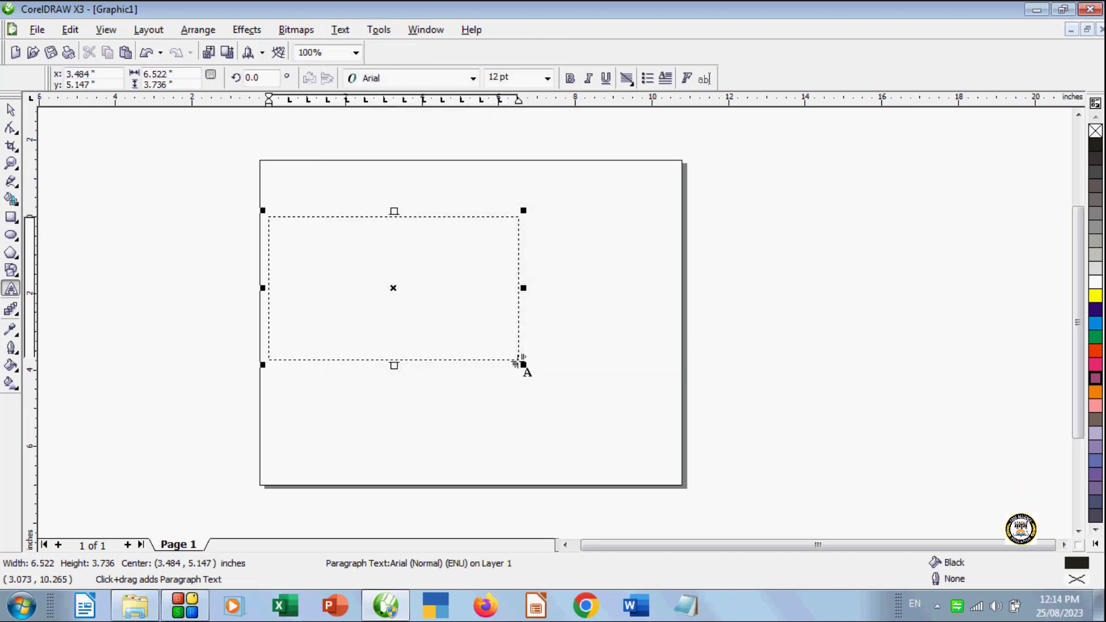
left_click_drag(519, 365, 485, 342)
scroll(368, 277, "up", 1)
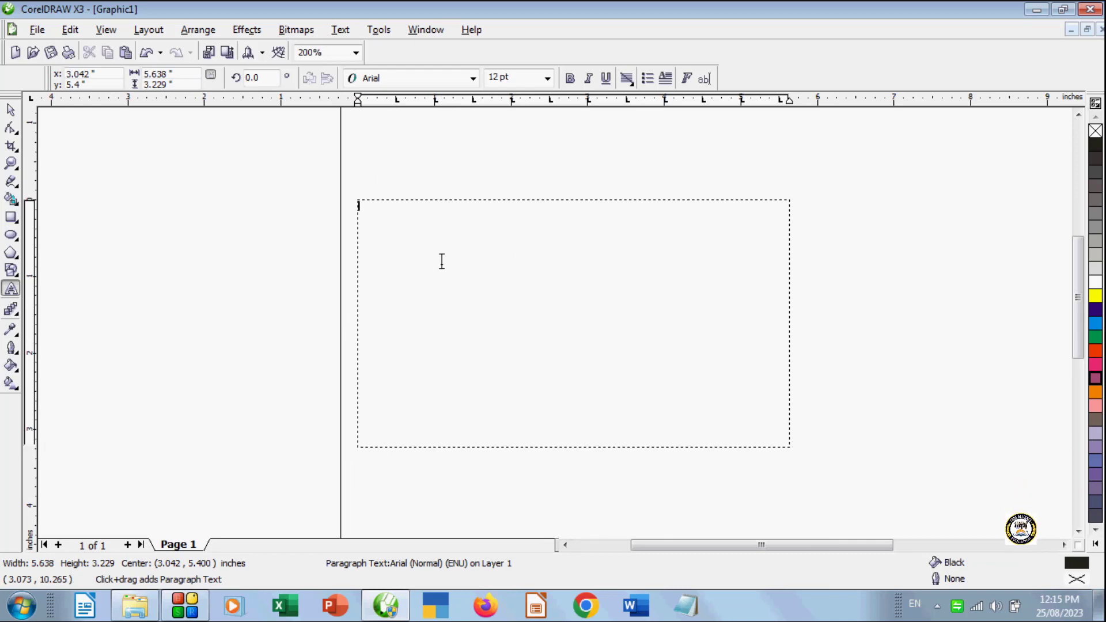
type("uter")
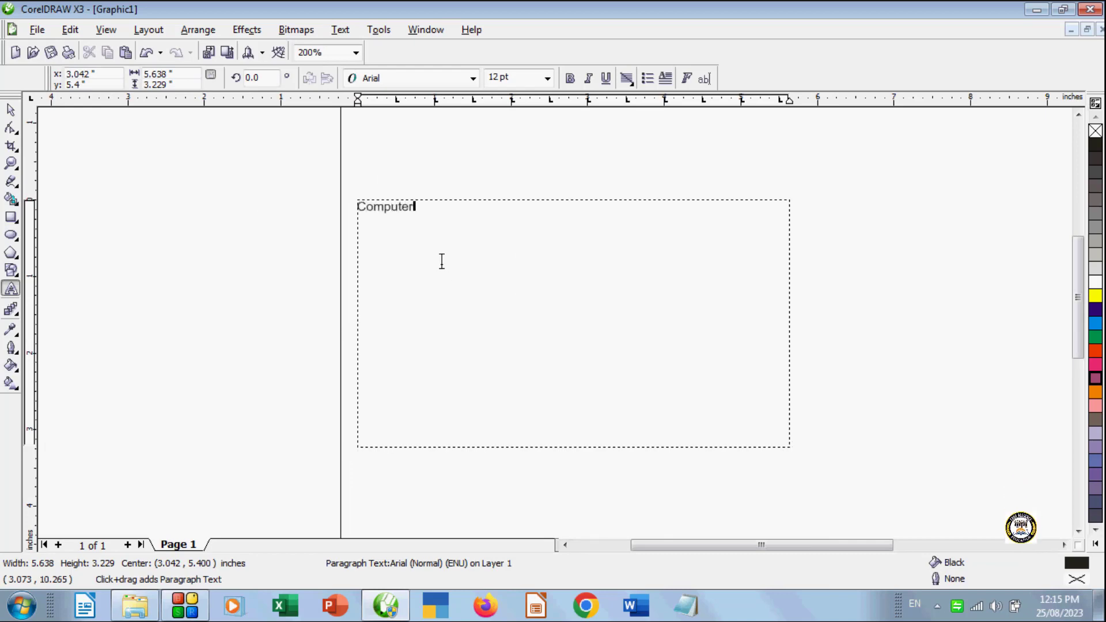
Set the size of the whole word "Computer" to 100 pt
key("ctrl+a")
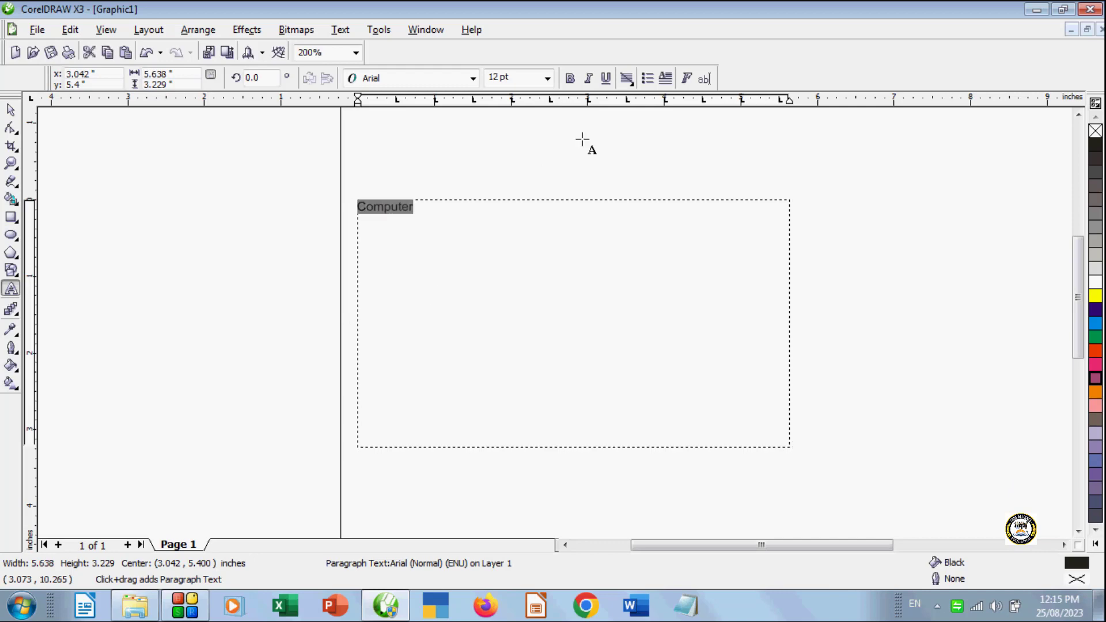
left_click(547, 78)
left_click(506, 298)
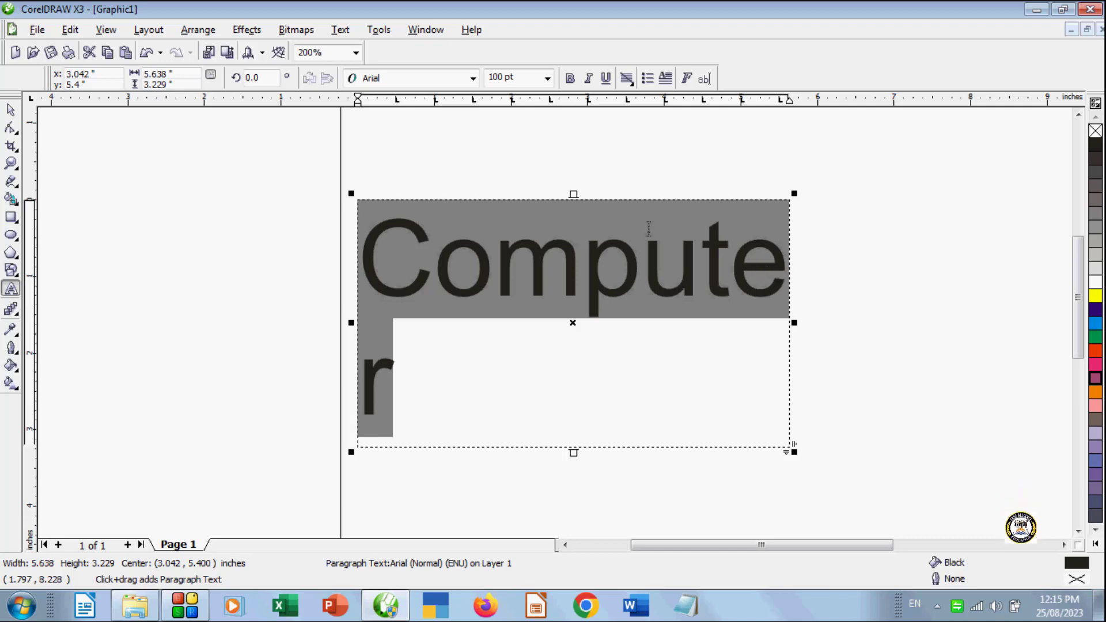
Turn on automatic hyphenation for the text, allowing breaks in capitalized and ALL CAPS words, with a minimum word length of 7
left_click(342, 30)
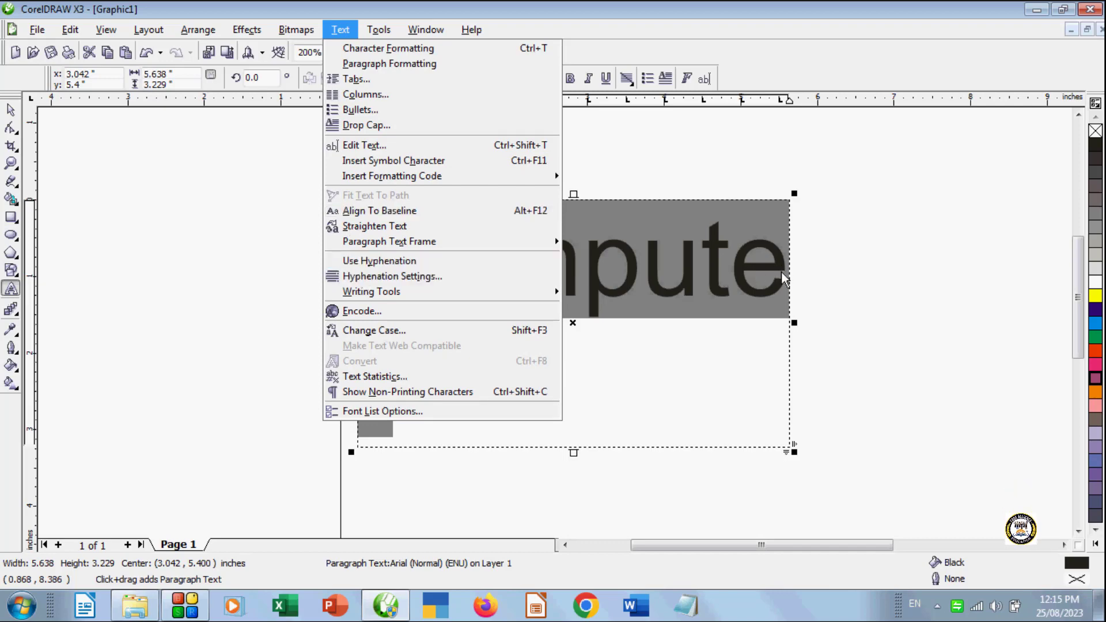
left_click(407, 427)
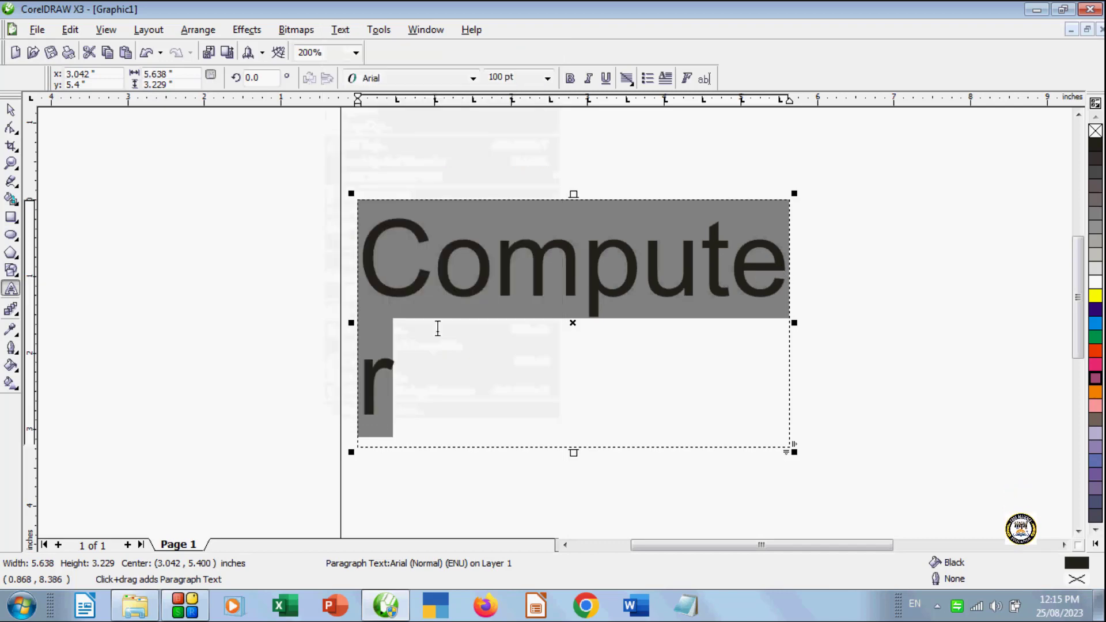
left_click(340, 30)
left_click(340, 30)
left_click(362, 275)
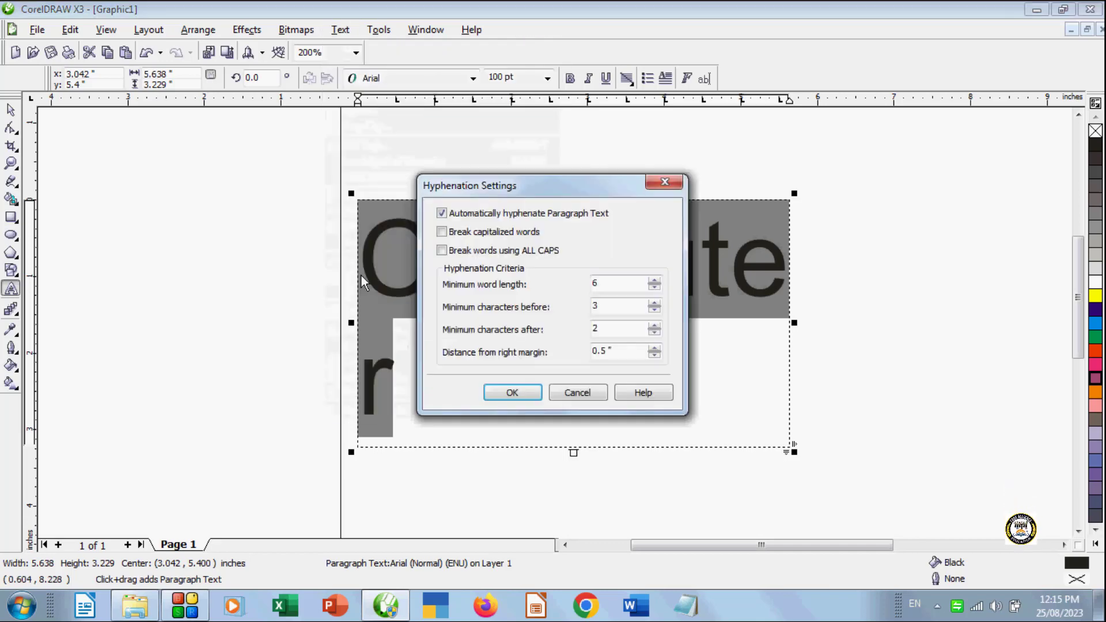
left_click(485, 233)
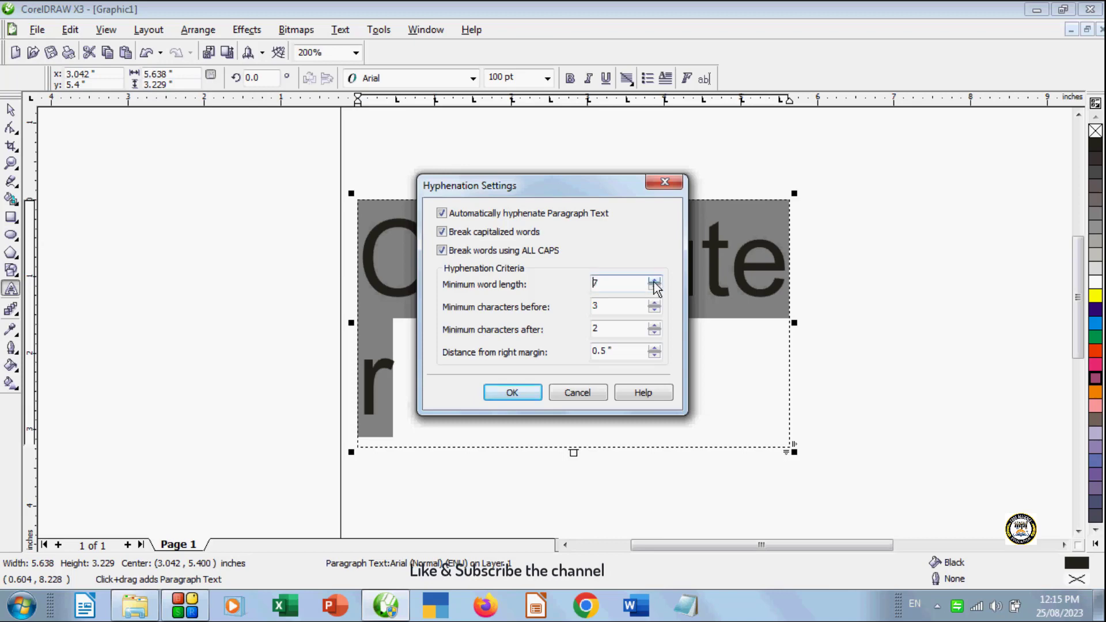
left_click(507, 393)
left_click(604, 276)
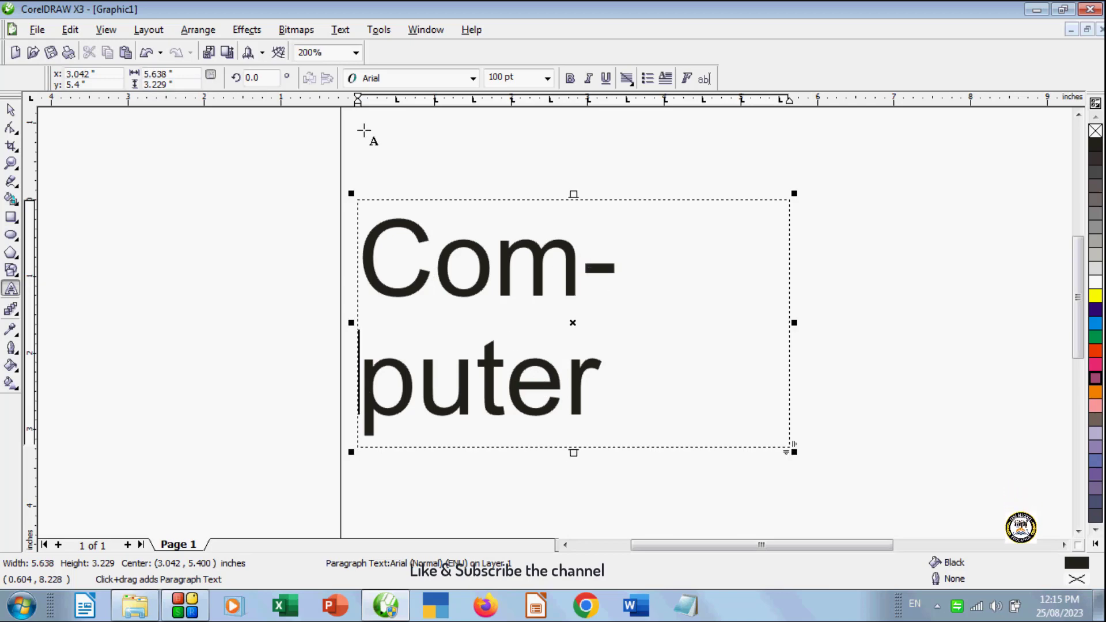
left_click(349, 31)
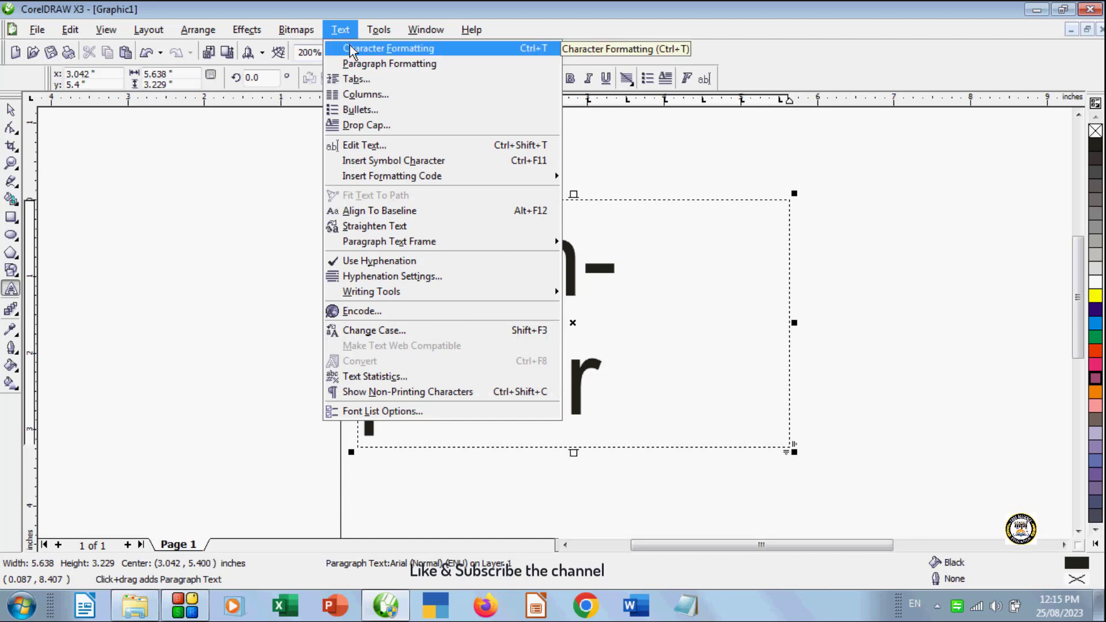
mouse_move(371, 295)
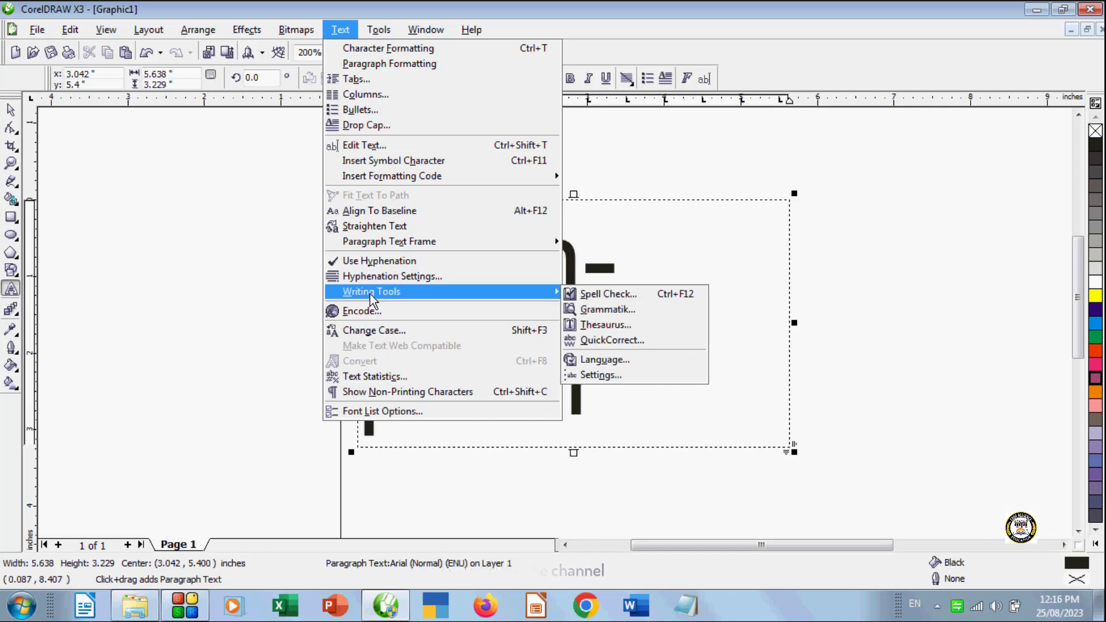
left_click(949, 270)
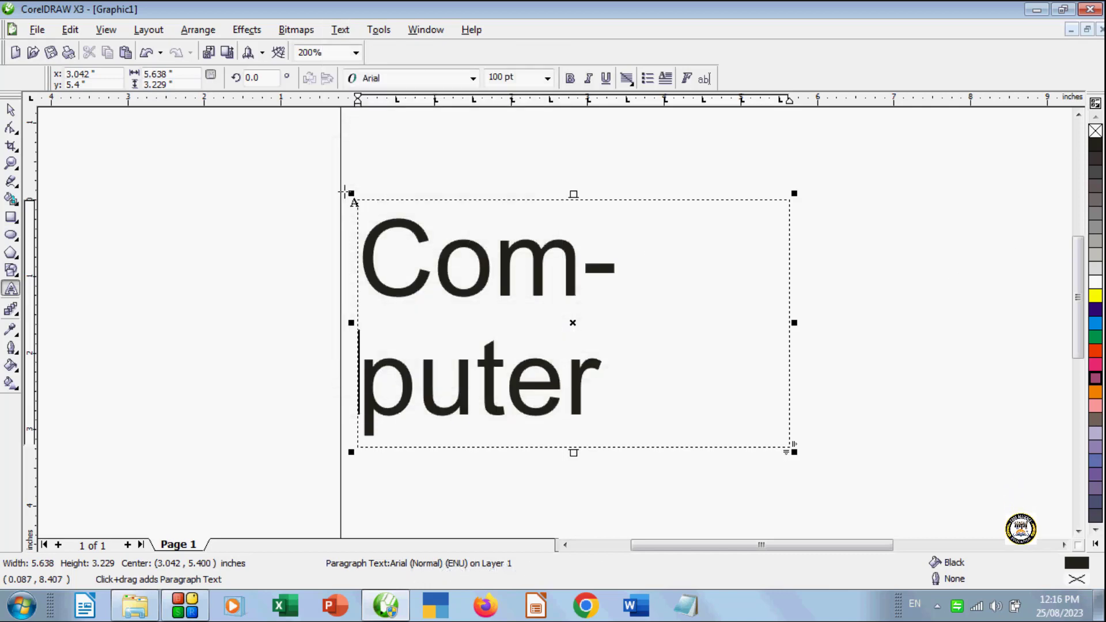
Delete the paragraph frame containing the hyphenated word "Computer"
left_click_drag(350, 193, 352, 194)
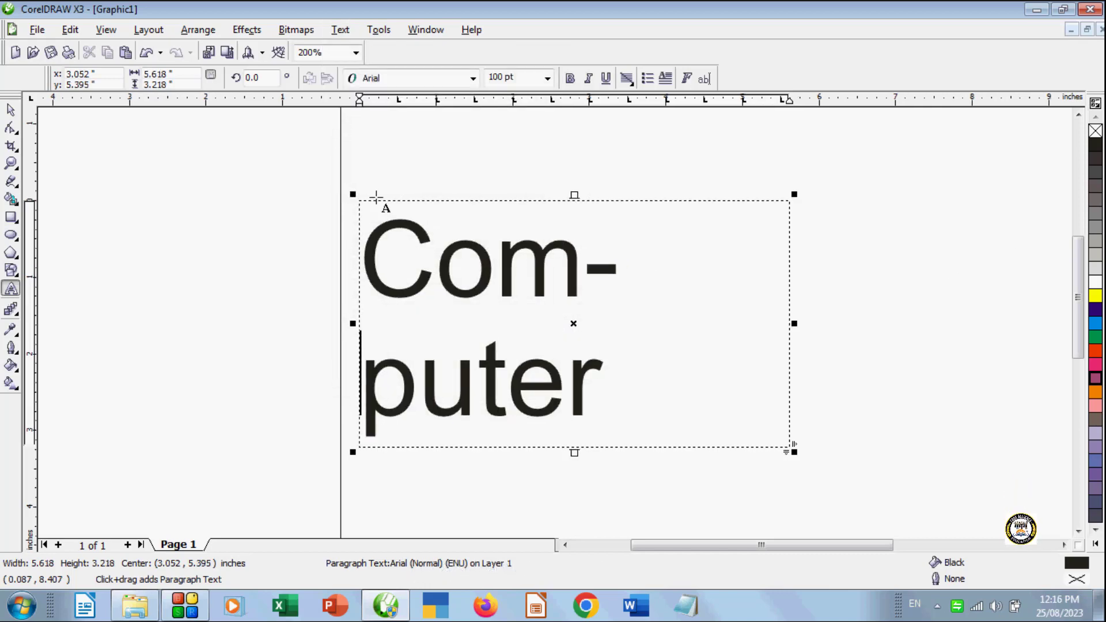
key("Delete")
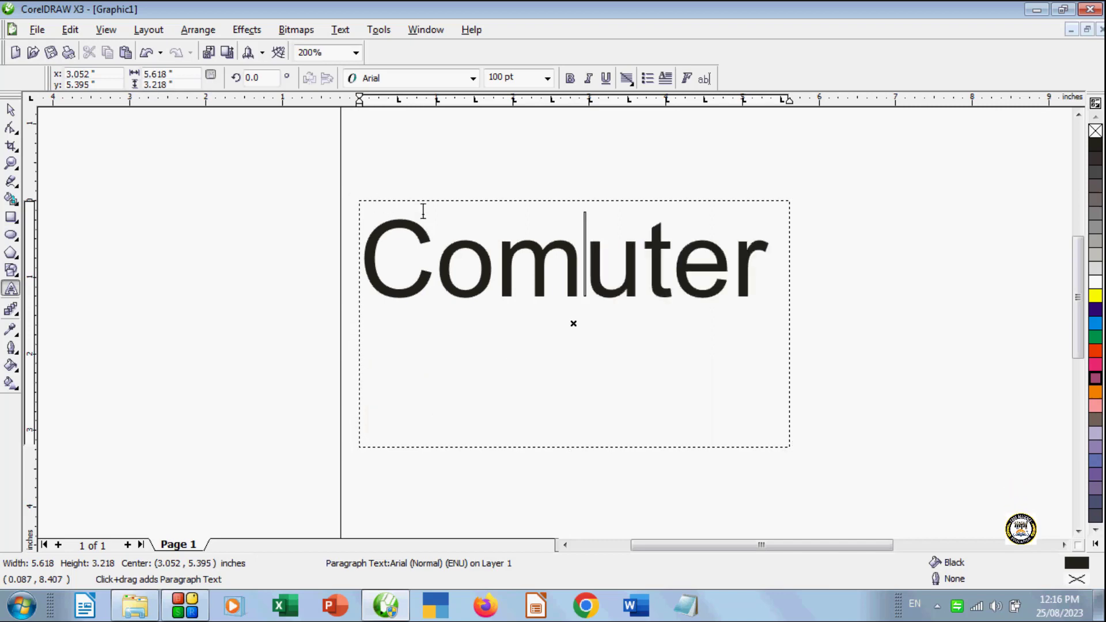
left_click(13, 116)
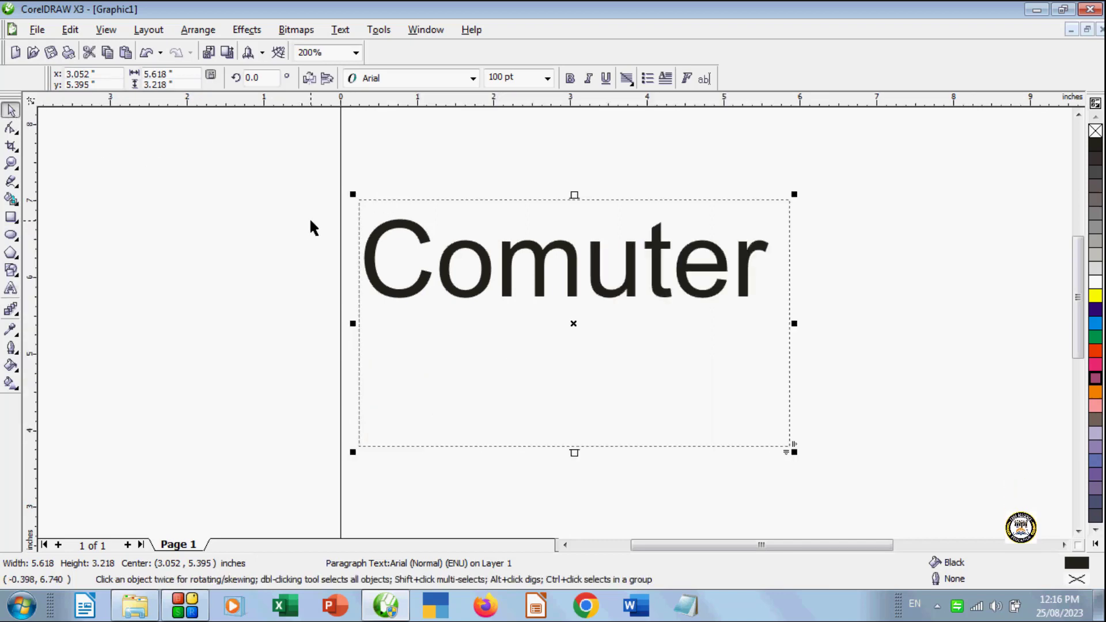
key("Delete")
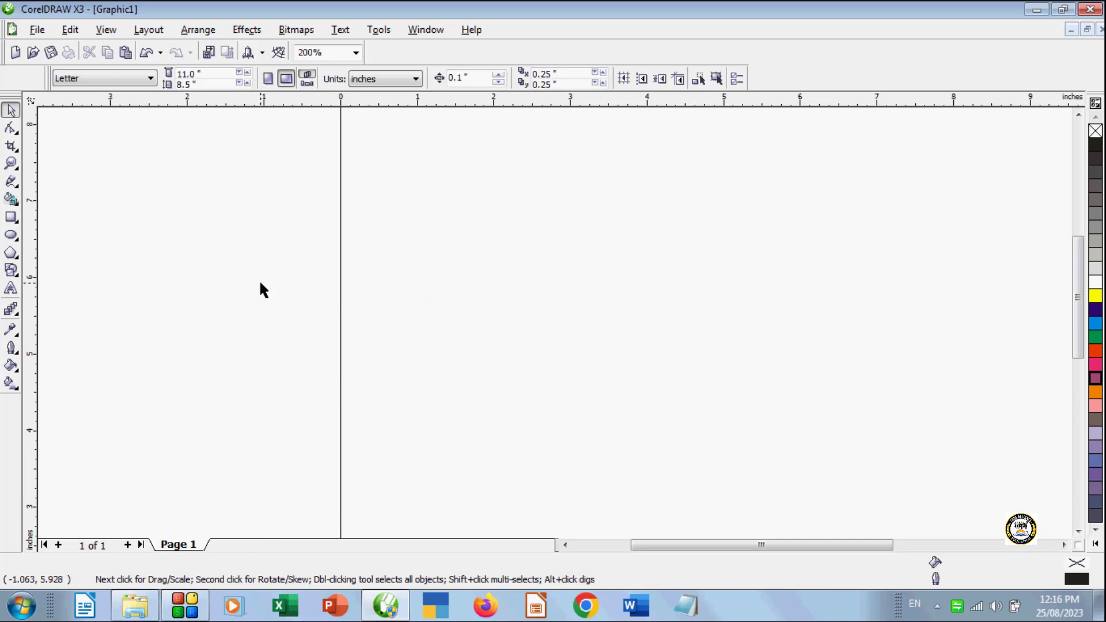
Draw a paragraph frame about 4.4 × 3.1 inches and paste "This is my new document" into it three times
left_click(12, 290)
left_click_drag(379, 201, 718, 438)
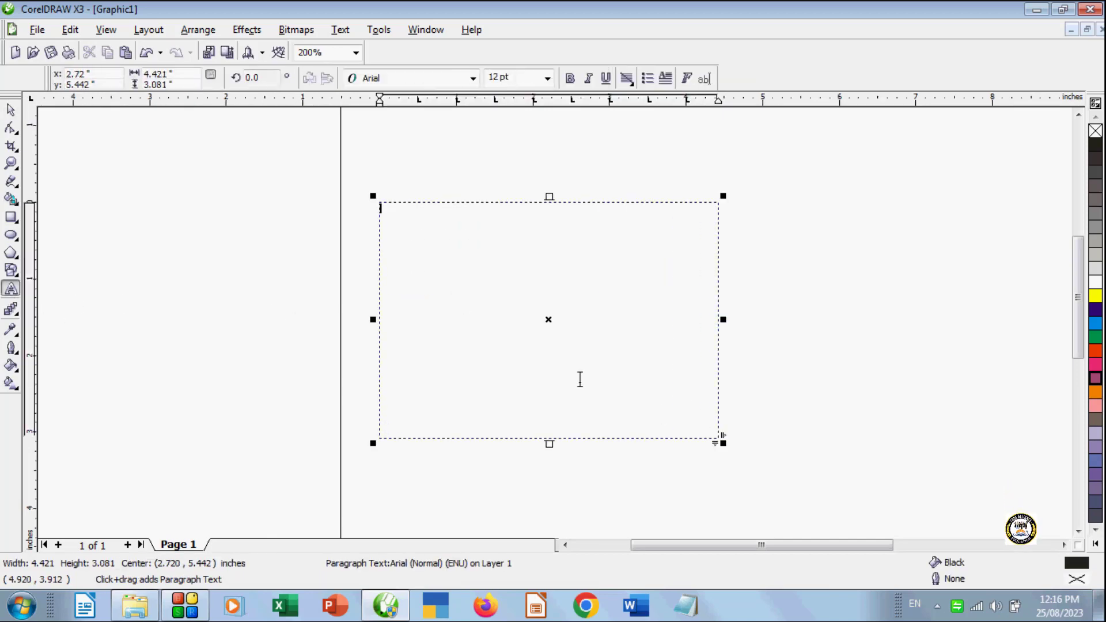
key("ctrl+v")
key("ctrl+v")
key("ctrl+v")
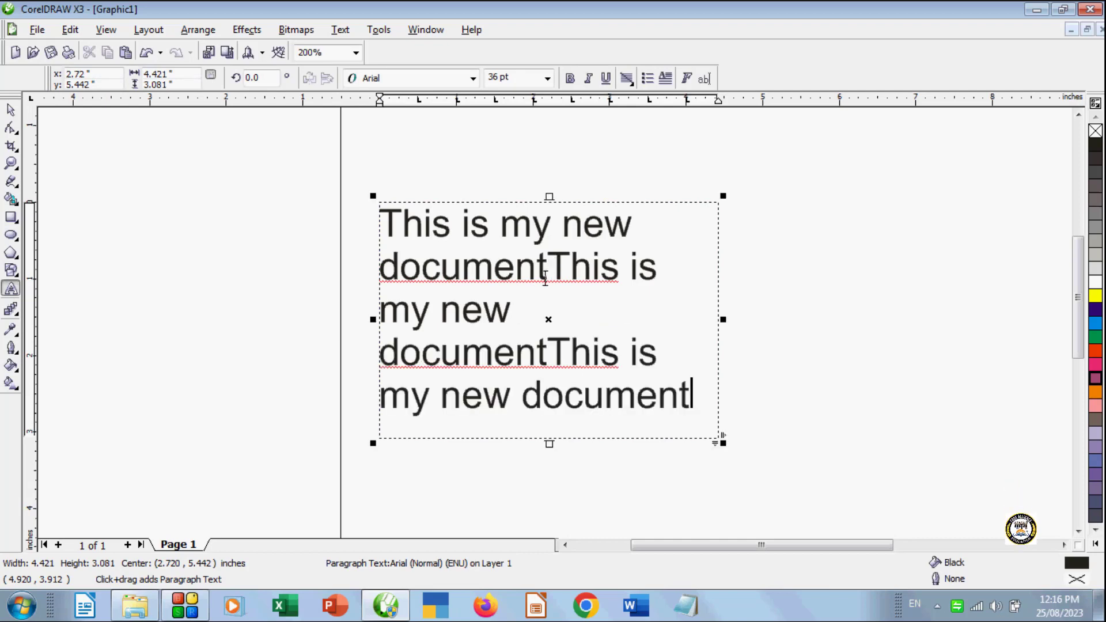
Change the first two occurrences of "document" to the misspelling "documen" and separate each from the following "This" with a space
left_click(545, 281)
key("BackSpace")
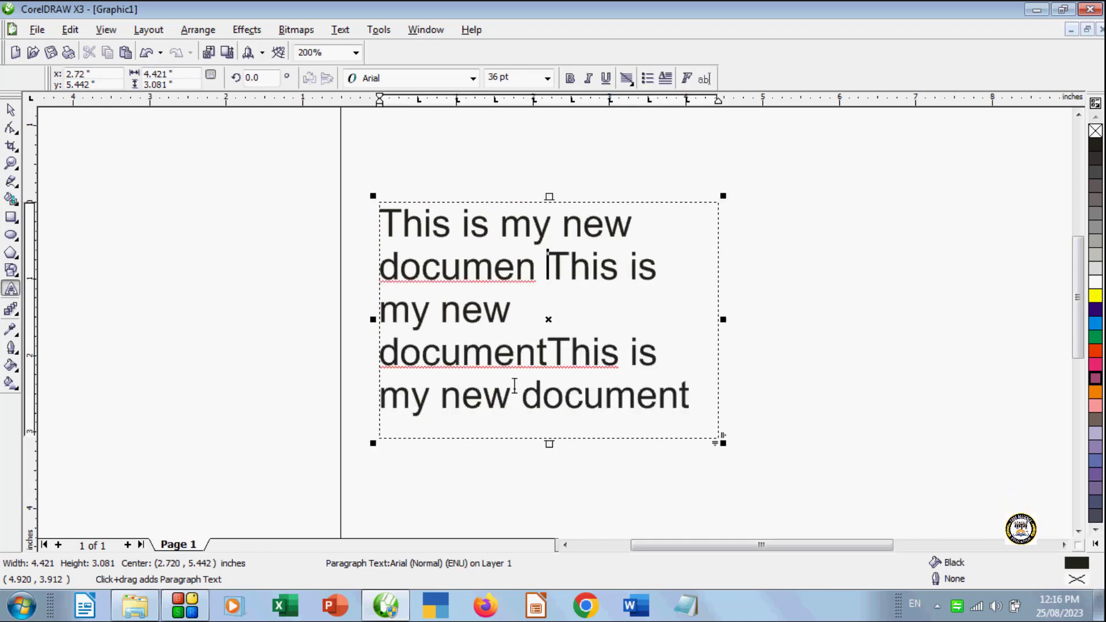
left_click(537, 357)
key("BackSpace")
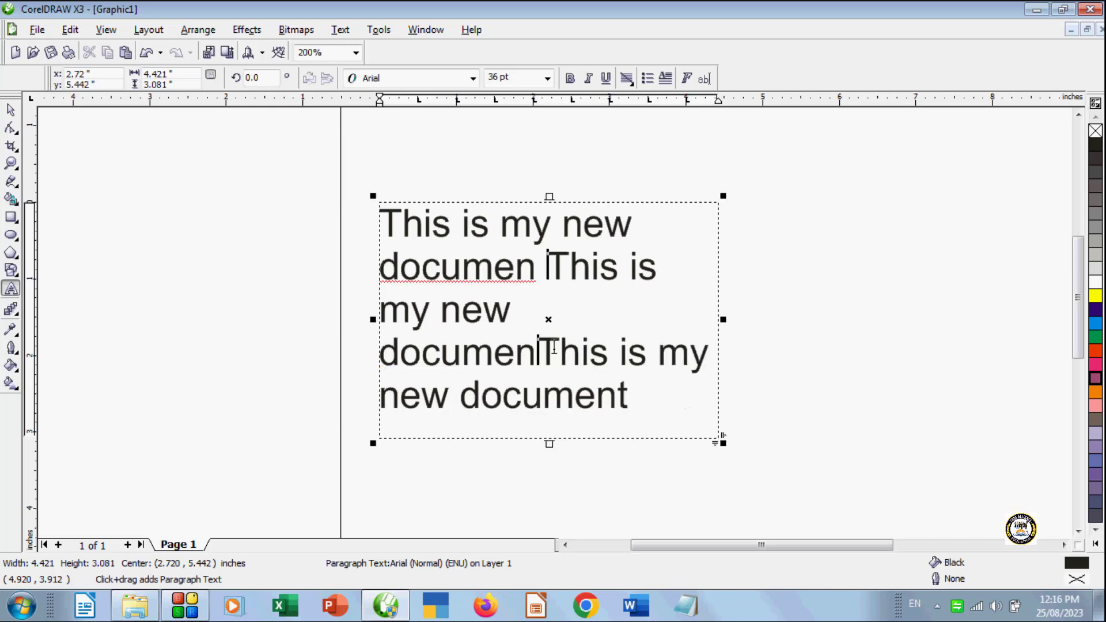
Append a lowercase first name and a trailing space after the last "document" in the paragraph frame
left_click(570, 408)
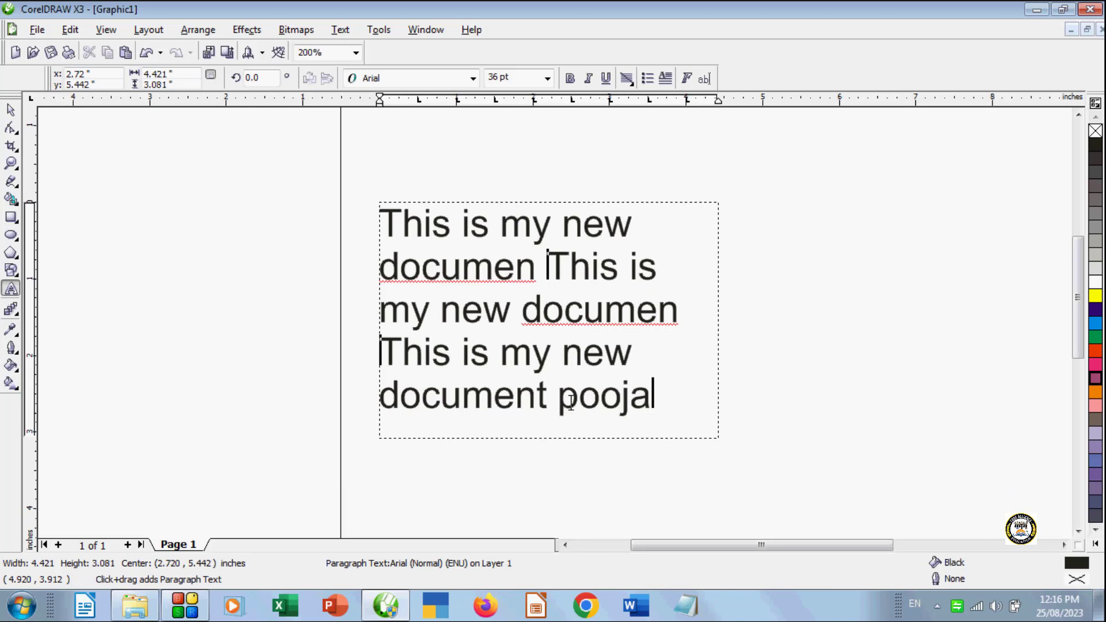
type("poojal")
key("BackSpace")
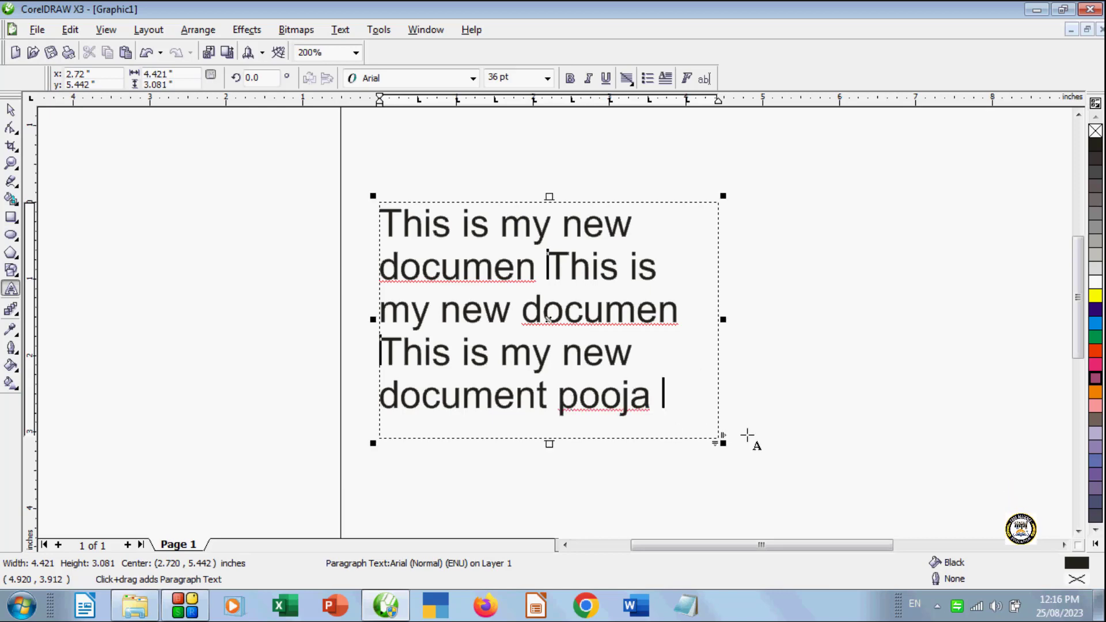
left_click_drag(651, 403, 578, 403)
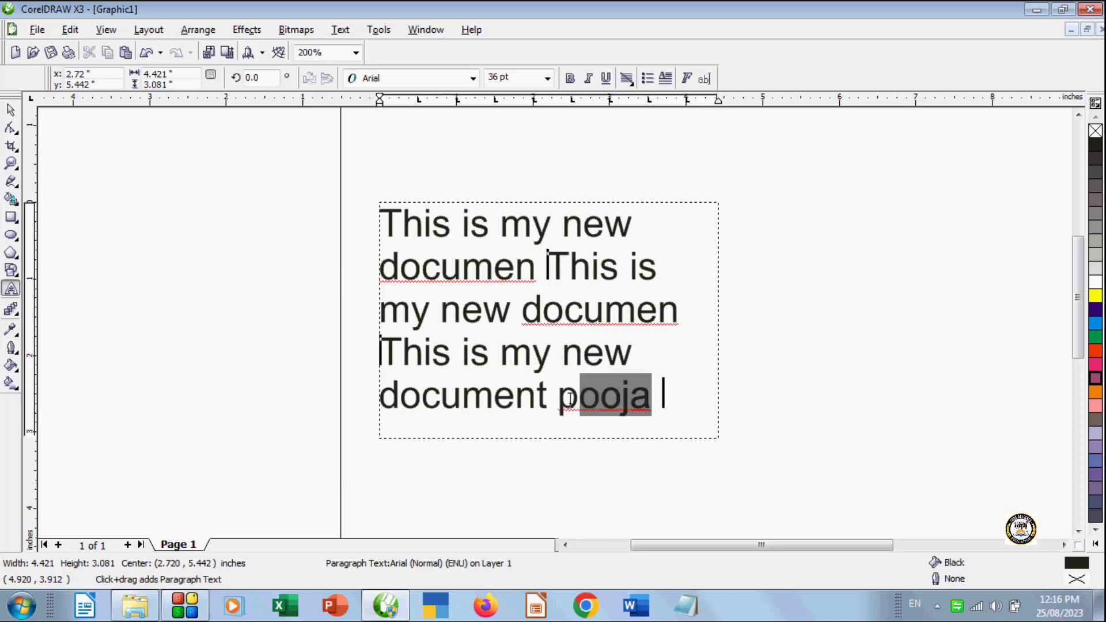
left_click(668, 414)
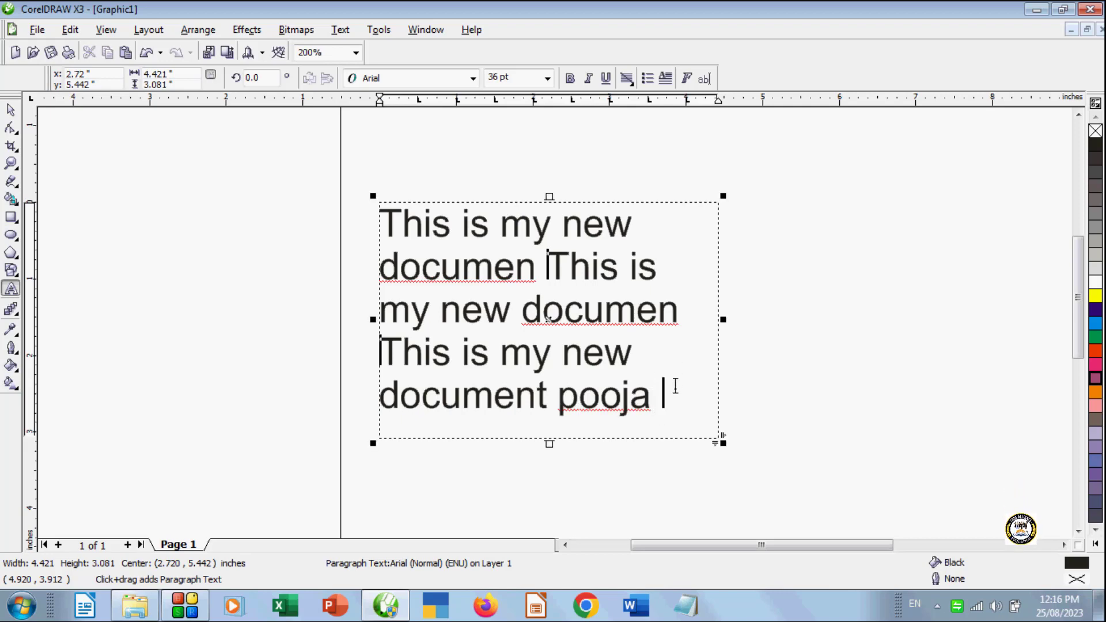
left_click_drag(558, 395, 638, 407)
left_click(637, 404)
left_click(560, 407)
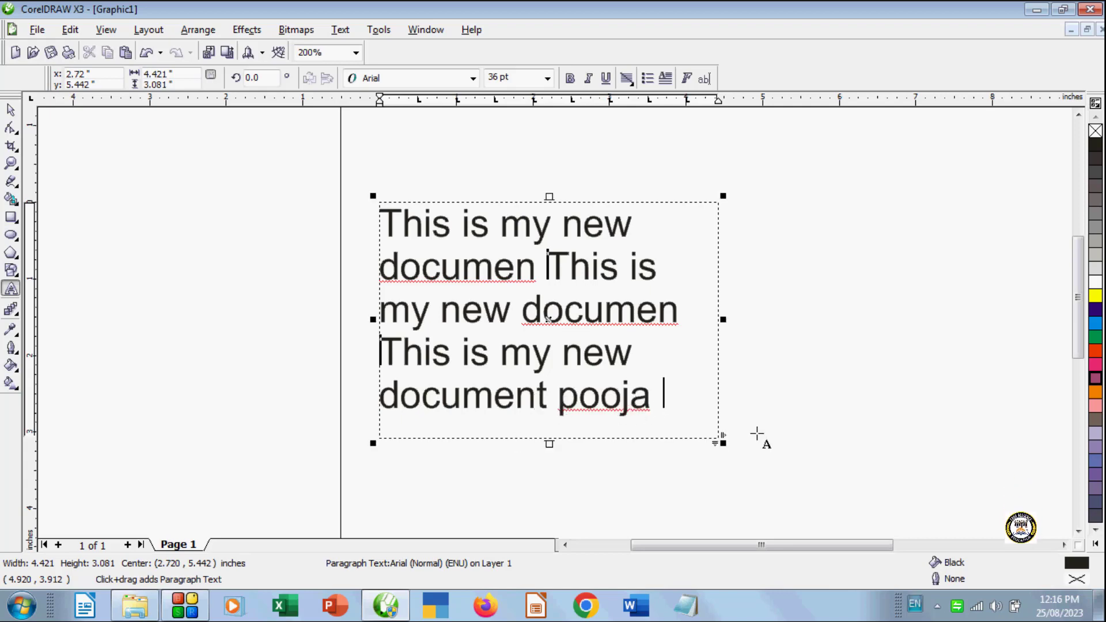
Start a spell check on the paragraph text, move the Writing Tools dialog off the text, and examine the Grammatik and Thesaurus pages
left_click(339, 30)
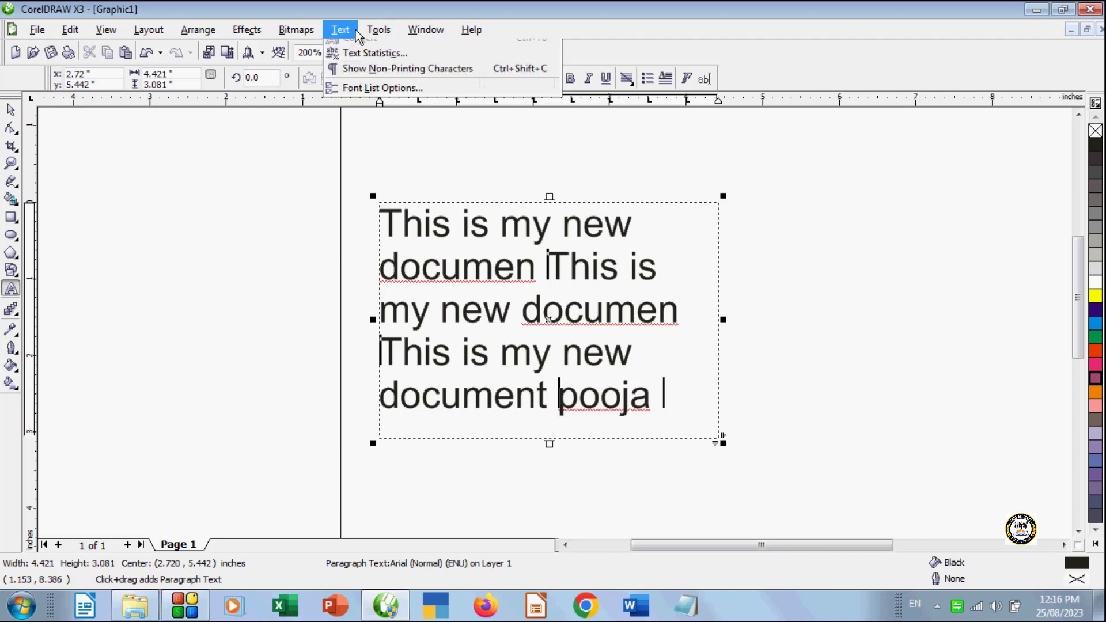
mouse_move(388, 293)
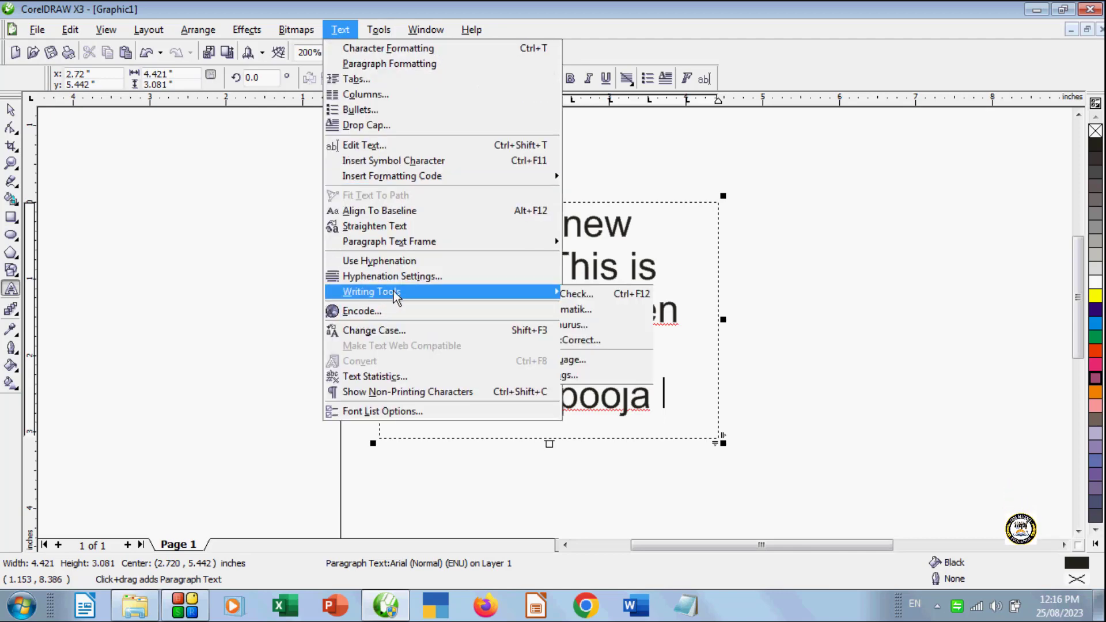
left_click(593, 295)
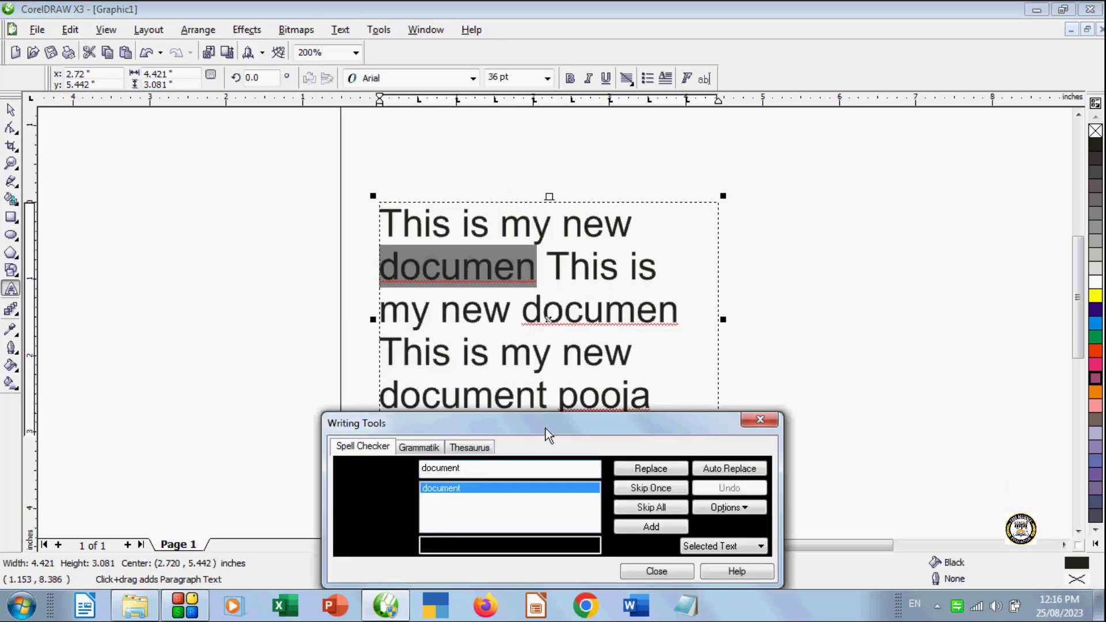
left_click_drag(555, 420, 863, 197)
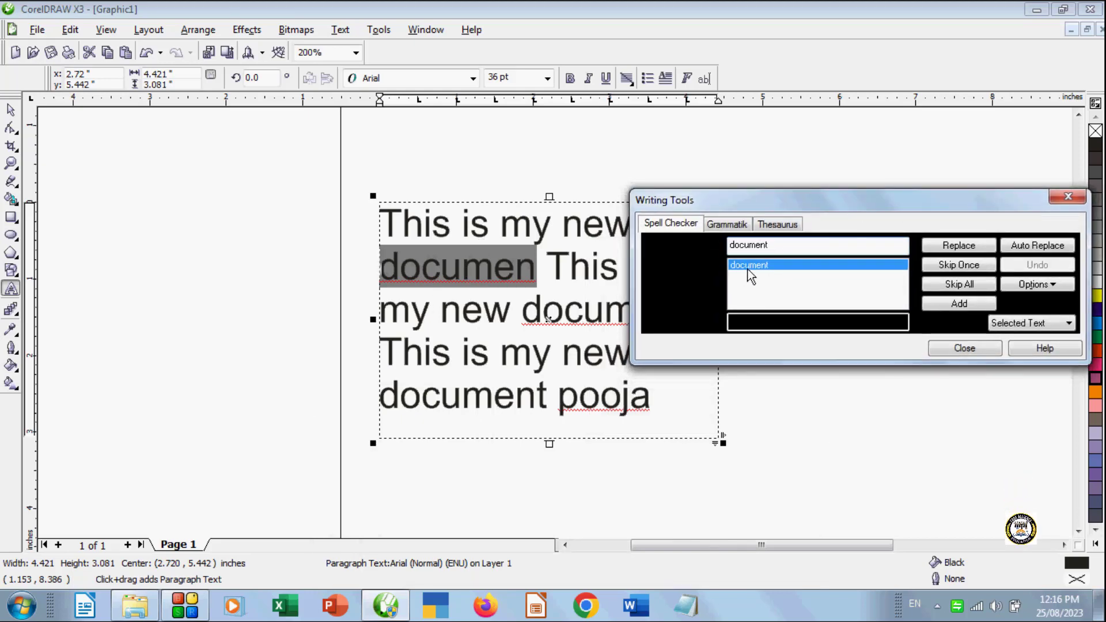
left_click(730, 226)
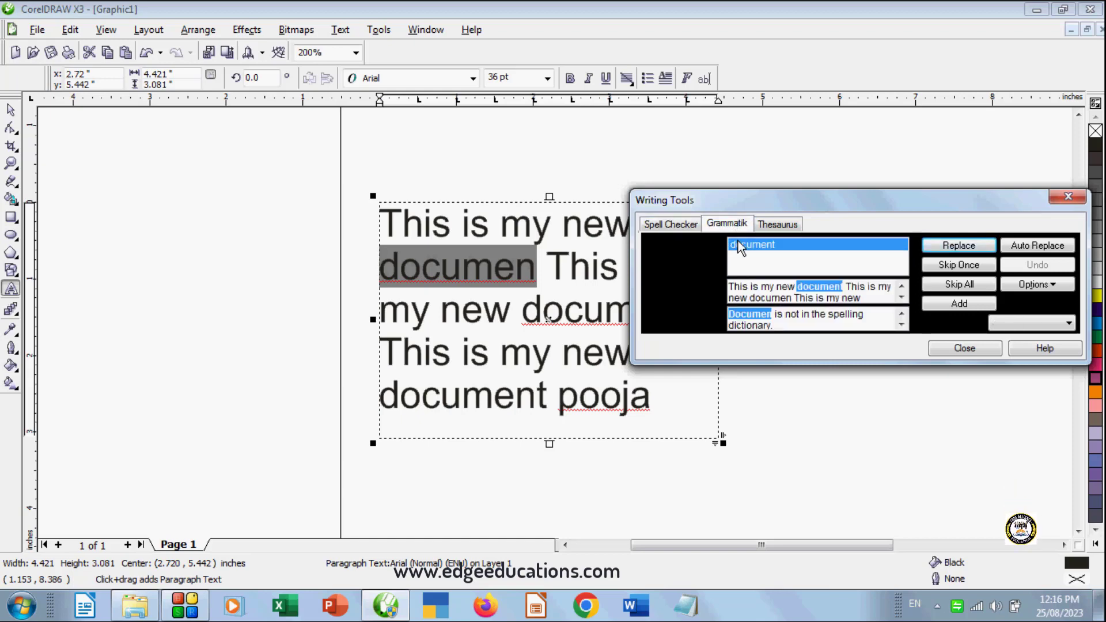
left_click(779, 223)
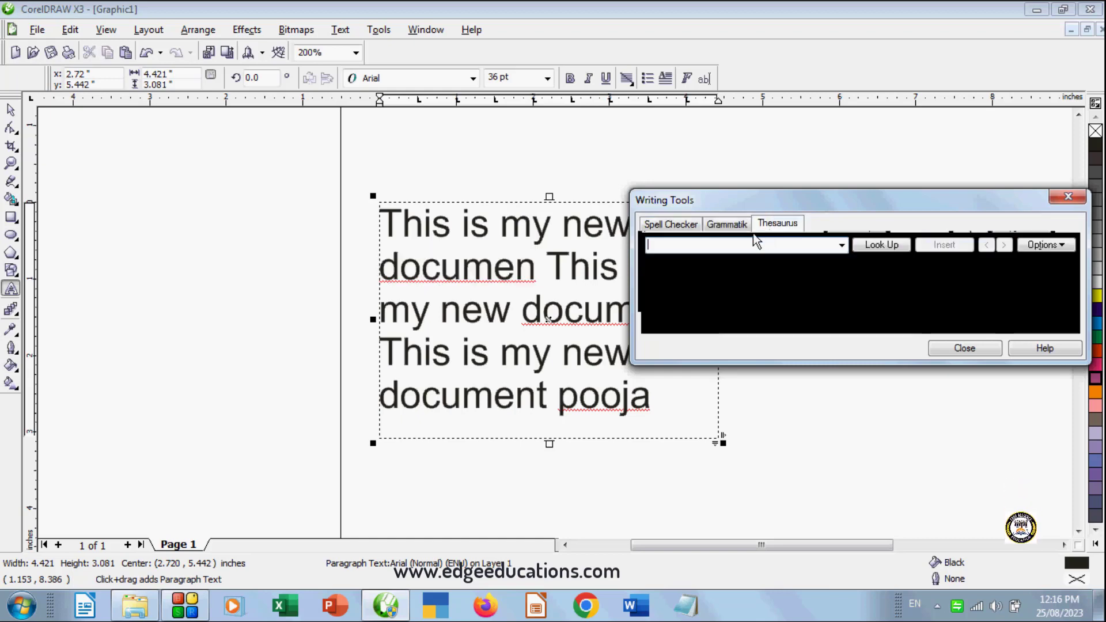
left_click(724, 225)
left_click(669, 225)
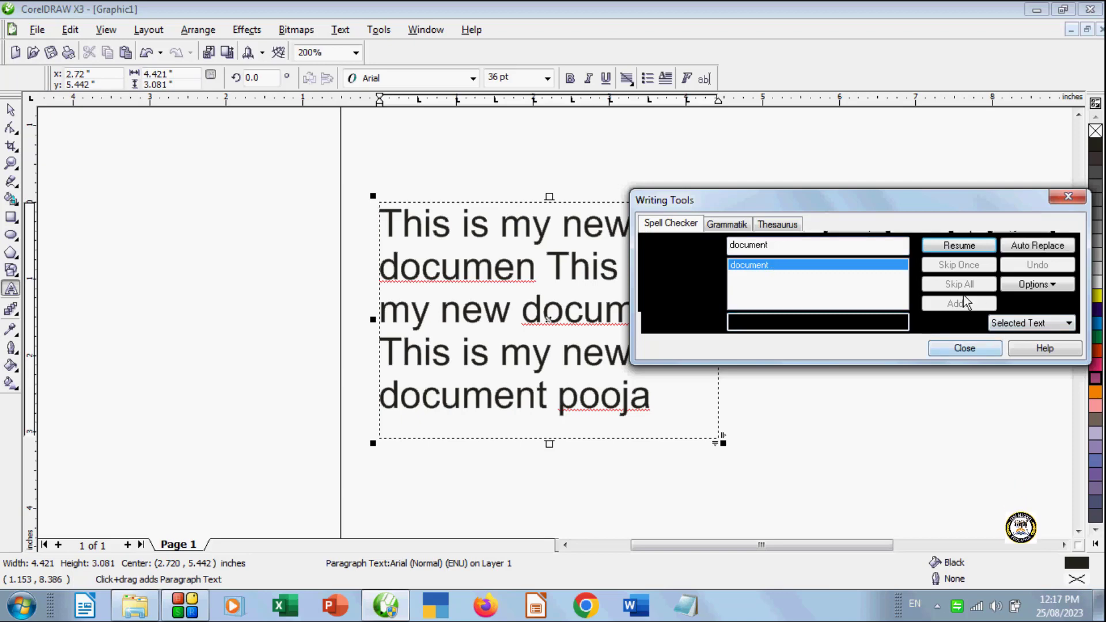
Examine the checking styles available for Grammatik and close the list without choosing another one
left_click(962, 247)
left_click(567, 339)
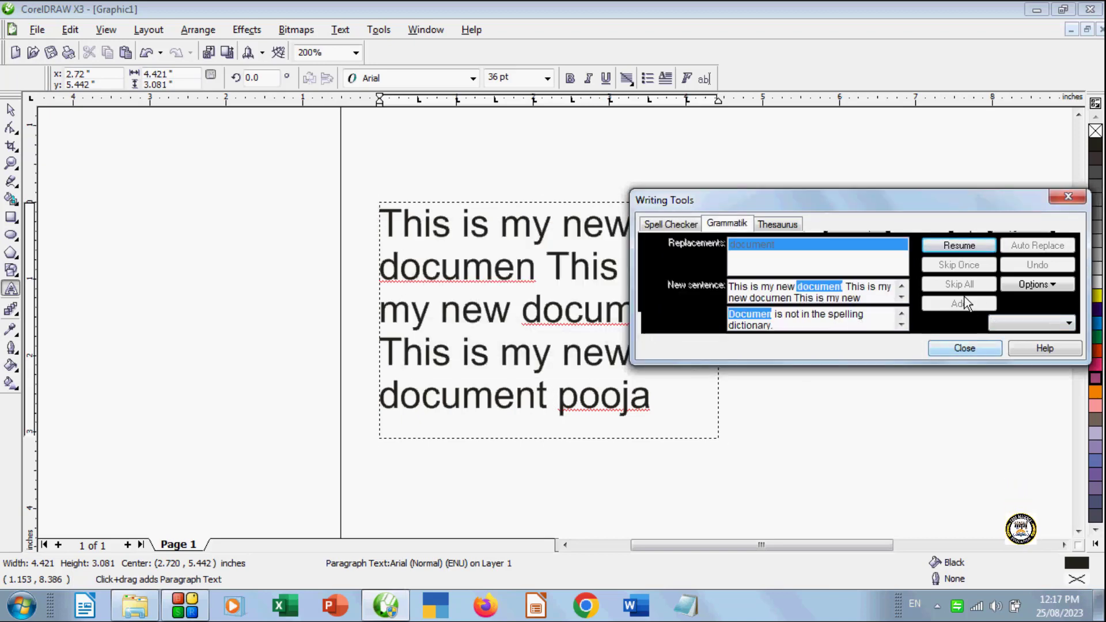
left_click(1034, 283)
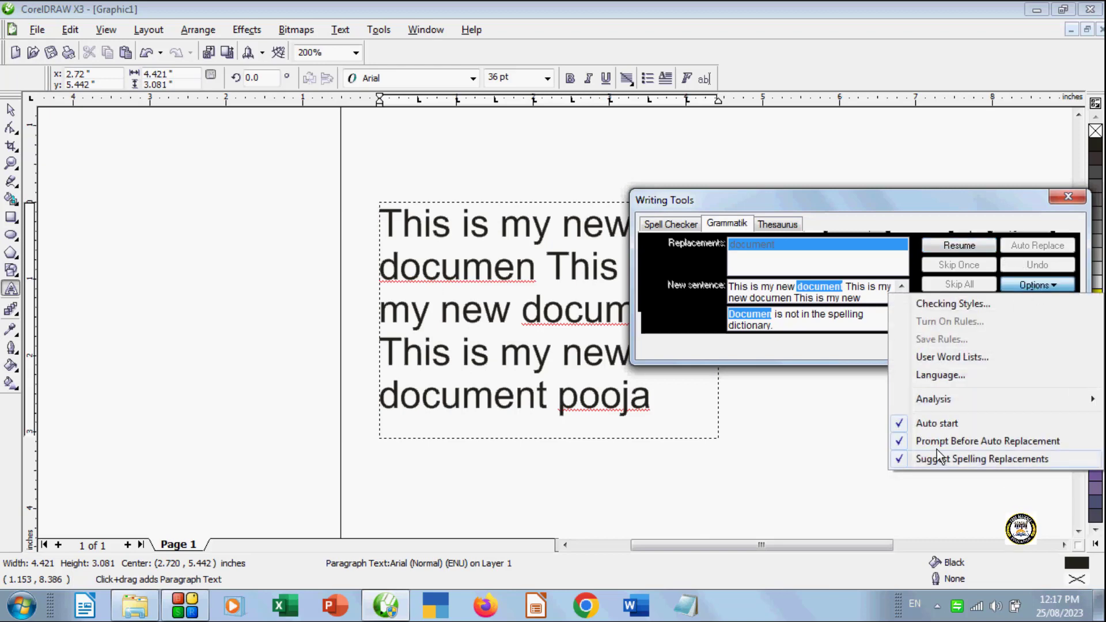
left_click(953, 303)
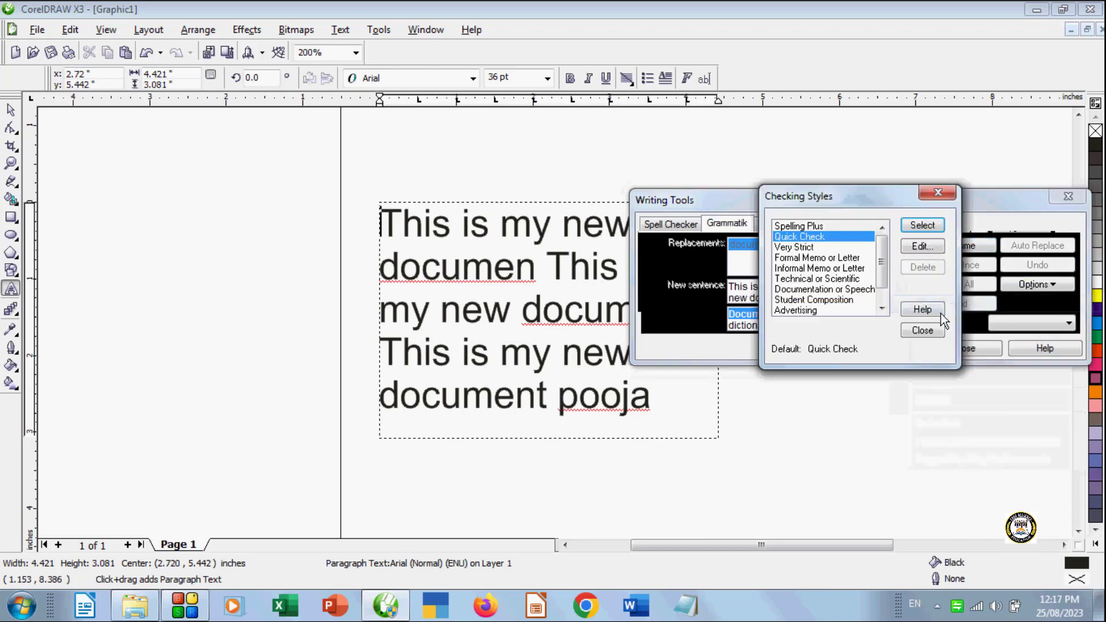
left_click(938, 192)
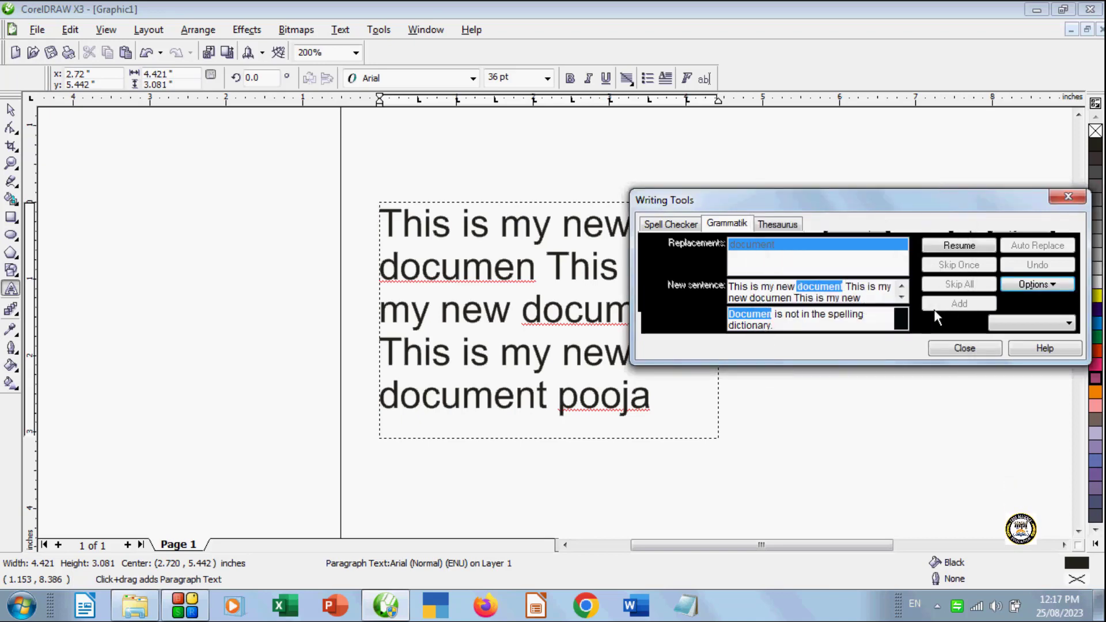
Resume the Grammatik check, replacing both "documen" with "document" and the final name with "poona", skip the capitalization suggestion, and close Writing Tools
left_click(962, 240)
left_click(961, 239)
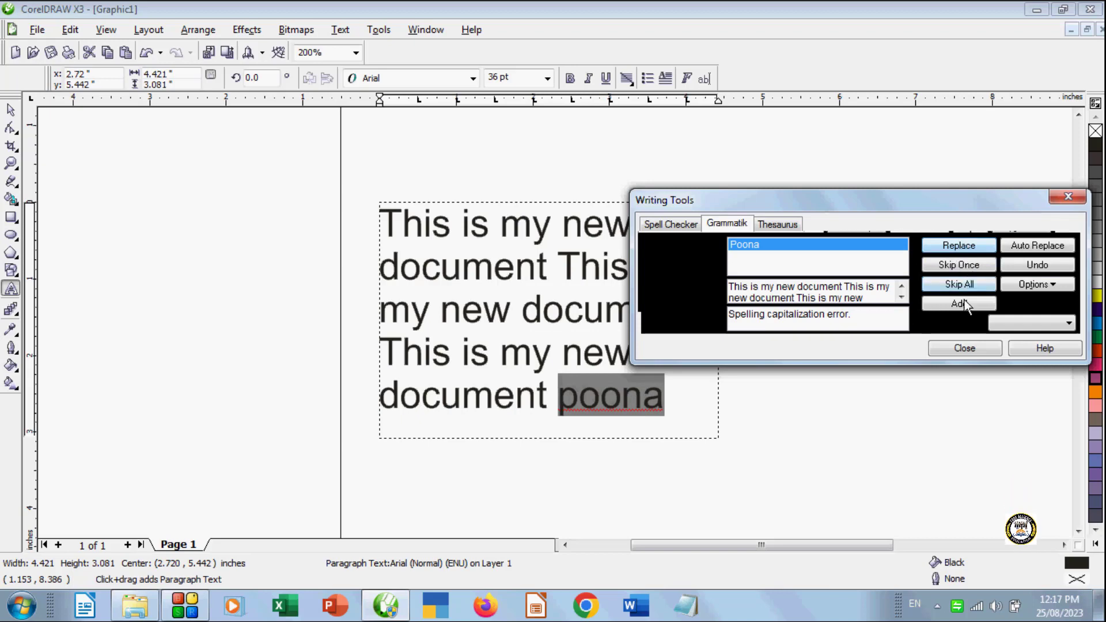
left_click(964, 269)
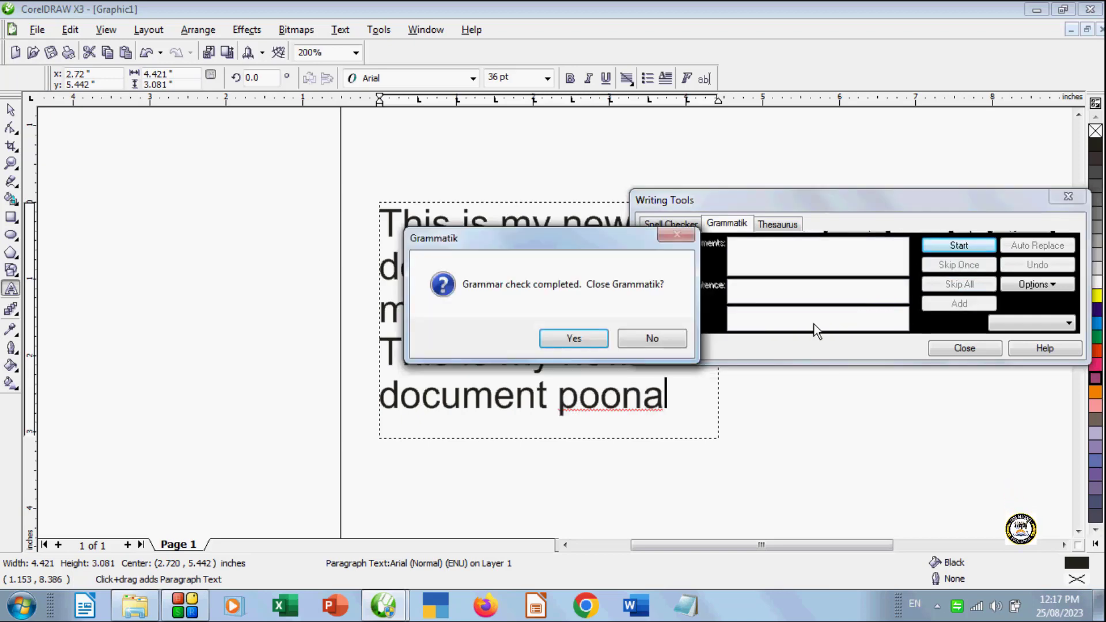
left_click(645, 339)
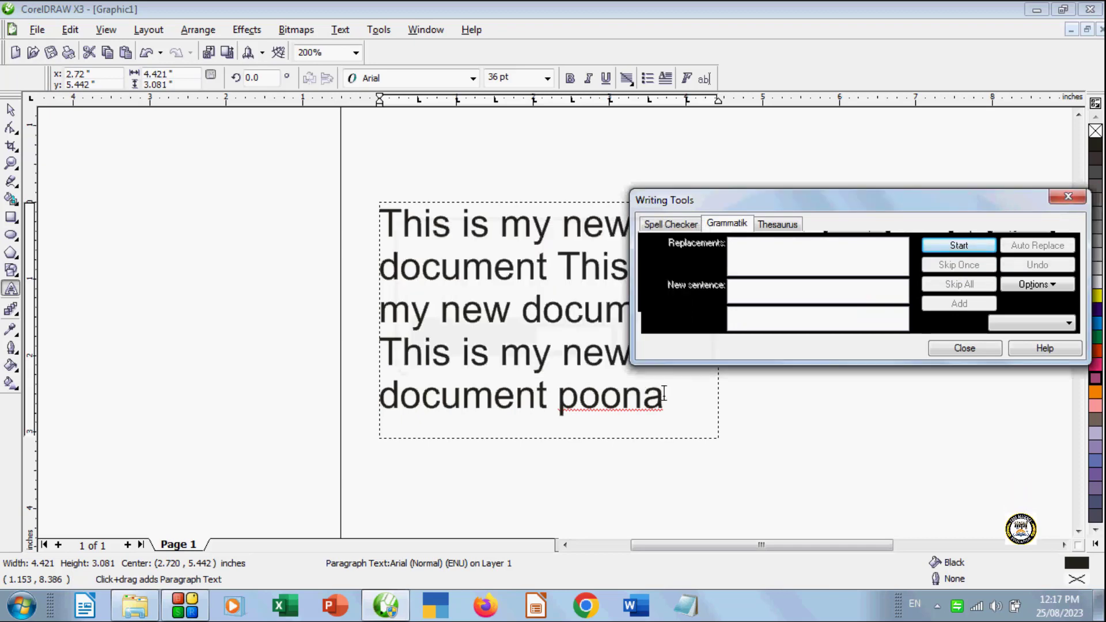
left_click(674, 403)
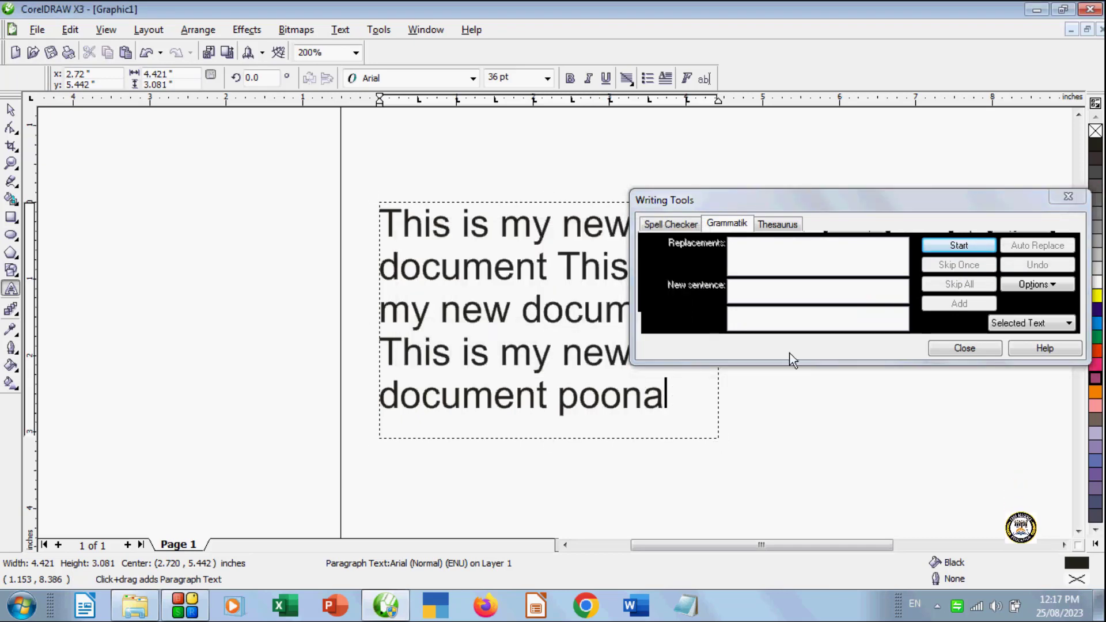
left_click(963, 349)
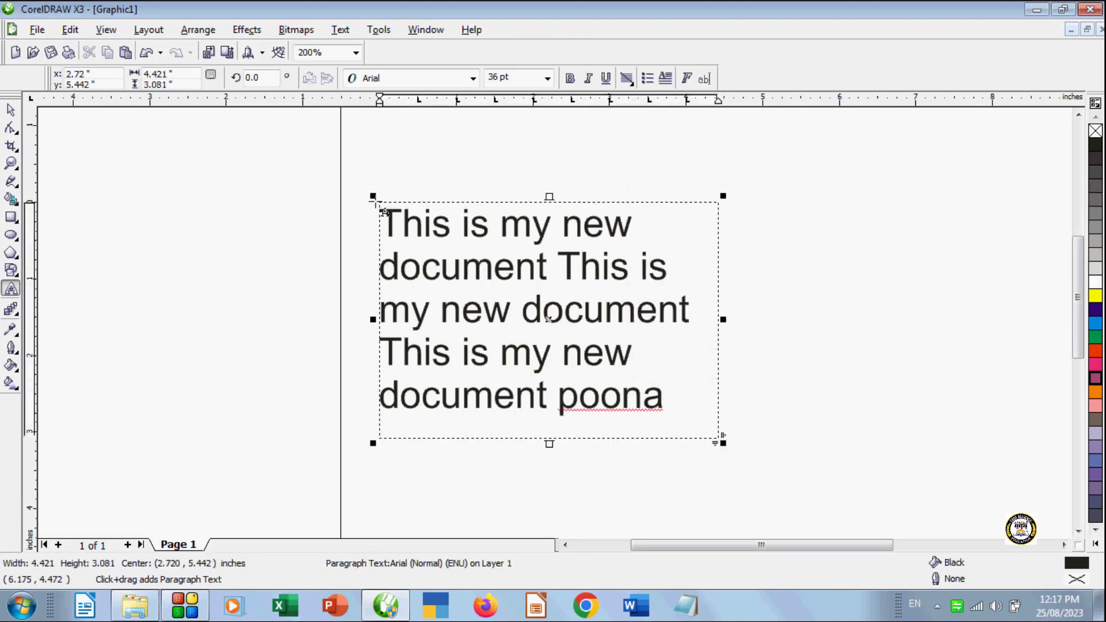
Run Grammatik on the paragraph text, examine its suggestion for "poona", and close the dialog without replacing anything
left_click_drag(547, 265, 383, 265)
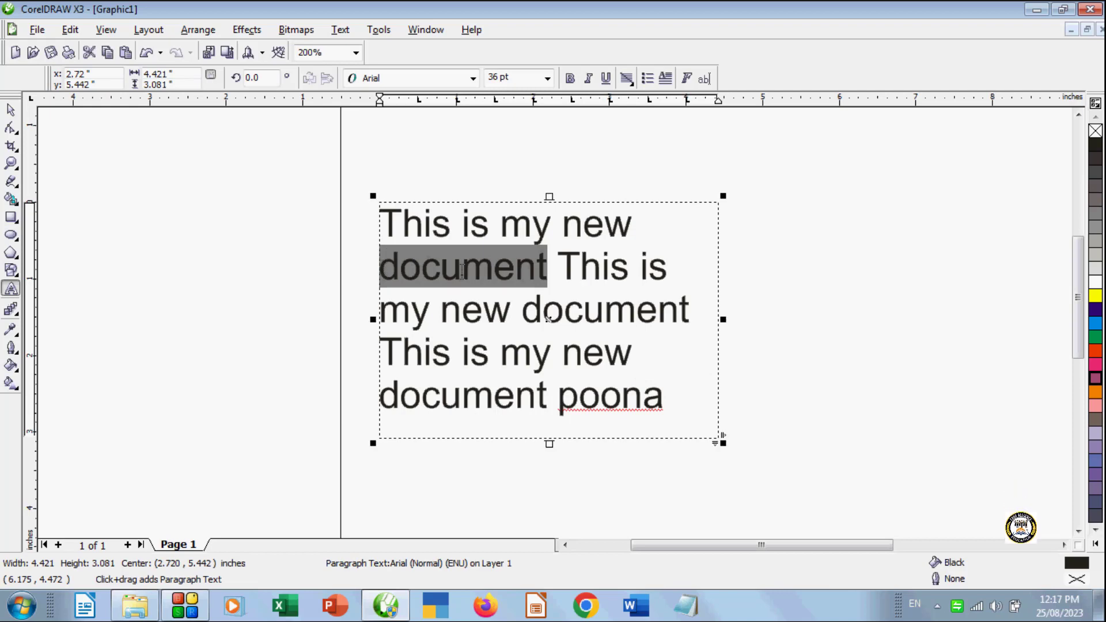
left_click(513, 302)
left_click(353, 32)
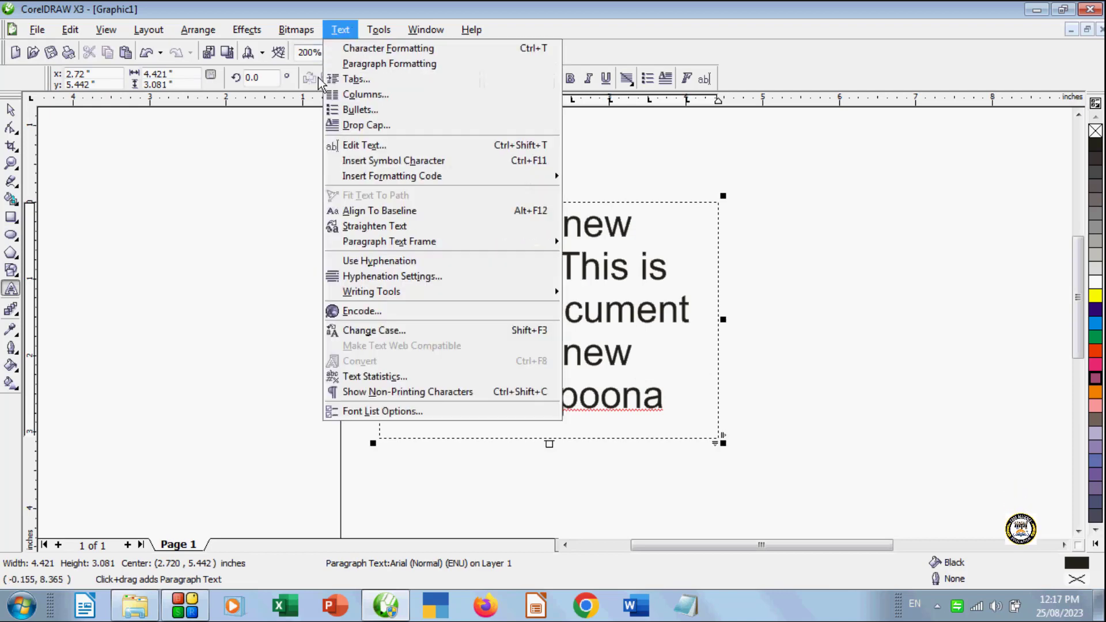
mouse_move(357, 294)
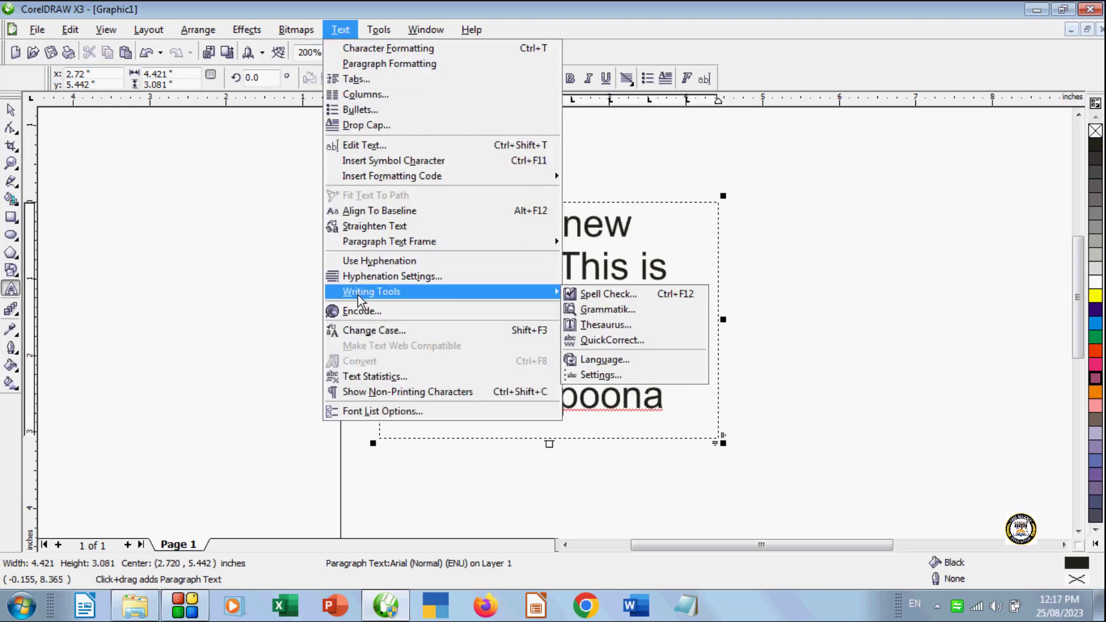
left_click(607, 310)
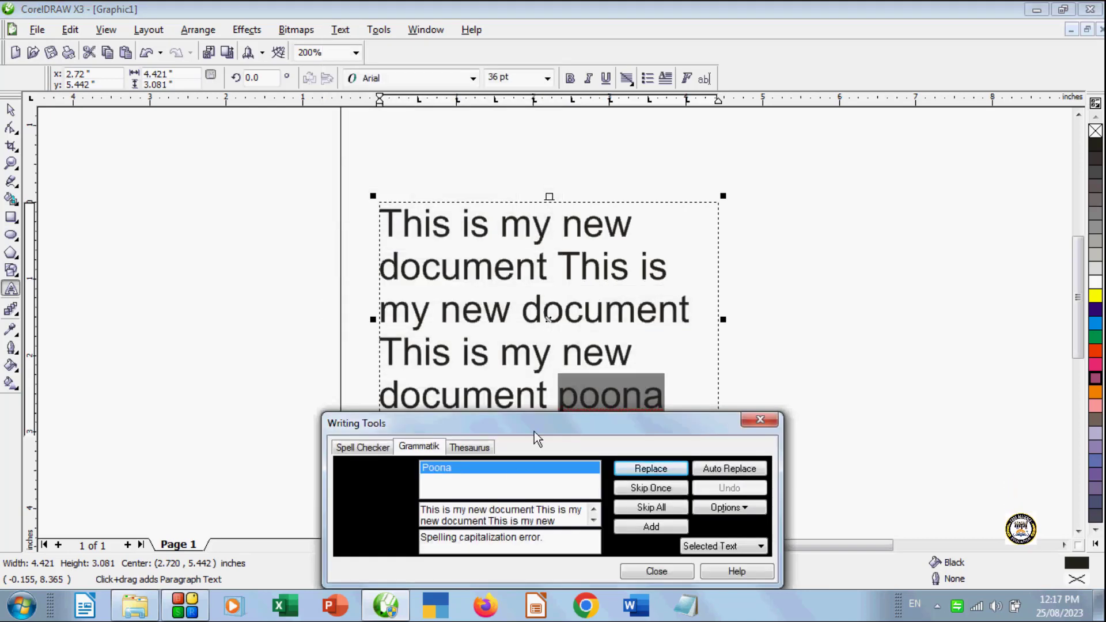
left_click_drag(541, 421, 865, 219)
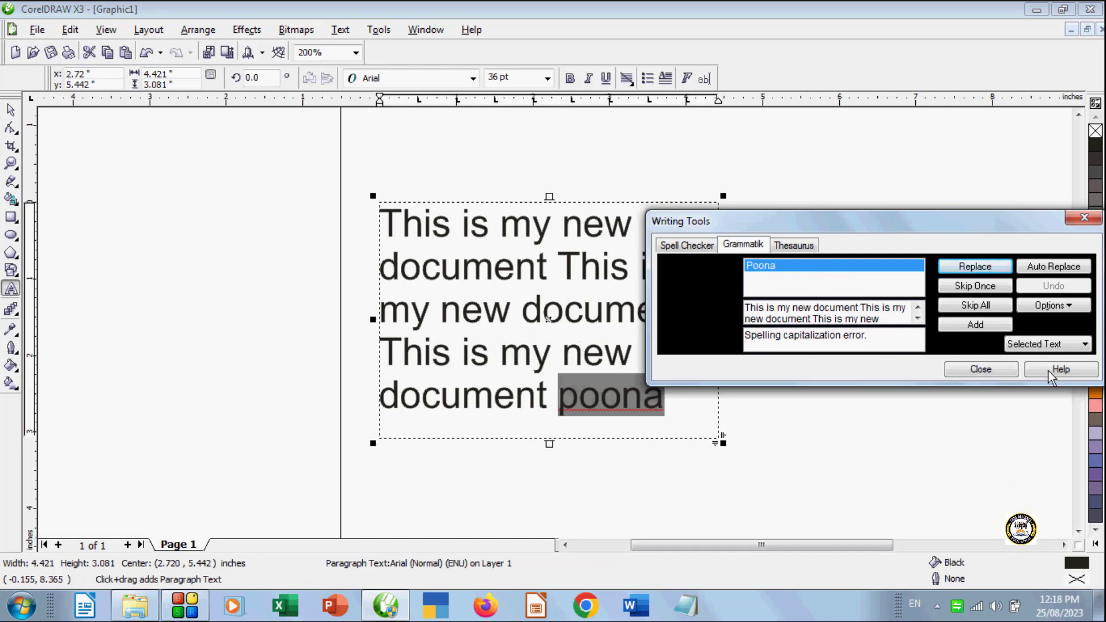
left_click(992, 371)
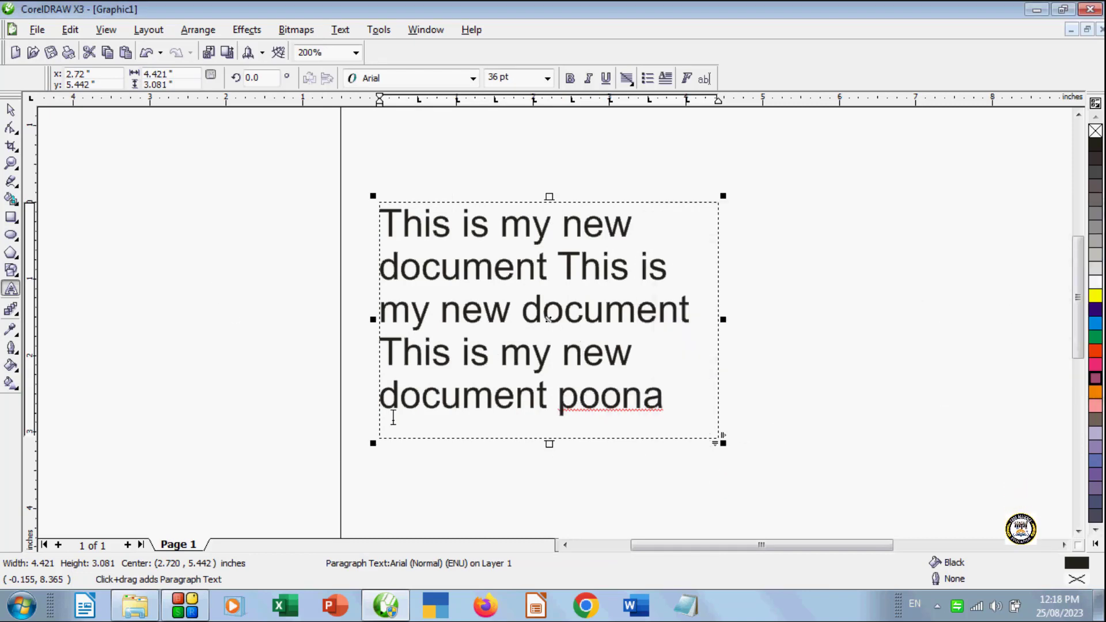
Delete the word "poona" from the end of the paragraph text
key("ctrl+z")
key("ctrl+z")
key("ctrl+z")
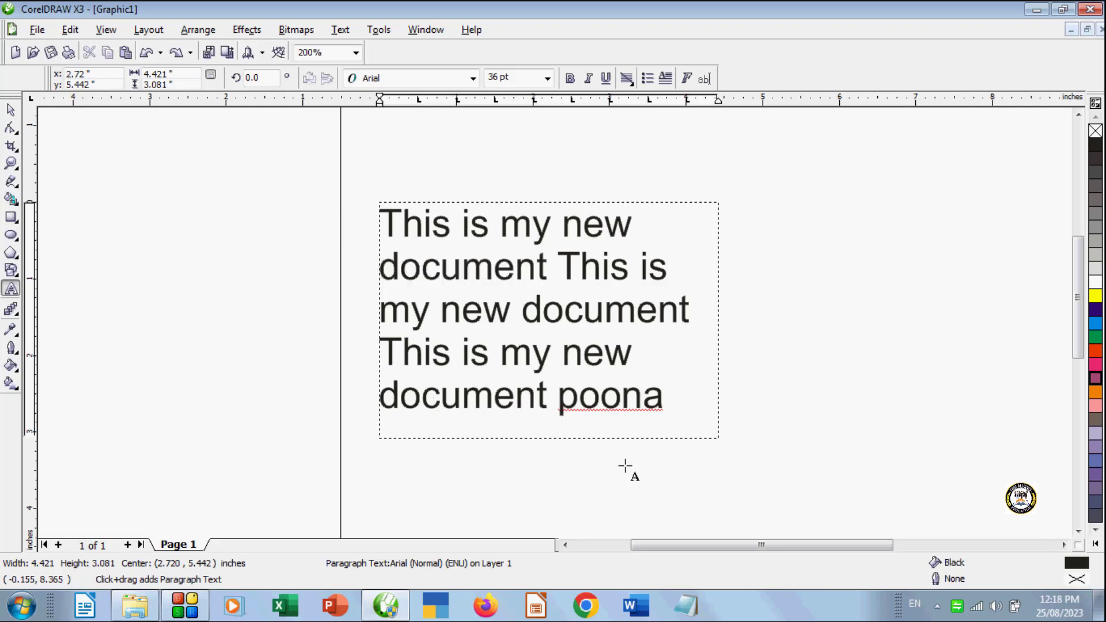
left_click(662, 394)
key("BackSpace")
key("BackSpace")
key("BackSpace")
key("BackSpace")
key("BackSpace")
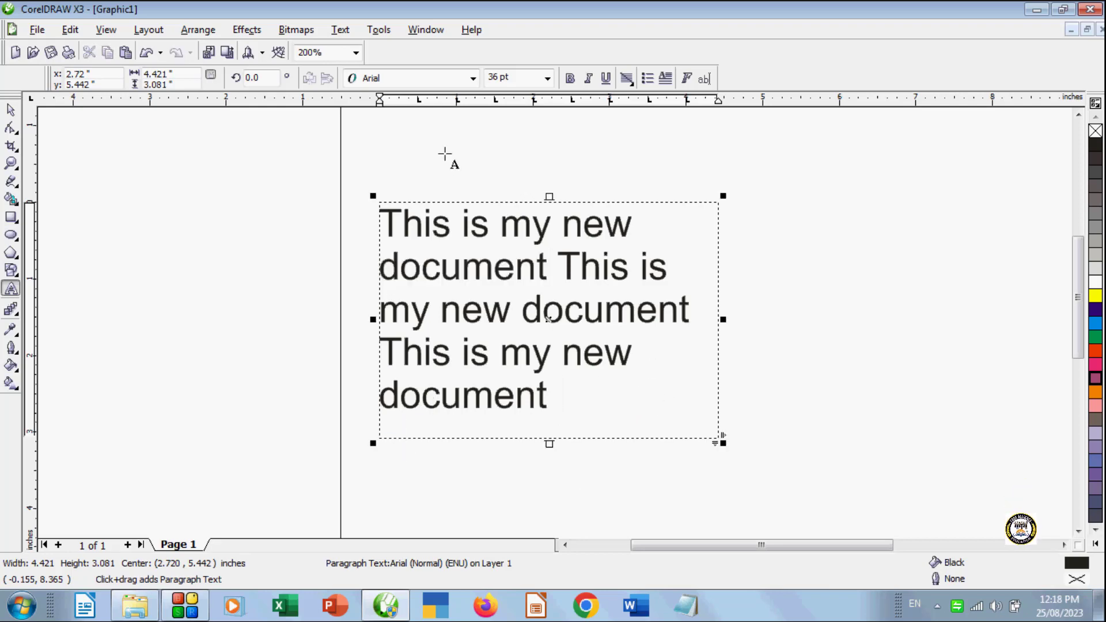
Look up the last word "document" in the Thesaurus and move the dialog so the highlighted word stays uncovered
left_click(339, 29)
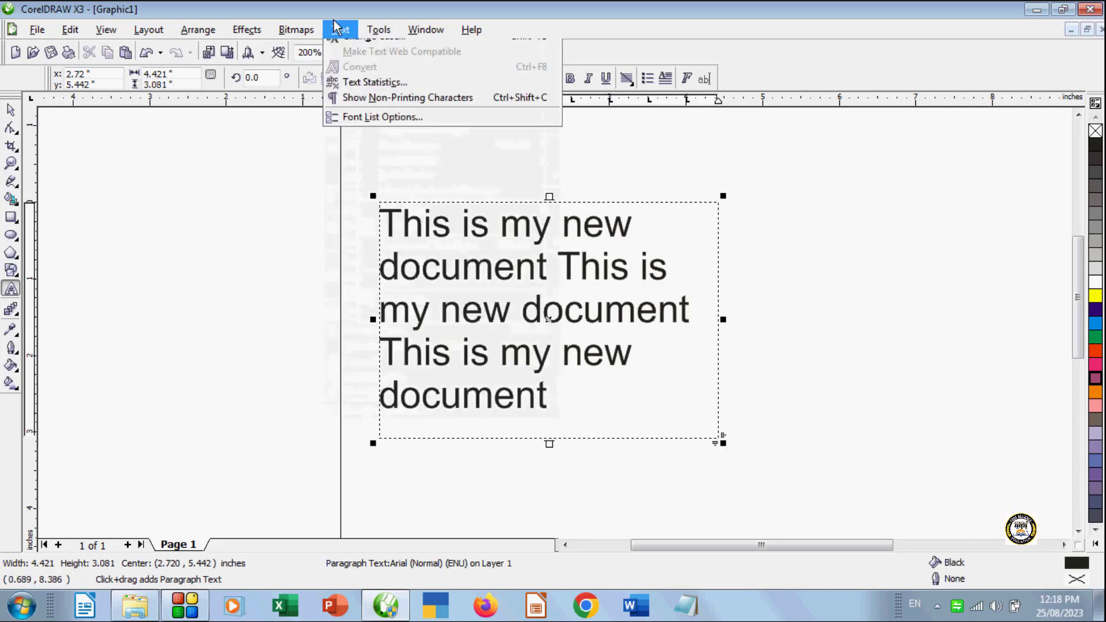
mouse_move(393, 293)
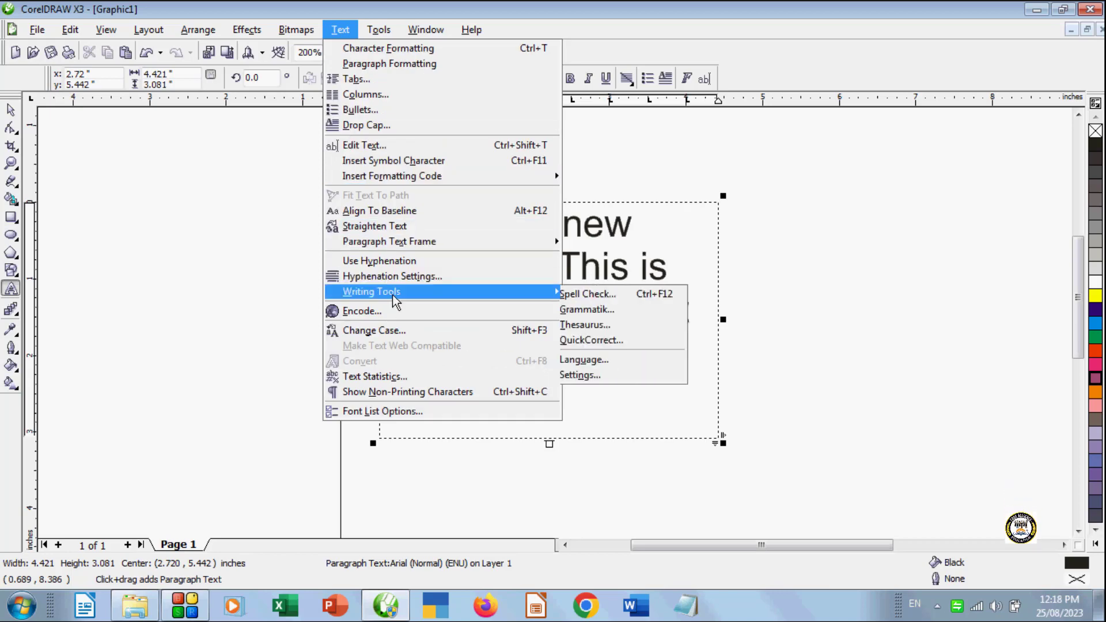
left_click(603, 328)
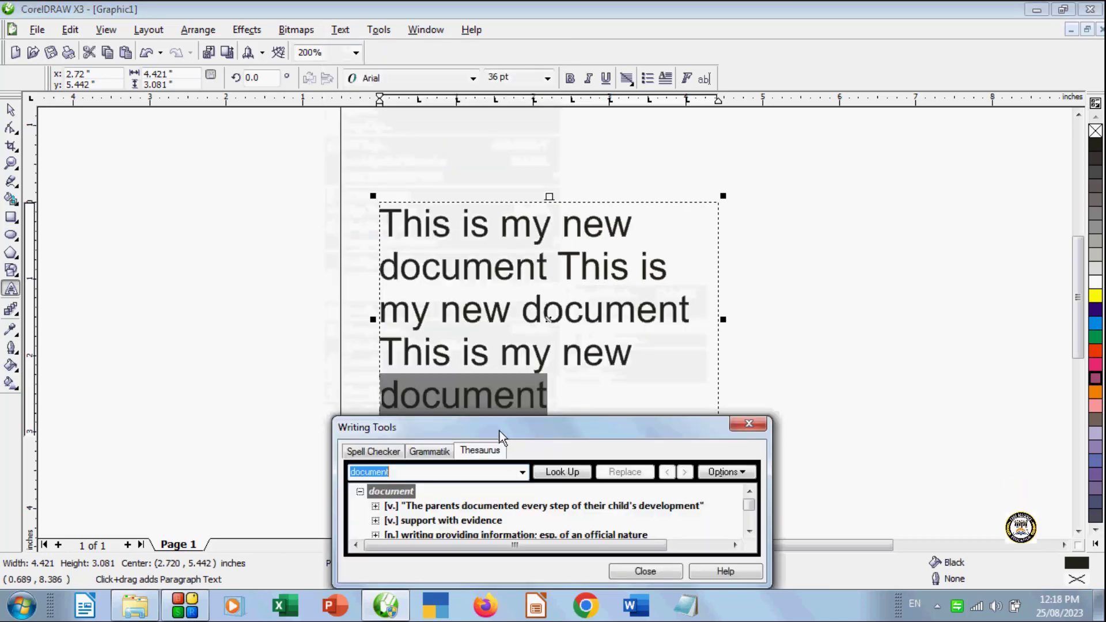
left_click_drag(499, 431, 577, 379)
left_click_drag(652, 339, 780, 264)
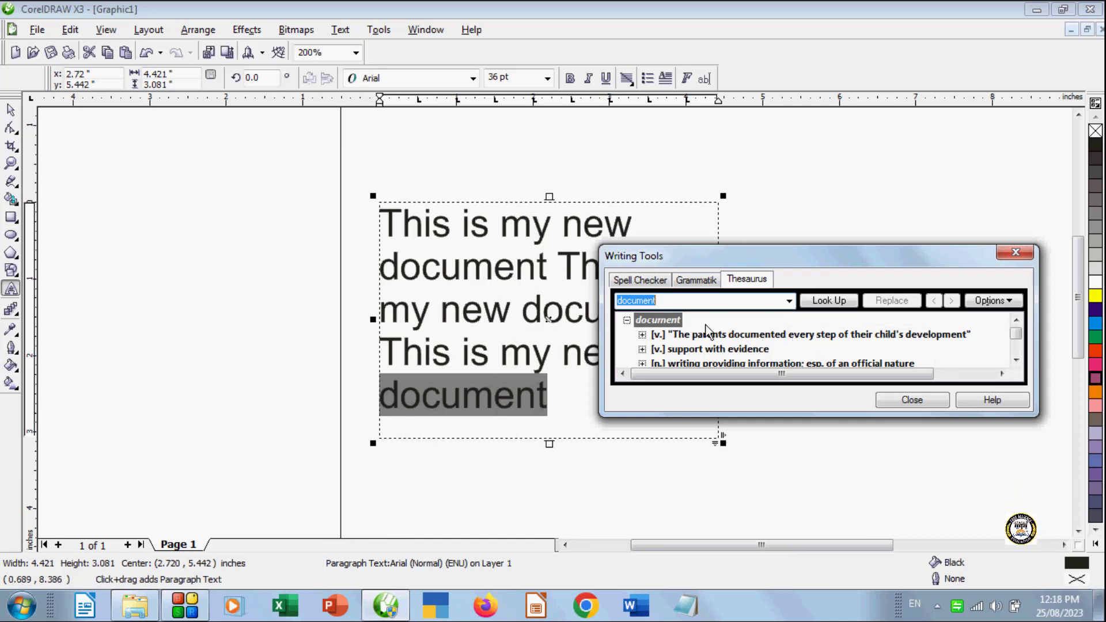
Look up the word "is" from the last sentence in the Thesaurus, cancel the word form selection, and close Writing Tools
mouse_move(1016, 334)
left_mouse_down()
mouse_move(1016, 381)
mouse_move(1016, 329)
left_mouse_up()
left_click_drag(551, 352, 493, 349)
left_click(840, 303)
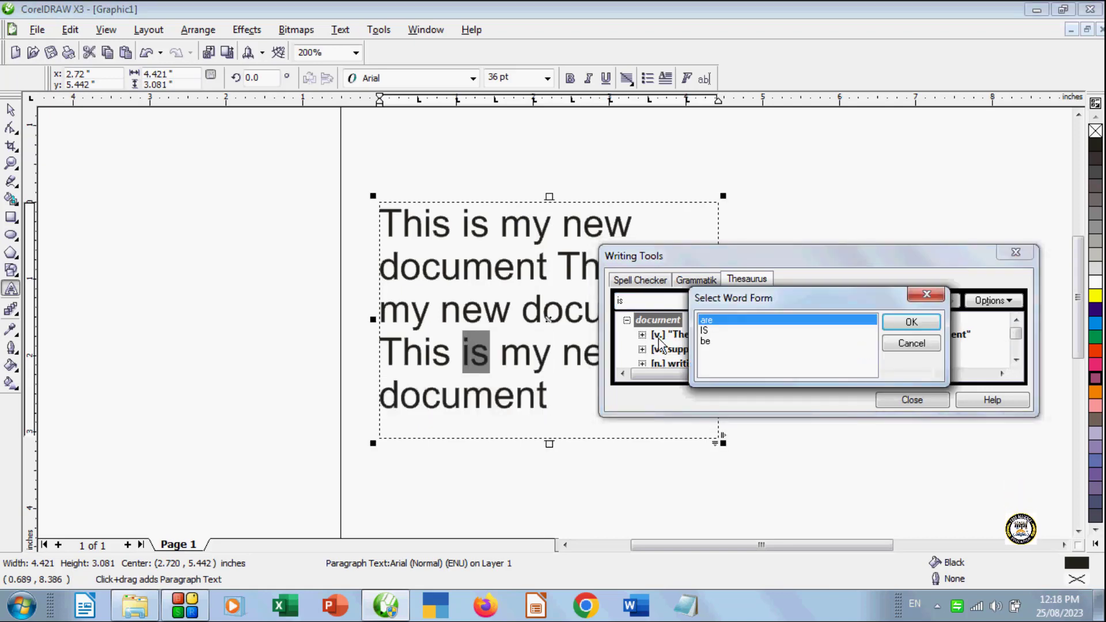
left_click(928, 297)
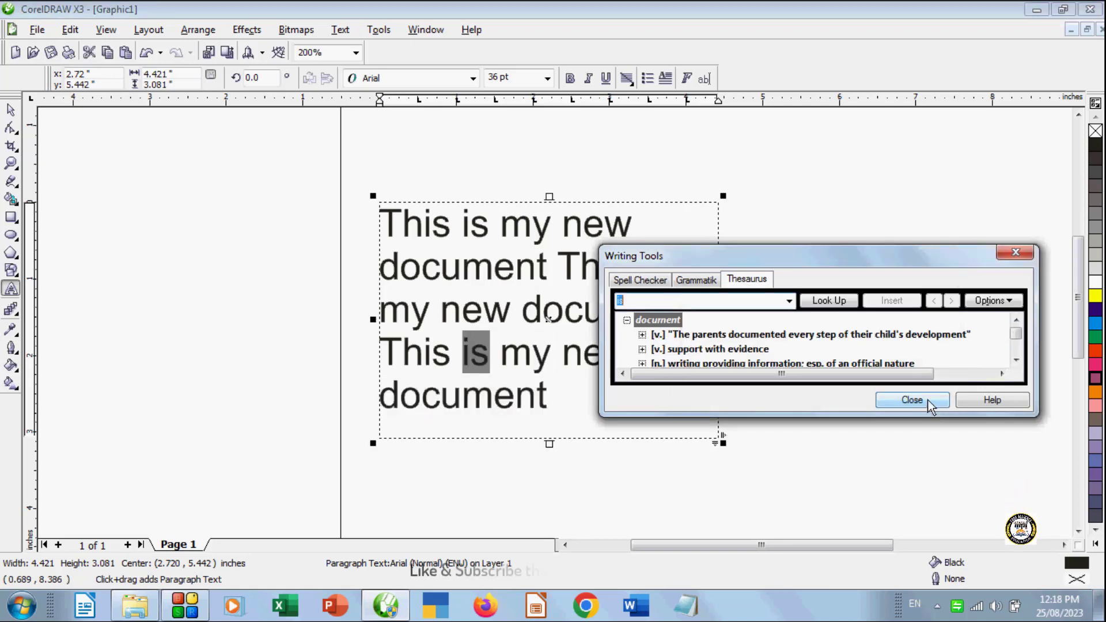
left_click(915, 399)
left_click(326, 28)
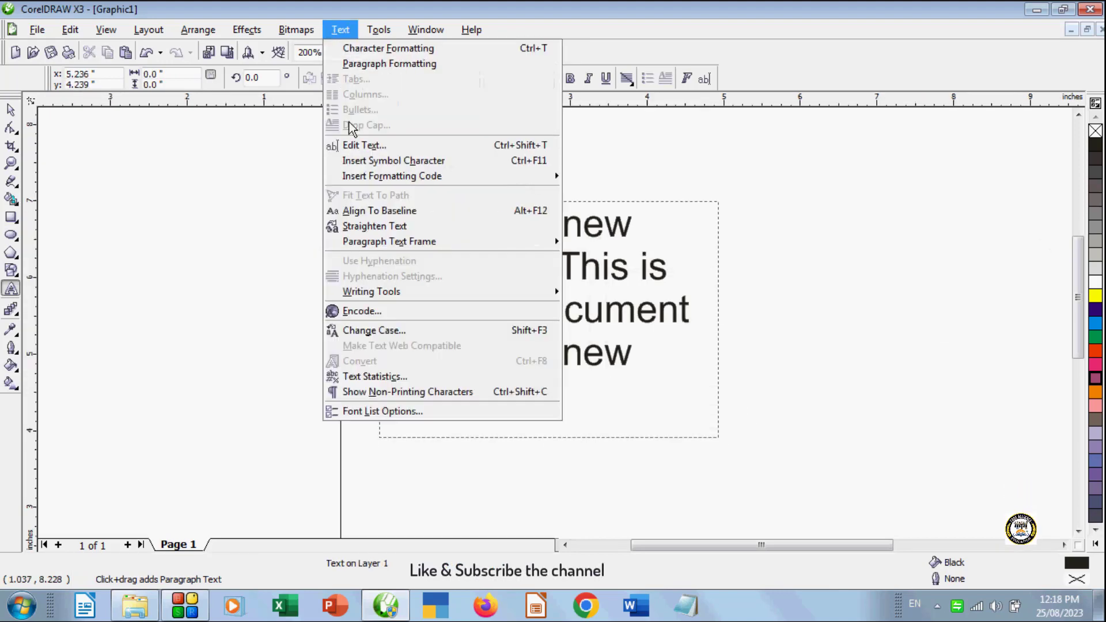
mouse_move(388, 294)
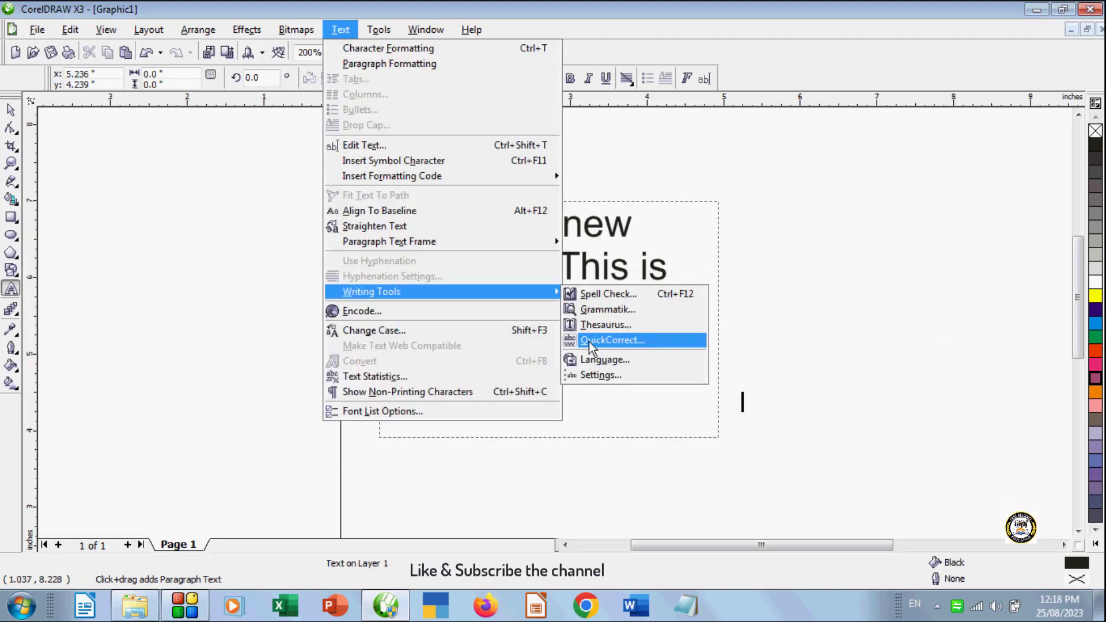
left_click(764, 286)
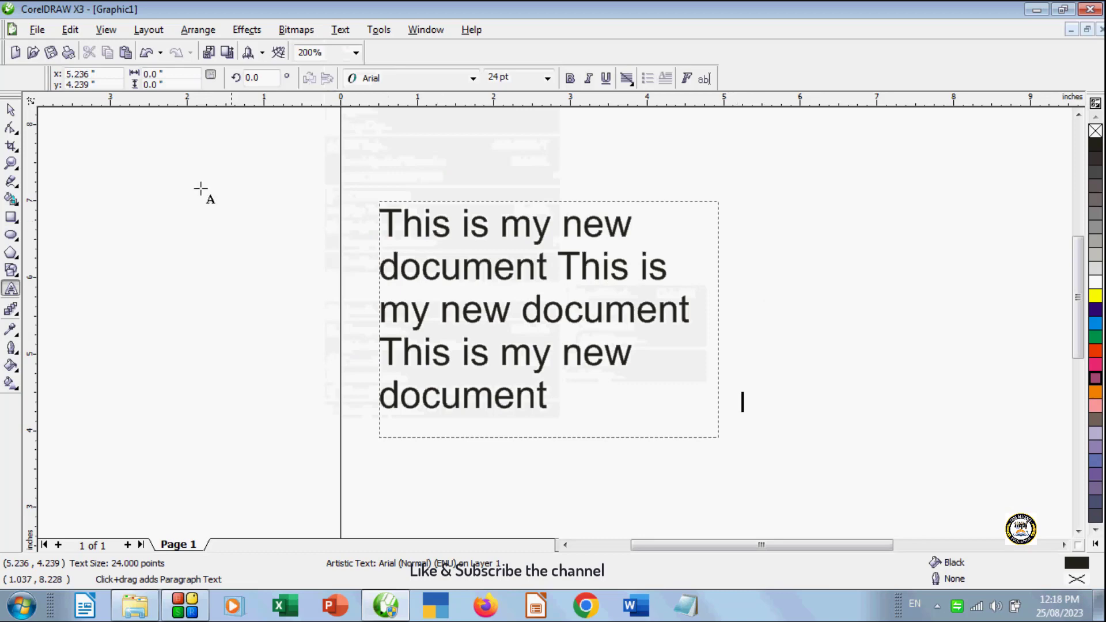
Delete the paragraph text frame containing the "This is my new document" sentences
left_click(10, 109)
left_click(385, 204)
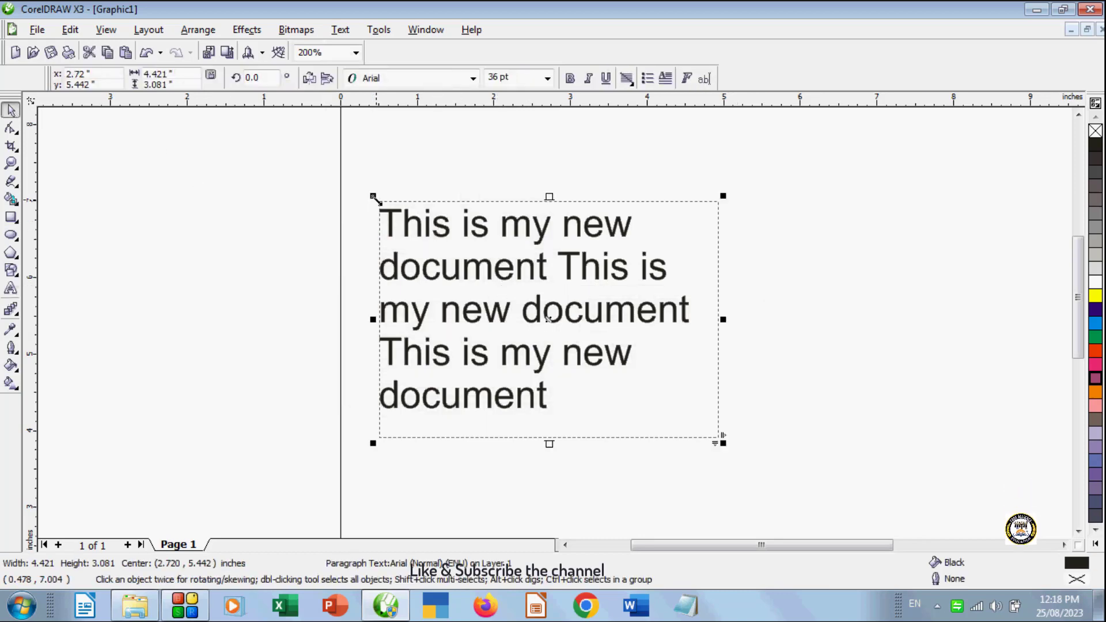
key("Delete")
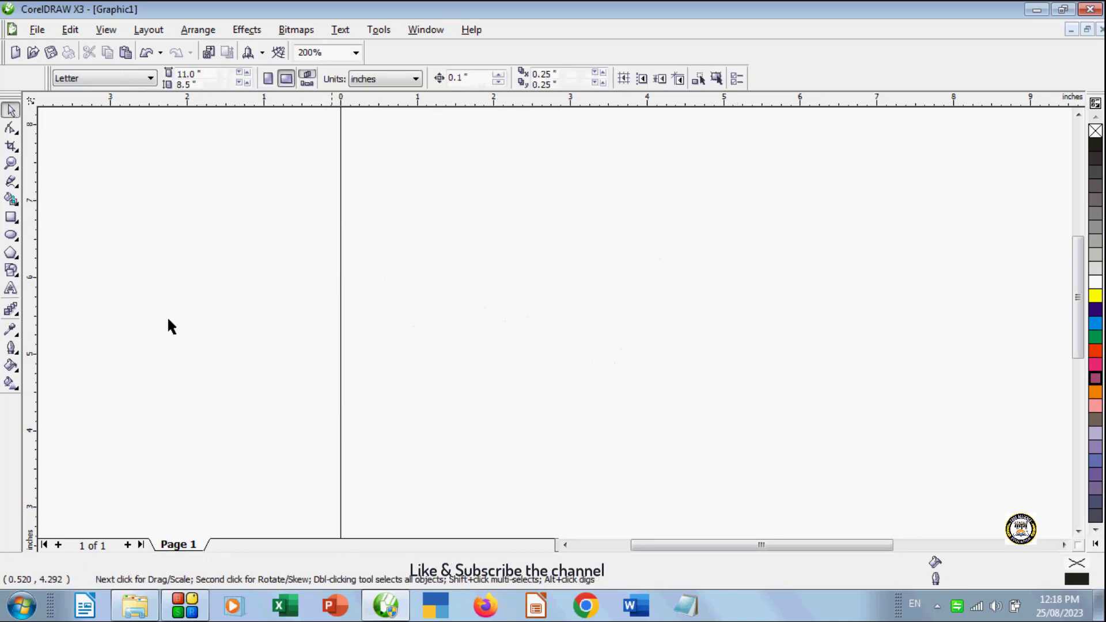
Add the artistic text "Edge edgucation" in 24 pt Arial on the upper part of the page
left_click(10, 288)
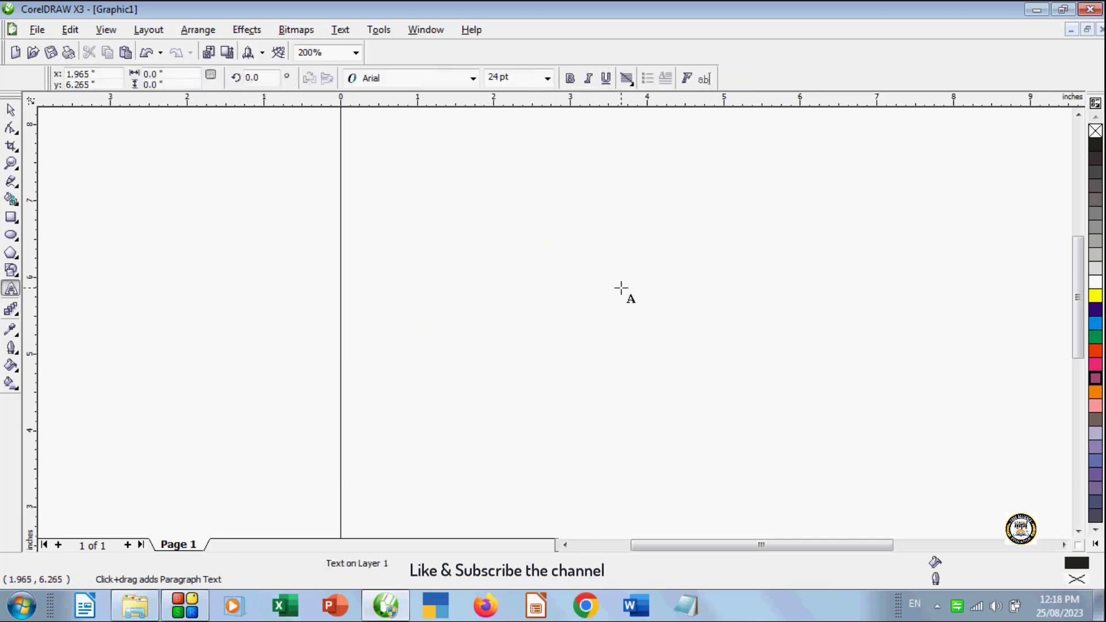
left_click(491, 246)
type("Edge")
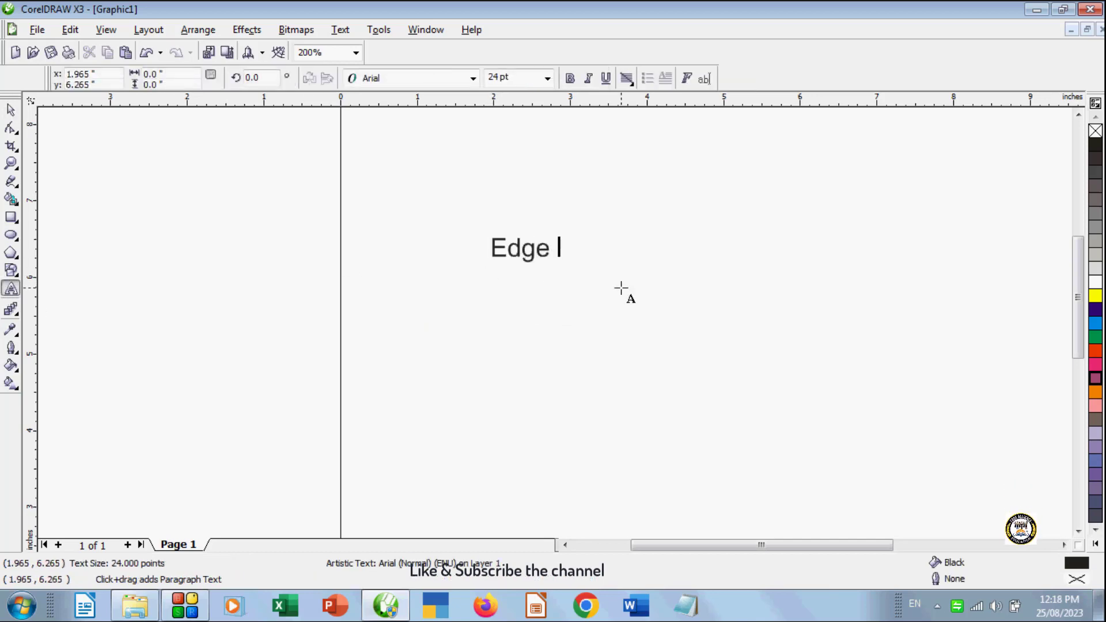
type(" edgucal")
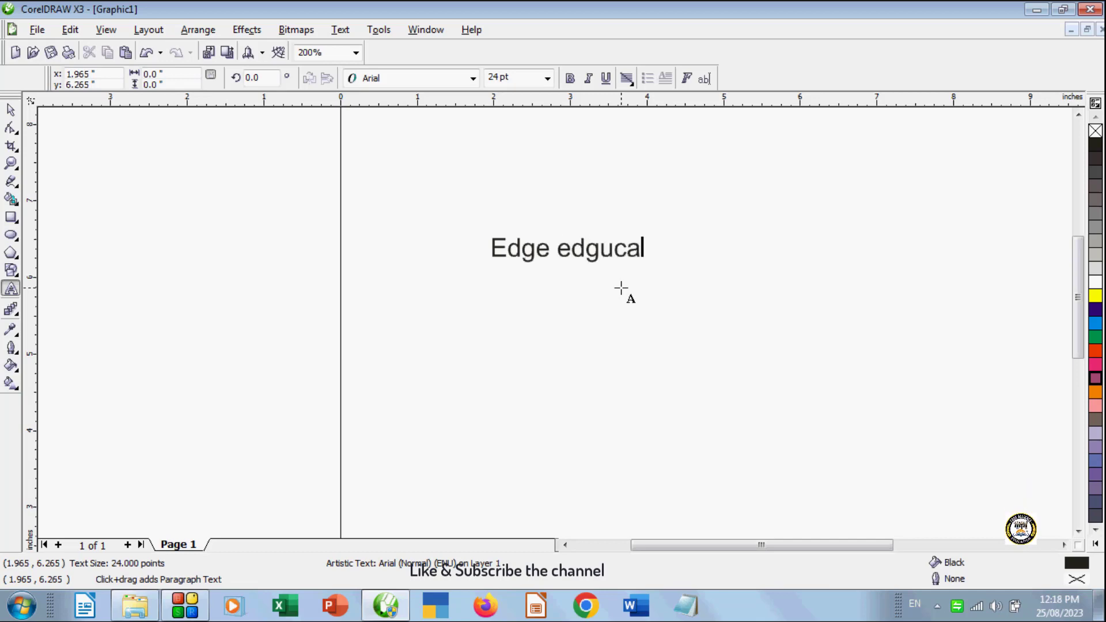
type("iom")
key("BackSpace")
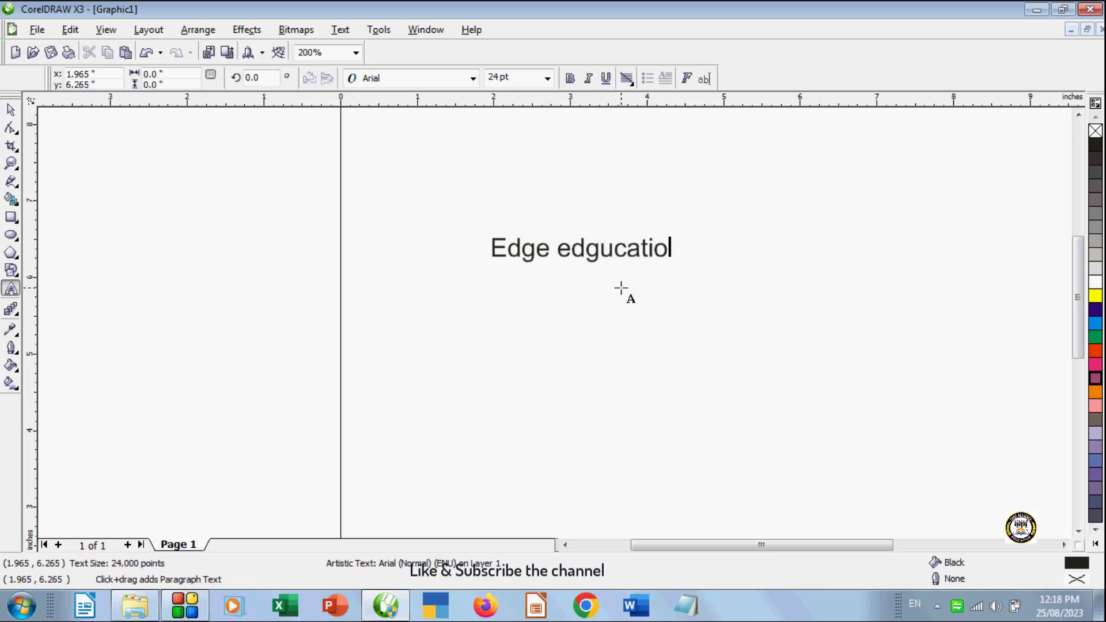
type("n")
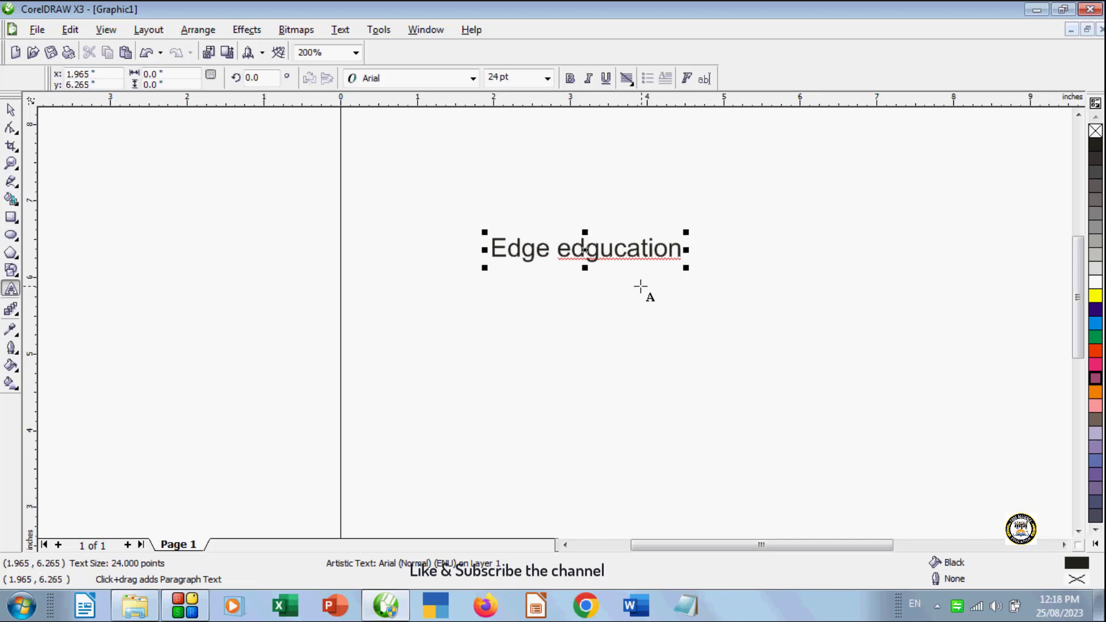
Change the second word of the artistic text from "edgucation" to "edgedcation"
left_click(615, 247)
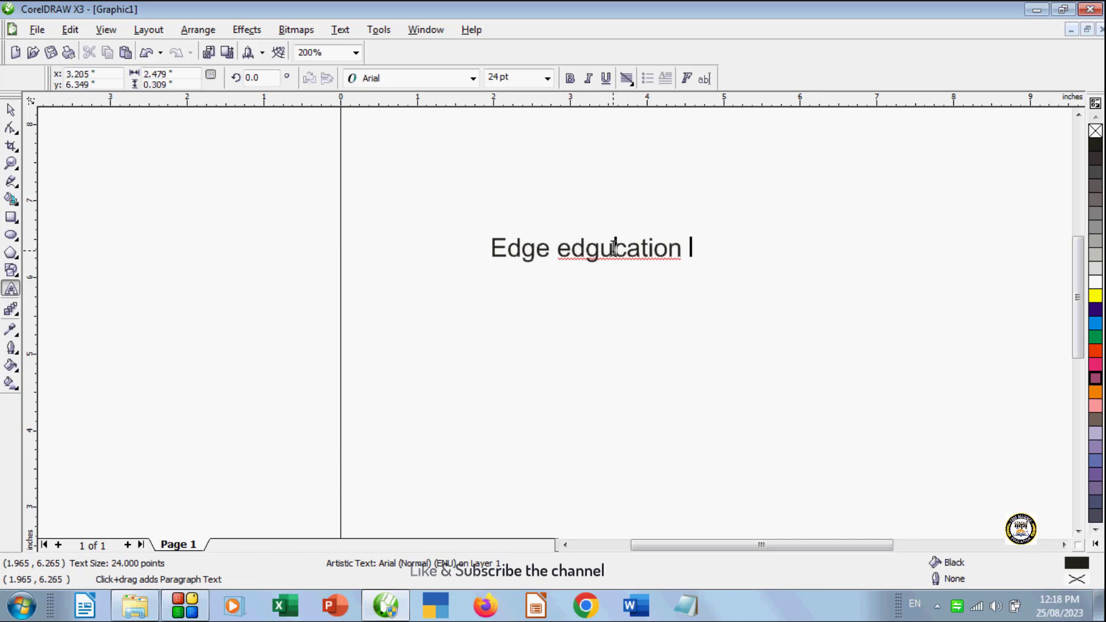
left_click(614, 248)
key("BackSpace")
key("BackSpace")
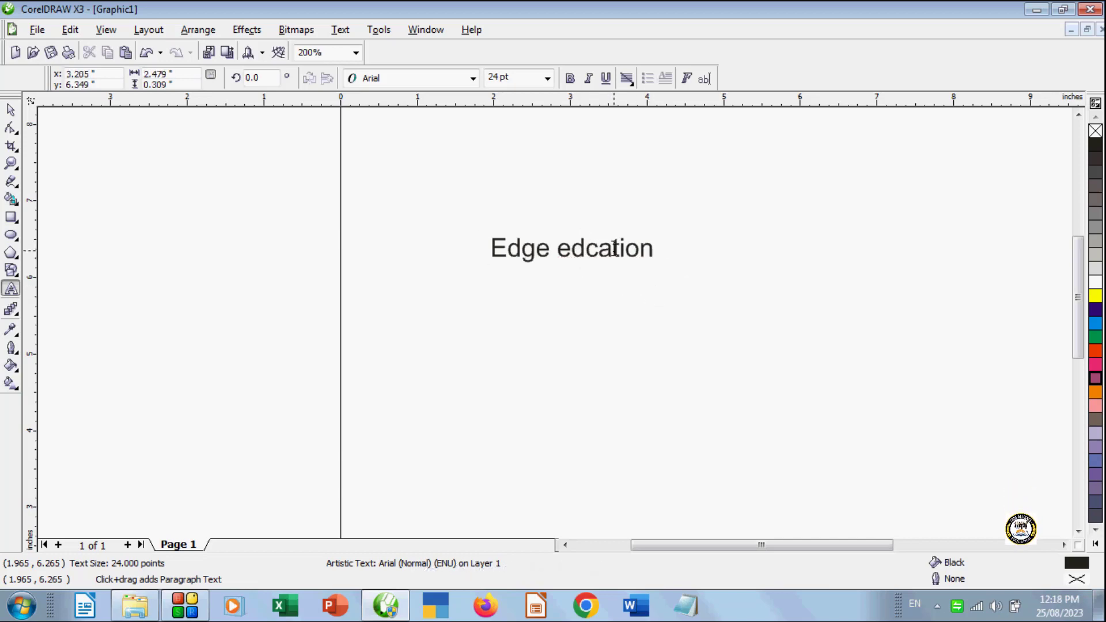
type("ge")
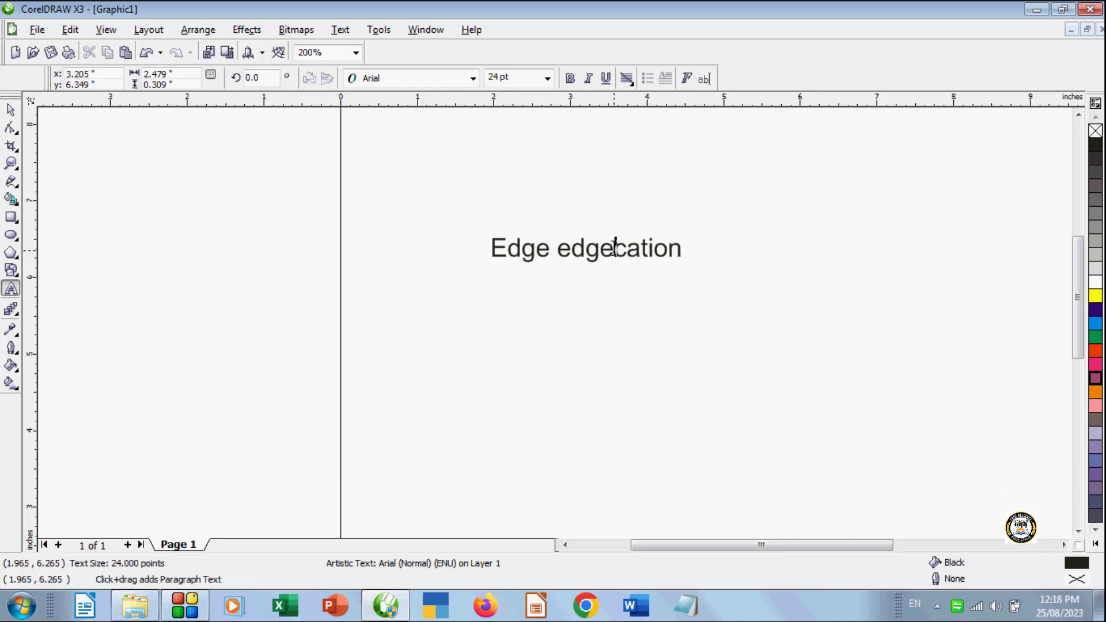
type("d")
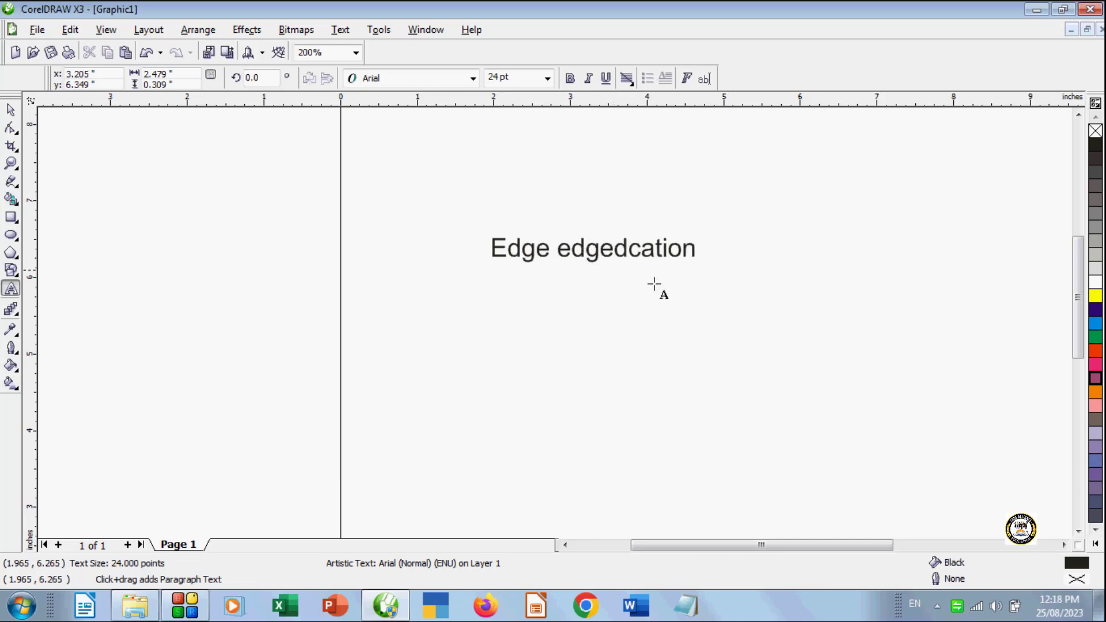
left_click(767, 237)
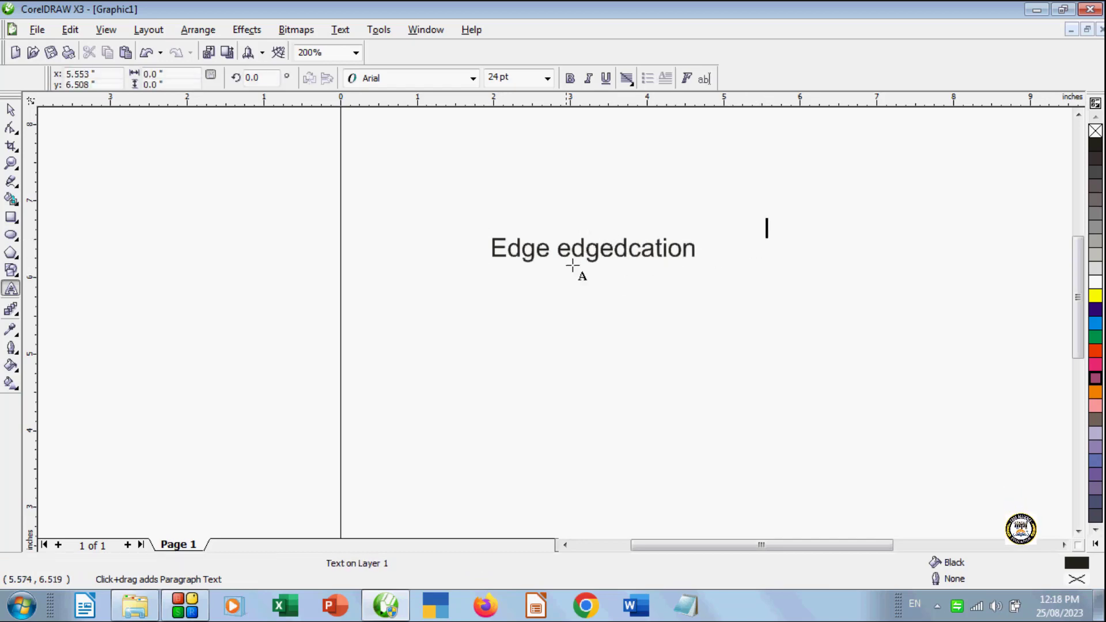
left_click(629, 260)
left_click(677, 373)
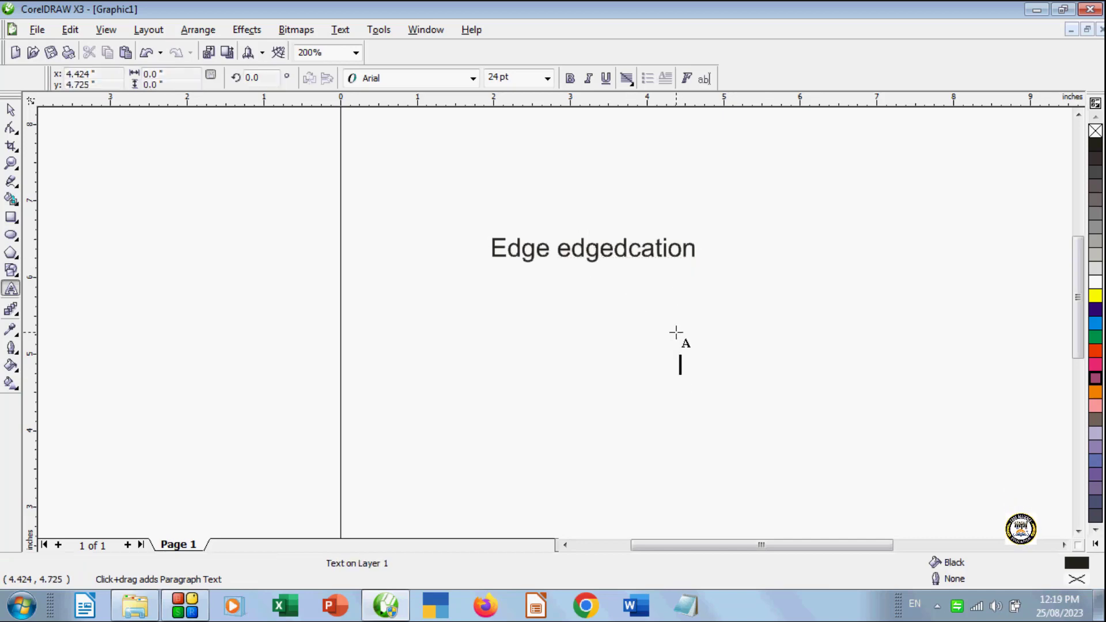
Replace the ending after the second "edge" with "education", making the text "Edge edgeeducation"
left_click(694, 247)
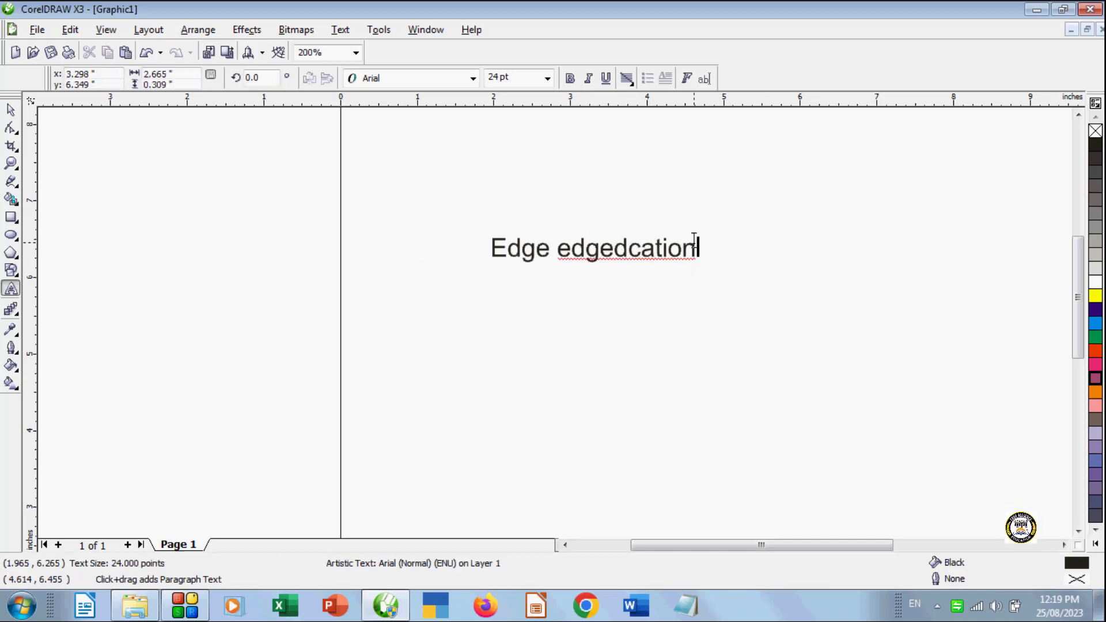
key("BackSpace")
key("BackSpace")
key("BackSpace")
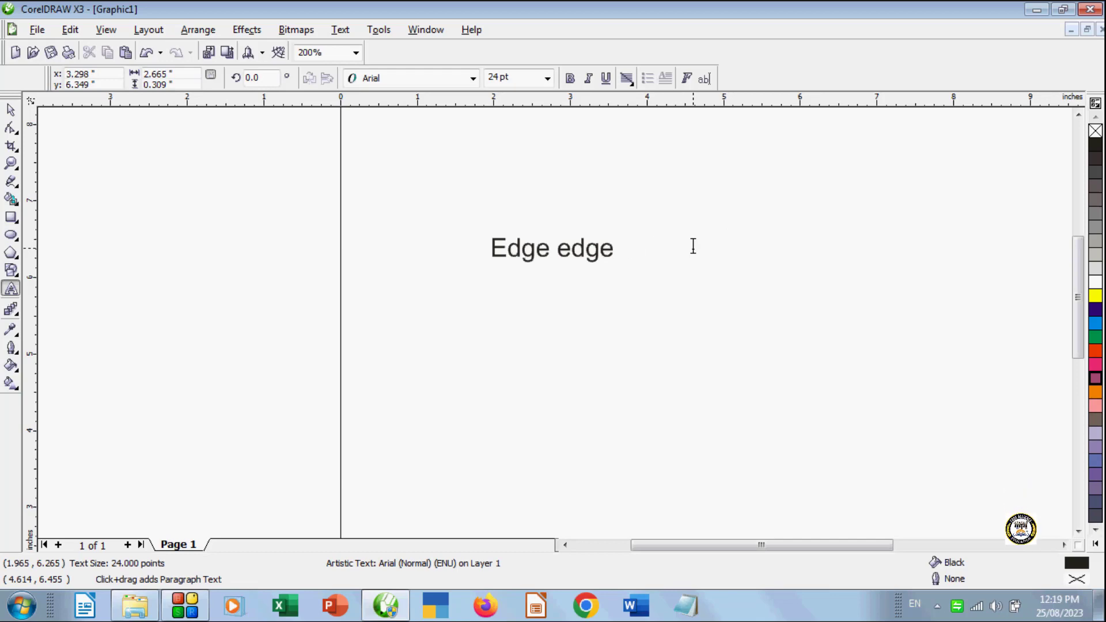
type("education")
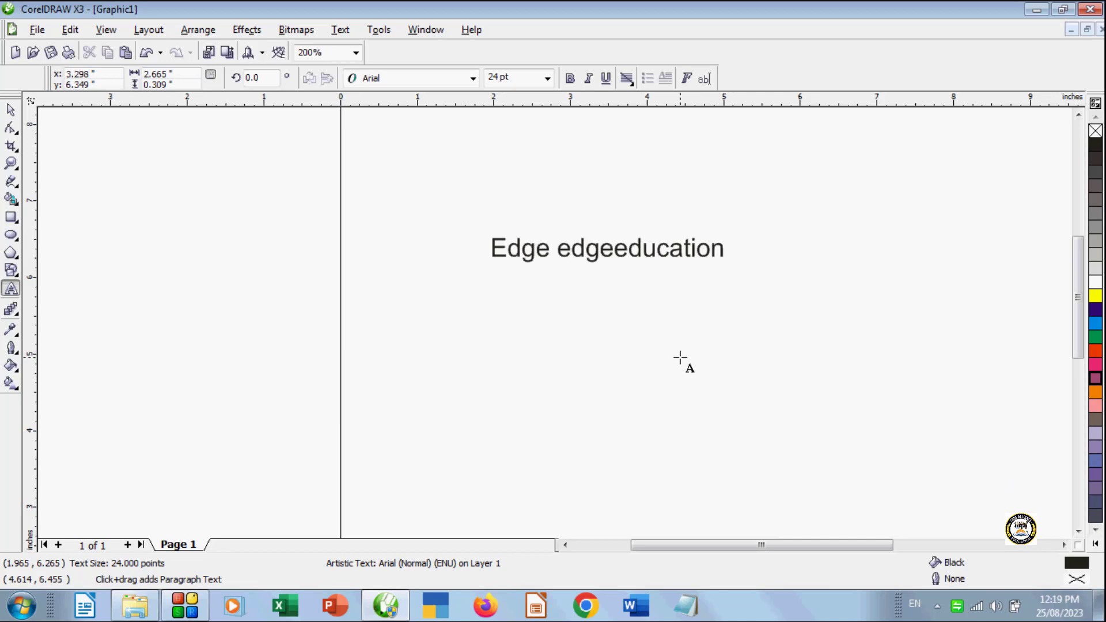
left_click(679, 358)
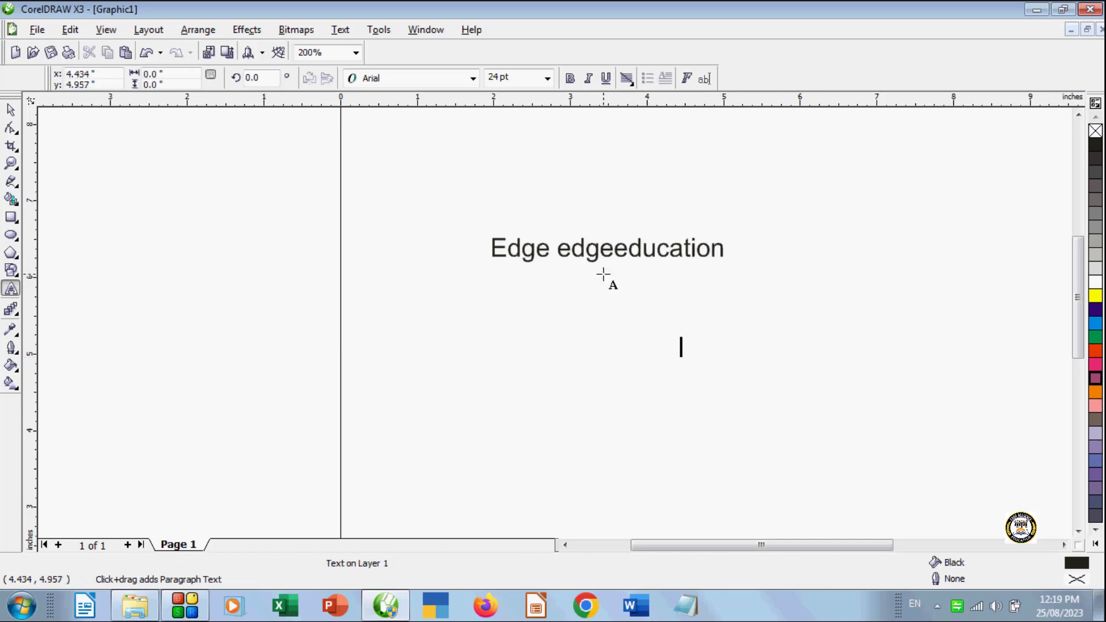
Remove the extra "edge" before "education" so the artistic text reads "Edge education"
left_click(613, 251)
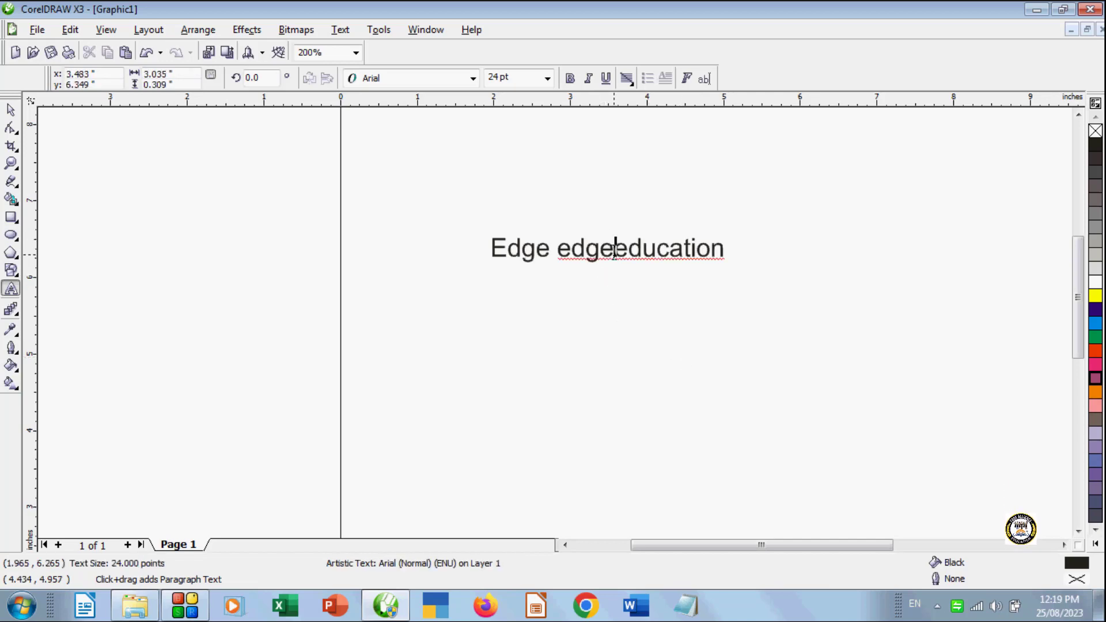
key("BackSpace")
key("BackSpace")
key("BackSpace")
key("BackSpace")
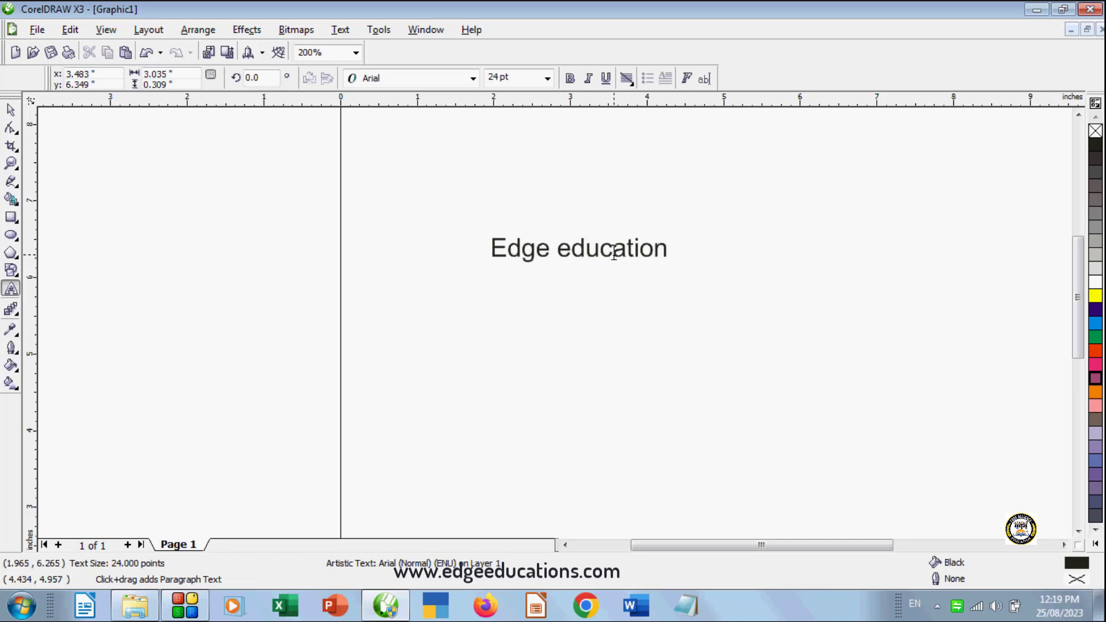
left_click(603, 311)
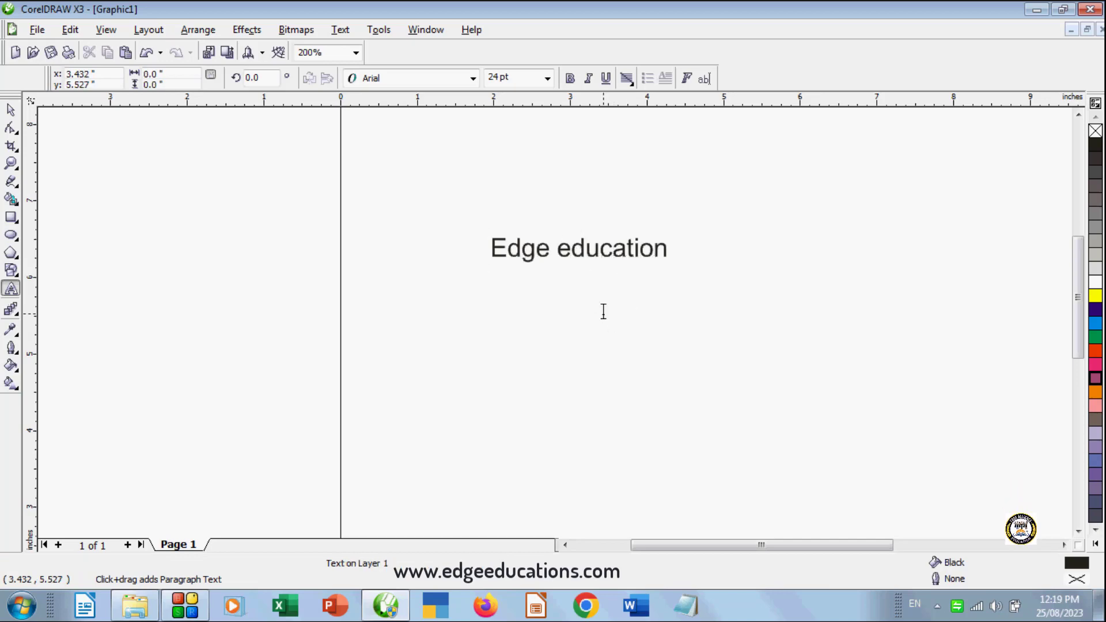
Add a QuickCorrect entry that replaces "ed" with "Edge Educations" and apply the options
left_click(348, 32)
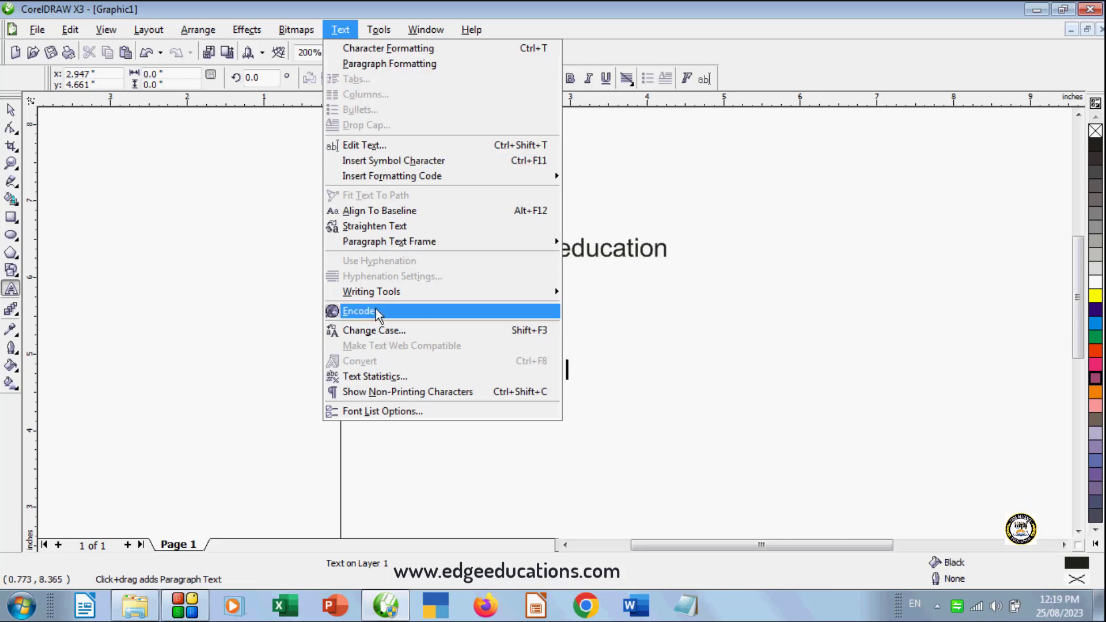
mouse_move(384, 295)
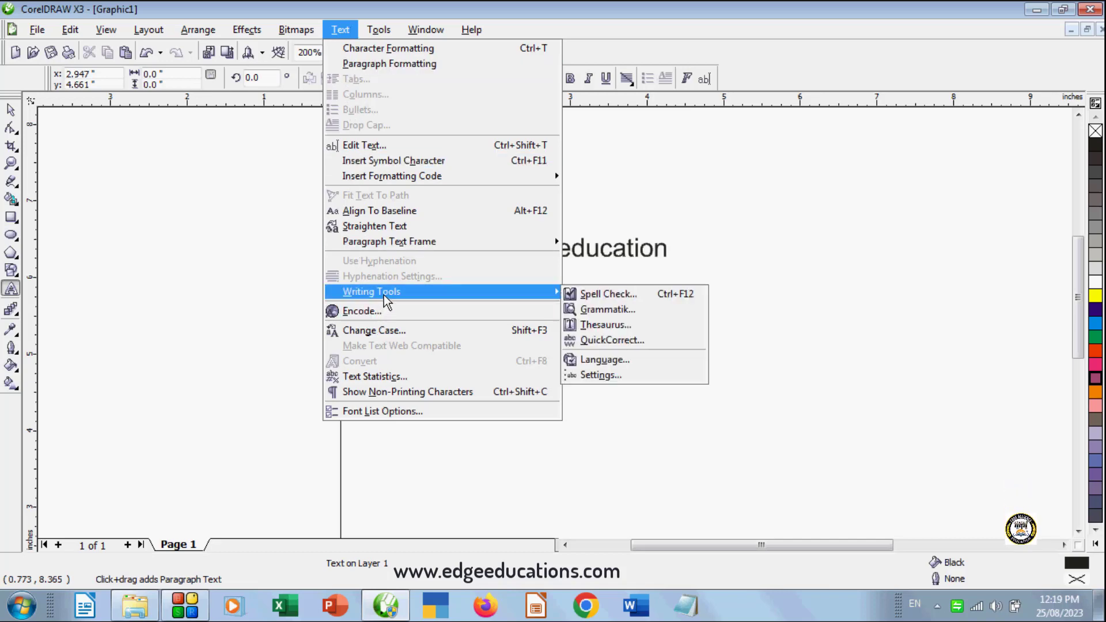
left_click(573, 342)
left_click_drag(550, 136, 768, 143)
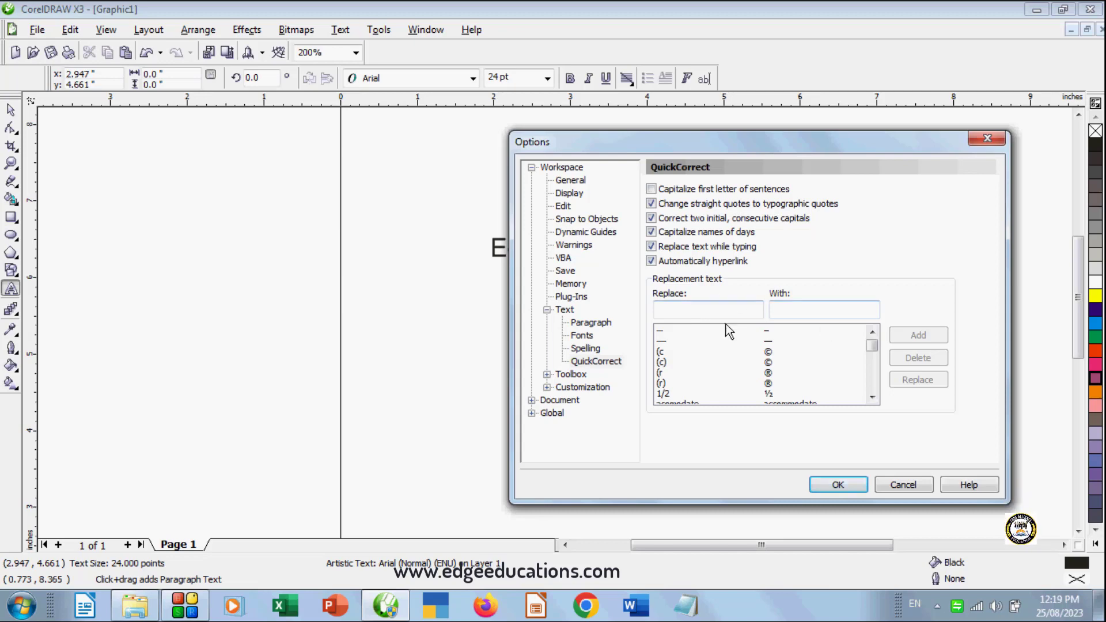
left_click(710, 316)
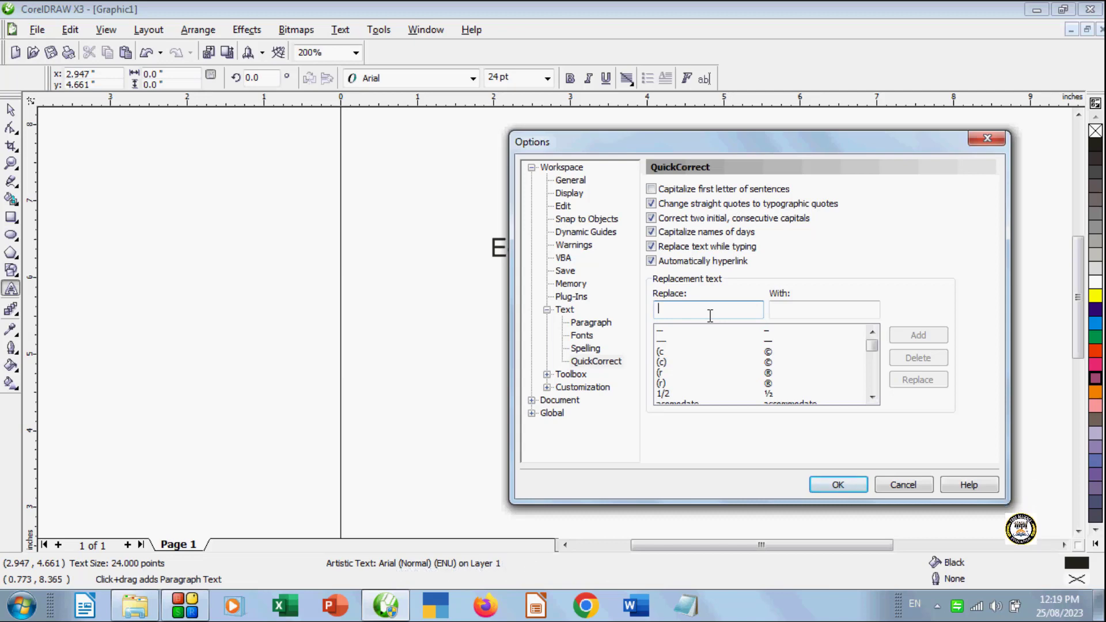
type("ed")
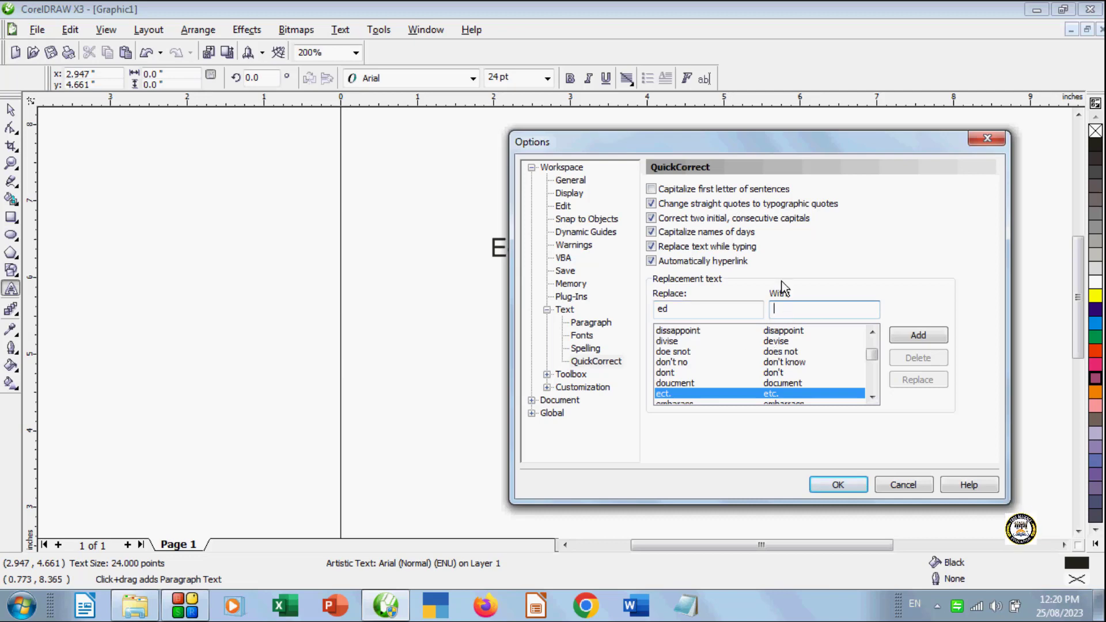
type("Ed")
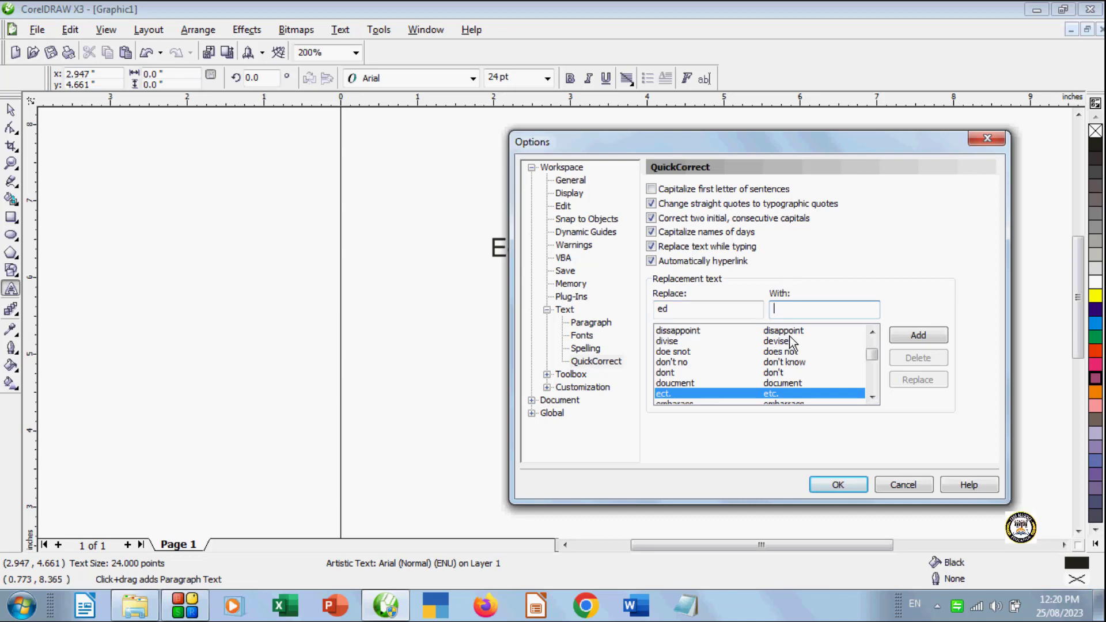
type("ge E")
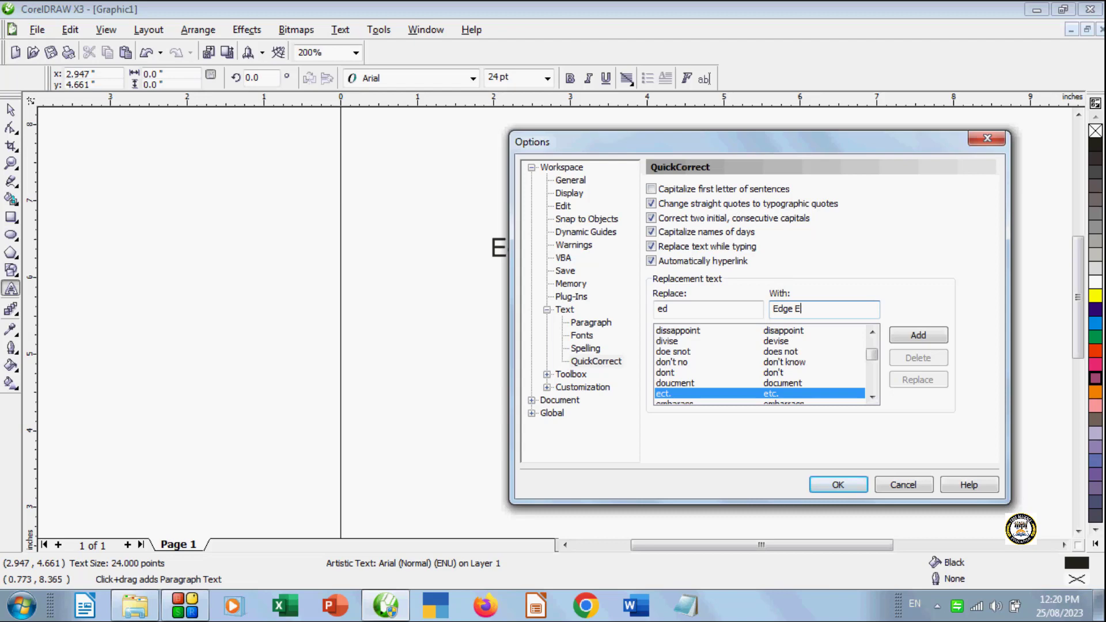
type("ducations")
left_click(912, 335)
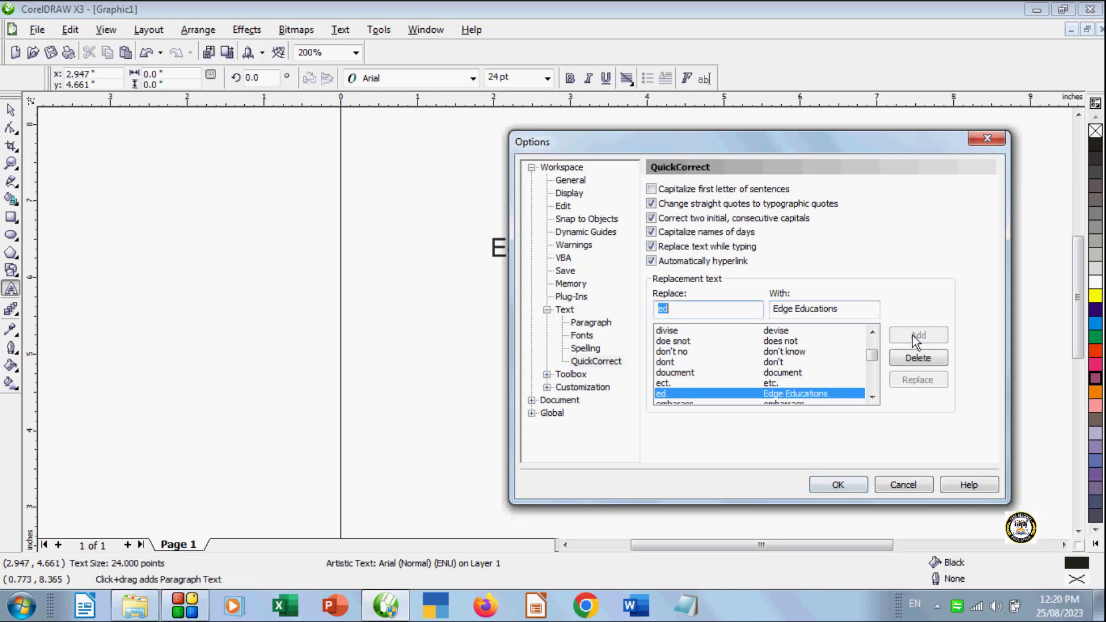
left_click(836, 485)
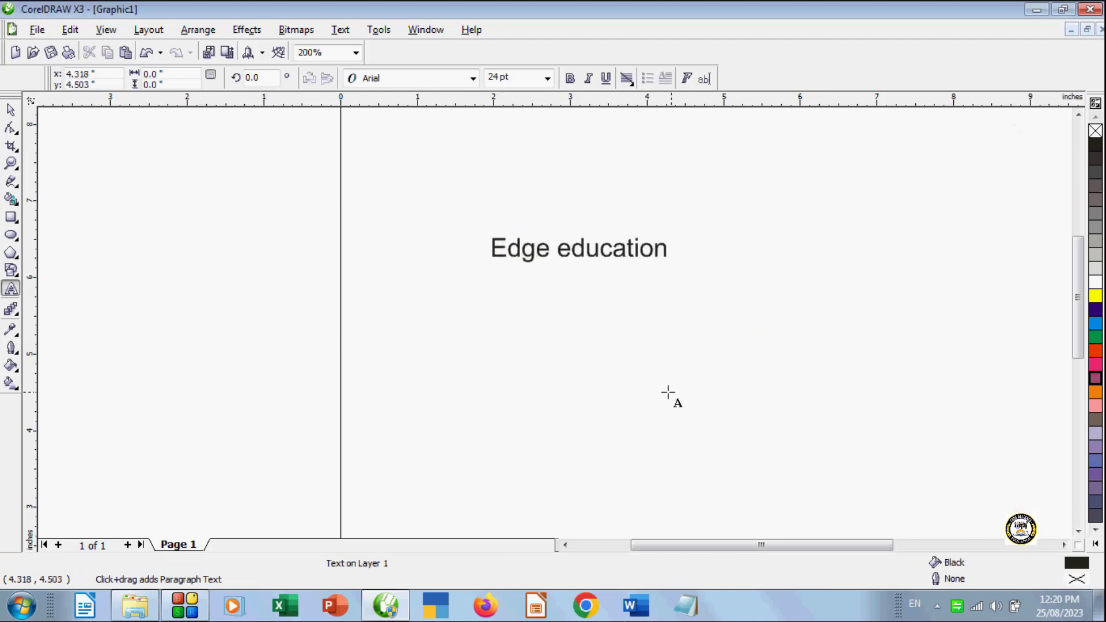
Try the QuickCorrect replacement in a new artistic text below "Edge education", producing "Edge Educations"
left_click(474, 362)
type("Edge Educations")
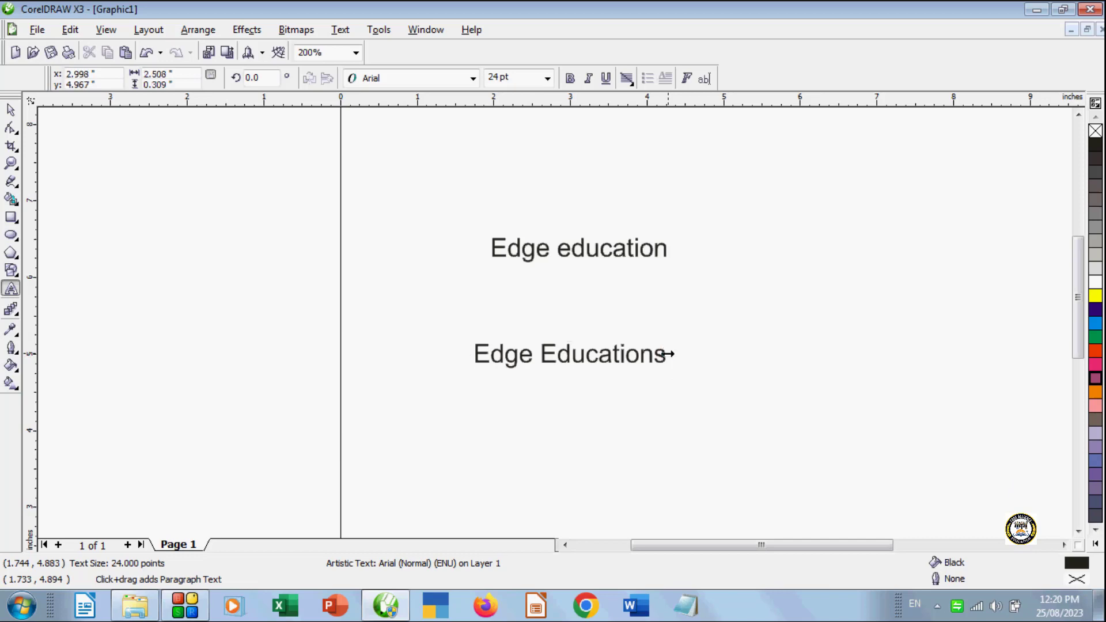
Try the QuickCorrect replacement again by entering "ed" on a second line of the "Edge Educations" artistic text
key("Return")
type("ed")
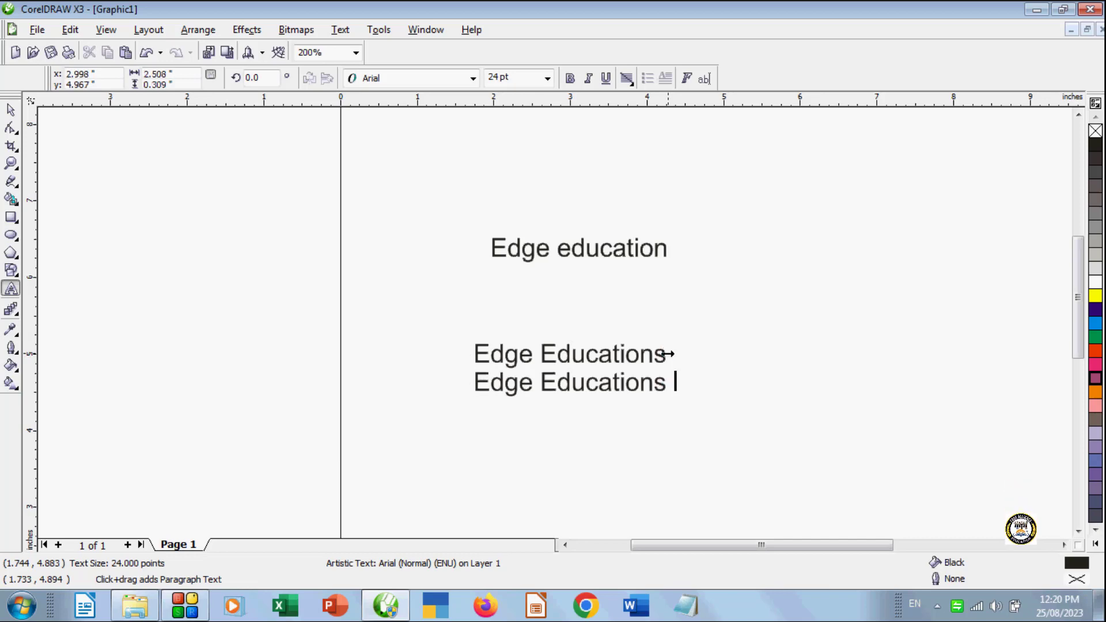
left_click(512, 249)
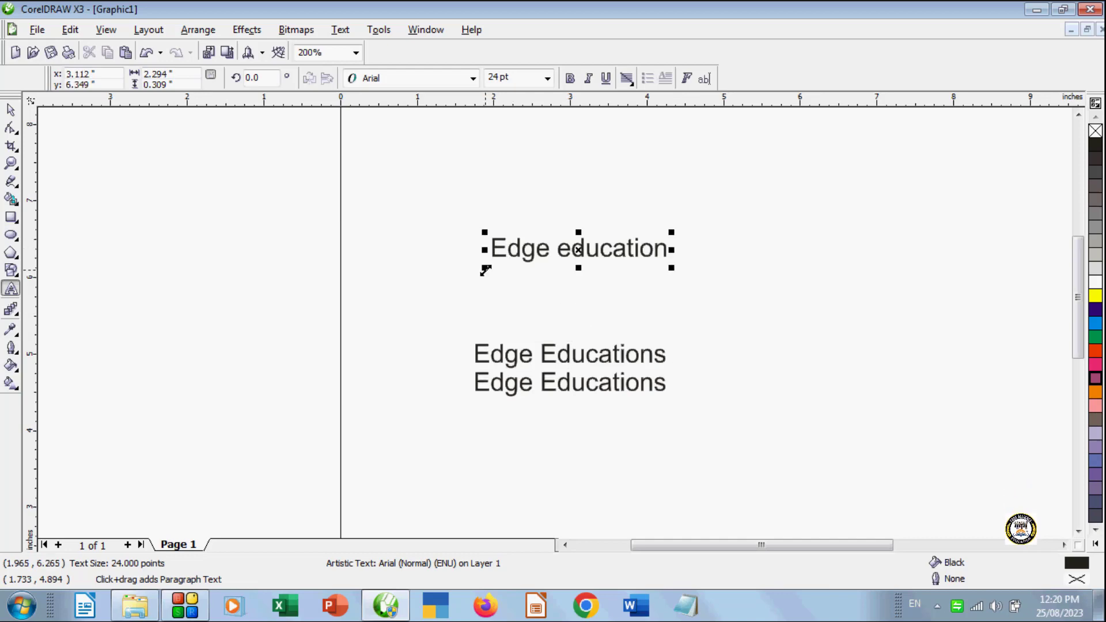
left_click(493, 354)
left_click(572, 358)
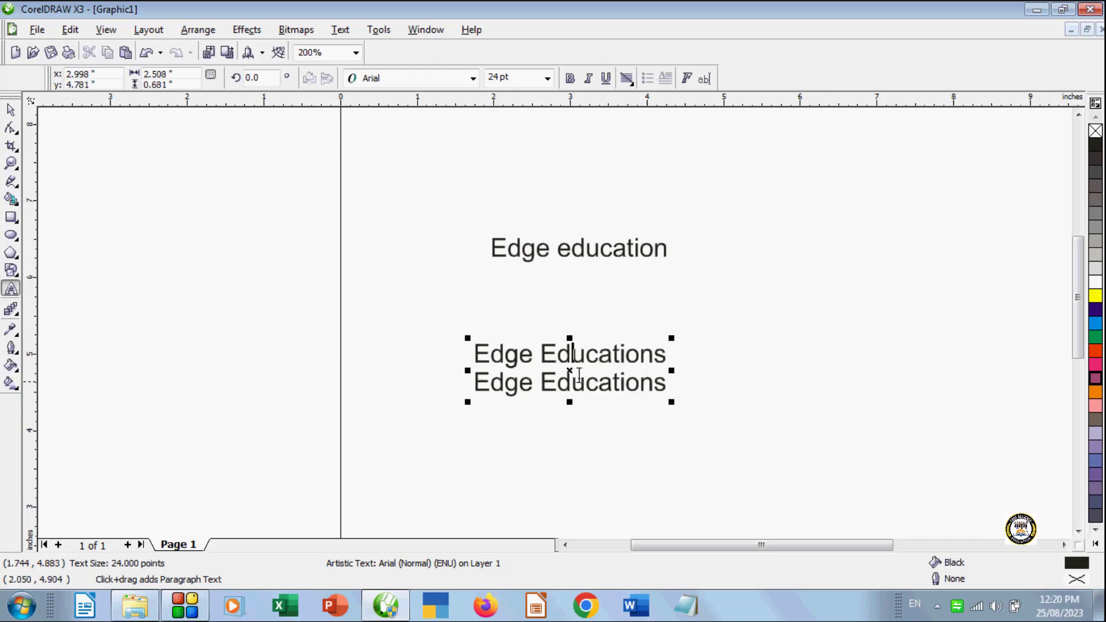
Delete the two-line "Edge Educations" artistic text below "Edge education"
left_click_drag(569, 372, 565, 330)
left_click(672, 362)
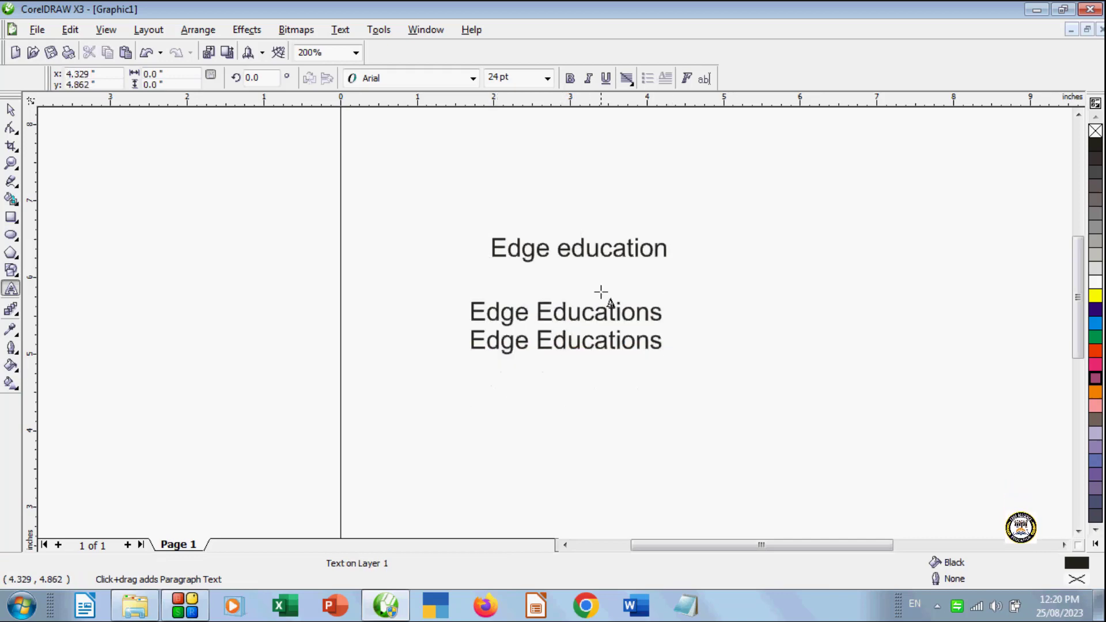
left_click(506, 344)
key("ctrl+space")
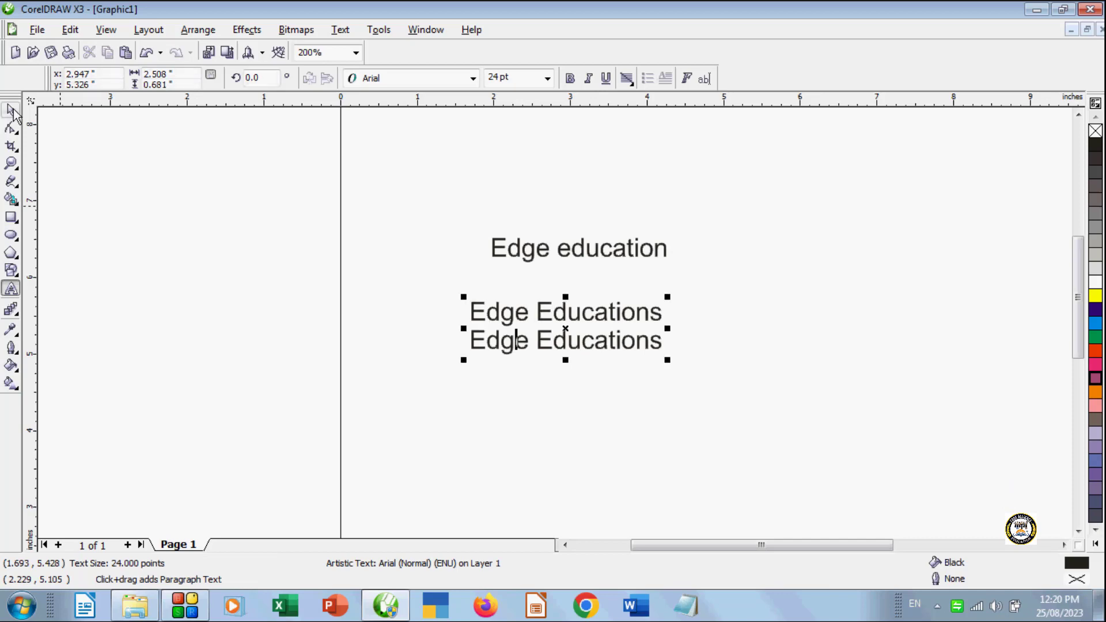
key("Delete")
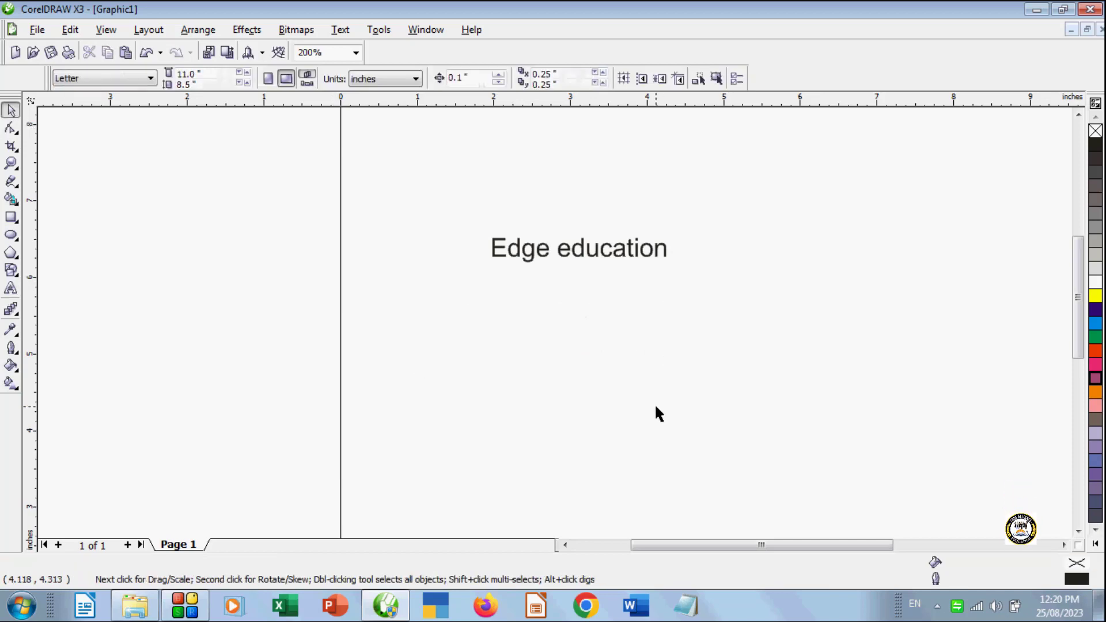
Delete the QuickCorrect entry that replaces "ed" with "Edge Educations" and apply the options
left_click(341, 30)
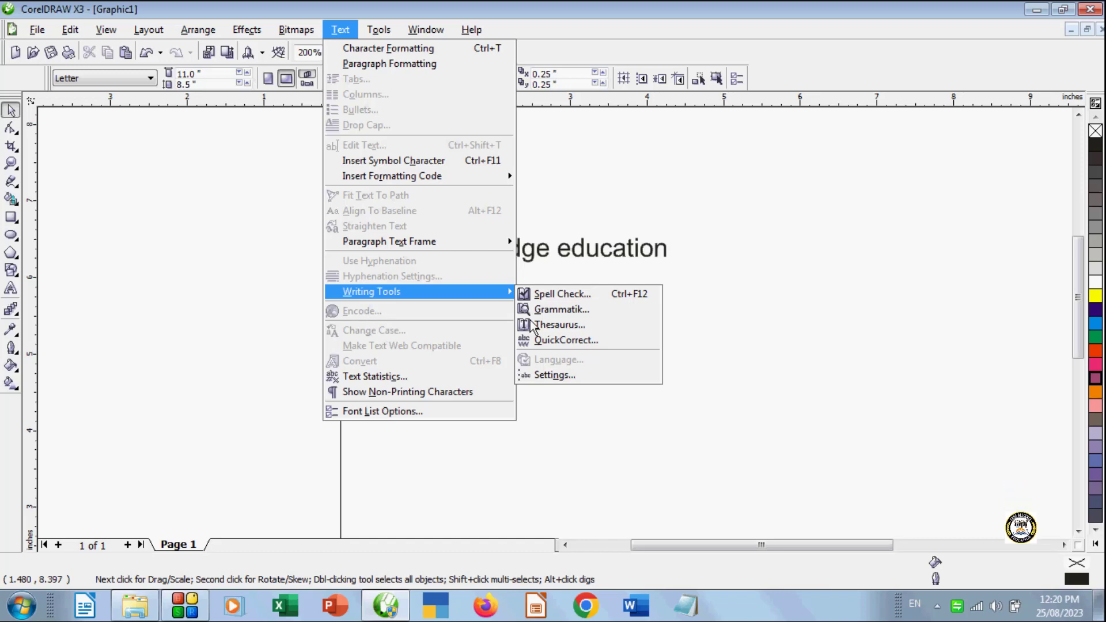
left_click(559, 340)
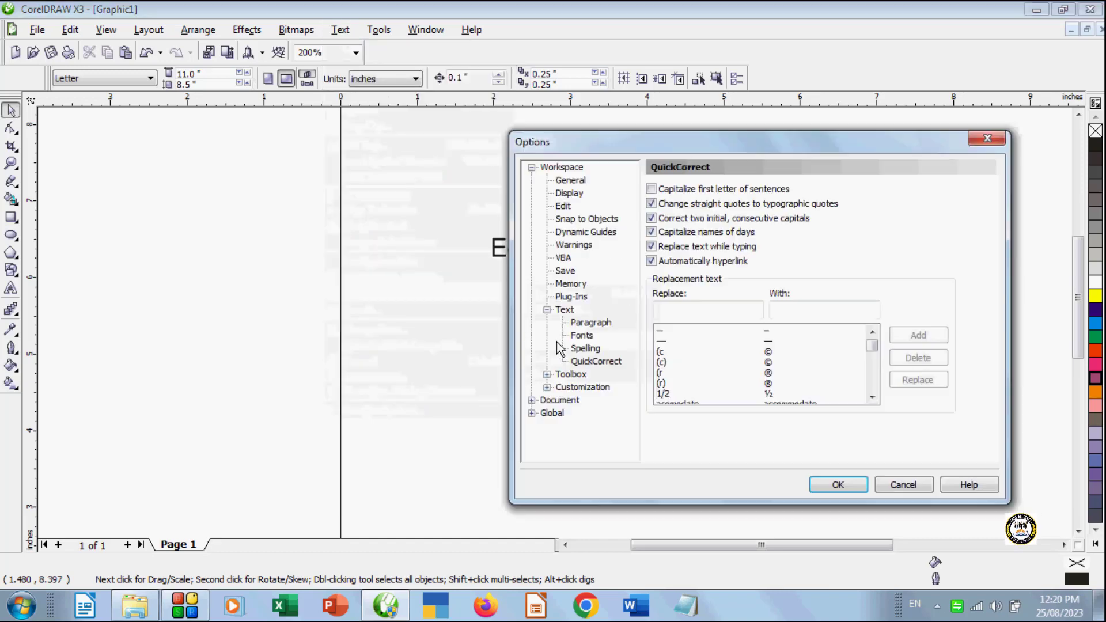
left_click(700, 313)
type("ed")
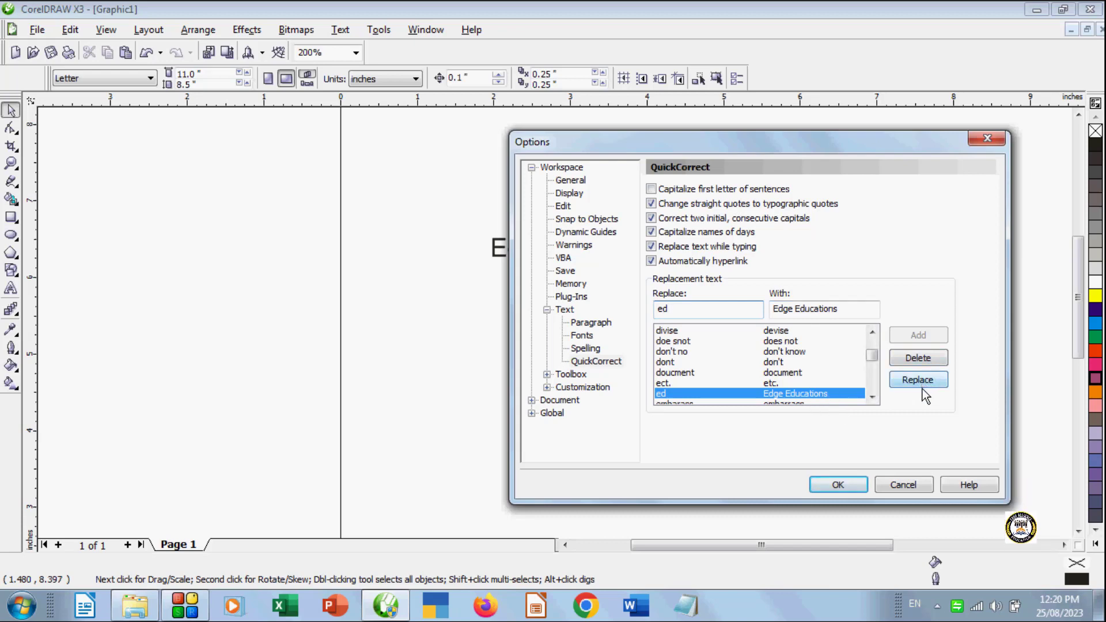
left_click(921, 359)
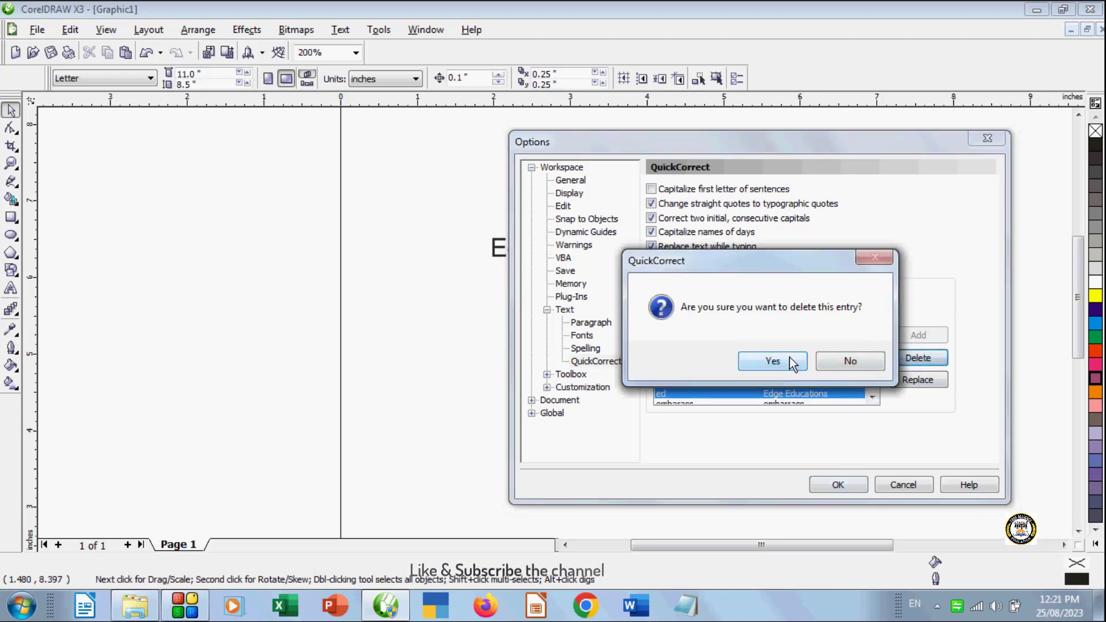
left_click(772, 360)
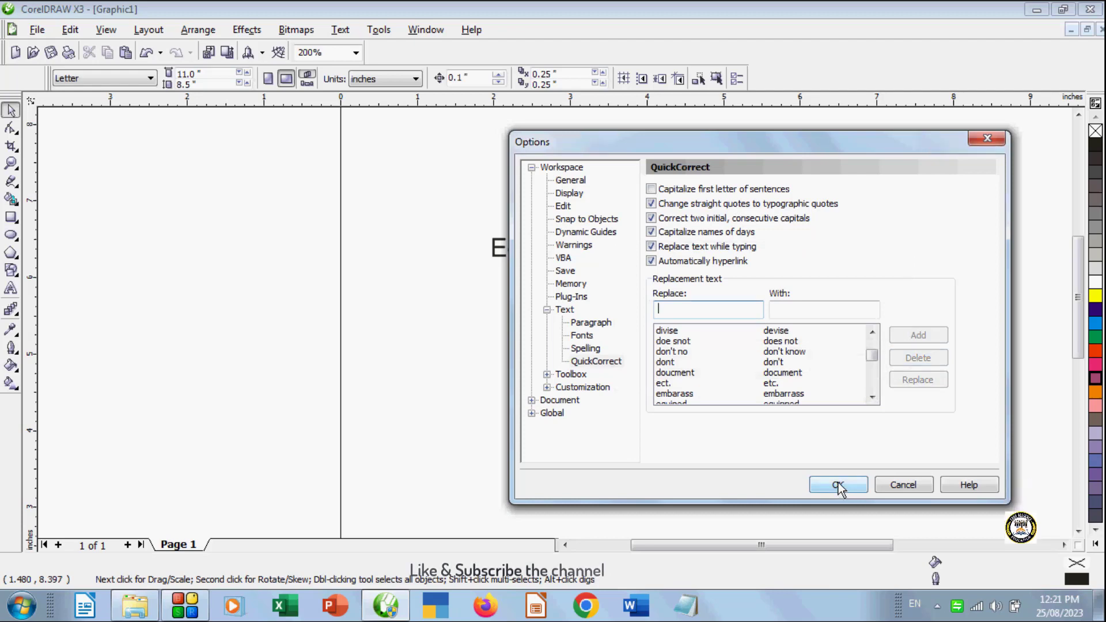
left_click(838, 486)
Test the removed QuickCorrect entry by entering "ed" as new artistic text below "Edge education", and delete that test text
left_click(10, 288)
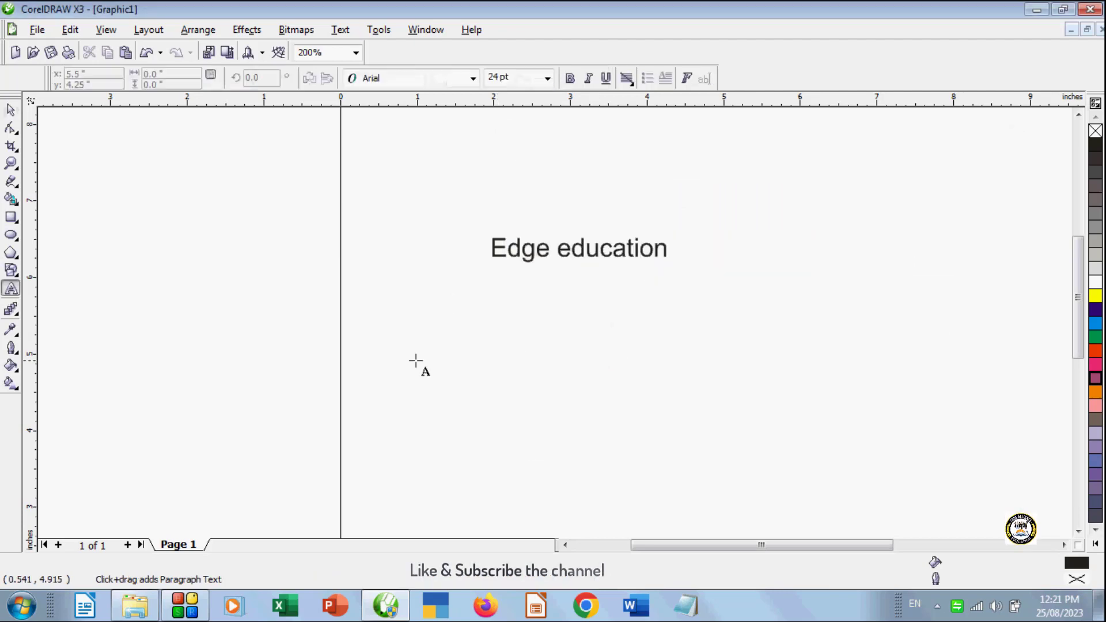
left_click(433, 358)
type("el")
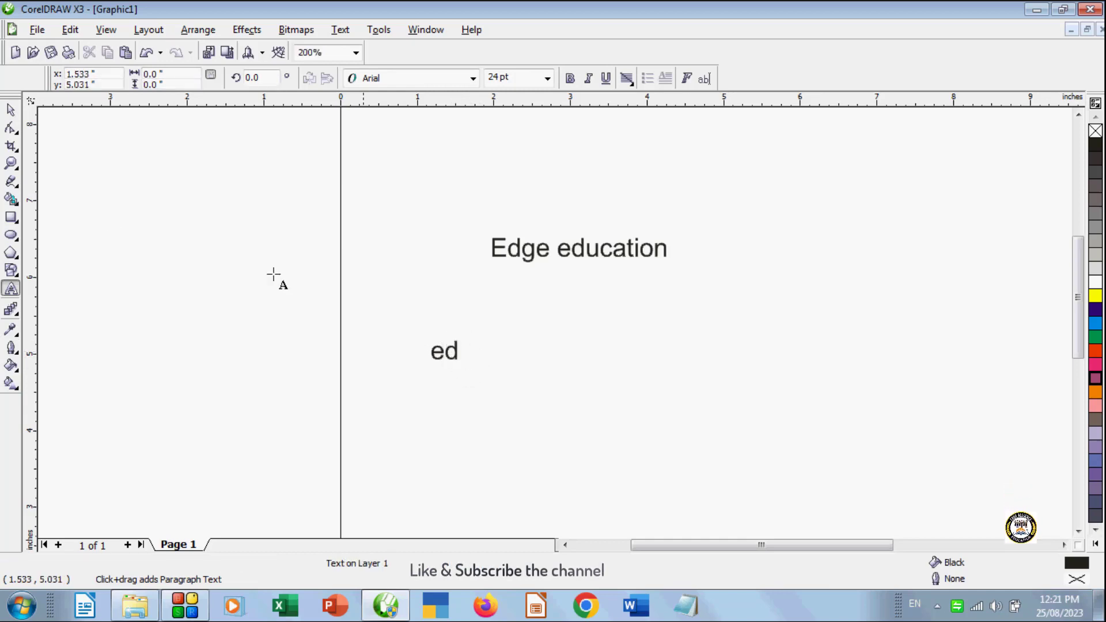
left_click(12, 110)
left_click(441, 356)
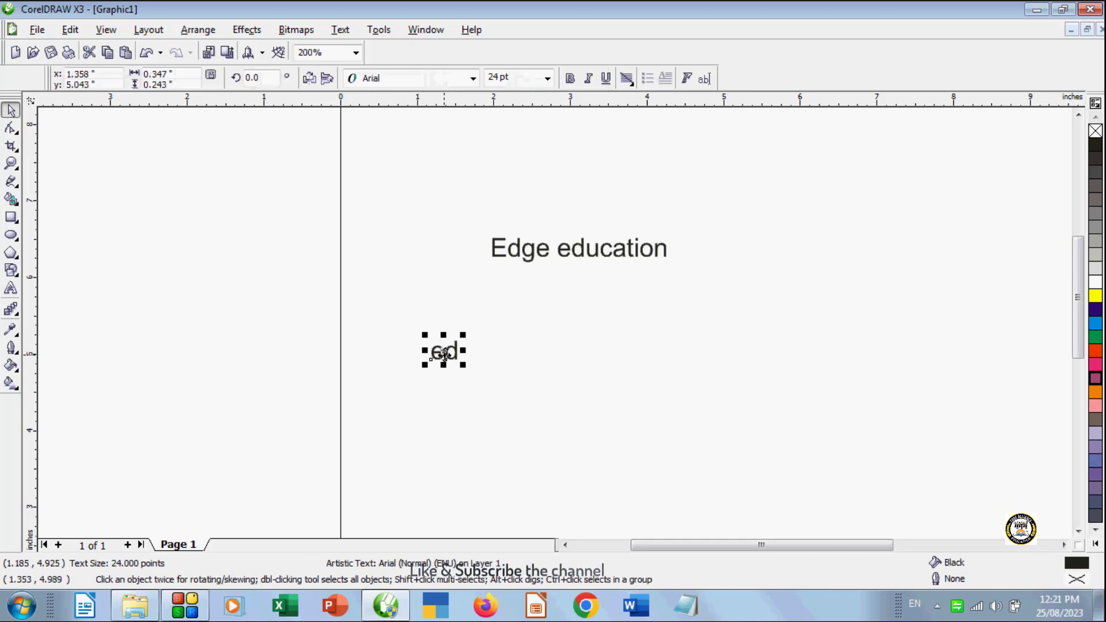
key("Delete")
Examine the list of languages available for tagging the "Edge education" text, and close it without changing the language
left_click(340, 29)
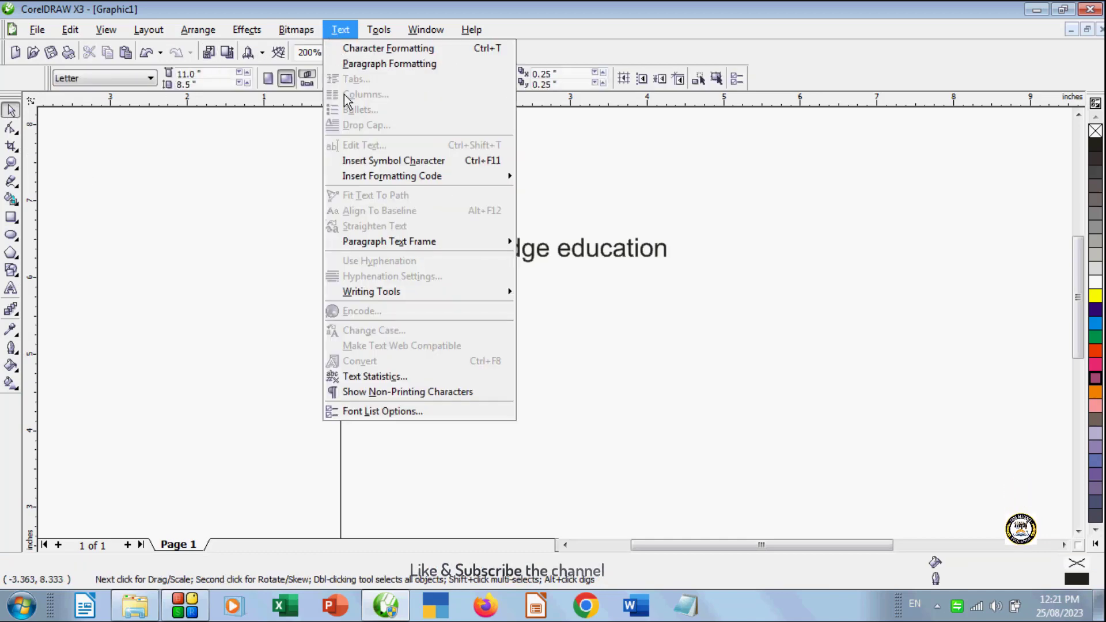
mouse_move(369, 293)
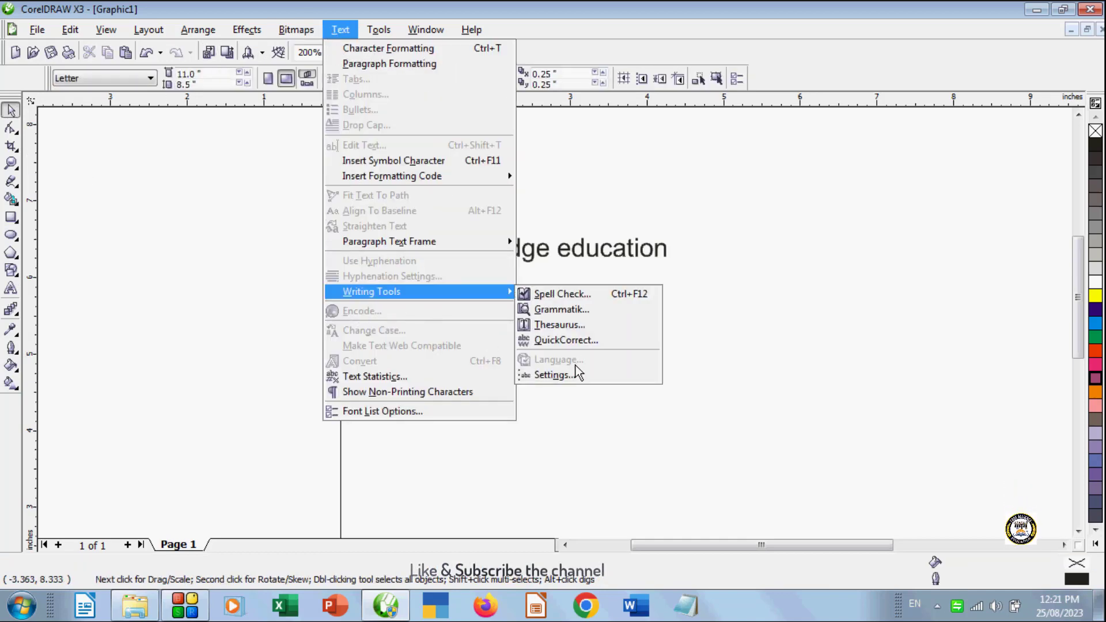
left_click(11, 287)
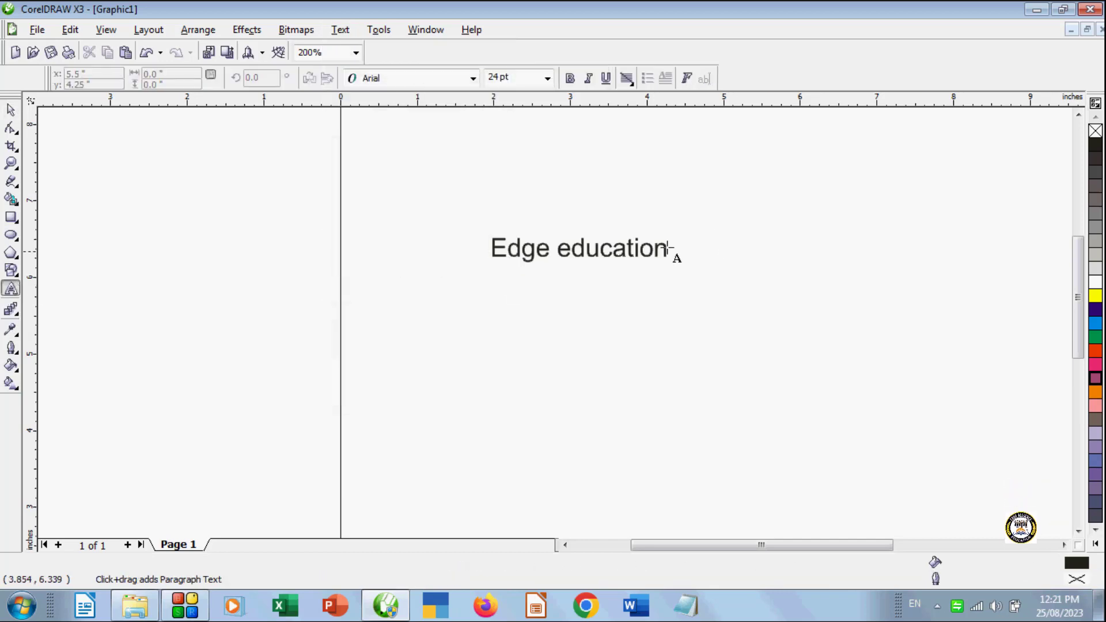
left_click_drag(661, 247, 365, 223)
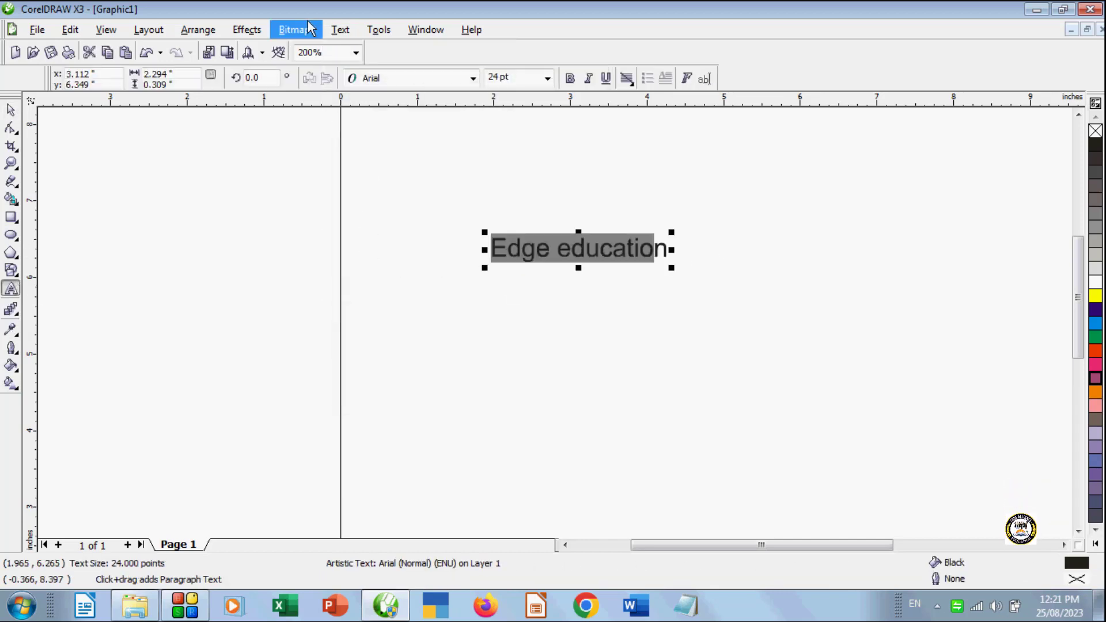
left_click(340, 30)
mouse_move(382, 292)
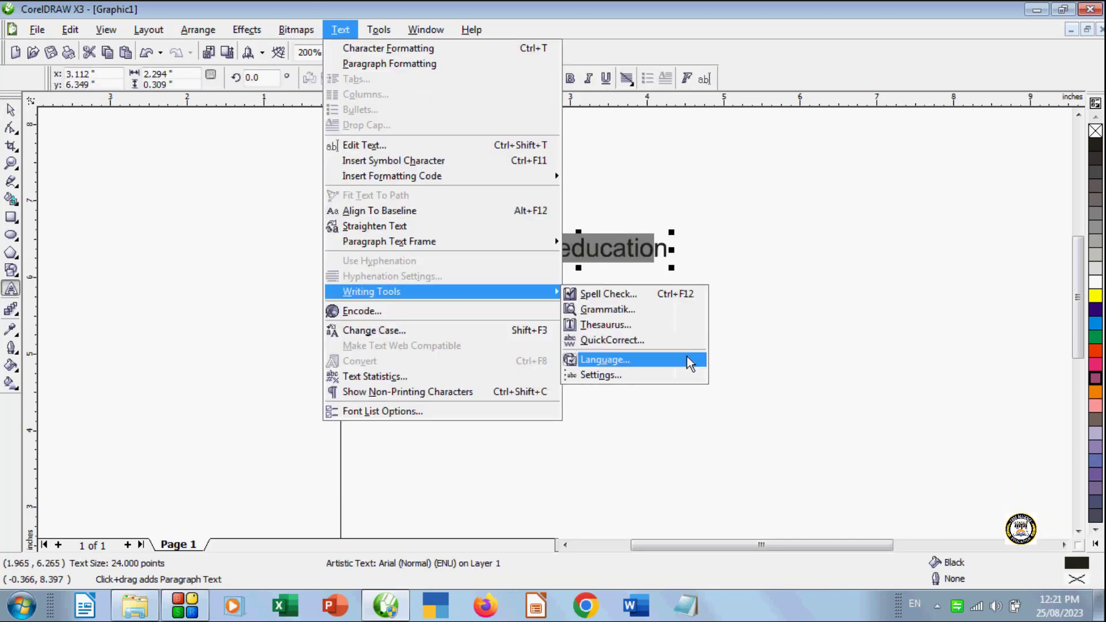
left_click(622, 360)
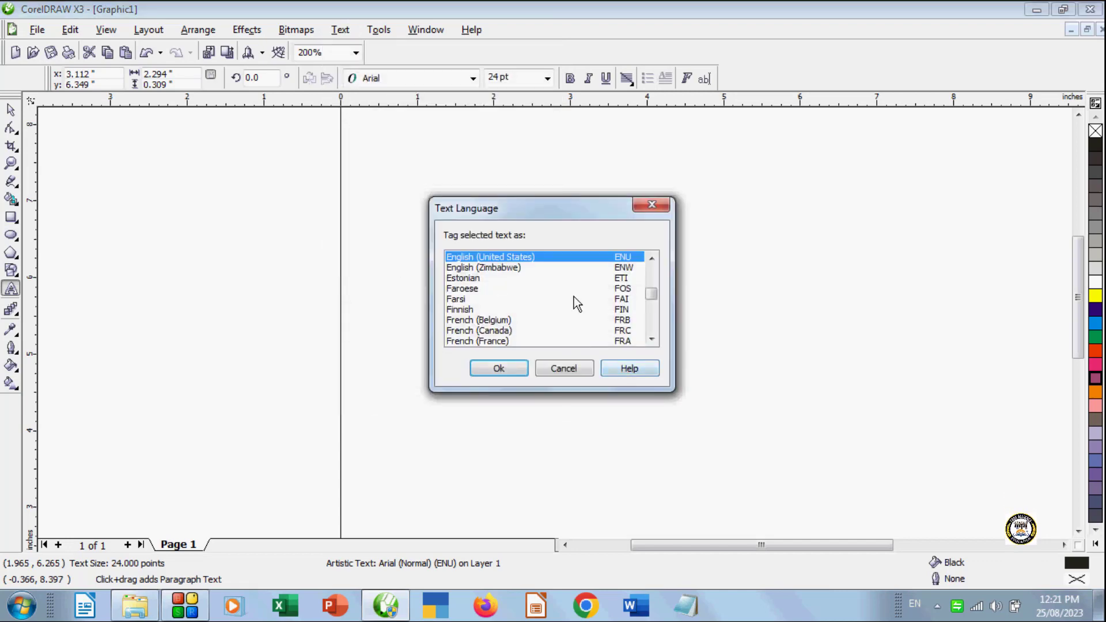
left_click_drag(654, 296, 651, 258)
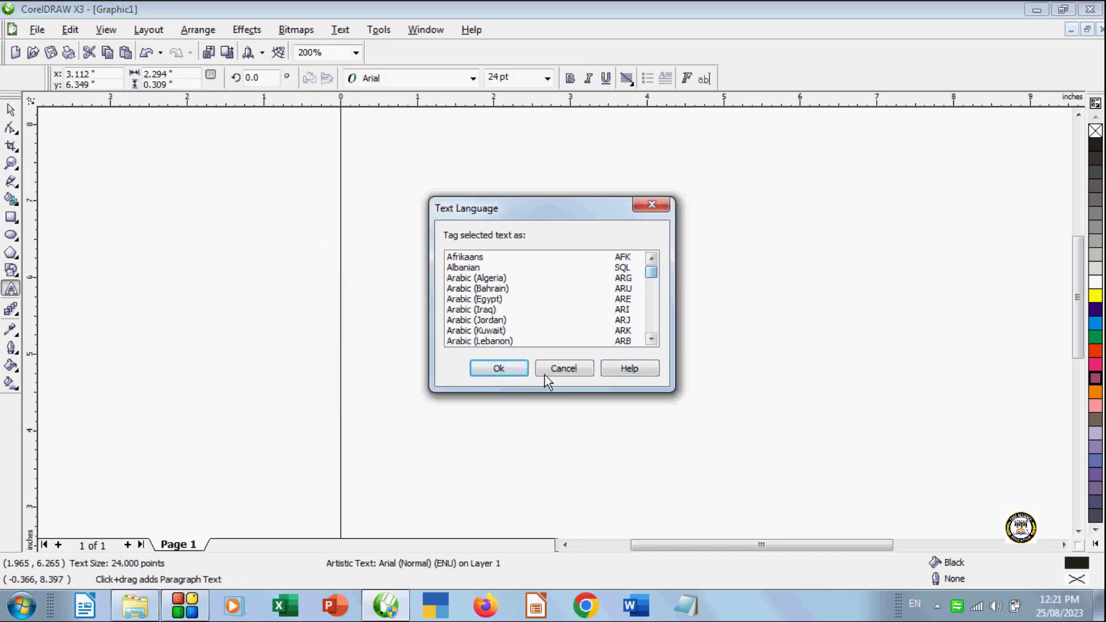
left_click(564, 369)
Review the Spelling settings of the Writing Tools and close the options without changes
left_click(340, 29)
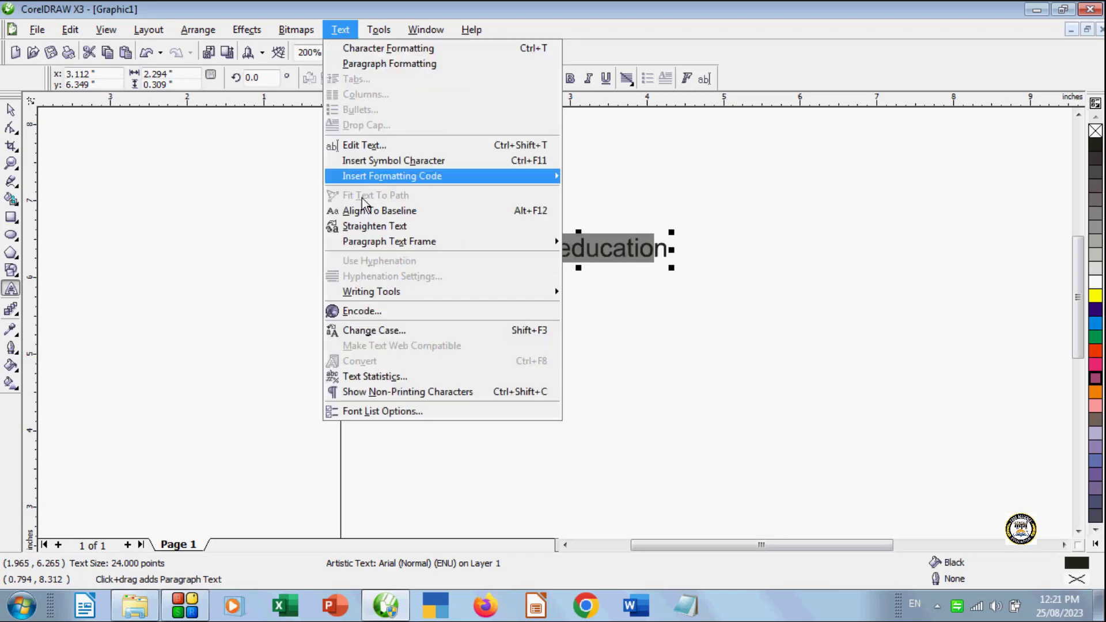
mouse_move(407, 293)
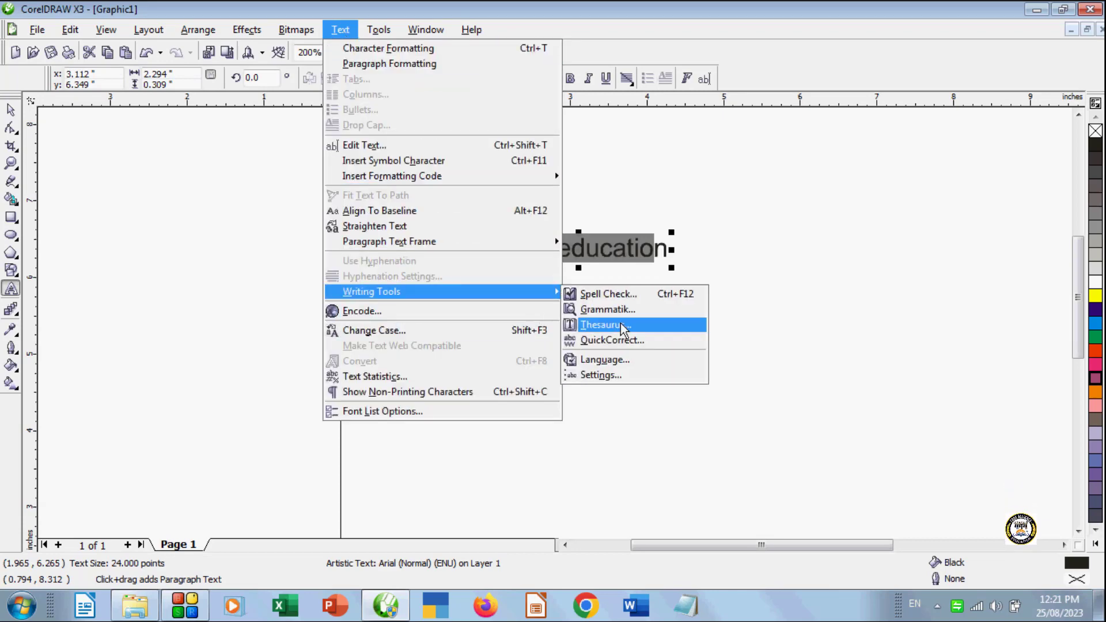
left_click(627, 377)
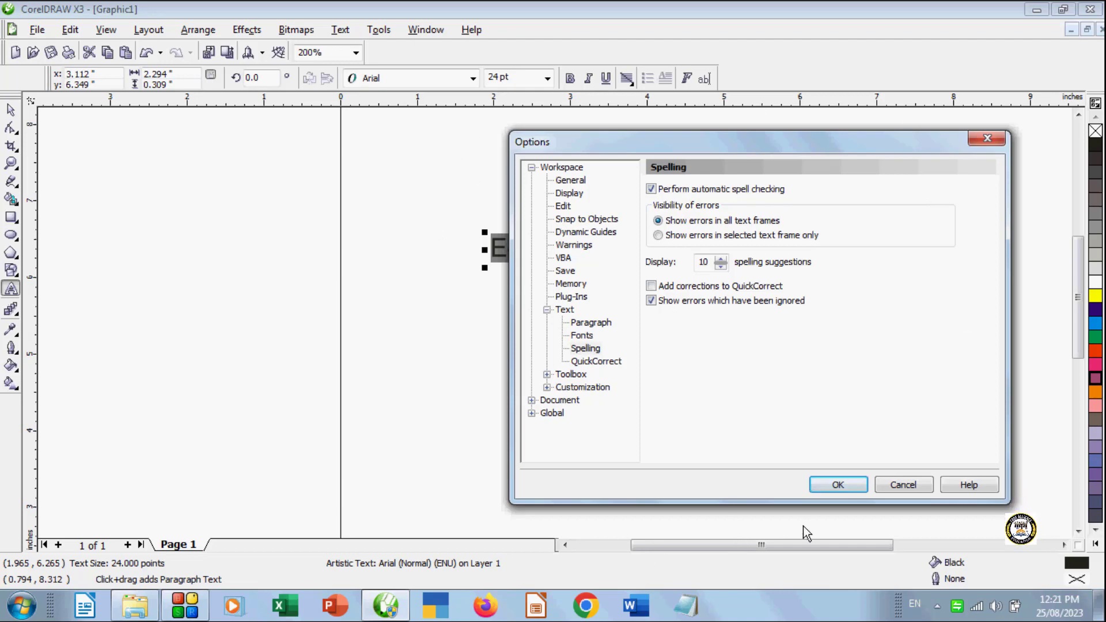
left_click(910, 485)
left_click(662, 357)
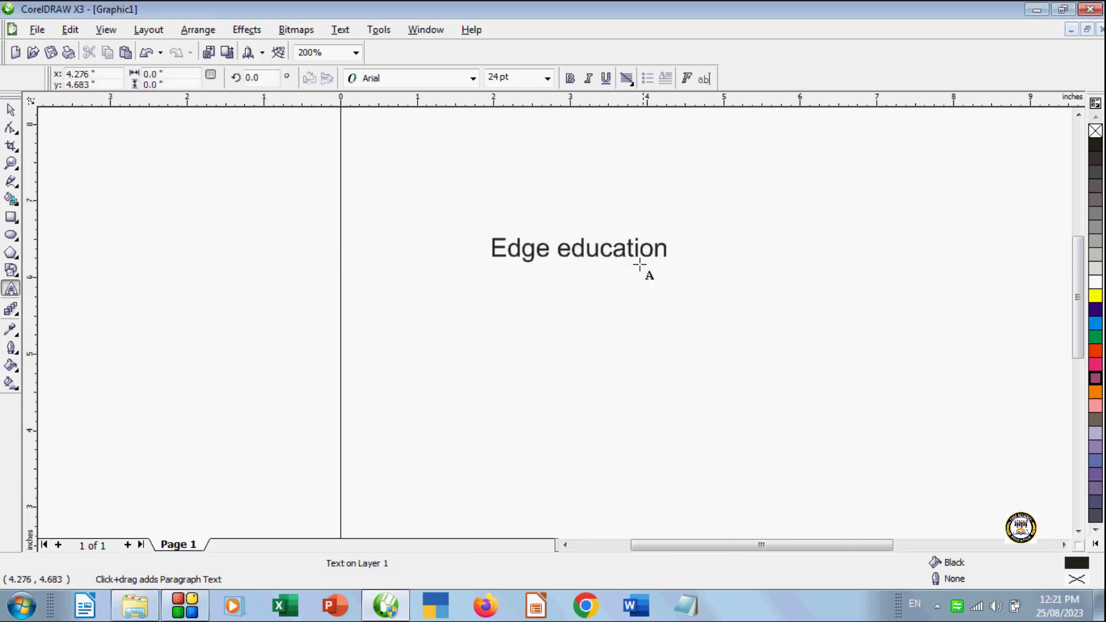
left_click(635, 247)
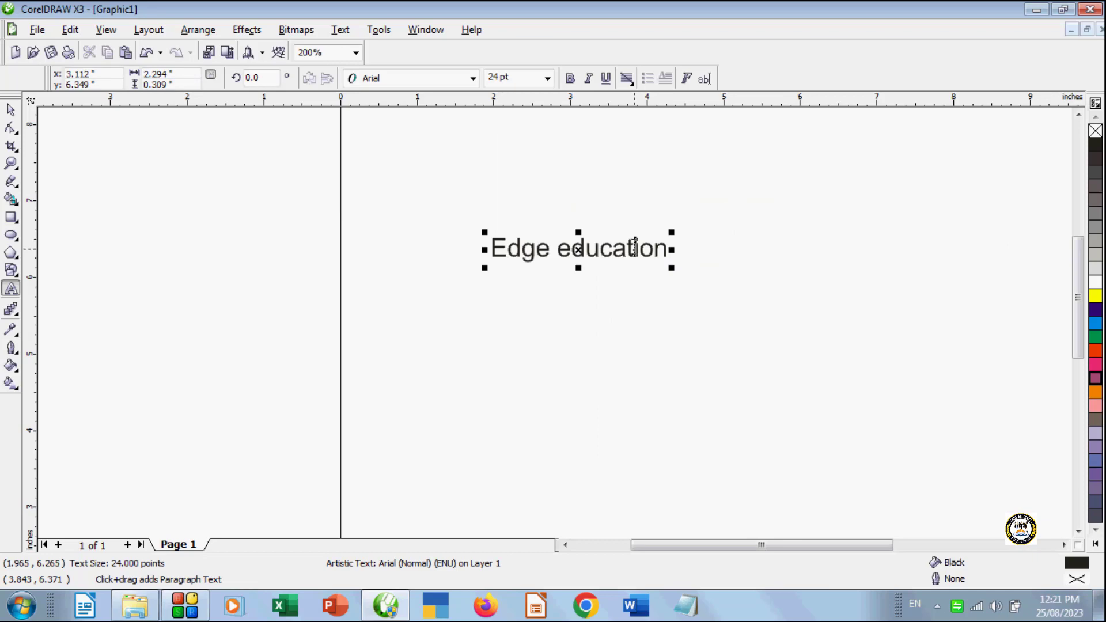
left_click(378, 30)
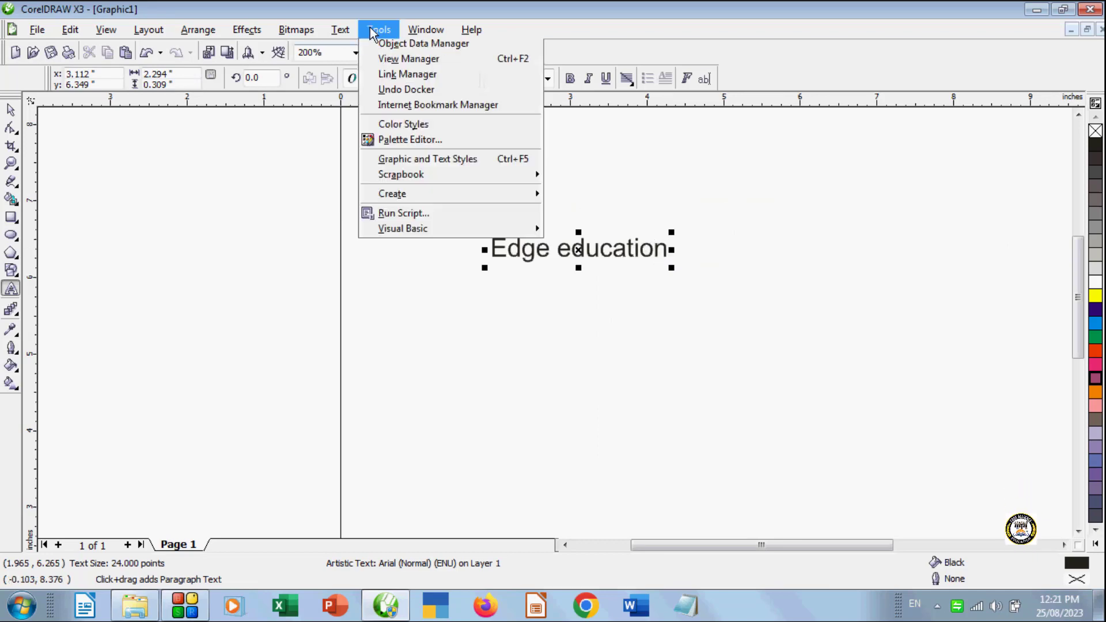
mouse_move(353, 29)
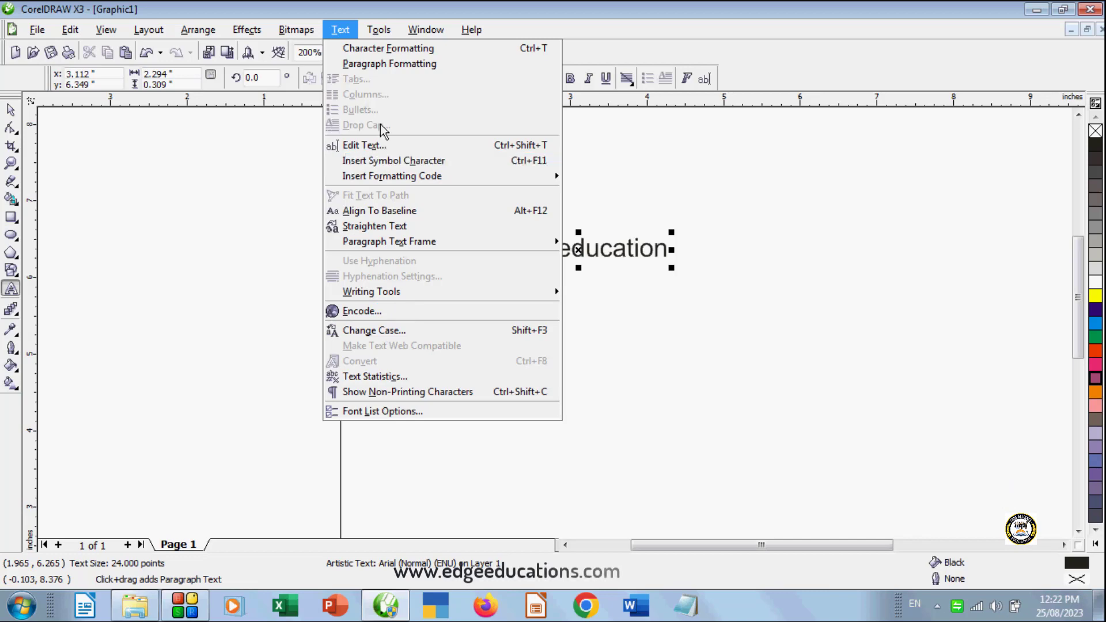
left_click(790, 407)
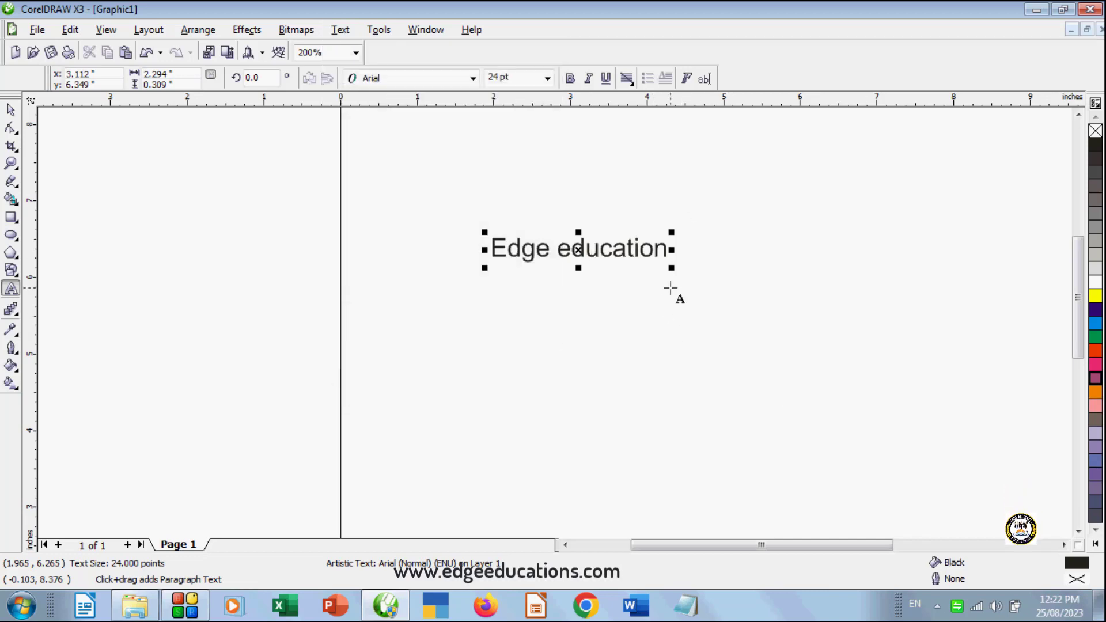
Move "Edge education" down to about x 3.22", y 5.4" and place a duplicate above it at about x 2.84", y 6.87"
key("Escape")
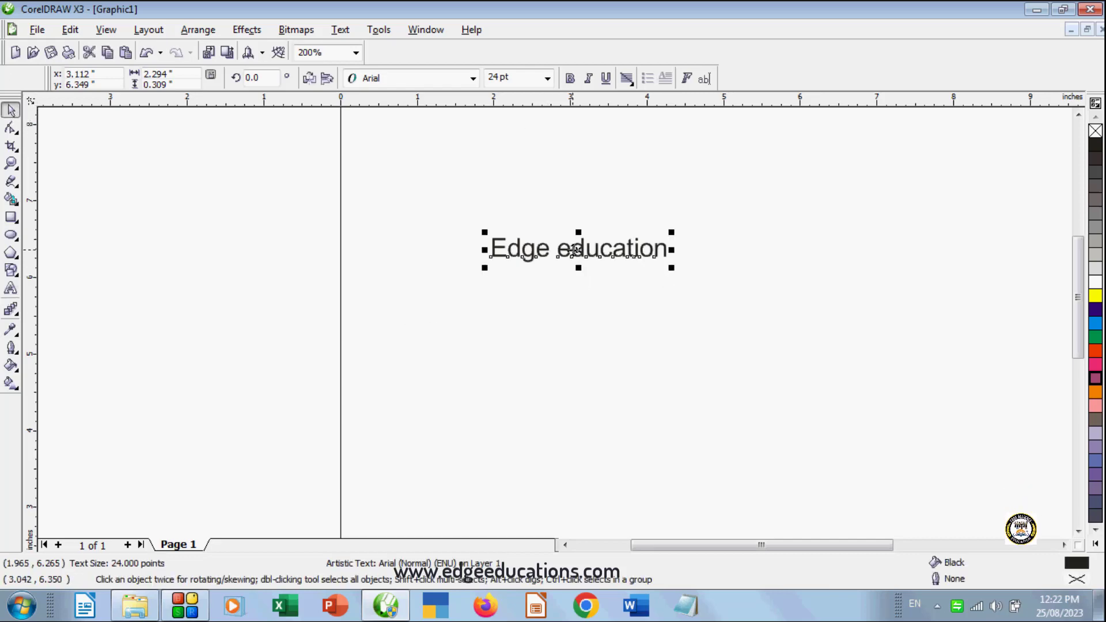
left_click_drag(574, 250, 586, 323)
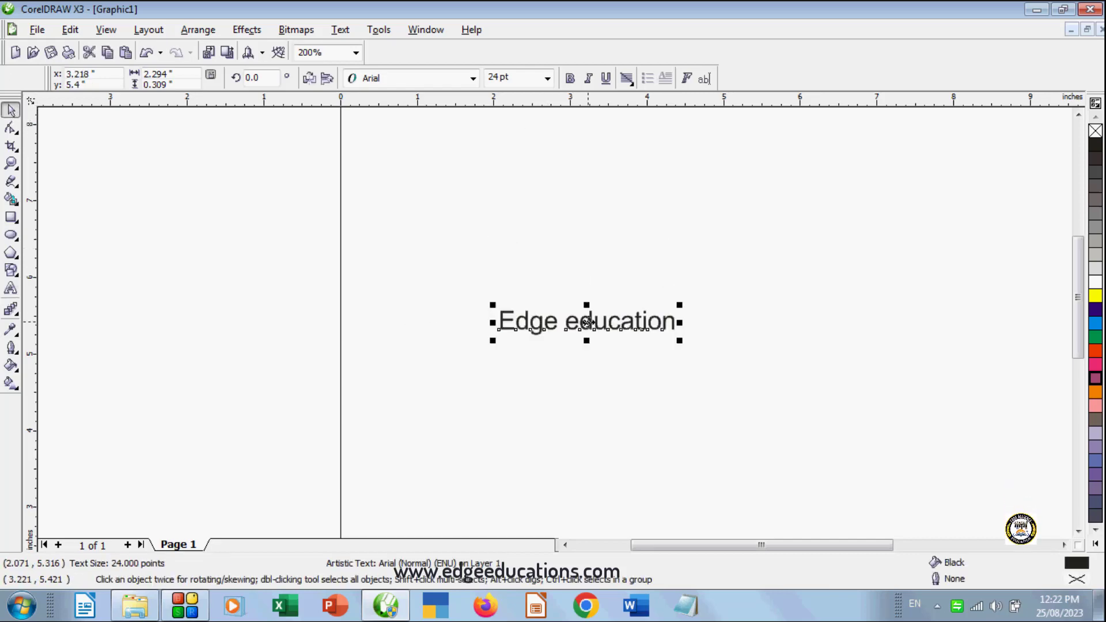
key("ctrl+d")
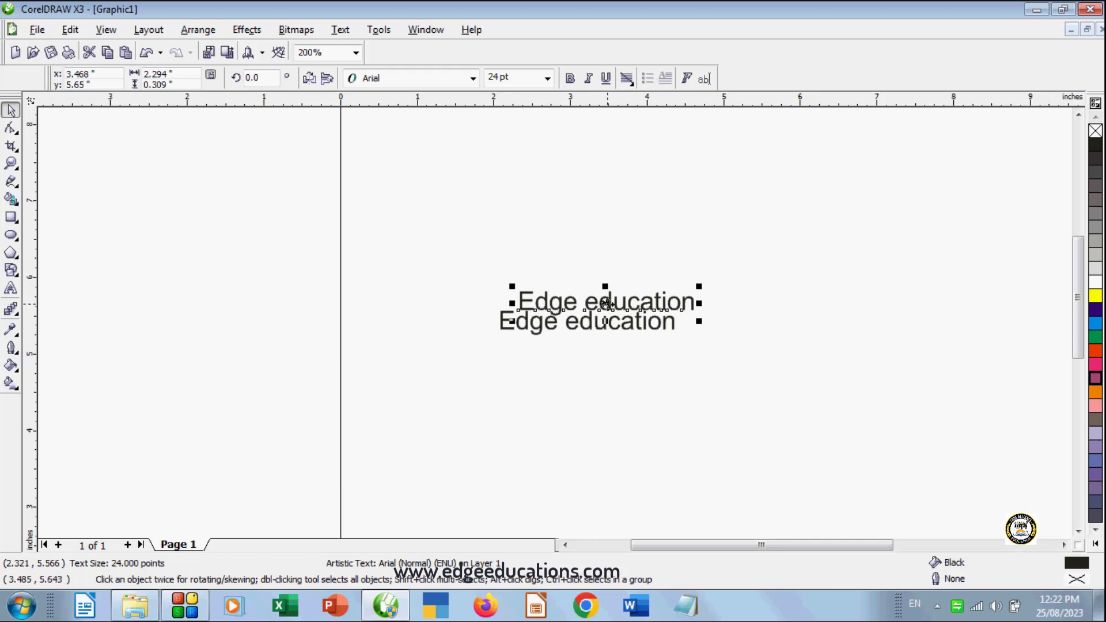
left_click_drag(605, 303, 555, 208)
left_click(719, 334)
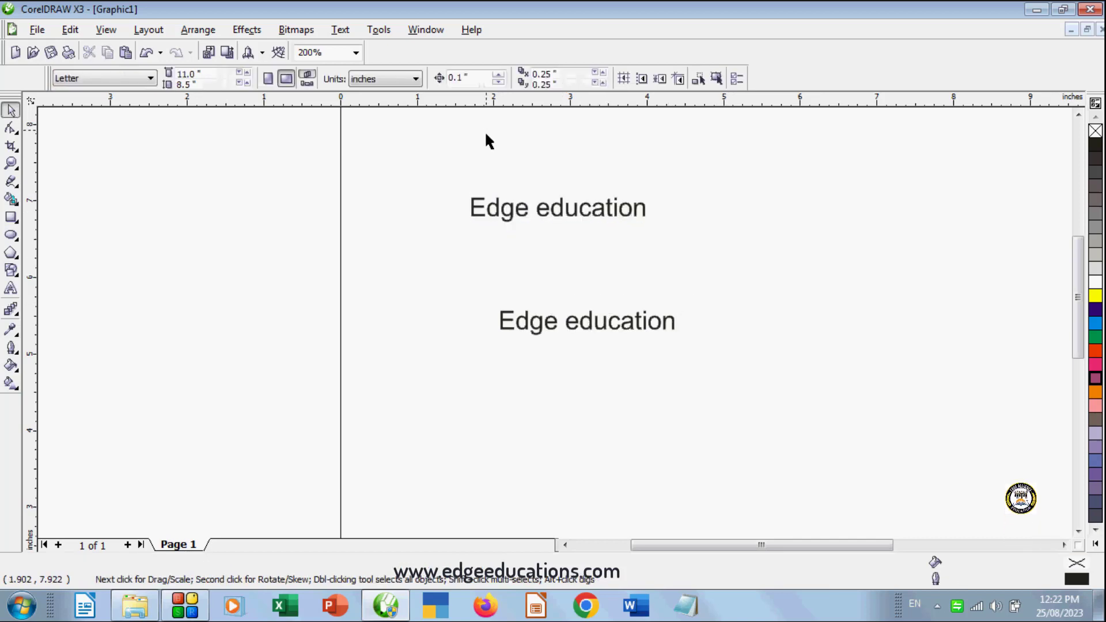
Try font sizes of 72 pt and 18 pt on the upper "Edge education" text, and set it to 48 pt
left_click(517, 218)
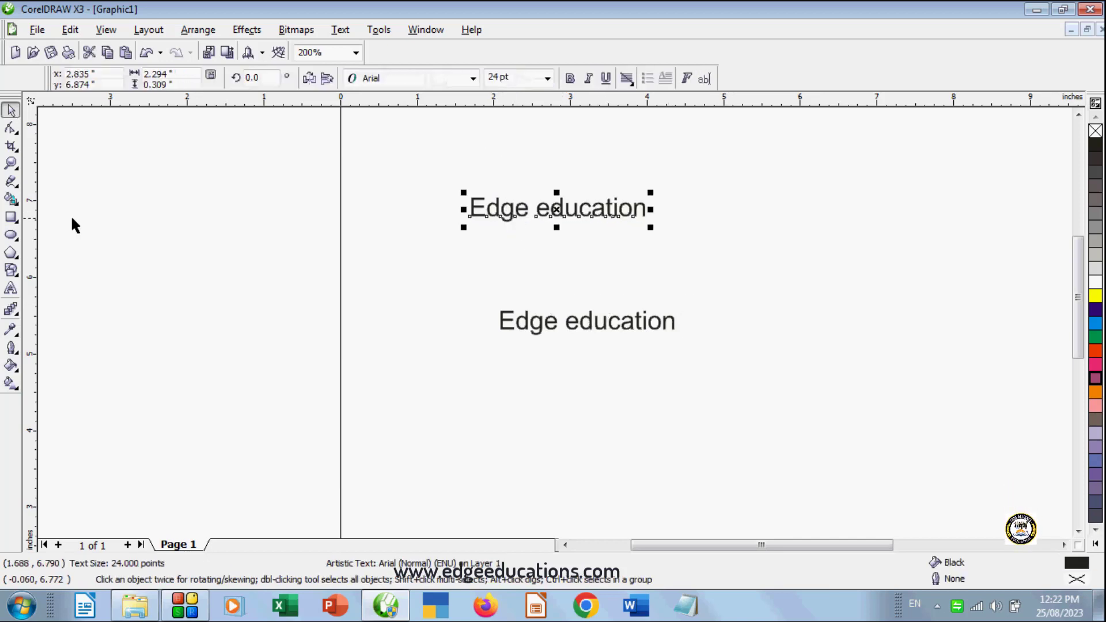
left_click(10, 291)
left_click_drag(645, 214, 444, 190)
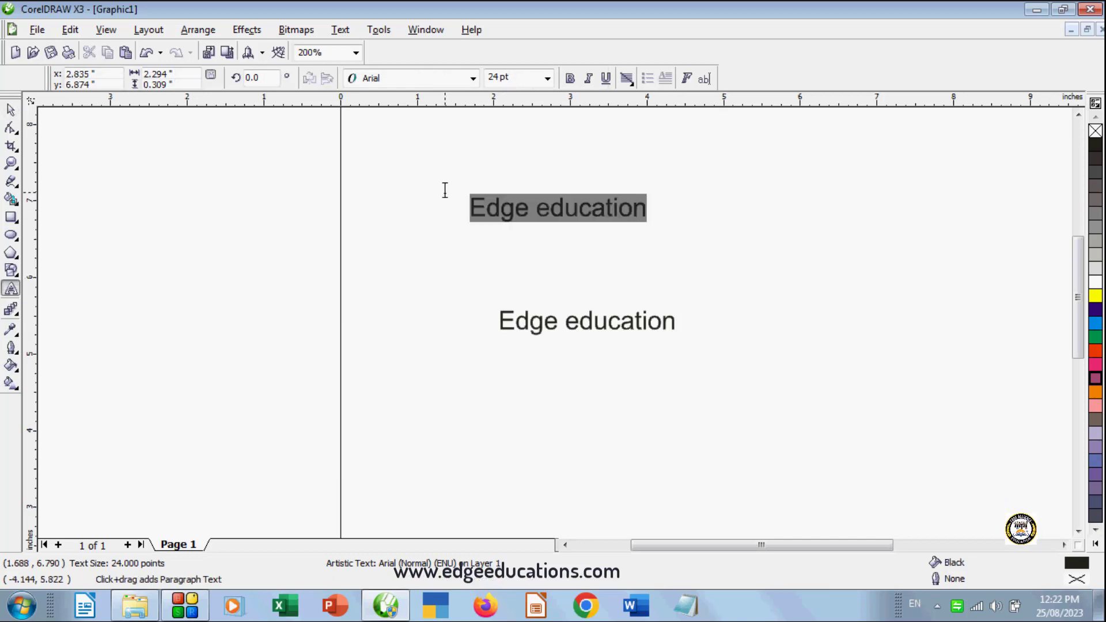
left_click(547, 77)
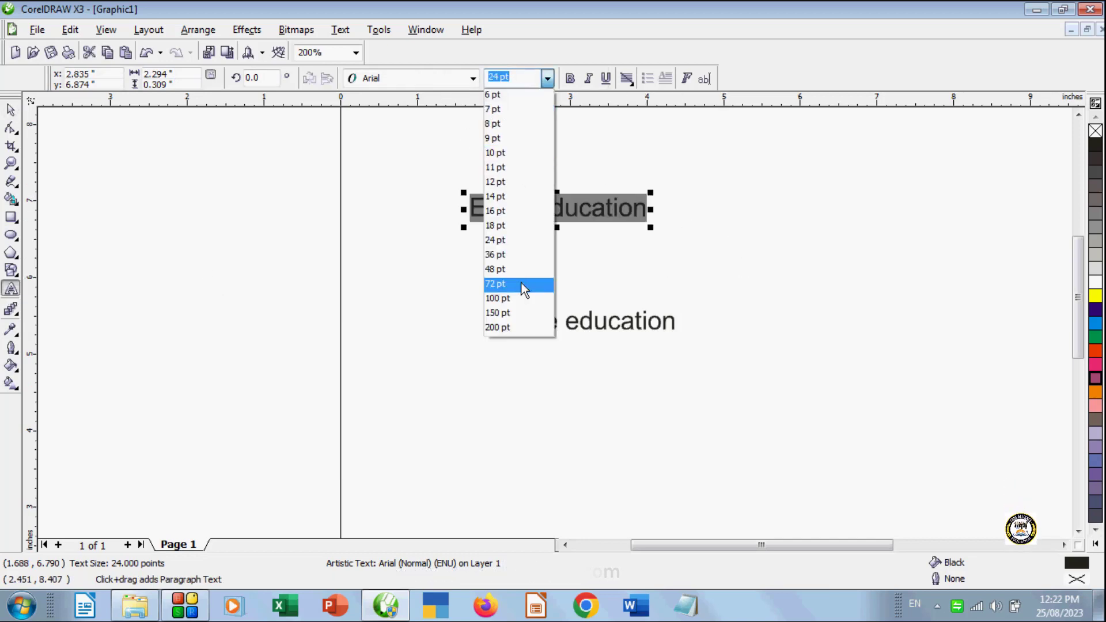
left_click(497, 284)
left_click(547, 78)
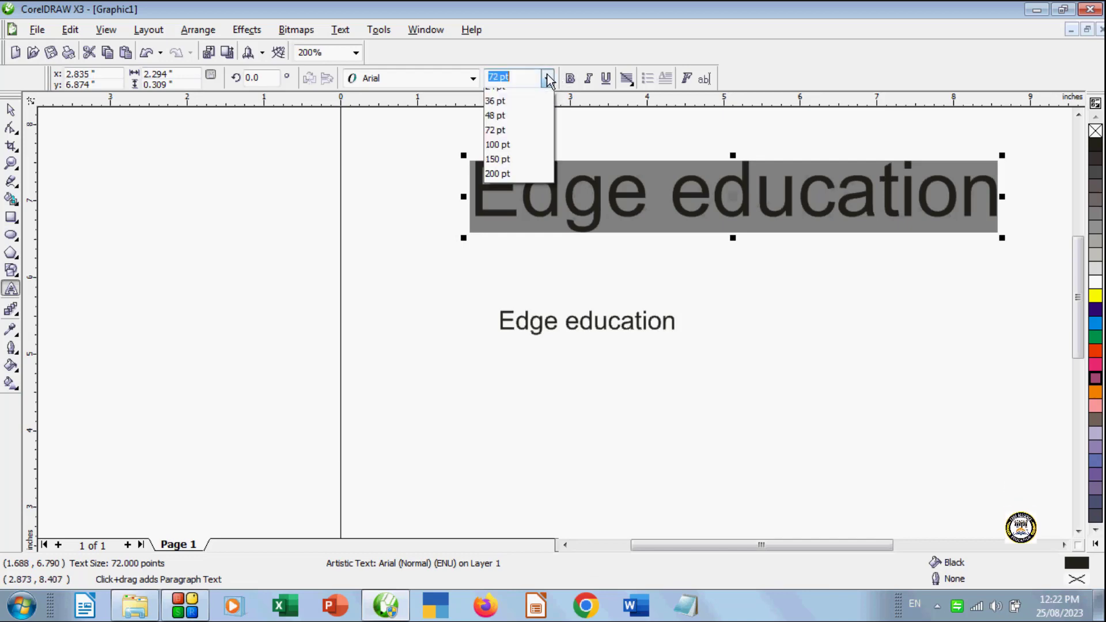
left_click(499, 230)
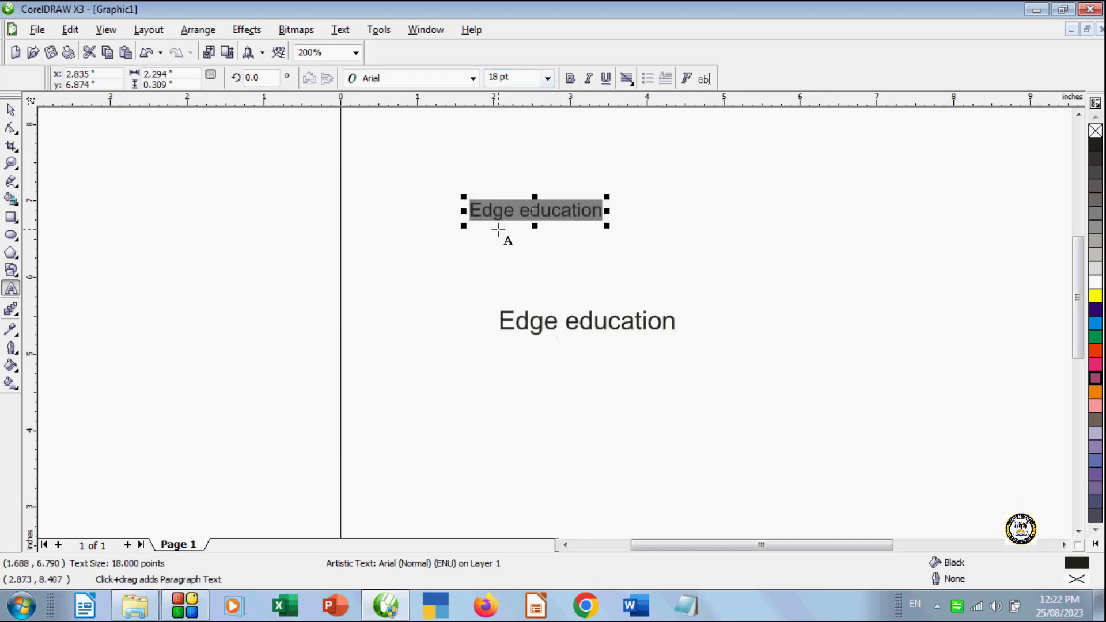
left_click(547, 80)
left_click(499, 274)
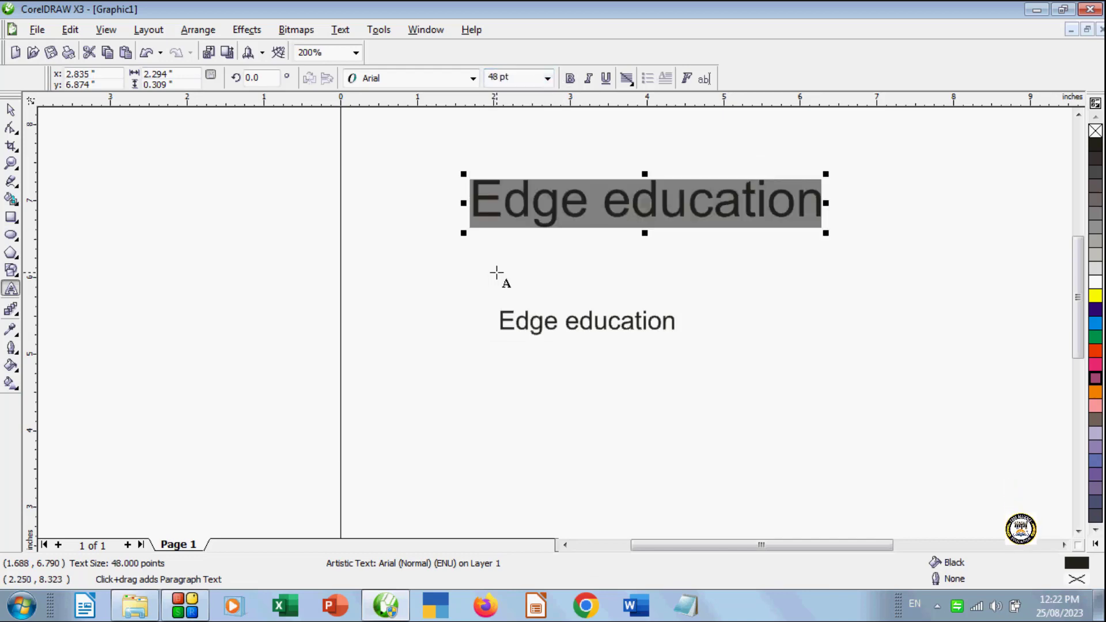
left_click(581, 260)
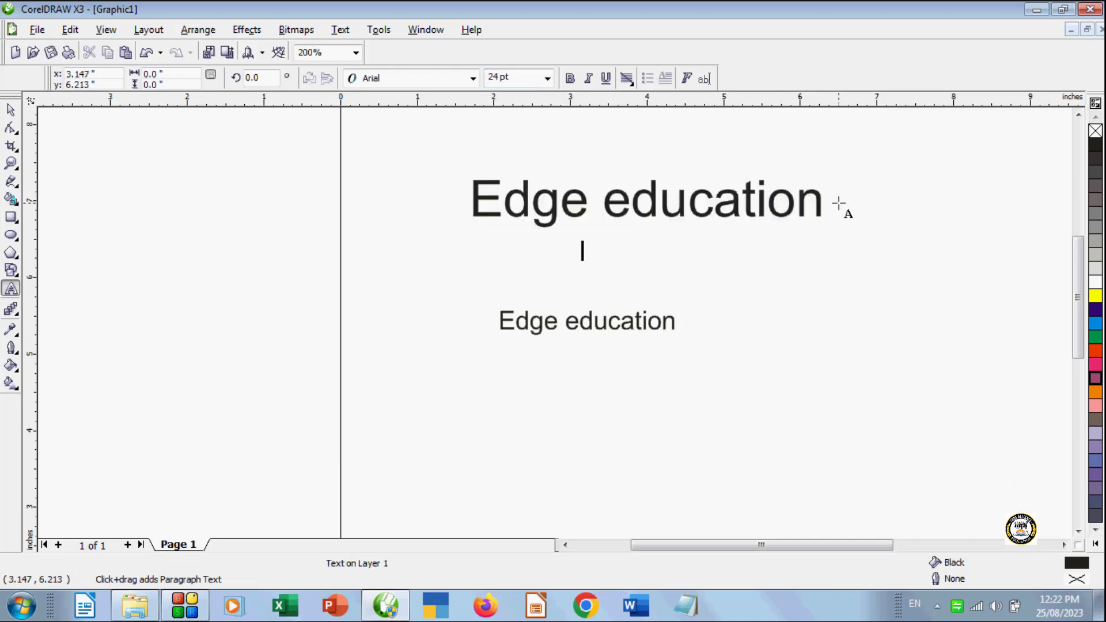
Try the Ariosto font on the whole upper "Edge education" text, and change it back to Arial
left_click_drag(818, 203, 446, 212)
left_click(472, 78)
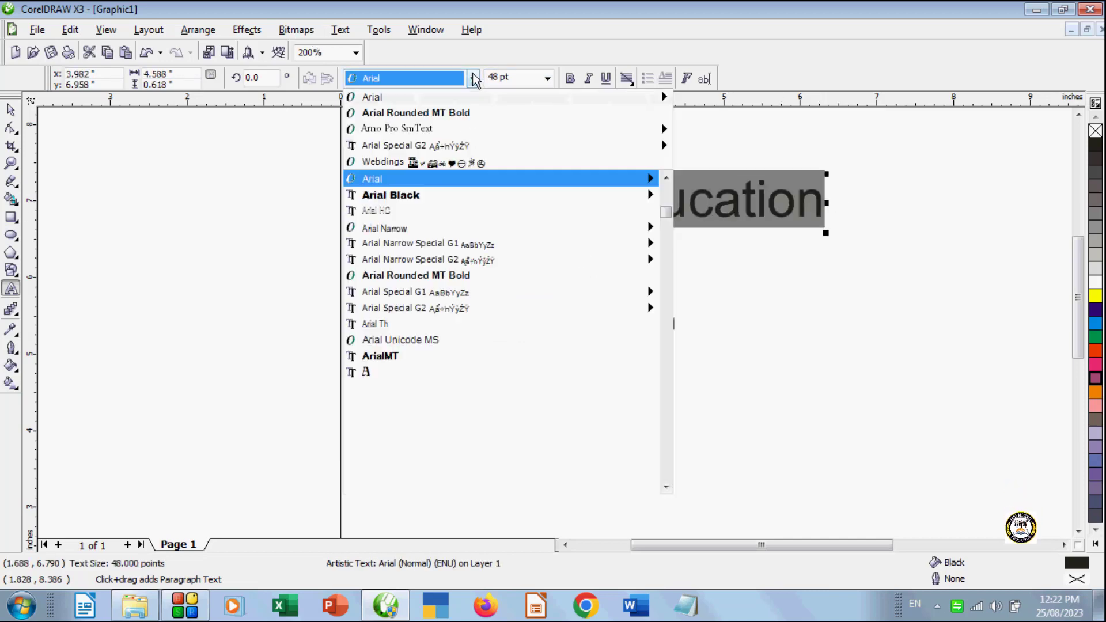
mouse_move(446, 233)
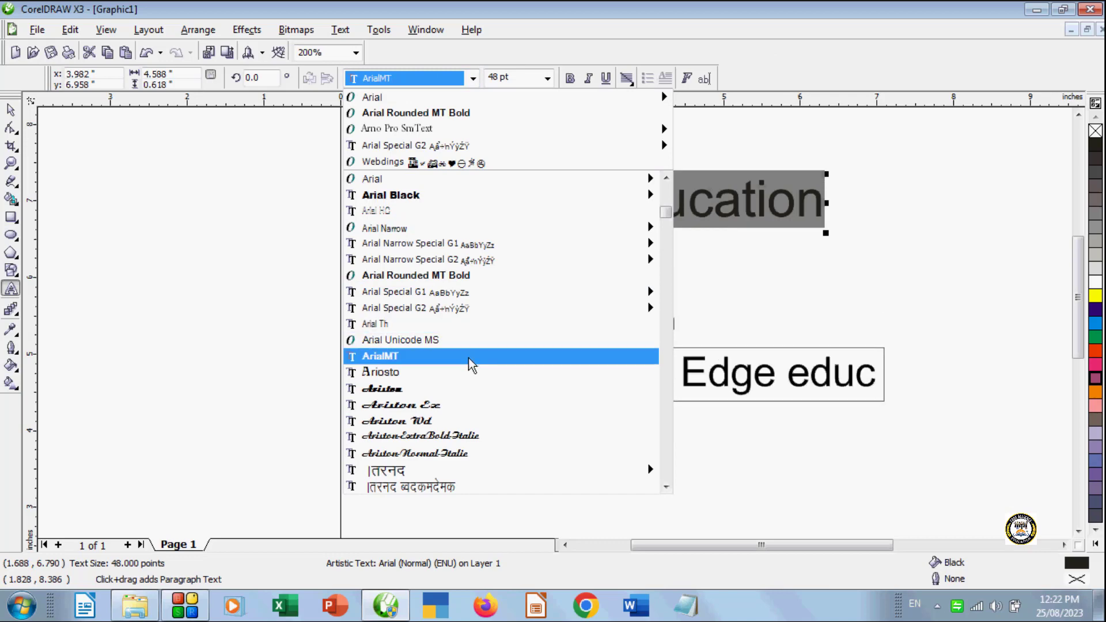
mouse_move(453, 299)
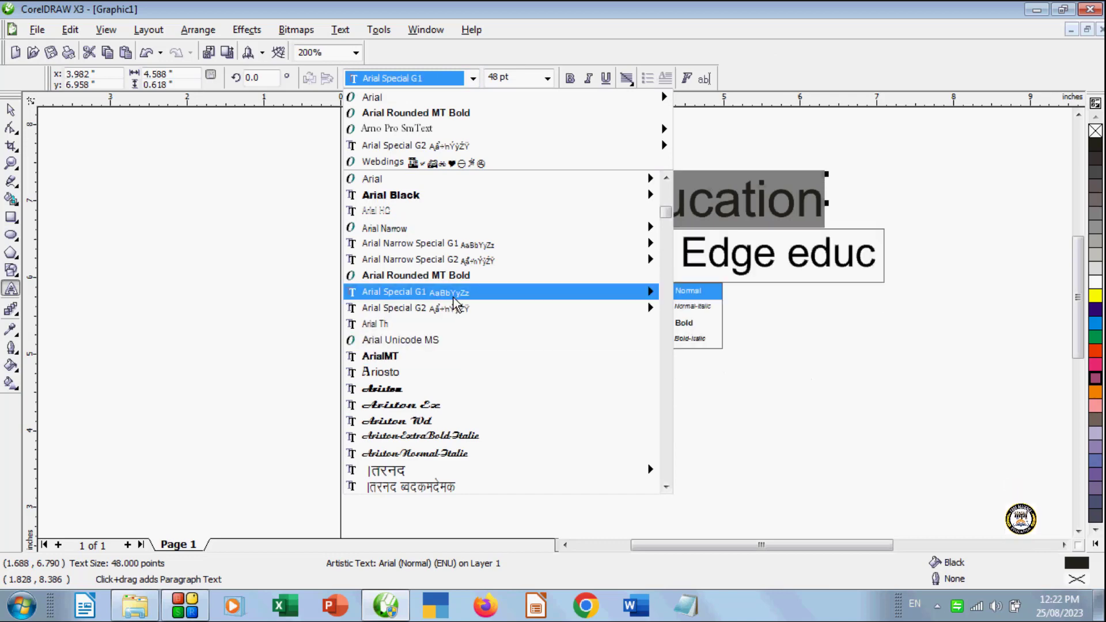
left_click(449, 372)
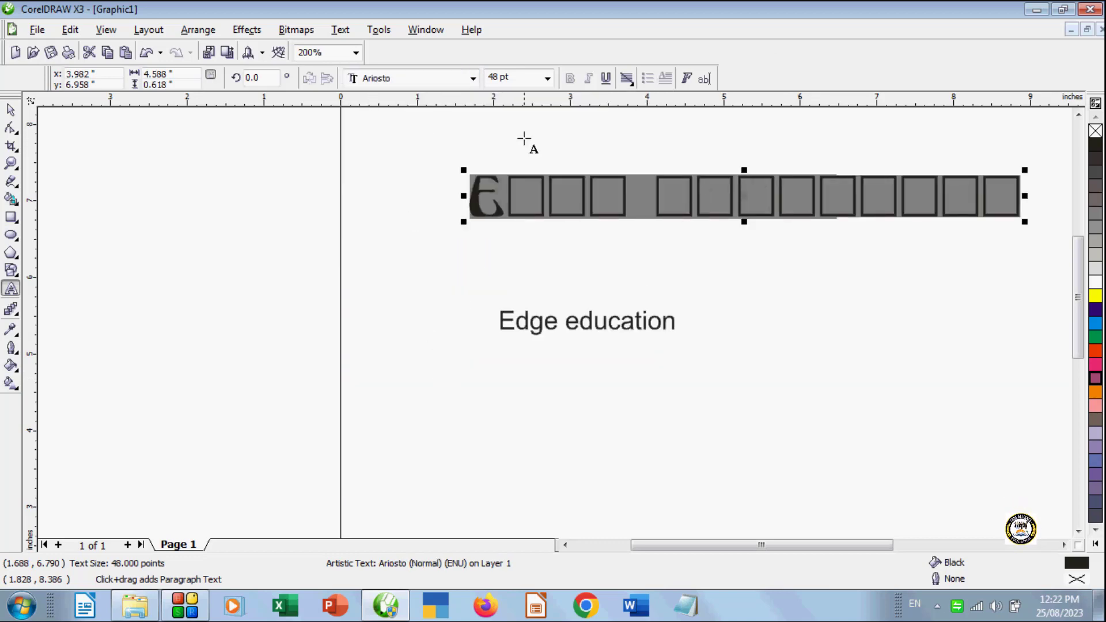
left_click(471, 79)
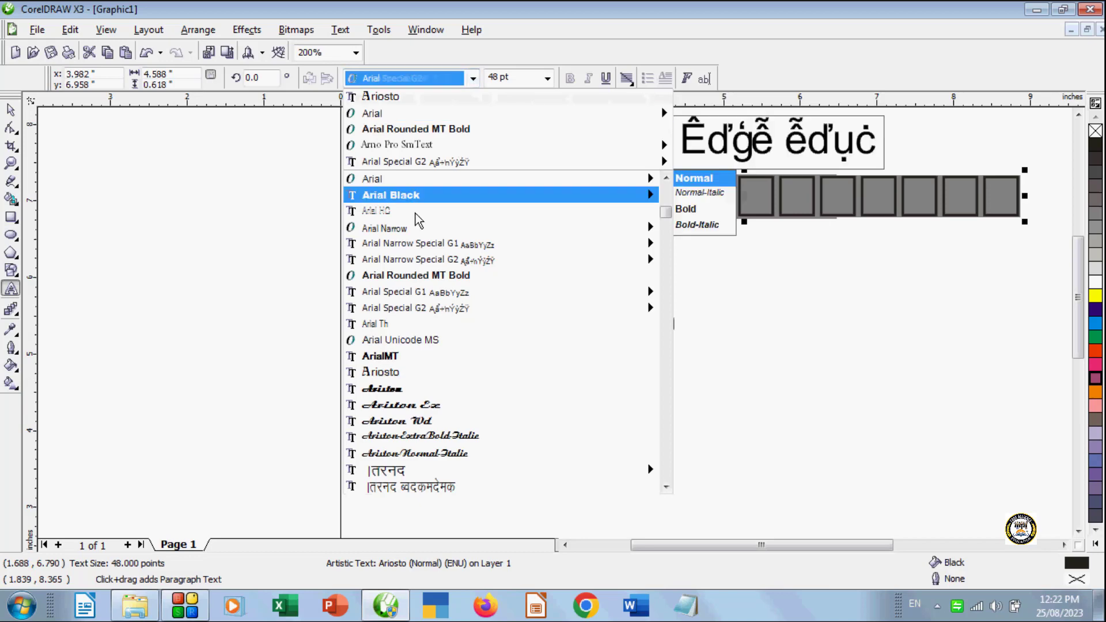
left_click(398, 178)
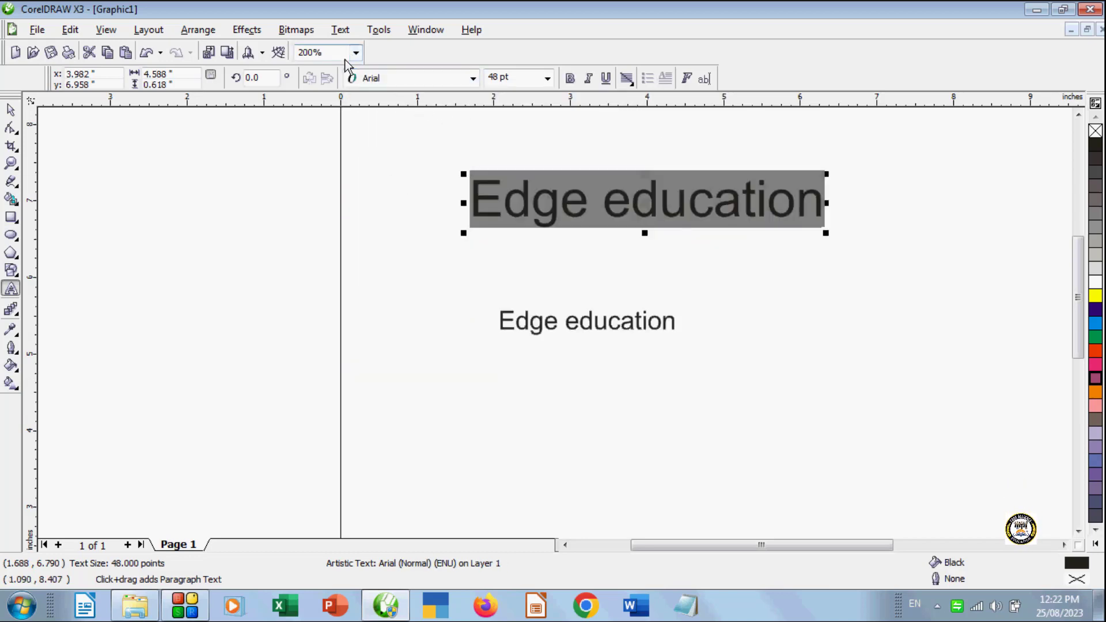
Encode the selected upper "Edge education" text with the other encoding 20905 (IBM EBCDIC - Turkish)
left_click(340, 29)
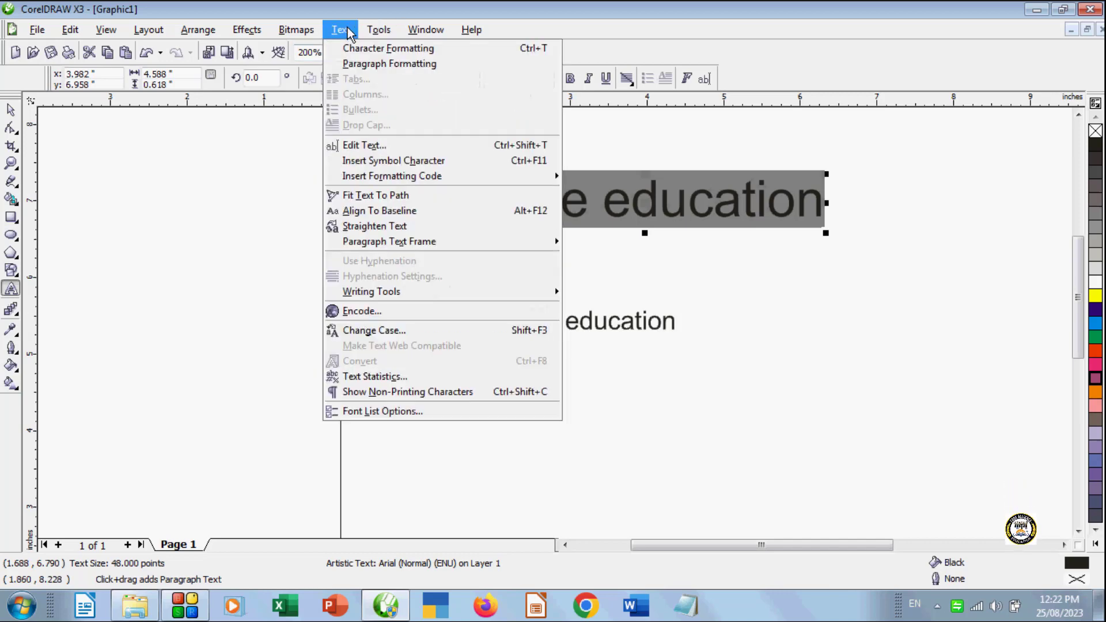
left_click(387, 317)
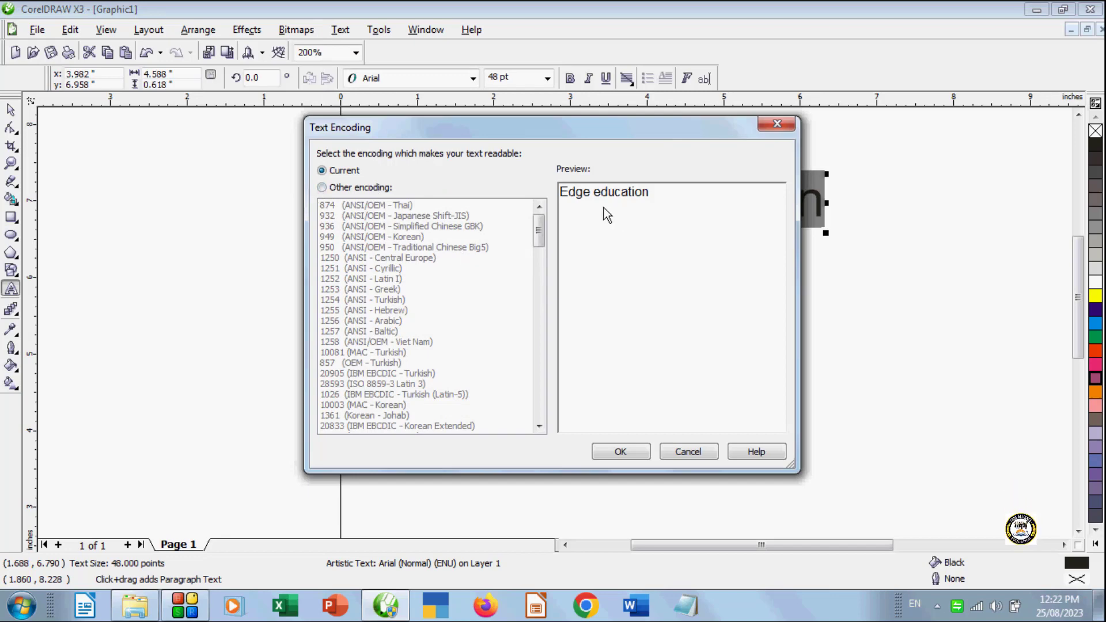
left_click(321, 187)
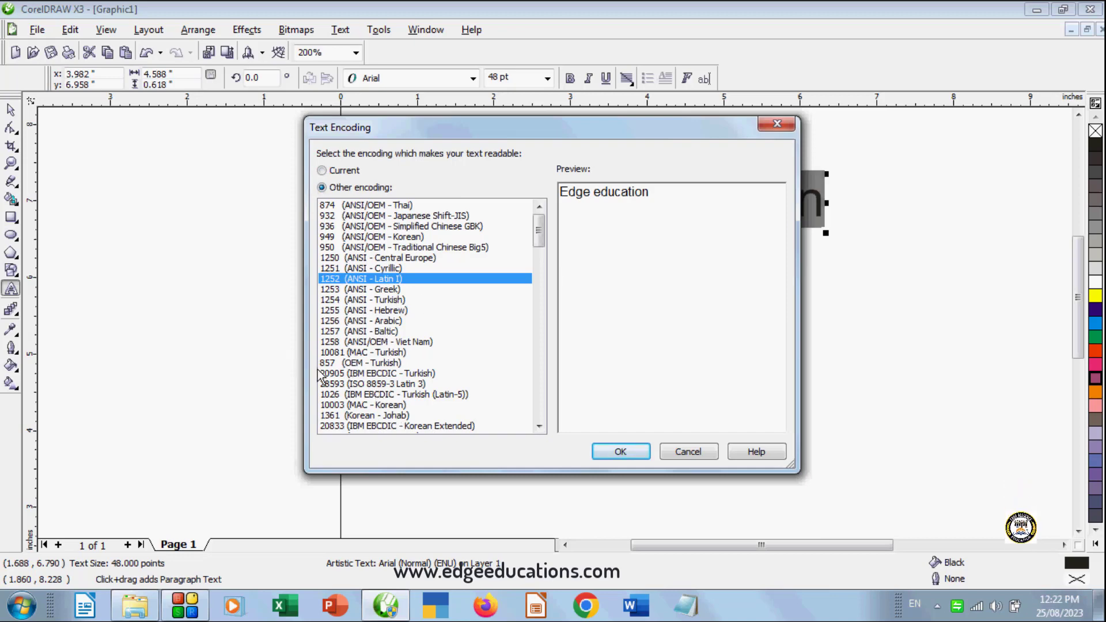
left_click(358, 374)
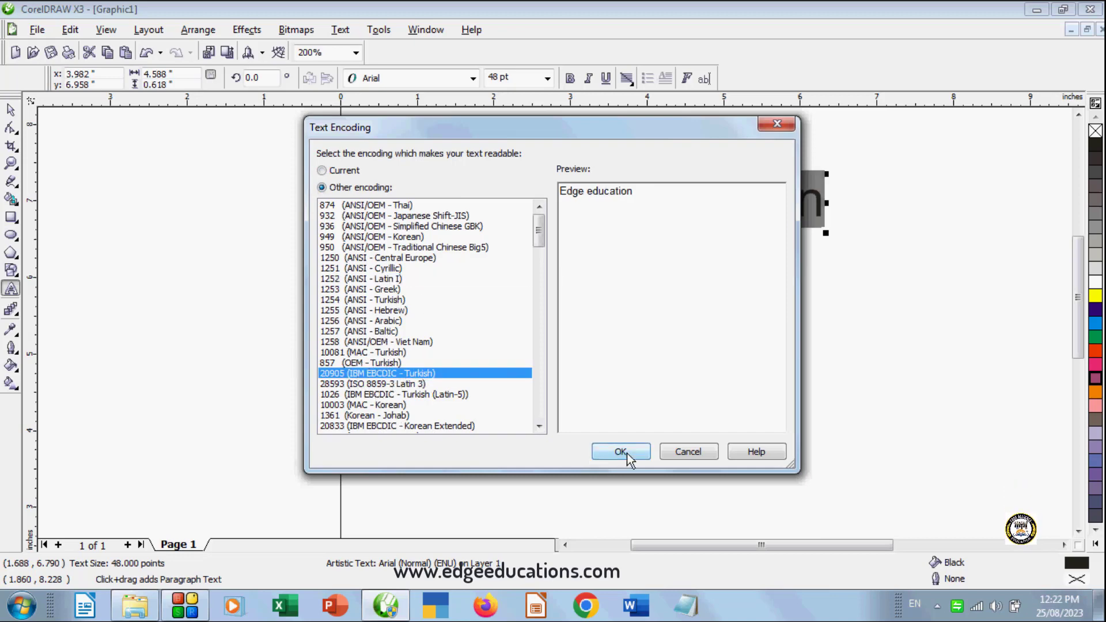
left_click(620, 452)
Try Arial Rounded MT Bold on the selected upper text, and set its font to Arial Special G2
left_click(361, 79)
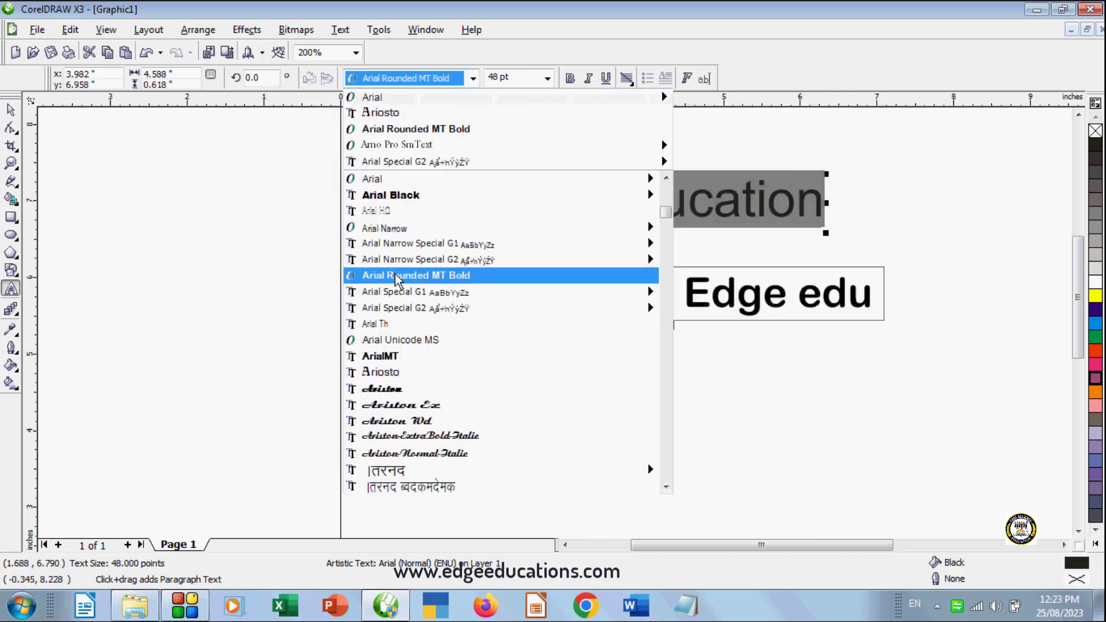
left_click(397, 275)
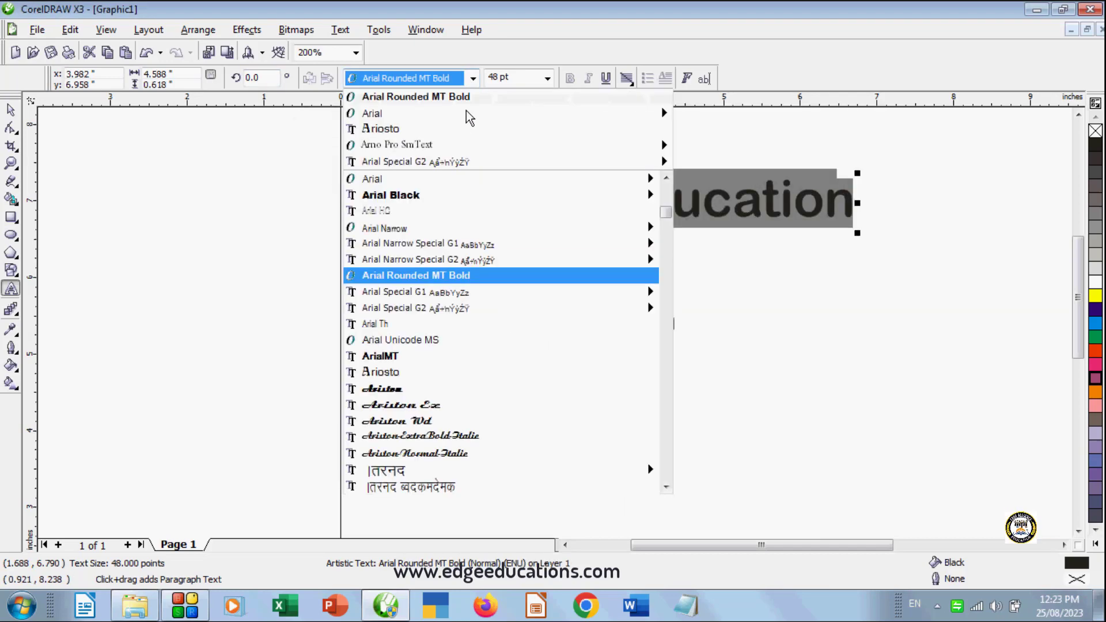
left_click(429, 307)
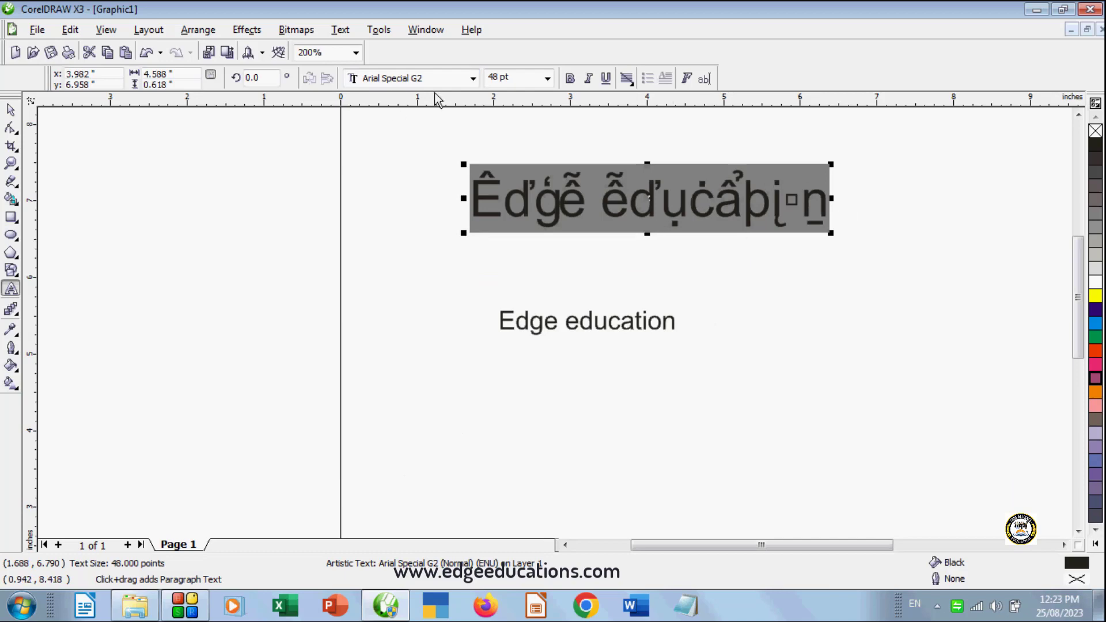
left_click(415, 78)
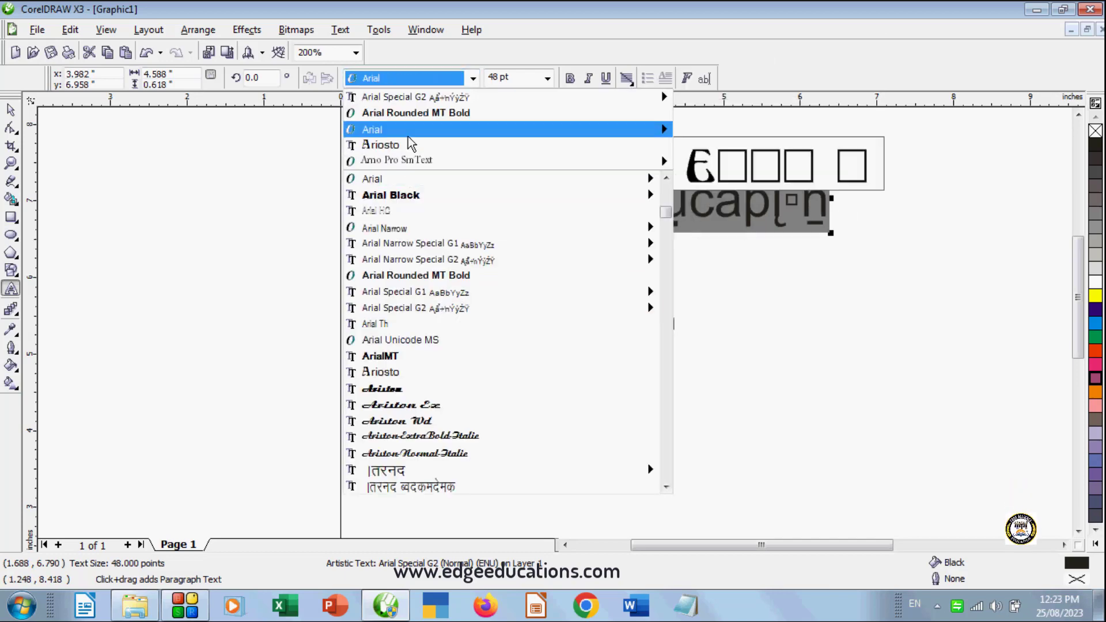
Encode the upper text in Arial Special G2 with the other encoding 1252 (ANSI - Latin I)
left_click(340, 30)
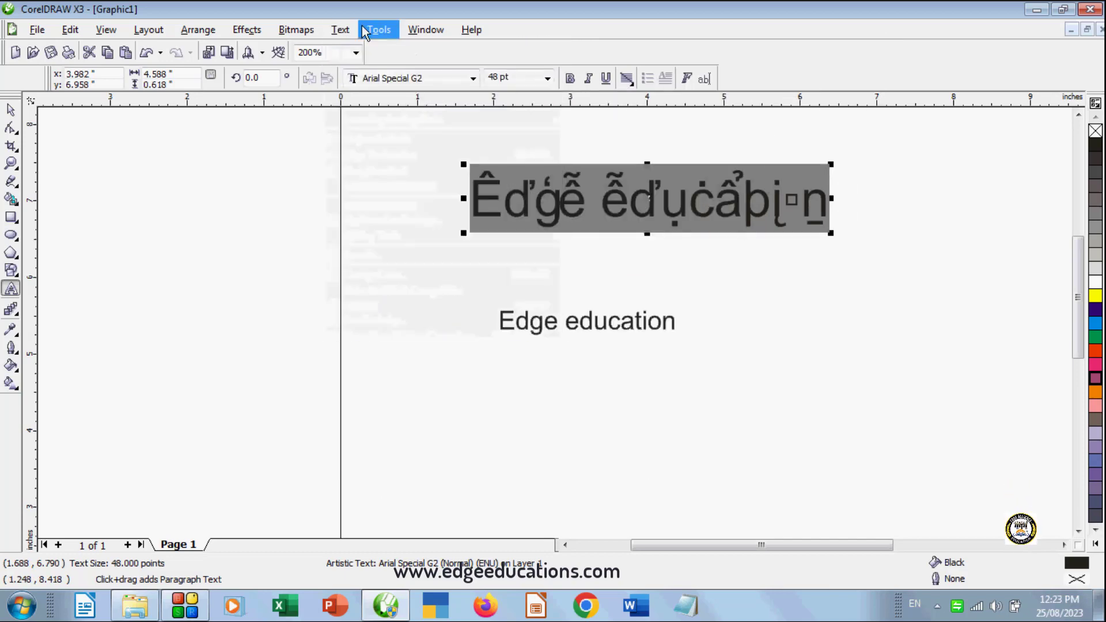
mouse_move(340, 30)
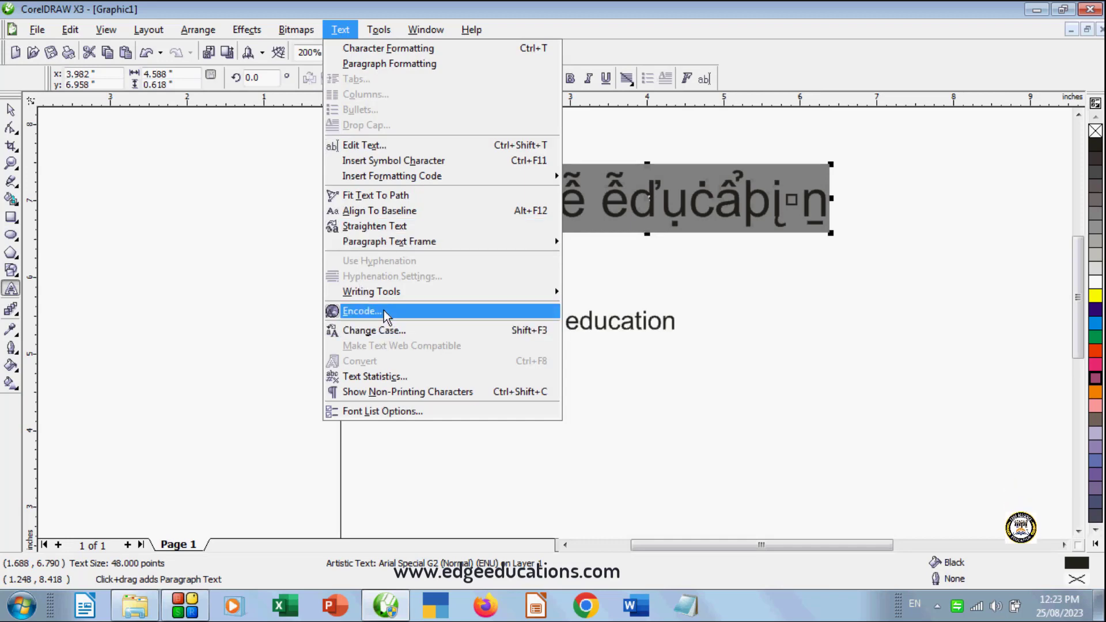
left_click(385, 313)
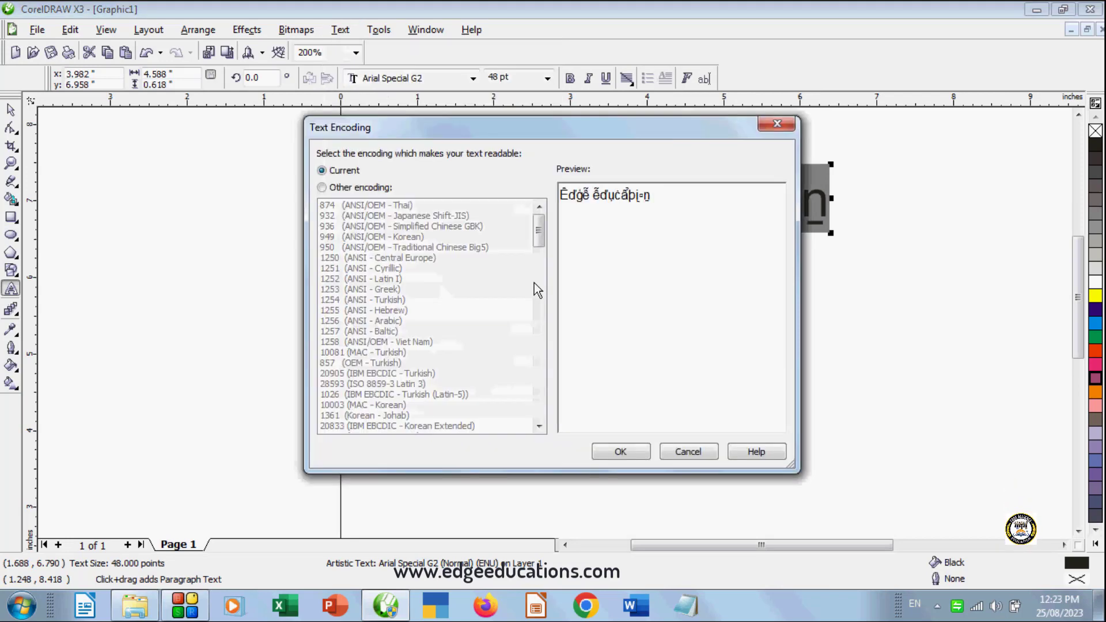
left_click(369, 187)
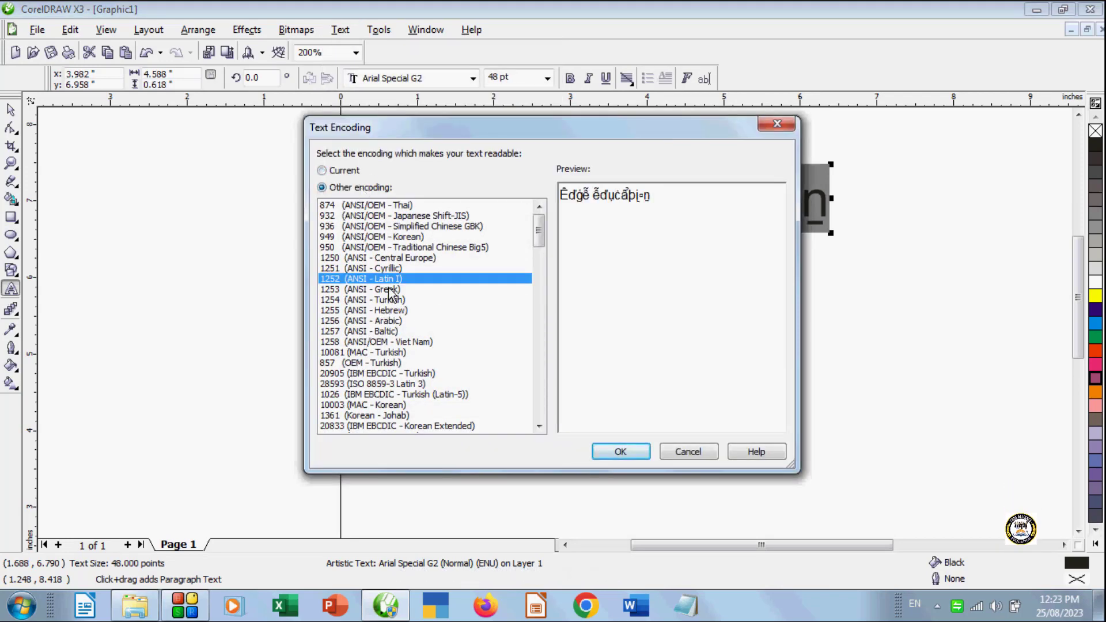
left_click(620, 450)
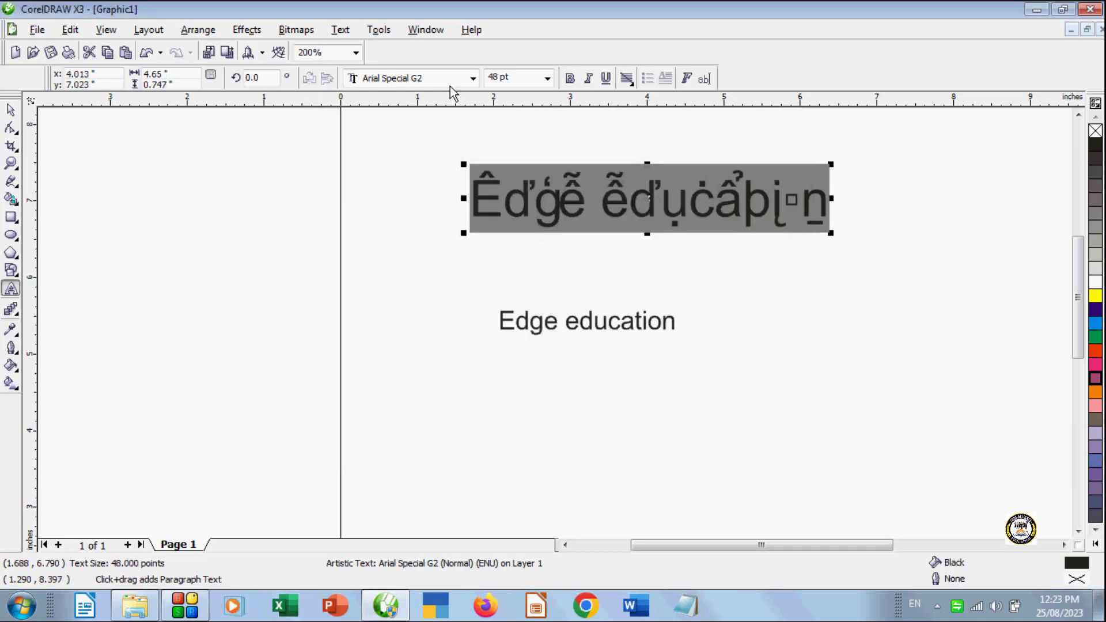
Try the Arial HC and ArchitextOneType fonts on the upper text, set it to Arcadia, and deselect it
left_click(472, 78)
left_click(420, 178)
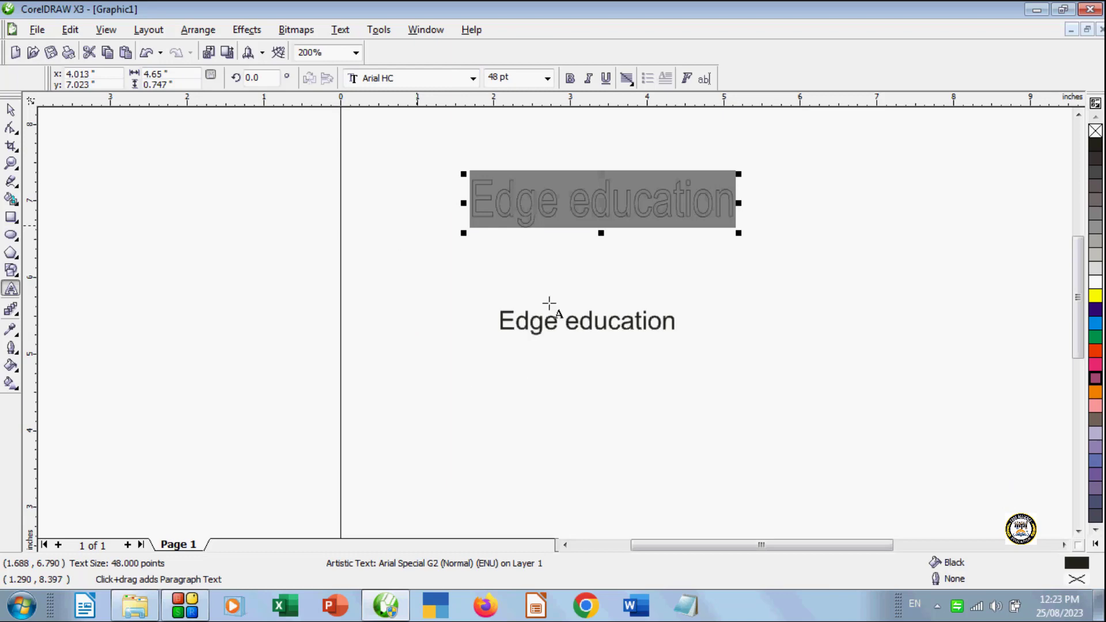
left_click(473, 78)
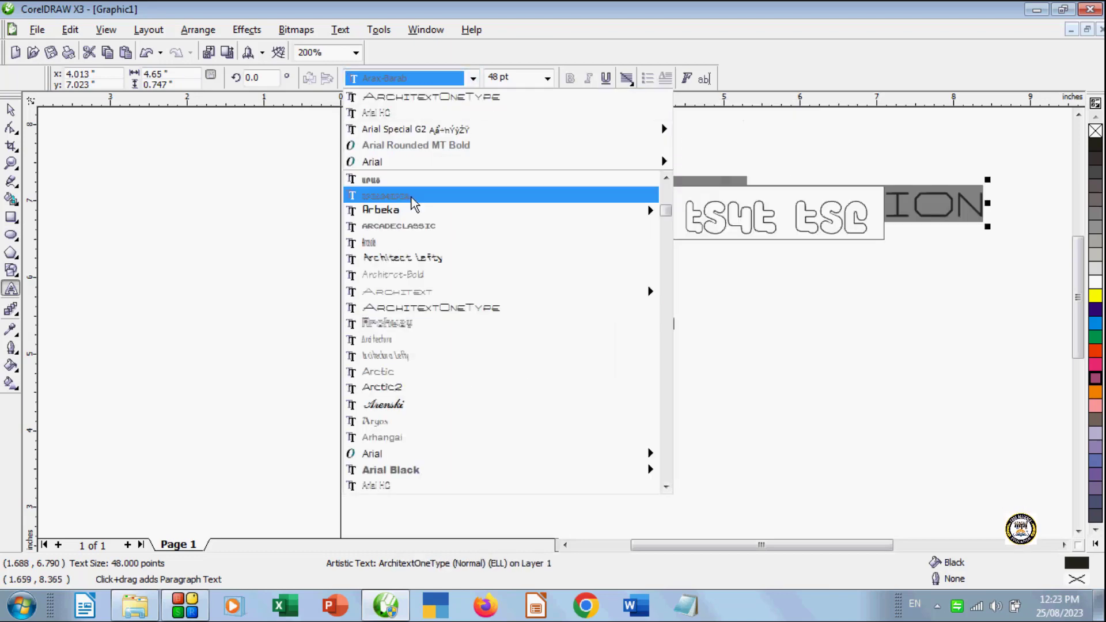
left_click(374, 274)
left_click(594, 224)
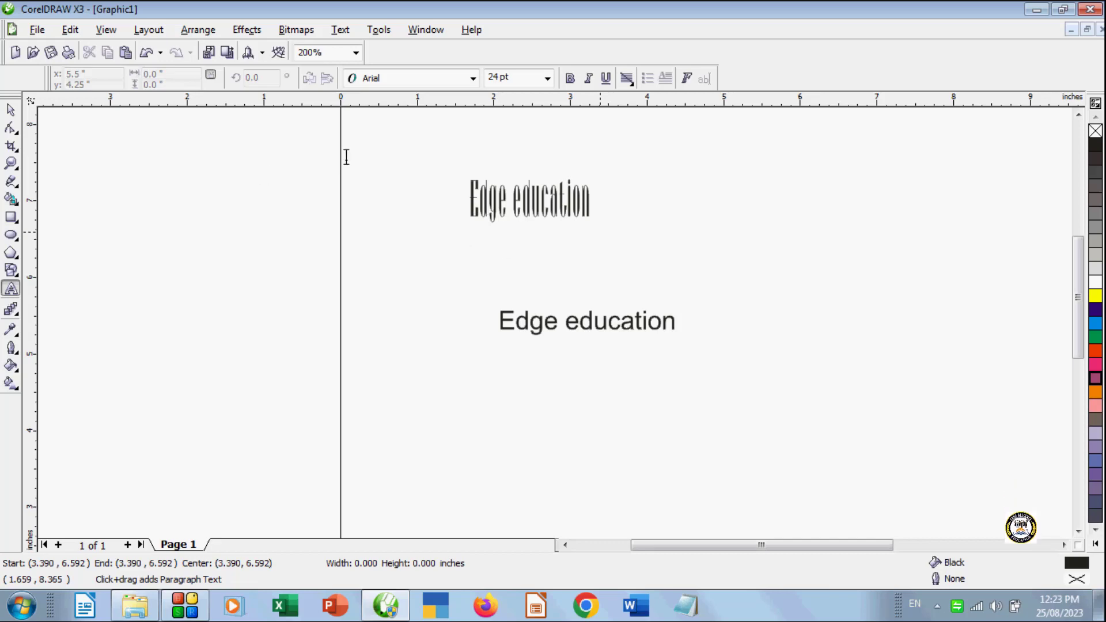
Select the whole upper text, preview the 20905 (IBM EBCDIC - Turkish) encoding, and apply 10003 (MAC - Korean)
left_click(490, 198)
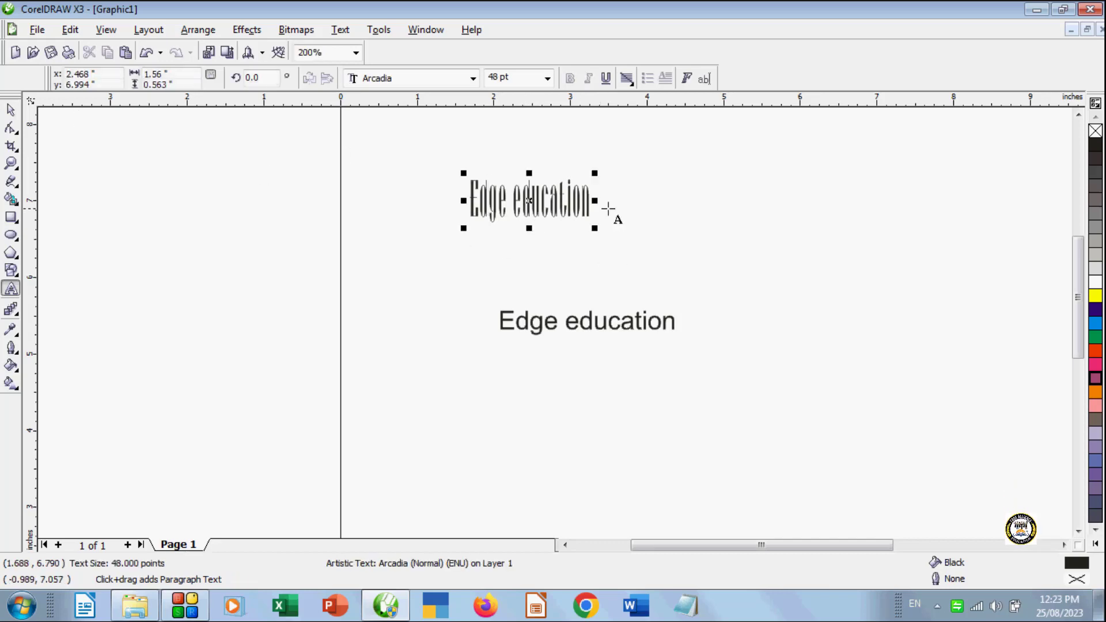
left_click_drag(592, 199, 436, 189)
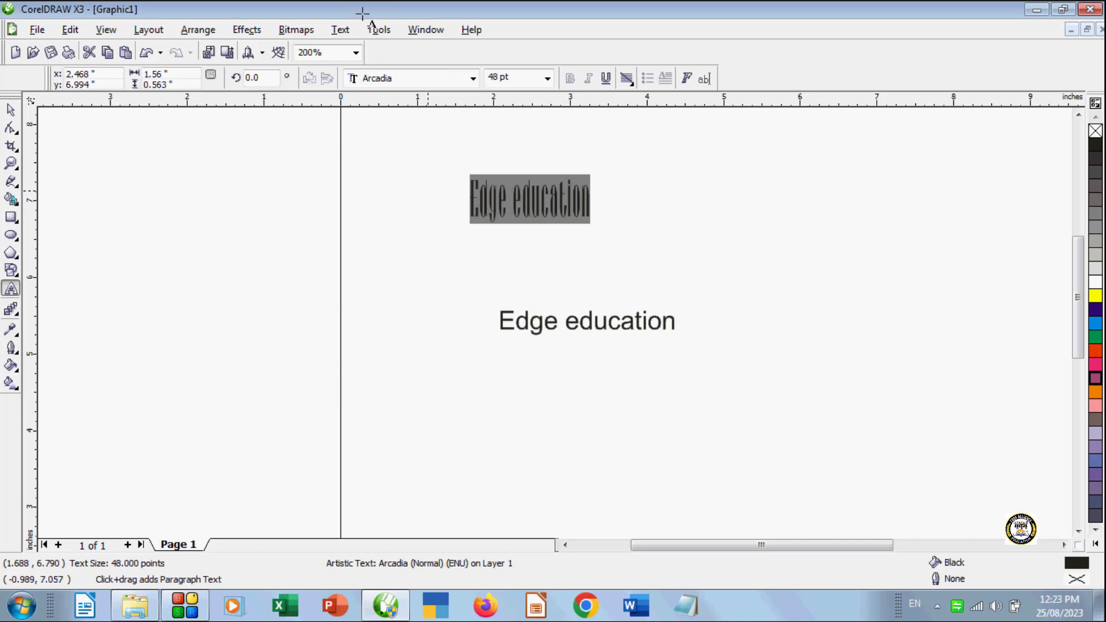
left_click(355, 29)
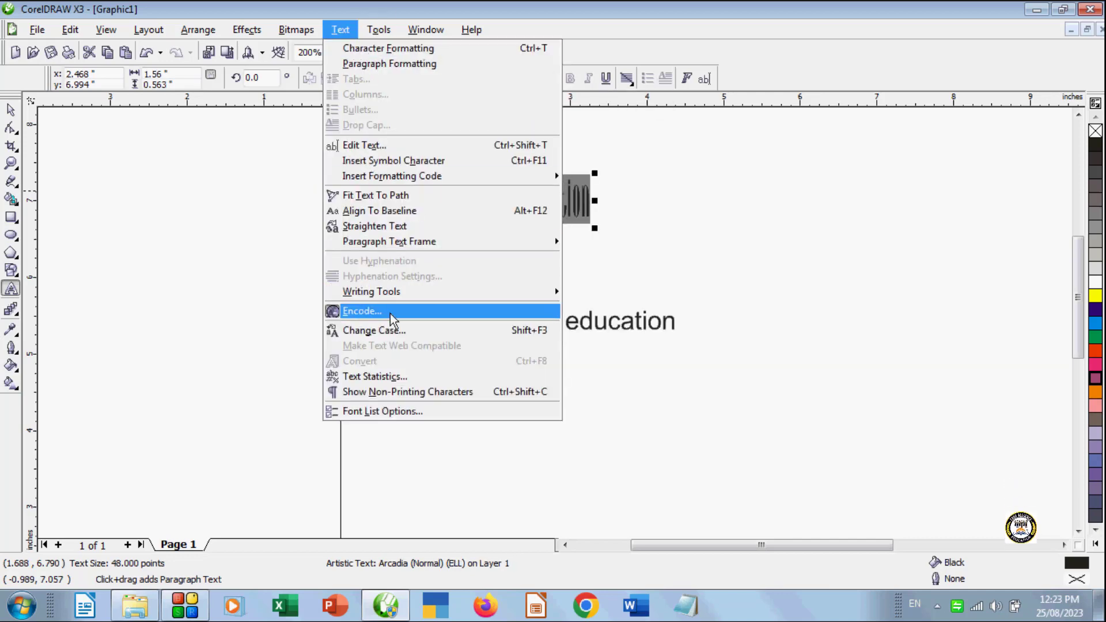
left_click(390, 311)
left_click(321, 187)
left_click(427, 288)
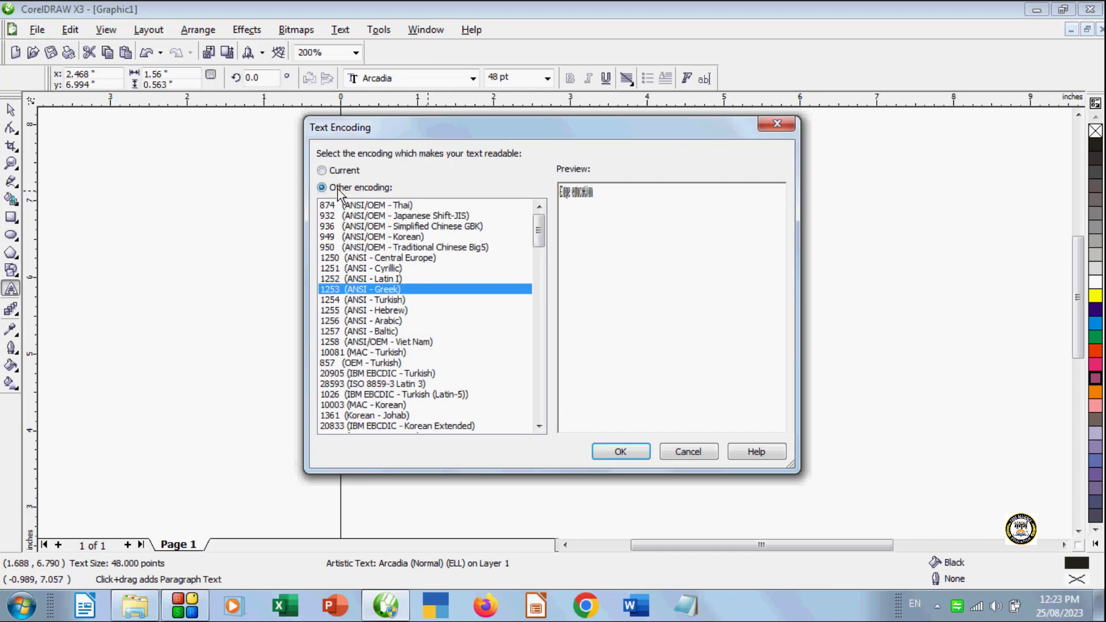
left_click(386, 373)
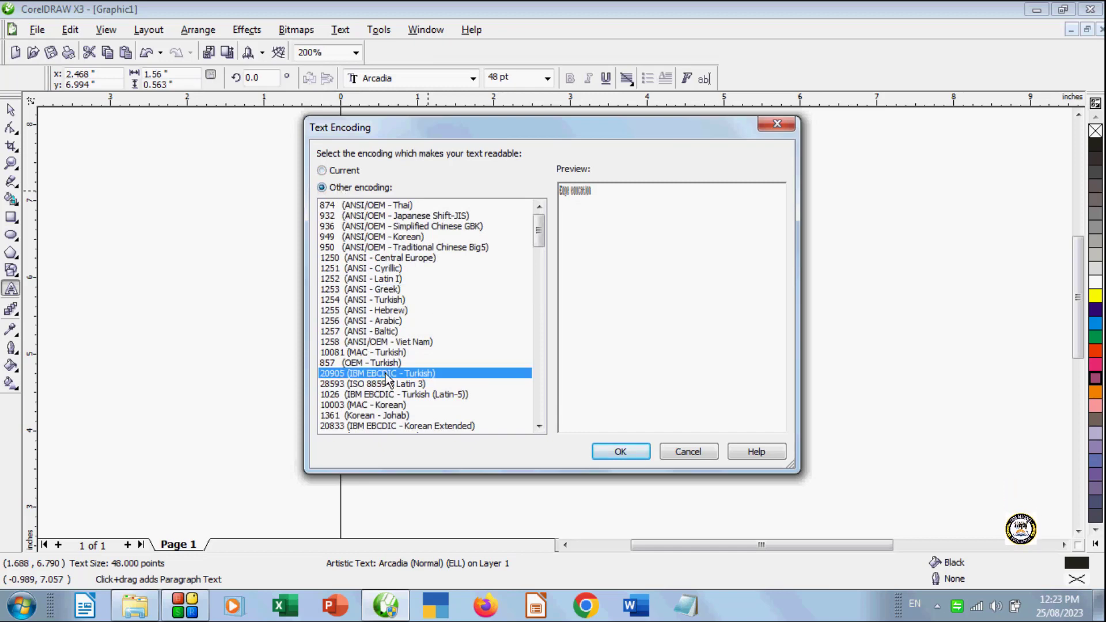
left_click(373, 406)
left_click(621, 451)
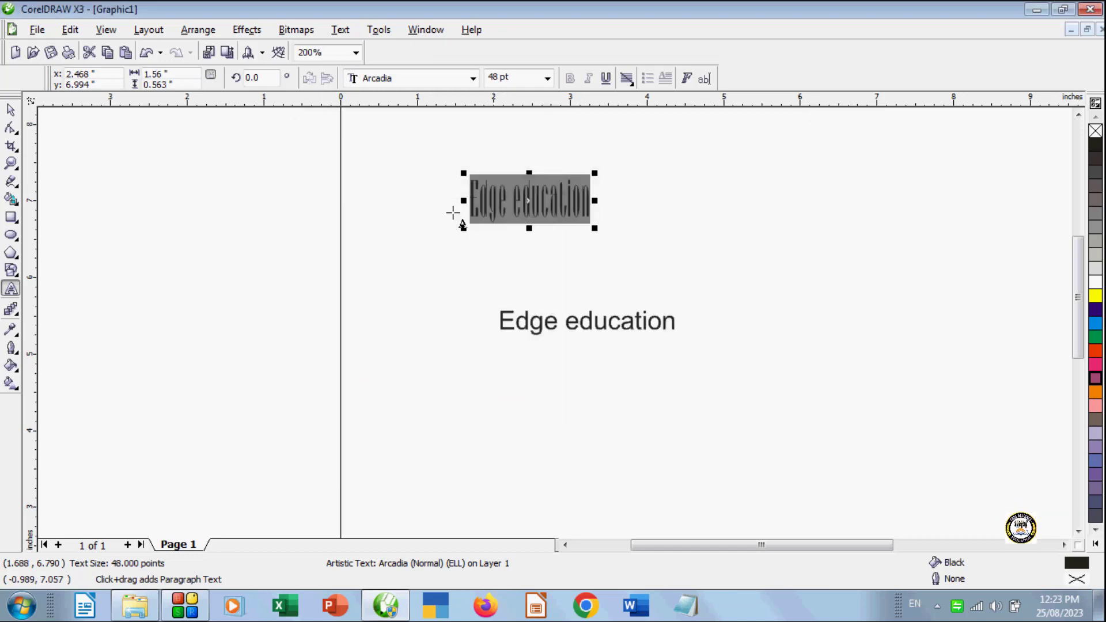
Try the Applegater-Normal font on the selected upper text, and set its font to Arabian
left_click(439, 80)
left_click(416, 241)
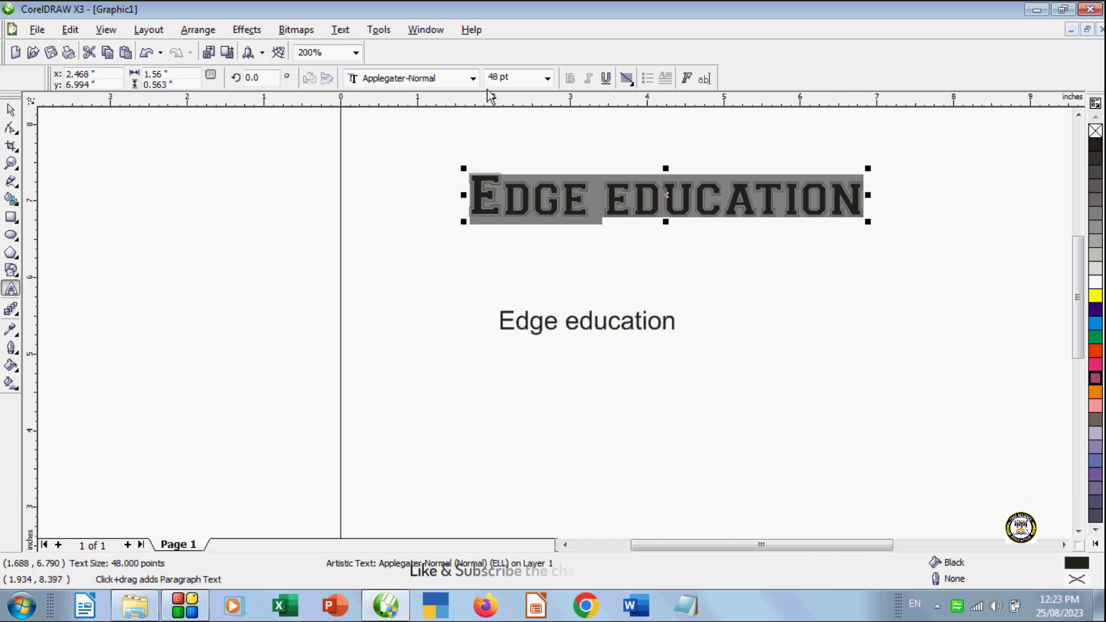
left_click(473, 78)
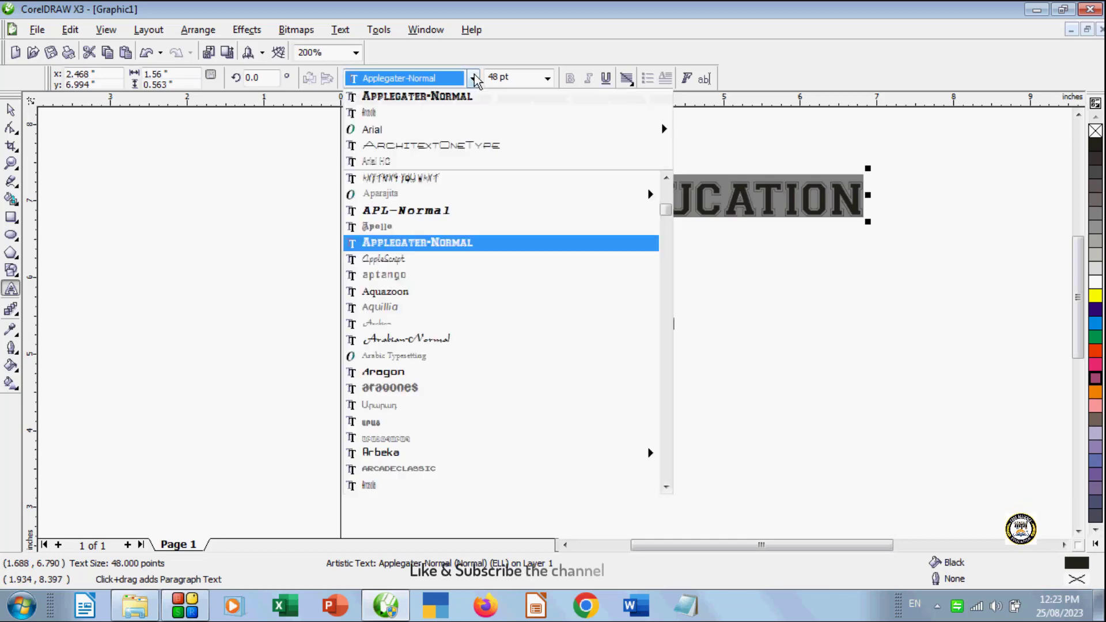
left_click(387, 324)
Encode the upper text in the Arabian font with another encoding from further down the encoding list
left_click(331, 29)
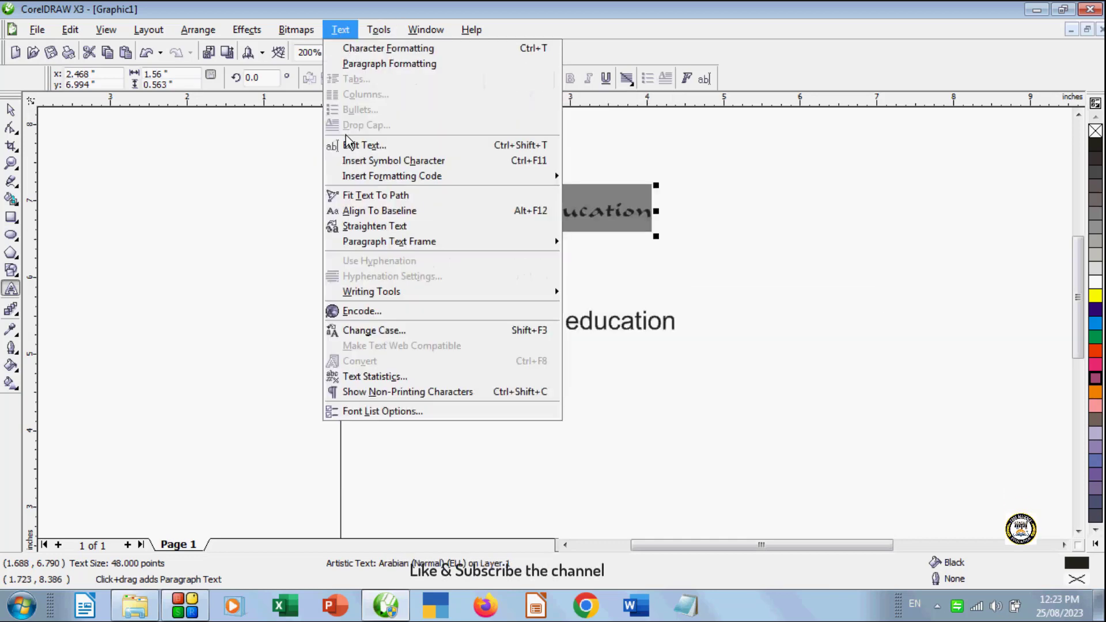
left_click(381, 311)
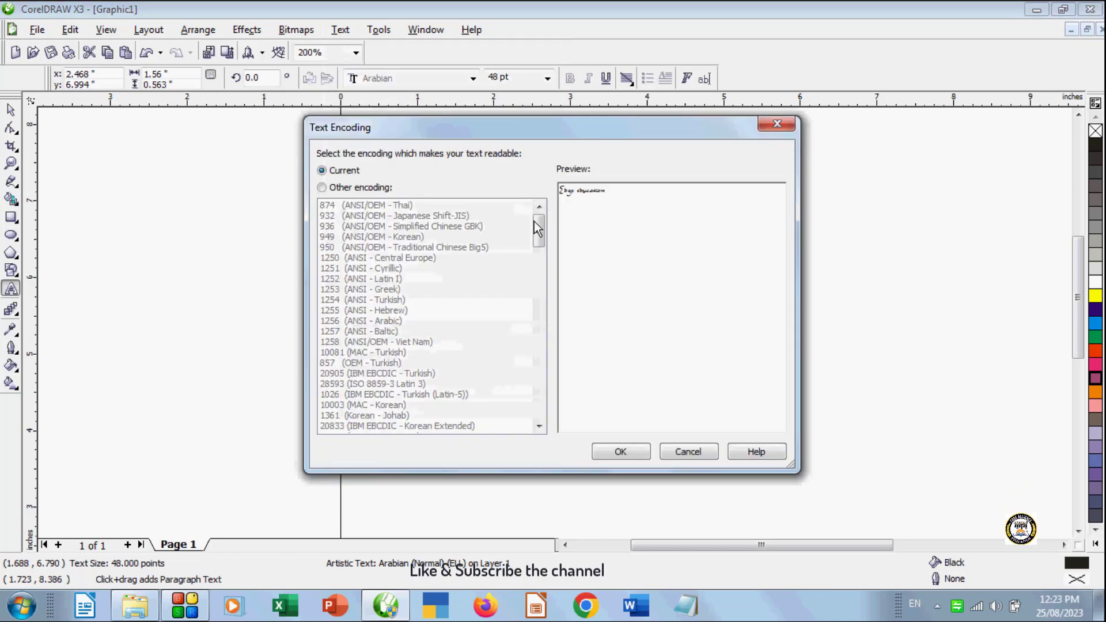
left_click(378, 193)
left_click_drag(544, 239, 541, 392)
left_click(530, 384)
left_click(627, 453)
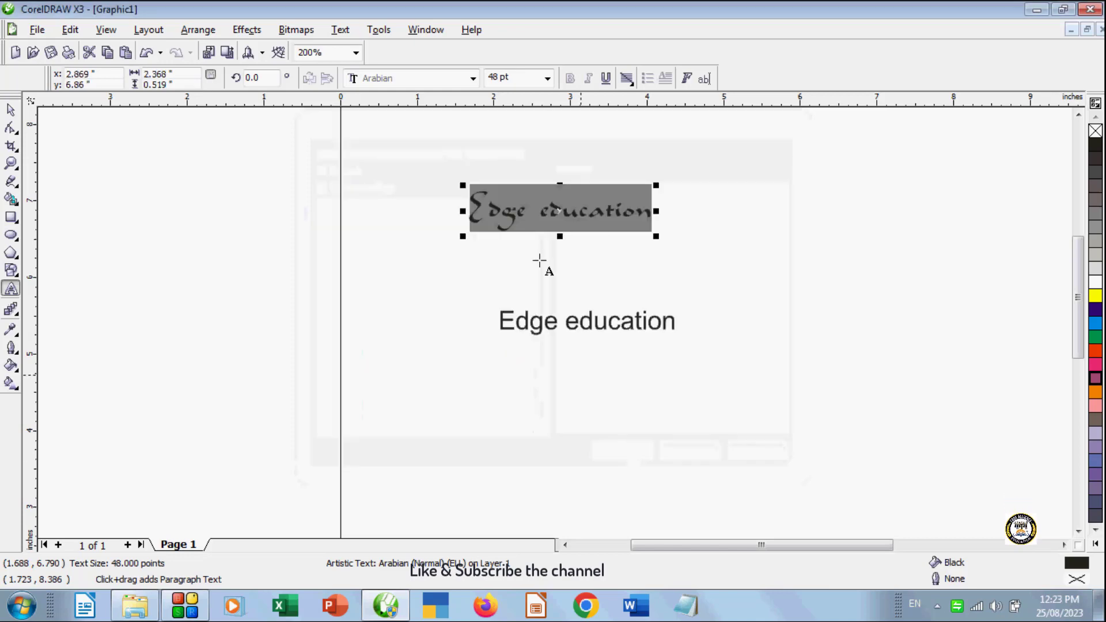
Set the font of the upper text to Applegater-Normal and deselect it
left_click(472, 78)
left_click(372, 241)
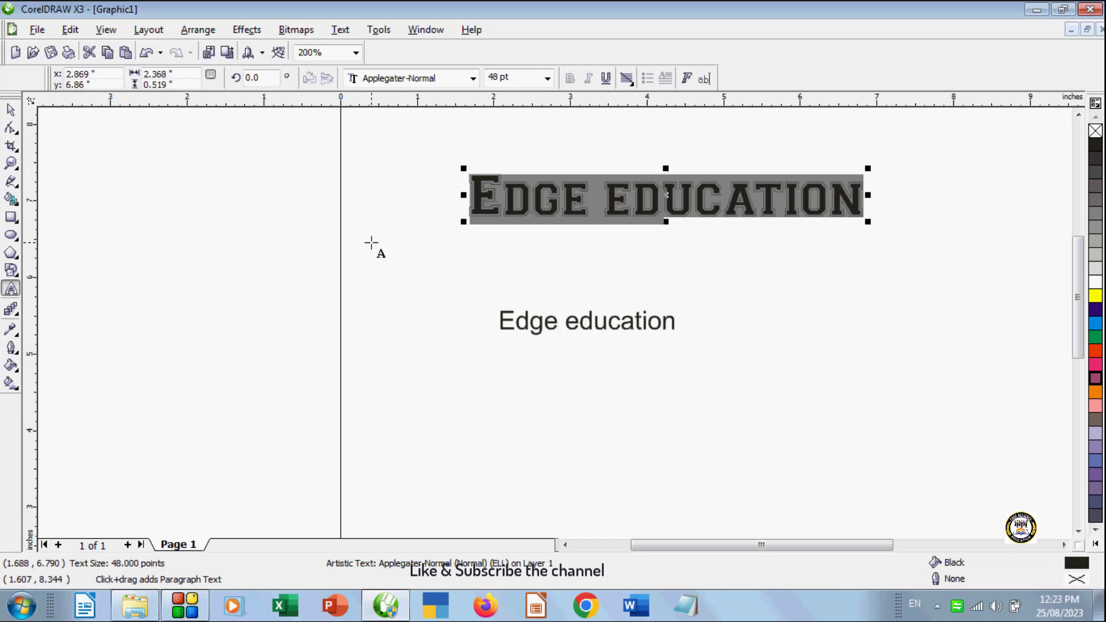
left_click(533, 298)
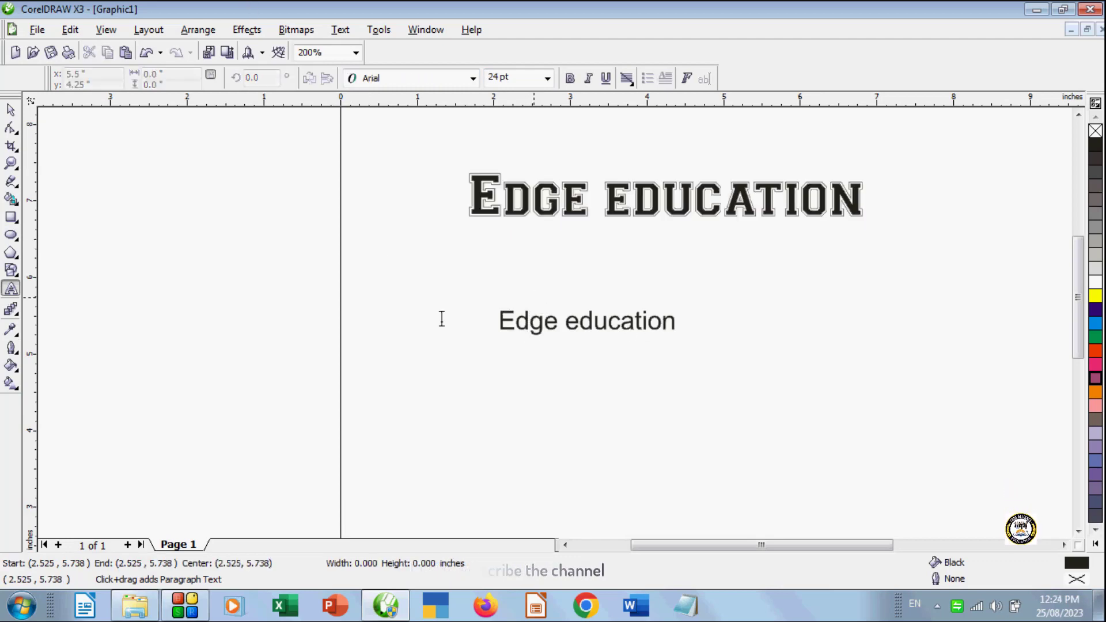
left_click(341, 29)
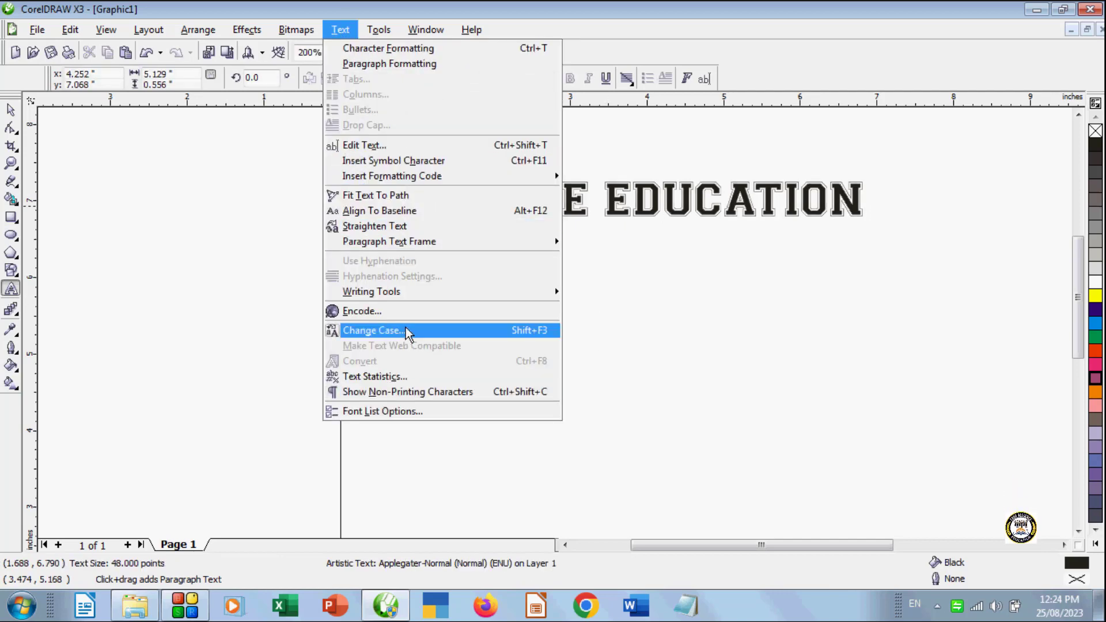
left_click(427, 312)
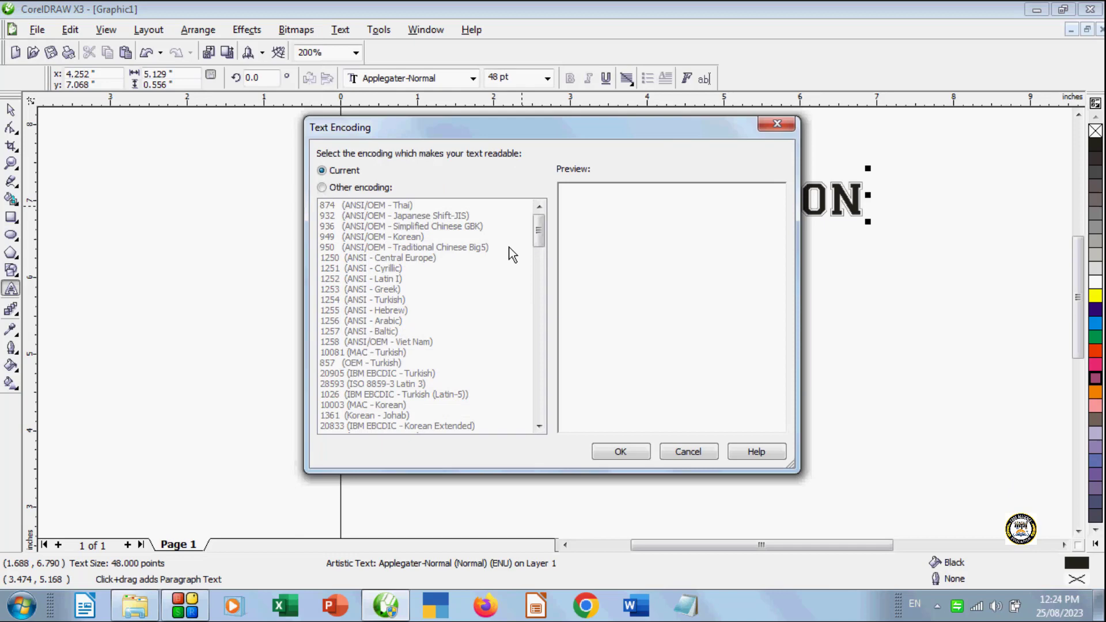
left_click(353, 189)
left_click(681, 452)
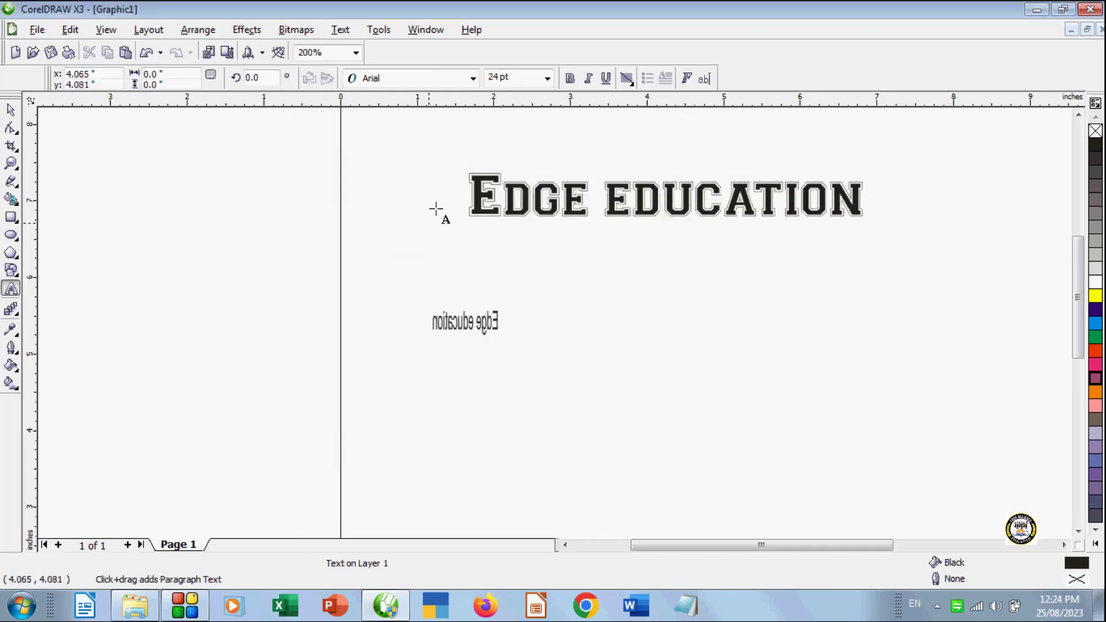
left_click(474, 199)
left_click(339, 29)
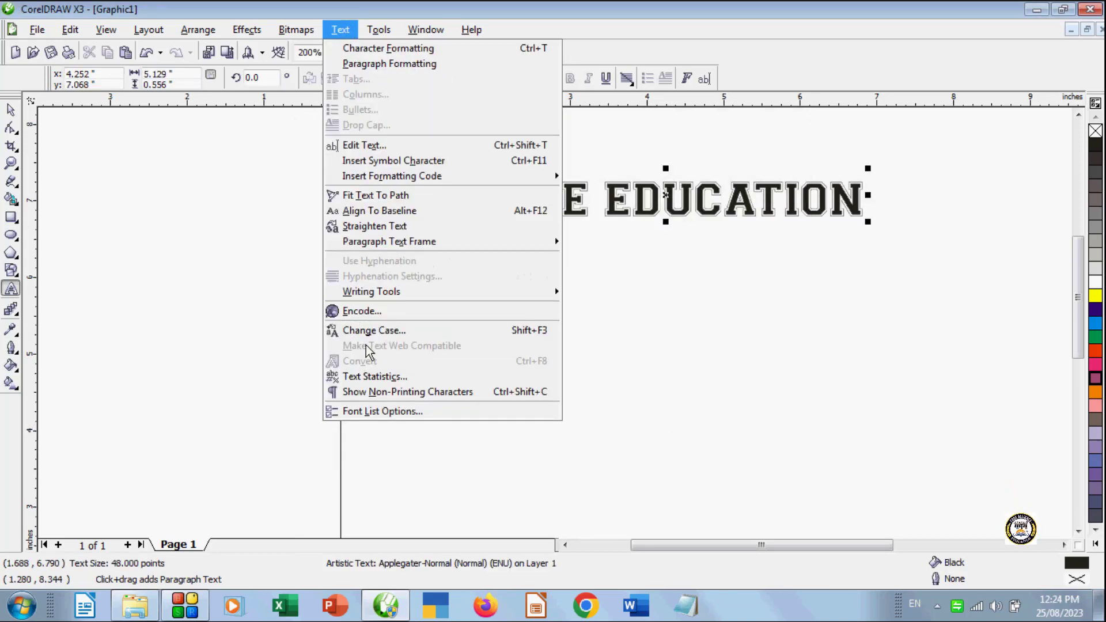
left_click(818, 324)
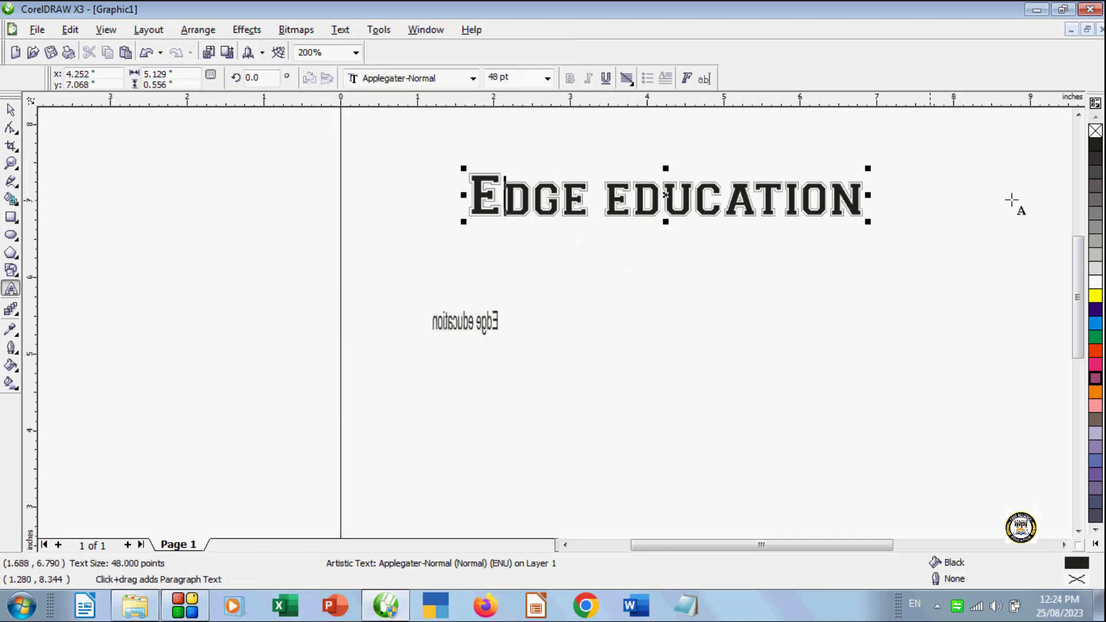
Select the whole upper text, set its font to Arial and its size to 36 pt, and deselect it
left_click_drag(861, 203, 467, 173)
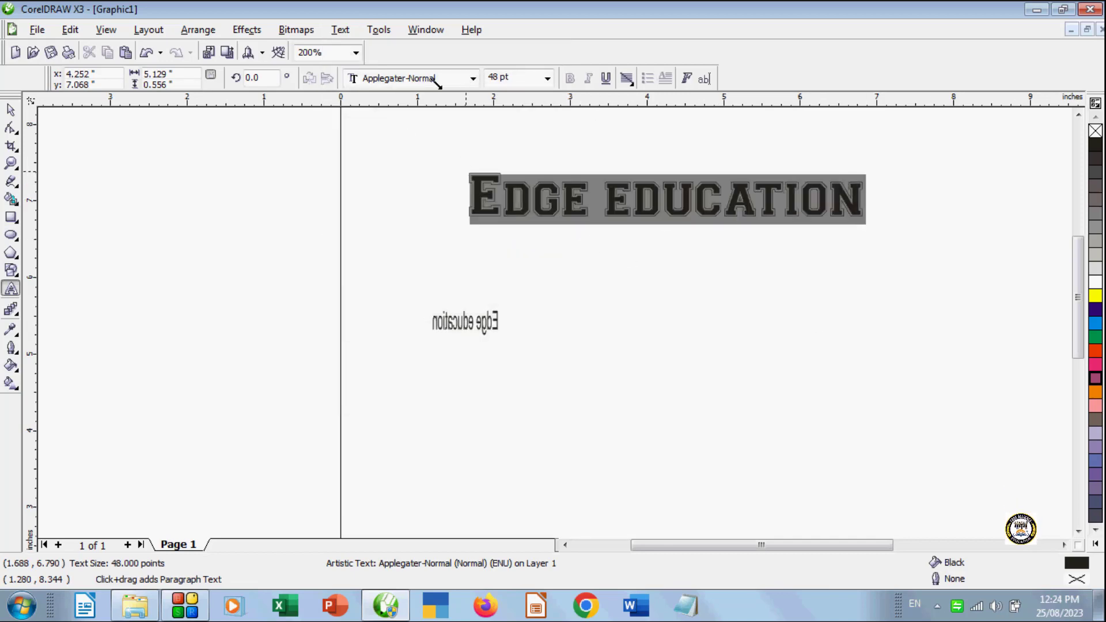
left_click(472, 79)
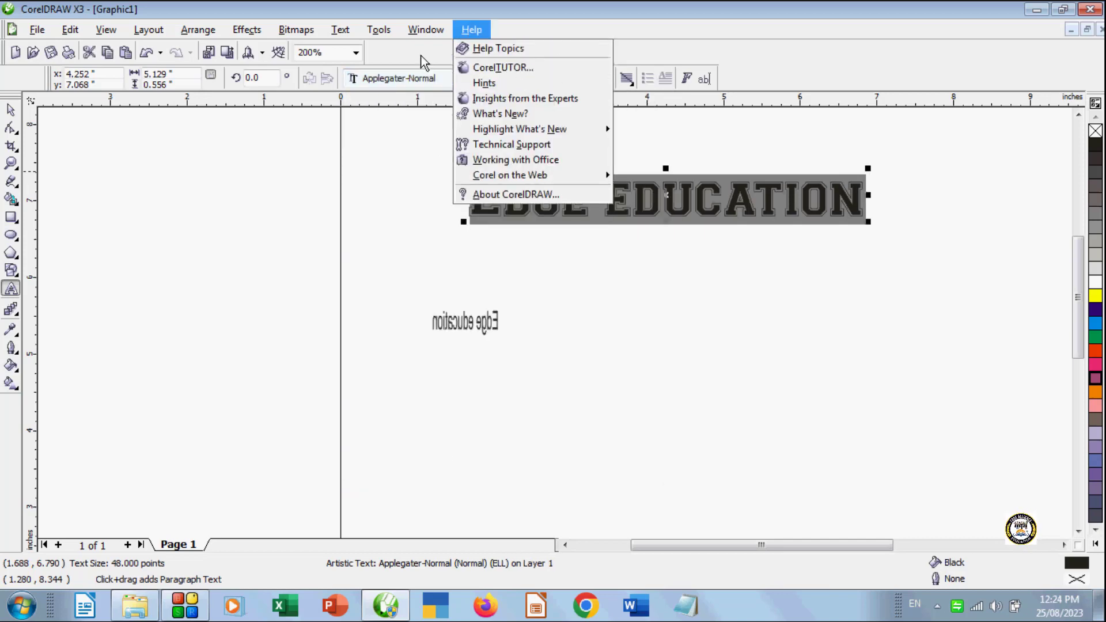
left_click(371, 113)
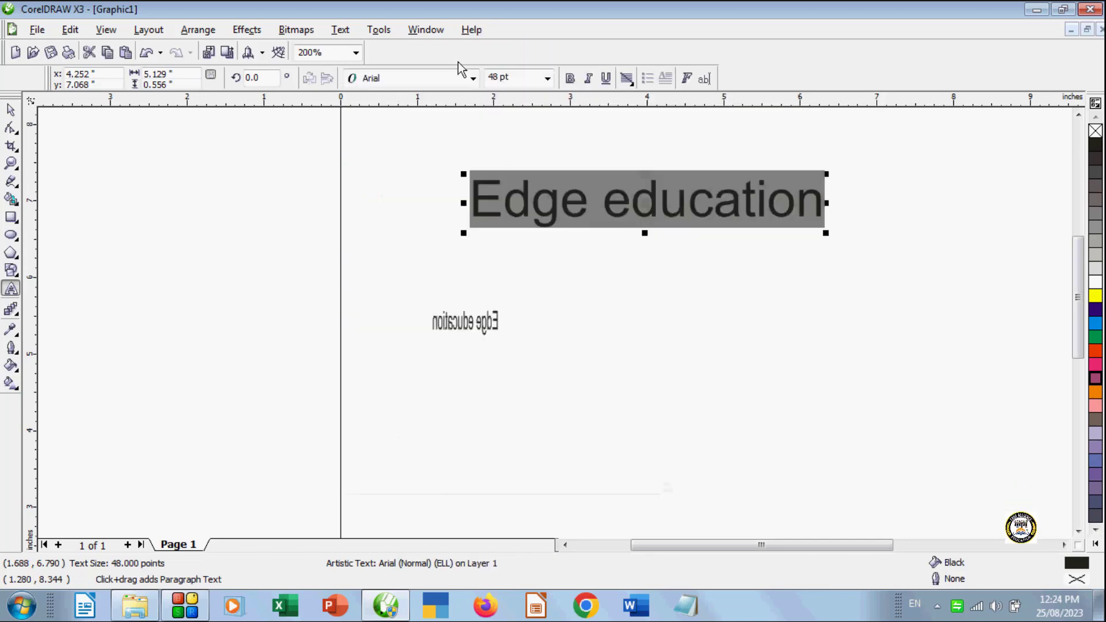
left_click(546, 78)
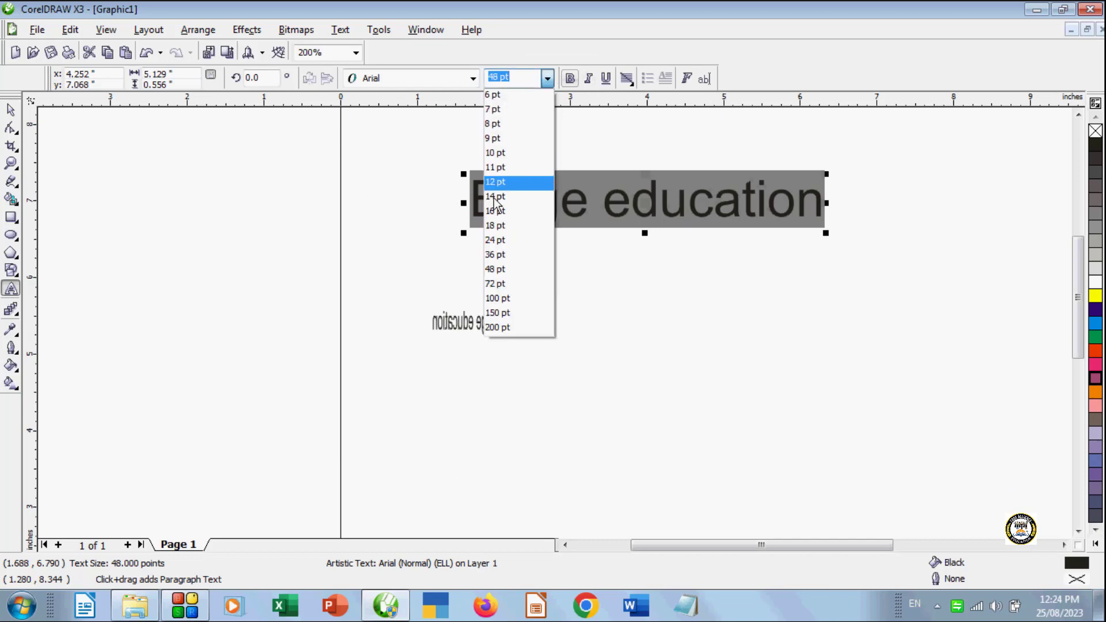
left_click(501, 249)
left_click(746, 197)
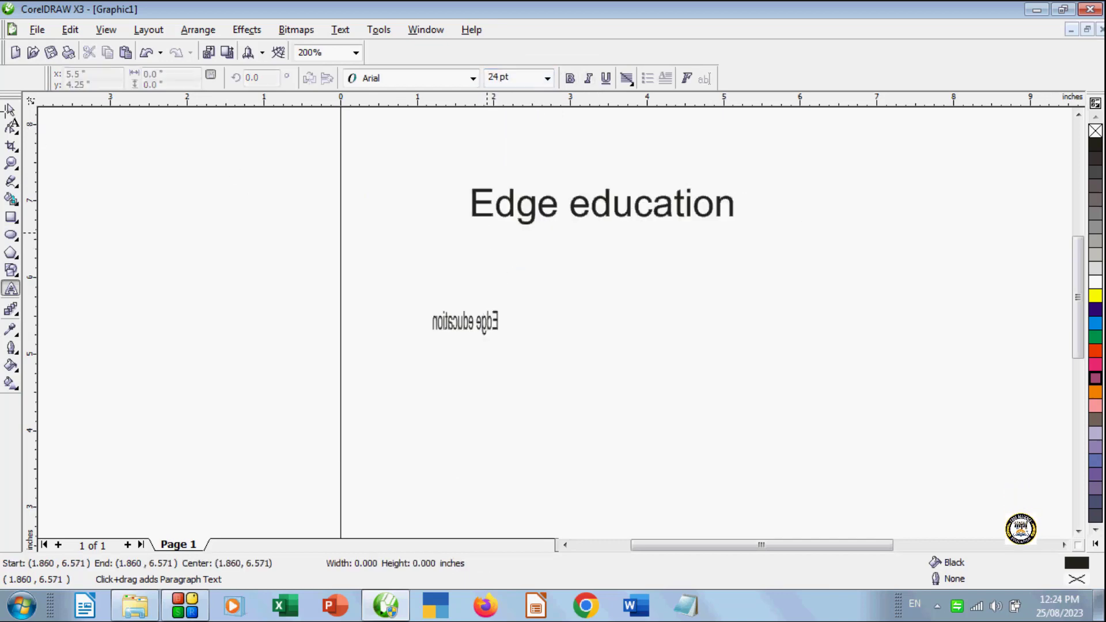
left_click(9, 109)
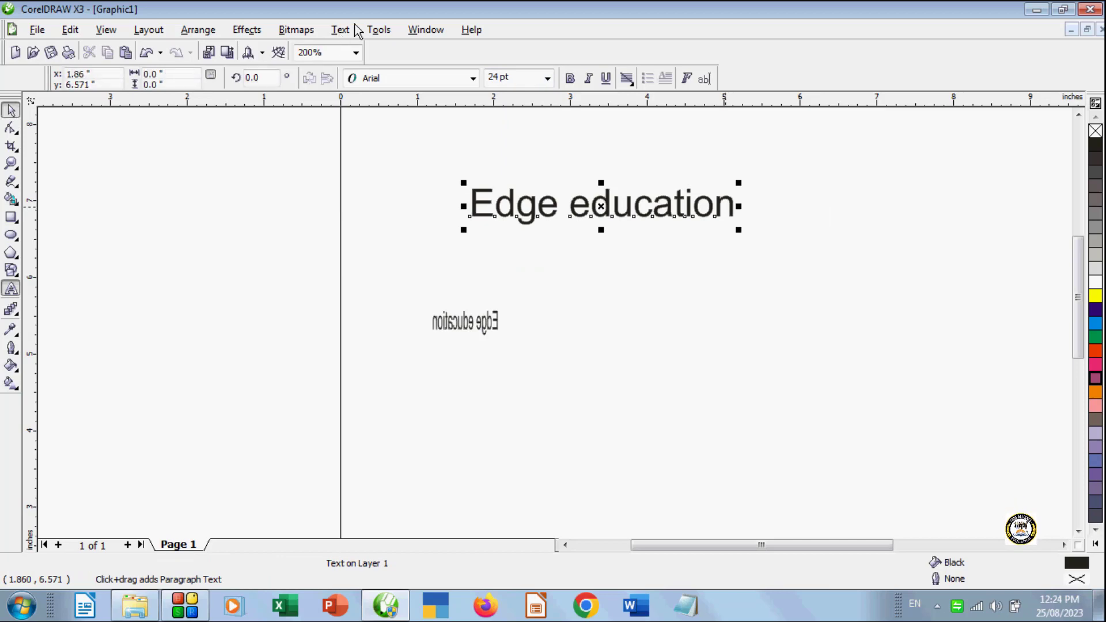
left_click(355, 27)
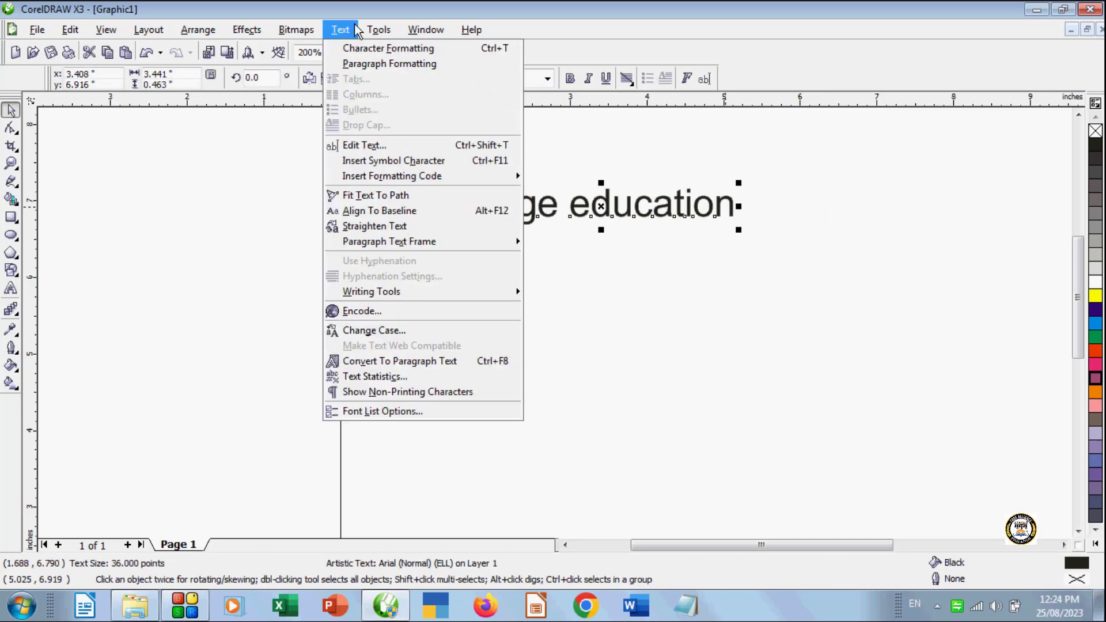
left_click(622, 326)
left_click(521, 225)
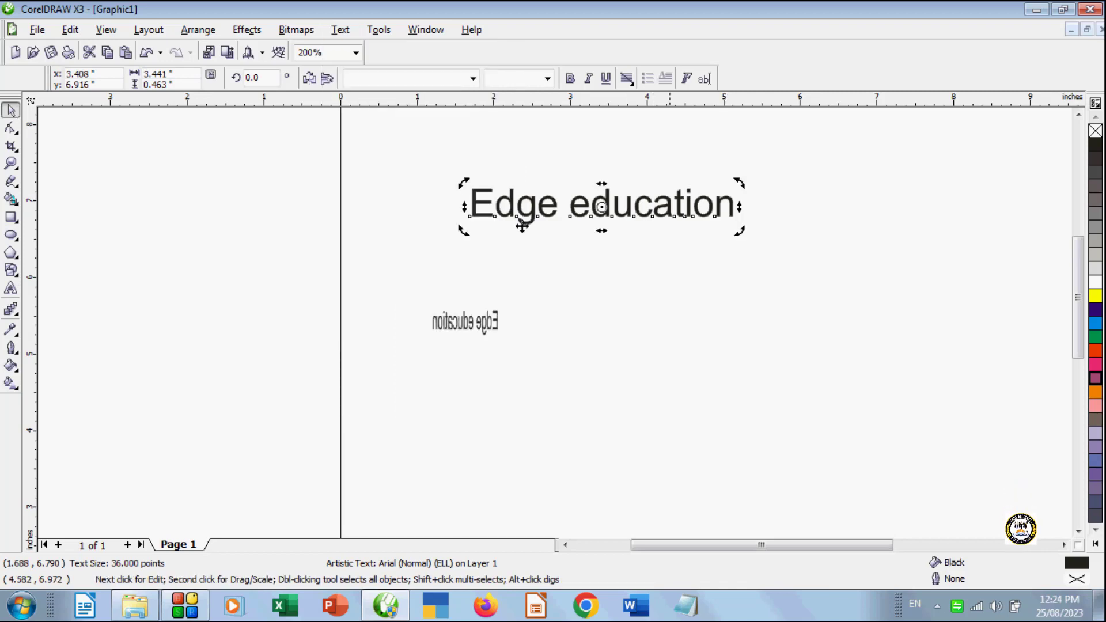
Select the whole upper text for editing and change its case to lowercase
left_click(10, 287)
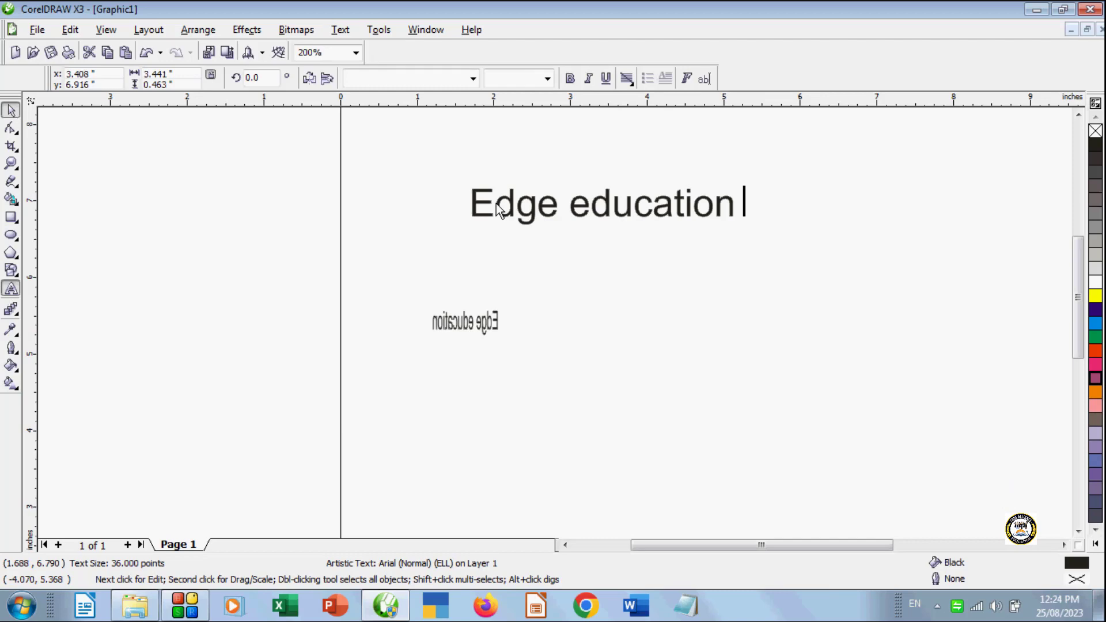
key("ctrl+a")
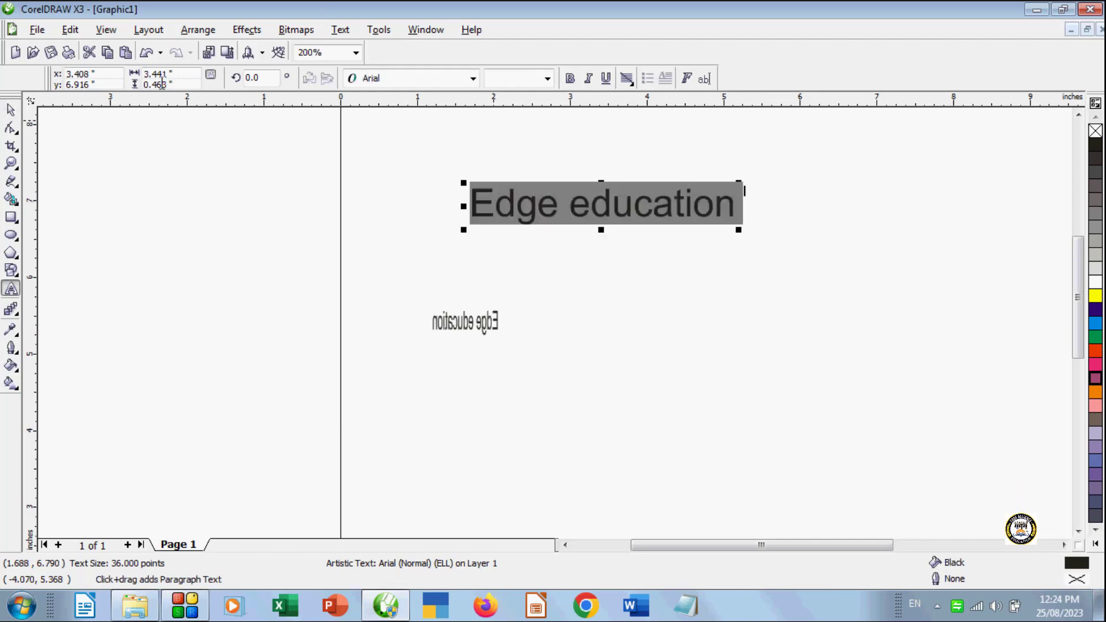
left_click(340, 30)
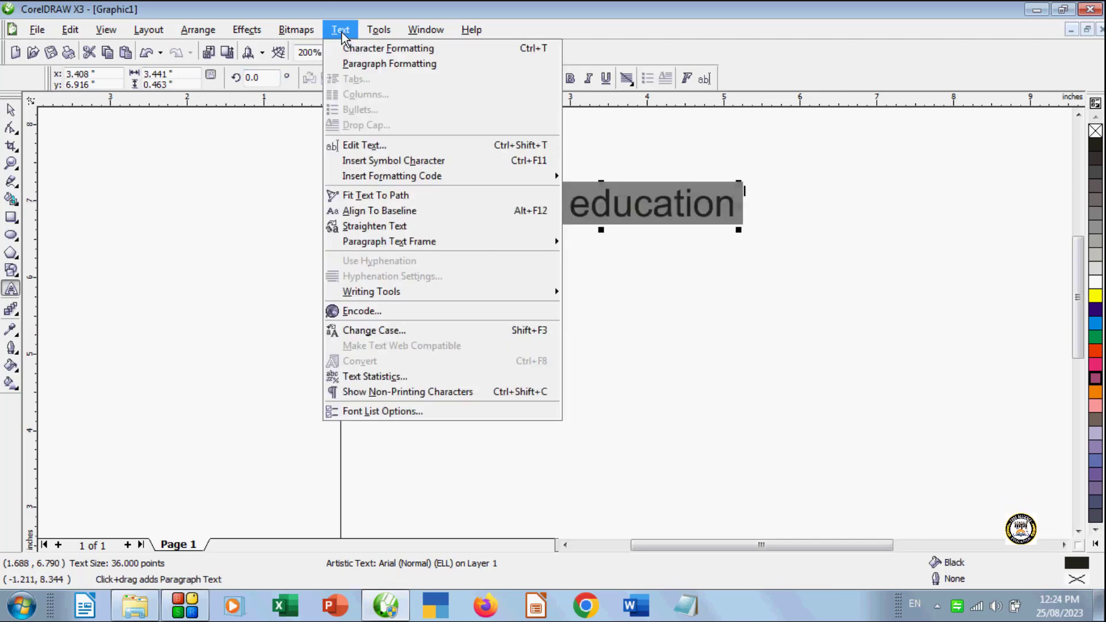
left_click(375, 331)
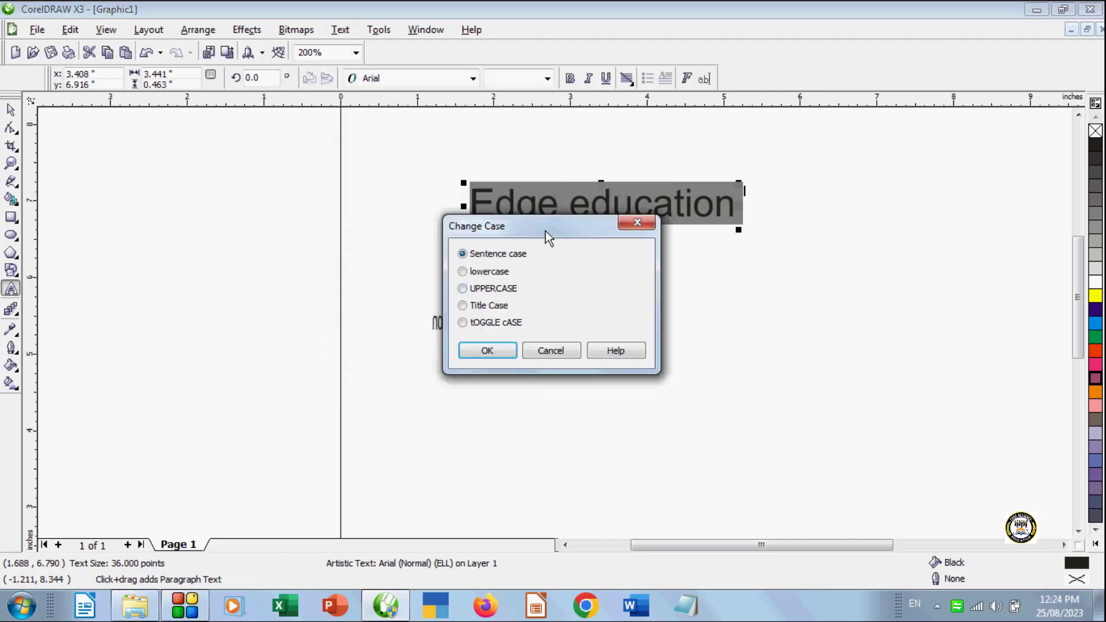
left_click_drag(545, 230, 307, 181)
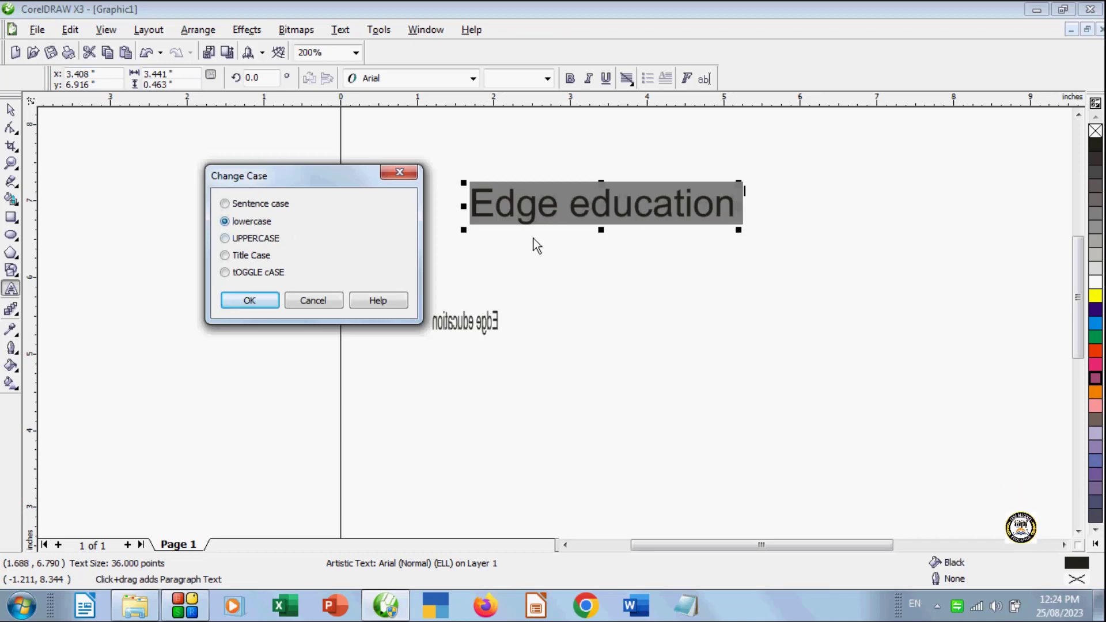
left_click(249, 301)
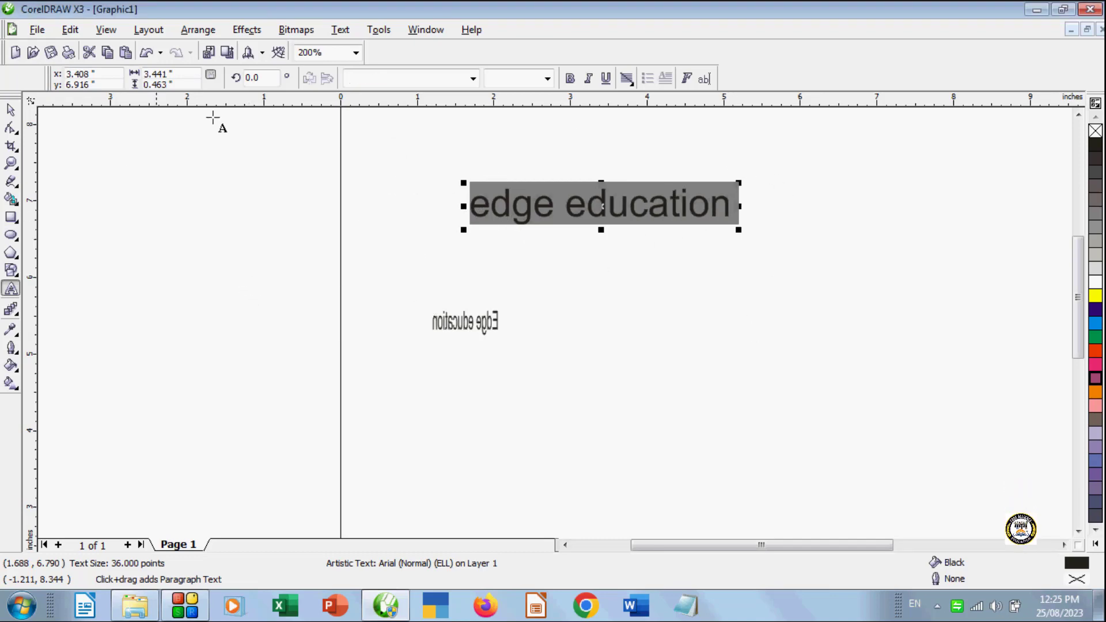
Change the case of the selected upper text to UPPERCASE
left_click(339, 29)
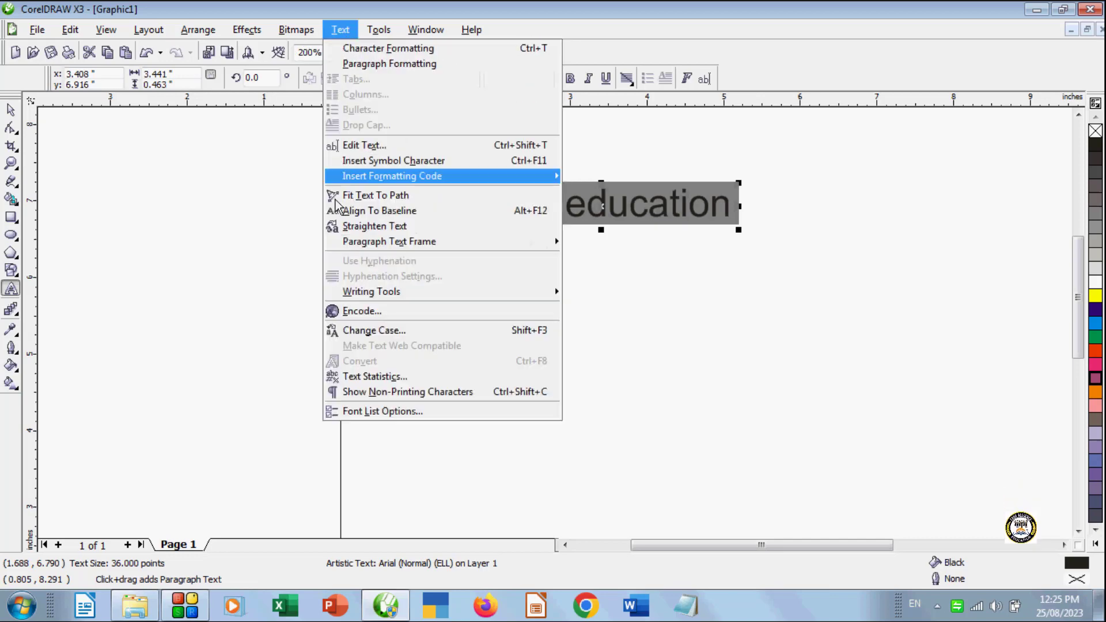
left_click(374, 330)
left_click_drag(501, 224, 279, 166)
left_click(254, 225)
left_click(264, 295)
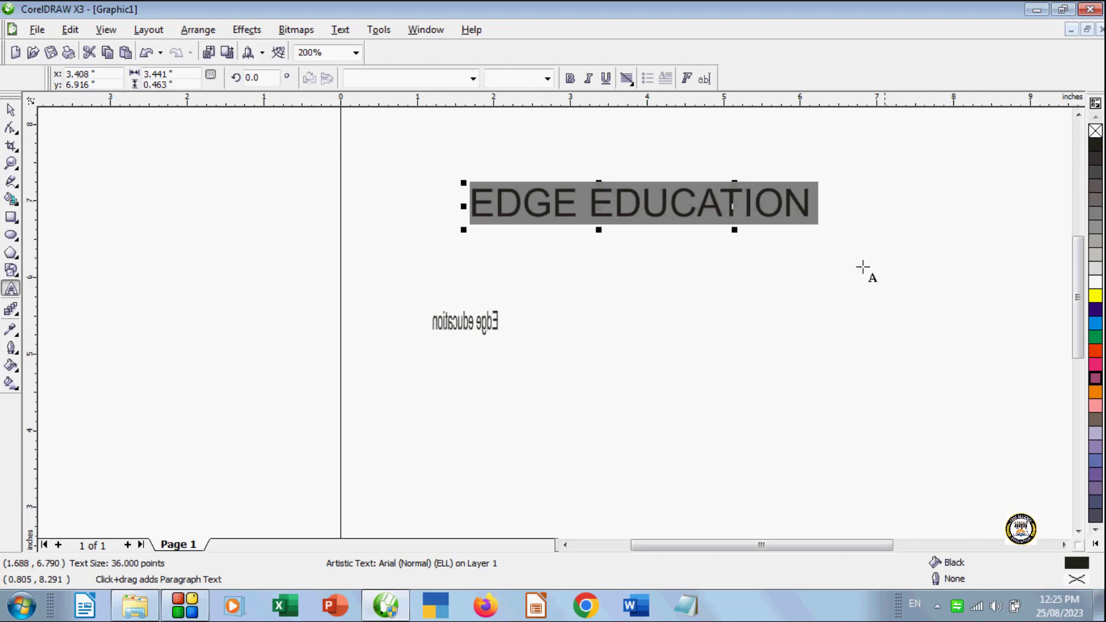
Change the case of the selected upper text to Title Case
left_click(341, 29)
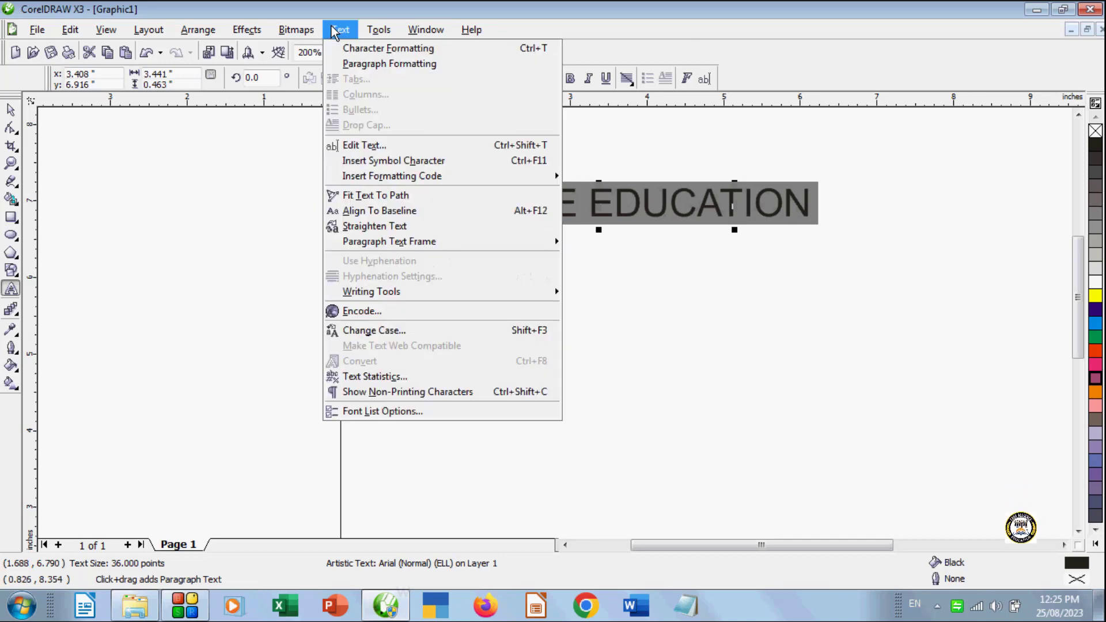
left_click(378, 330)
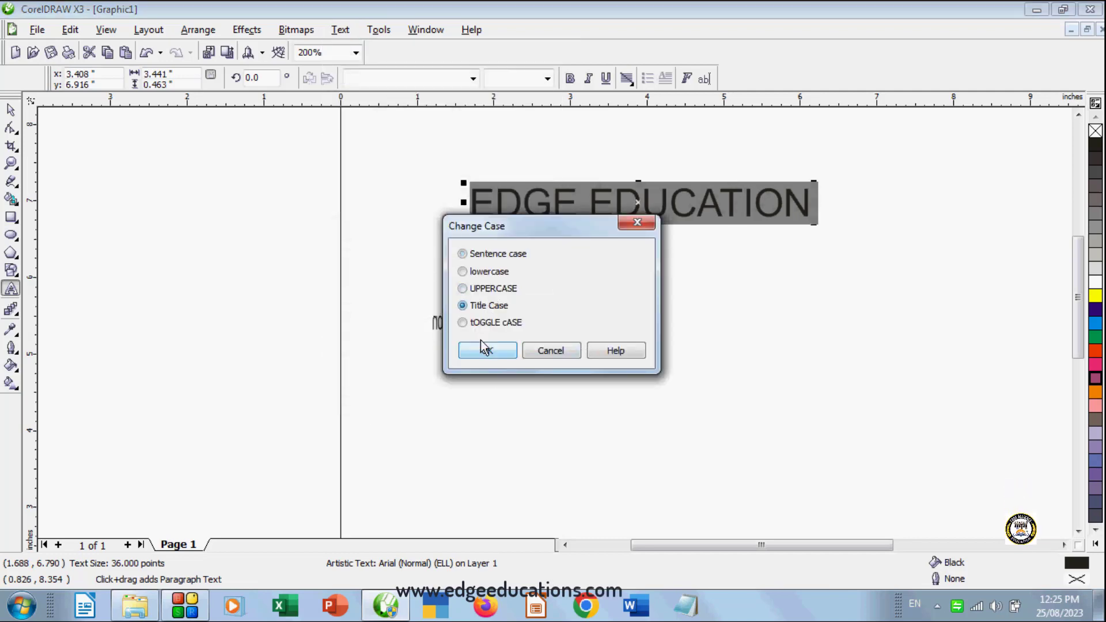
left_click(486, 351)
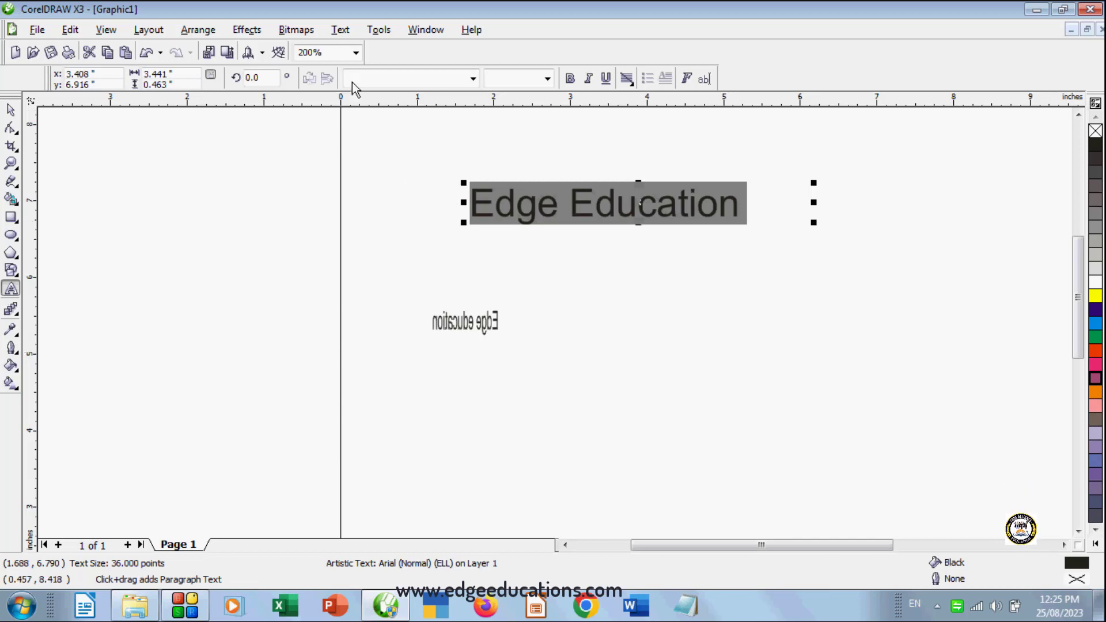
Apply tOGGLE cASE to the selected upper text and deselect it
left_click(339, 32)
left_click(391, 331)
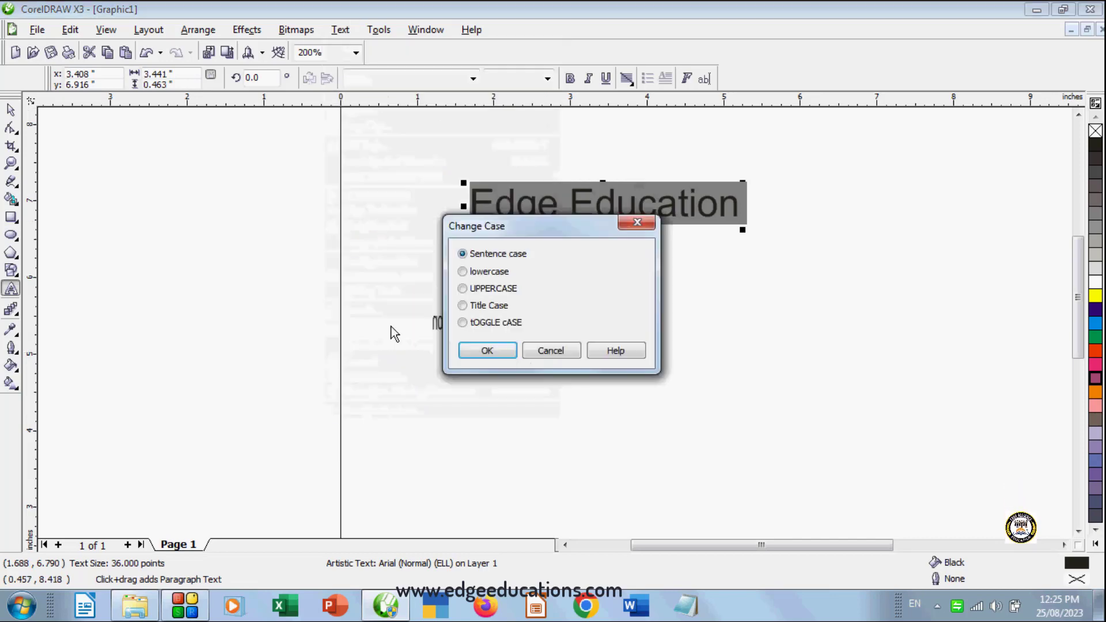
left_click(488, 324)
left_click_drag(521, 233, 193, 156)
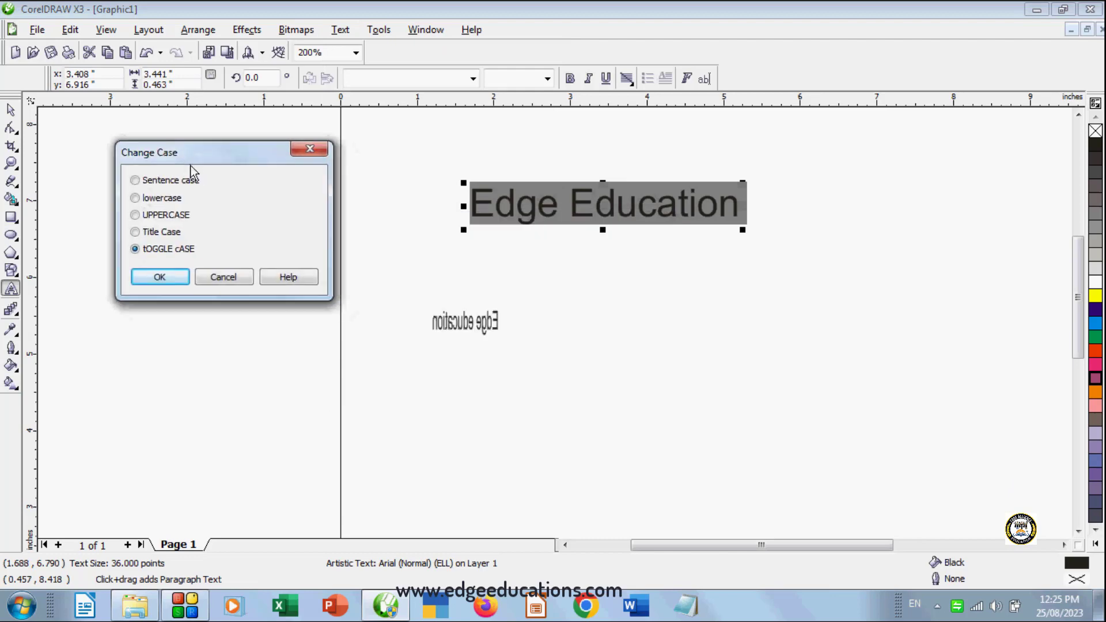
left_click(160, 275)
left_click(580, 230)
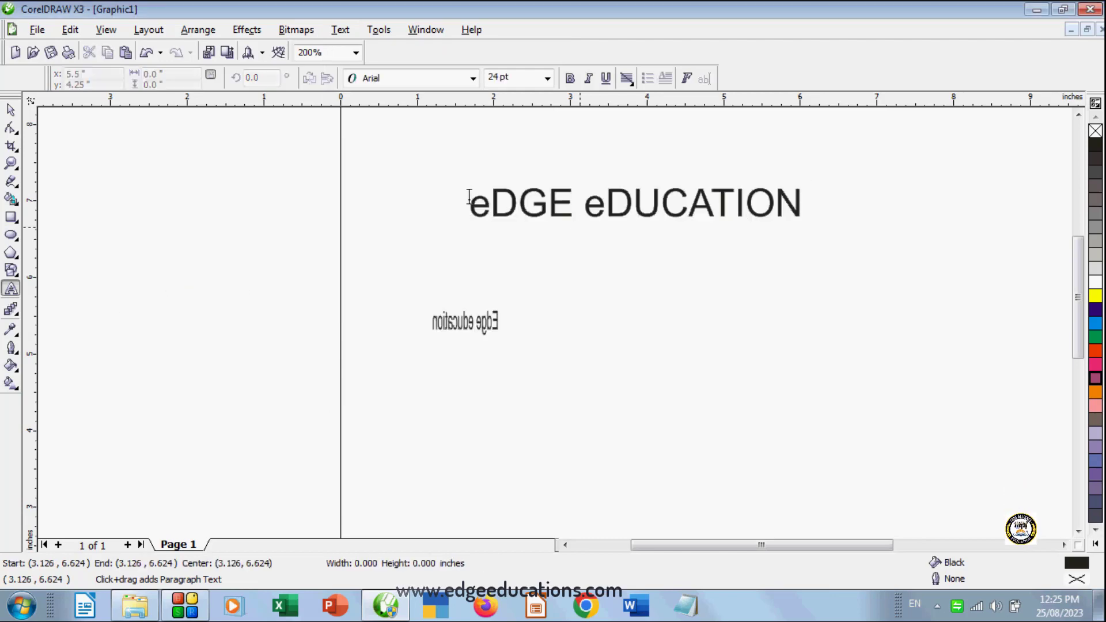
double_click(605, 206)
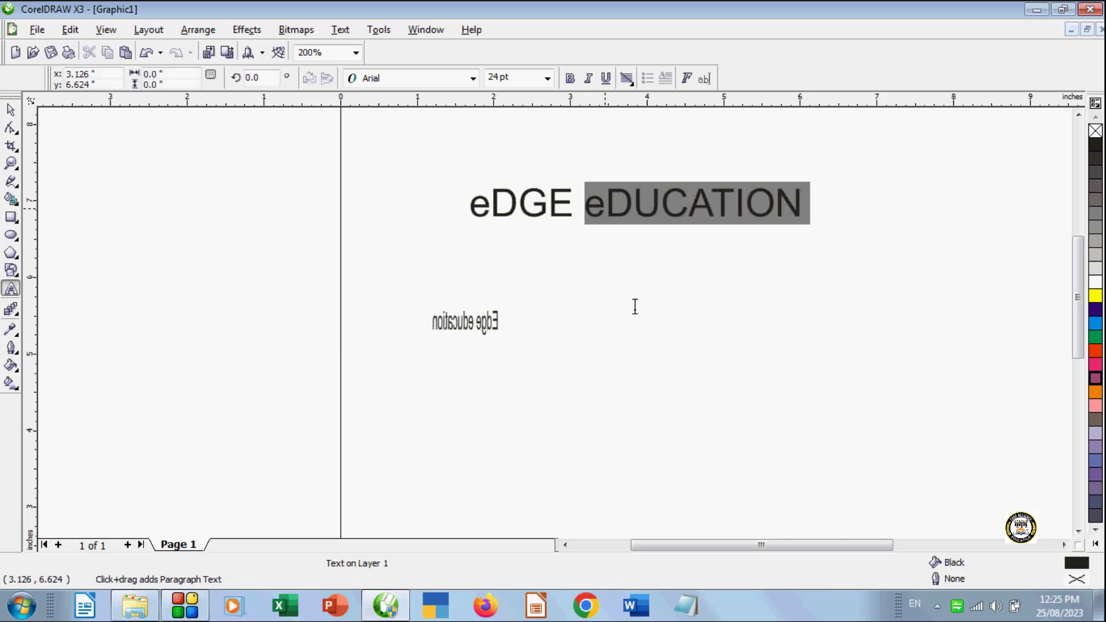
left_click(615, 204)
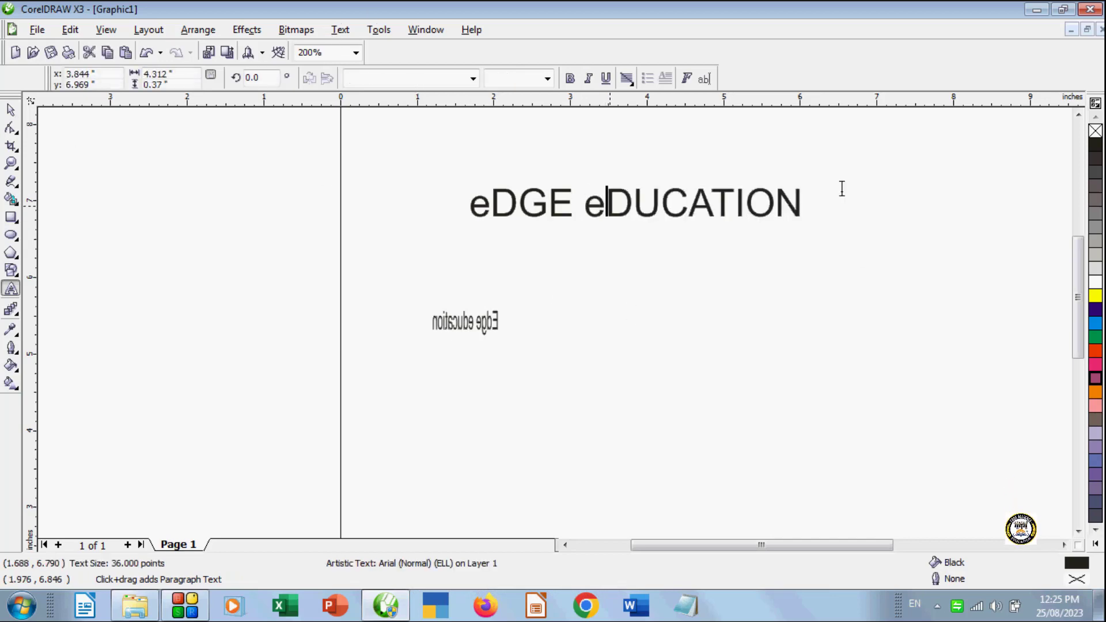
left_click(340, 30)
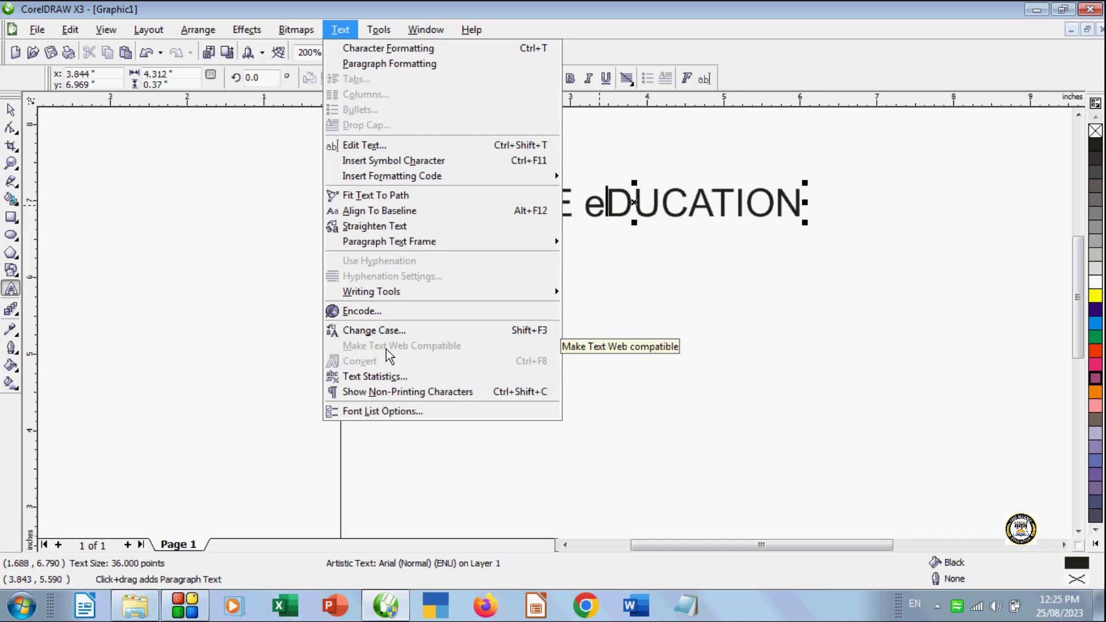
left_click(679, 317)
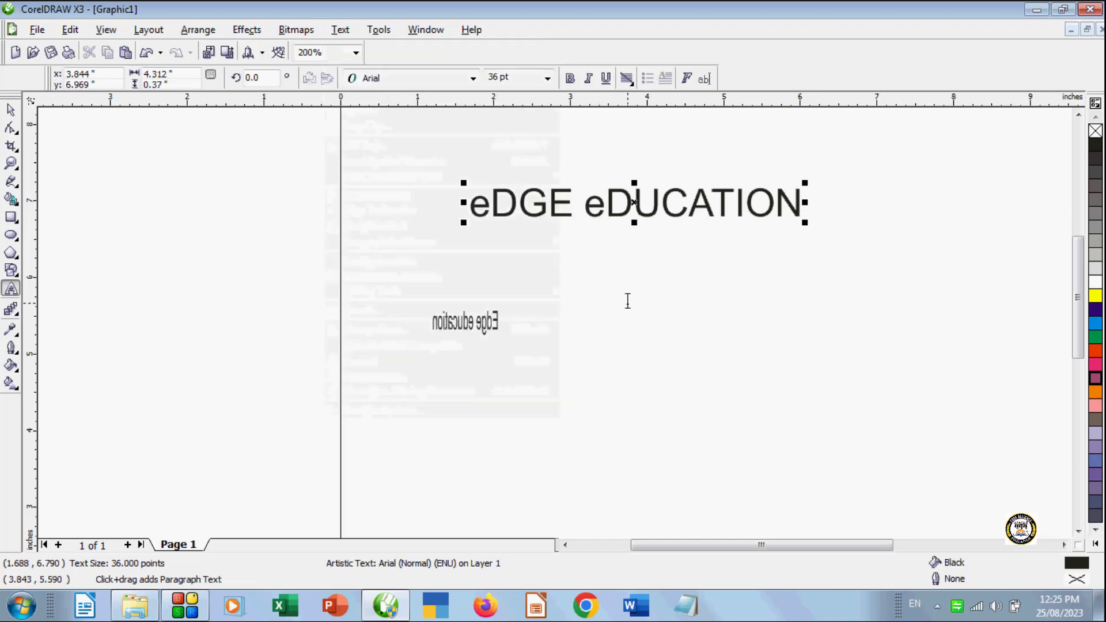
left_click(487, 311)
left_click(543, 326)
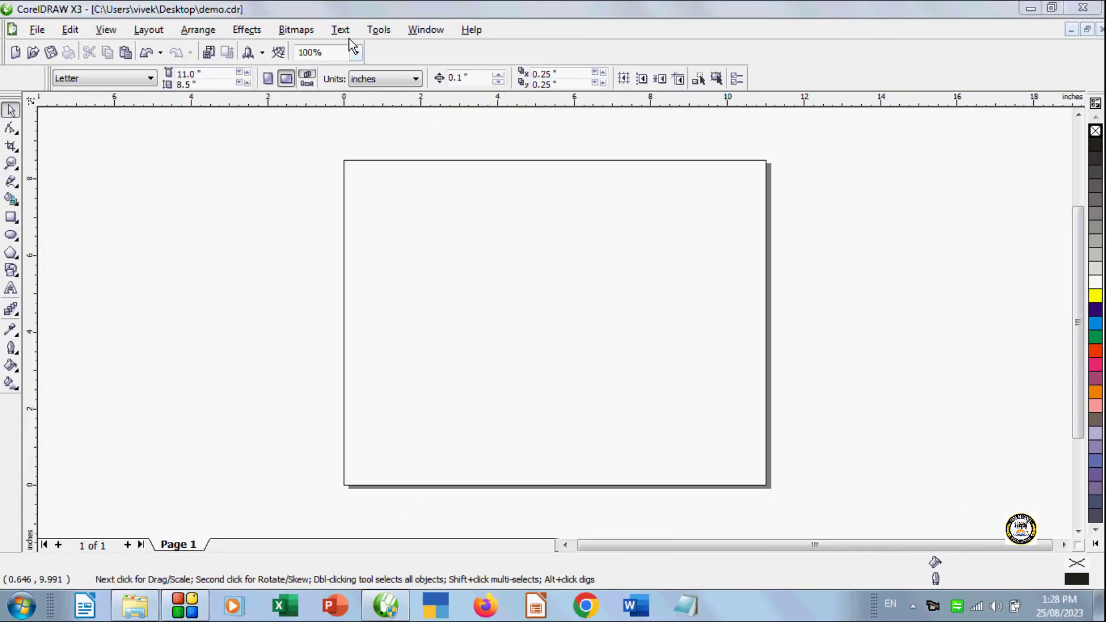
left_click(348, 30)
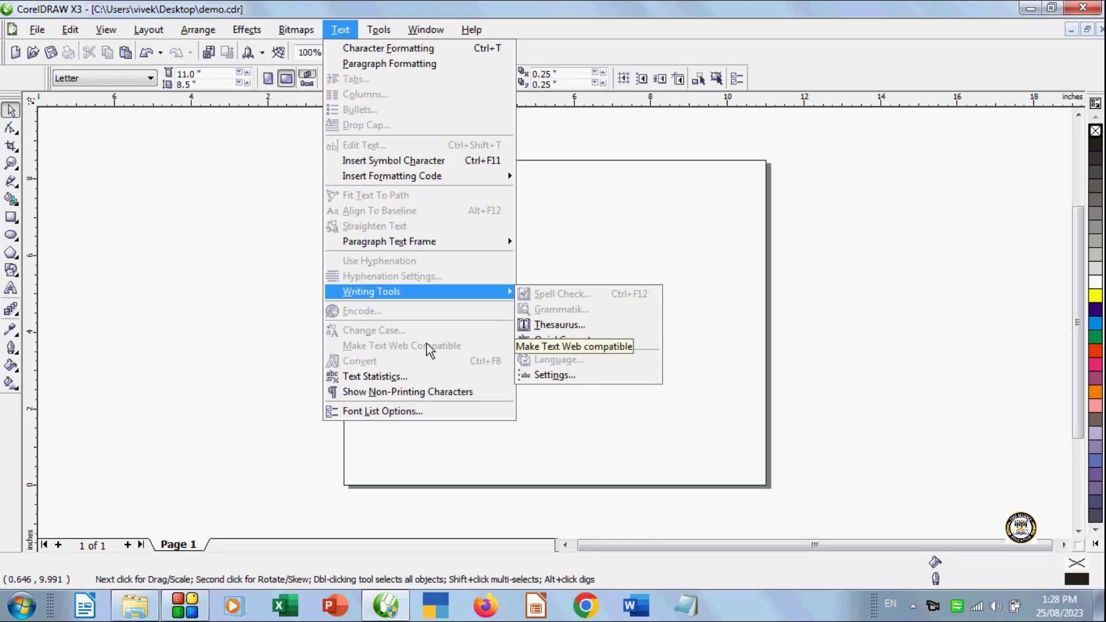
left_click(159, 303)
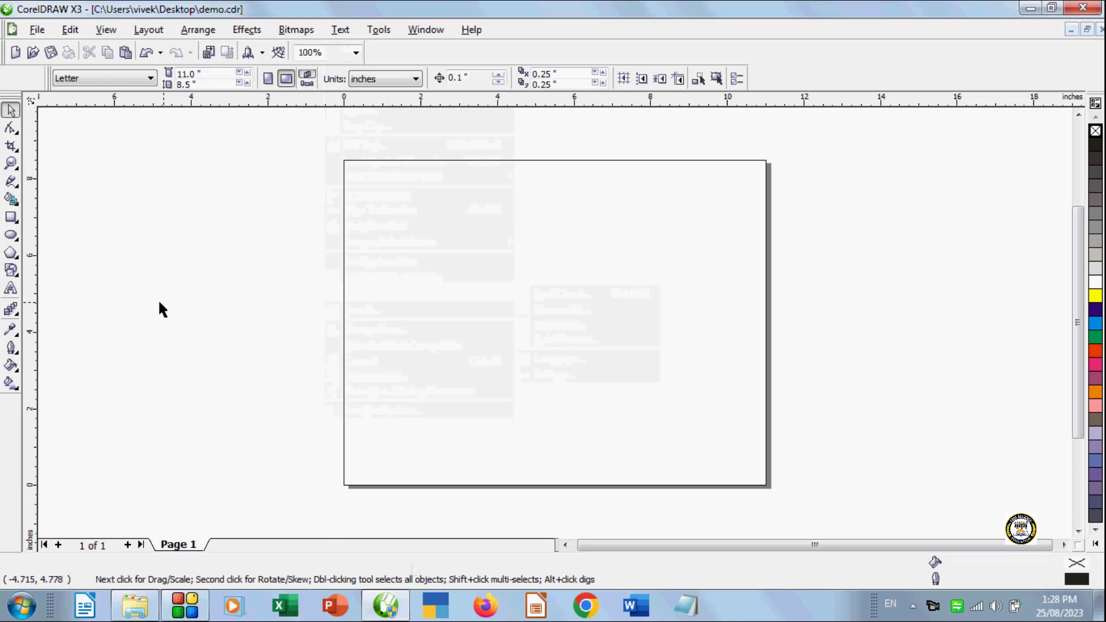
Add the artistic text "Edge Educations" at 48 pt near the upper left corner of the page
left_click(11, 289)
left_click(374, 228)
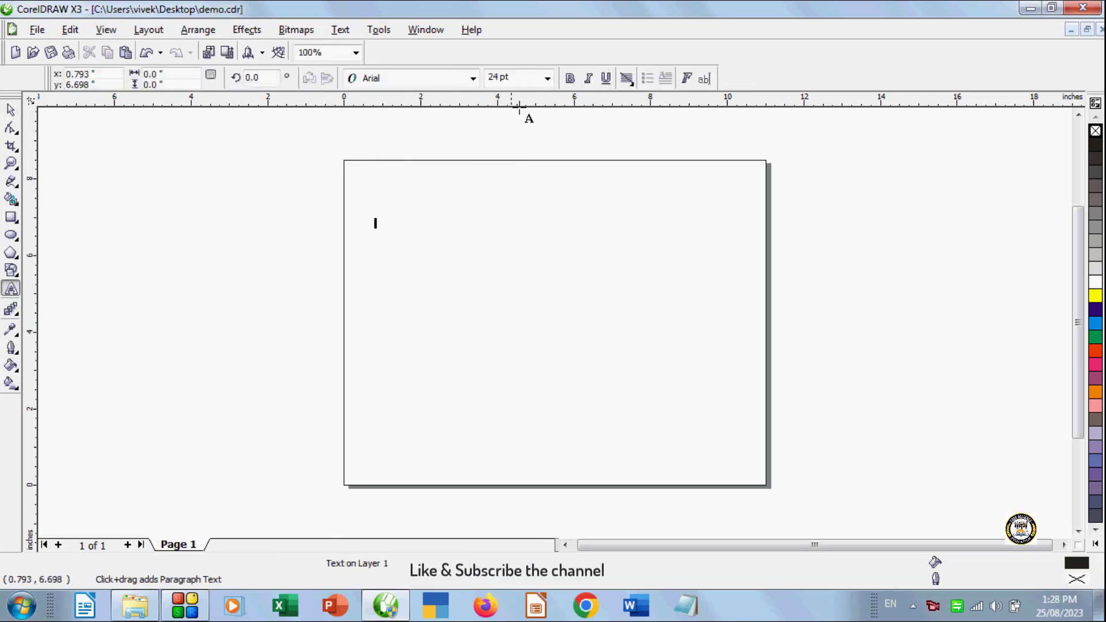
left_click(547, 77)
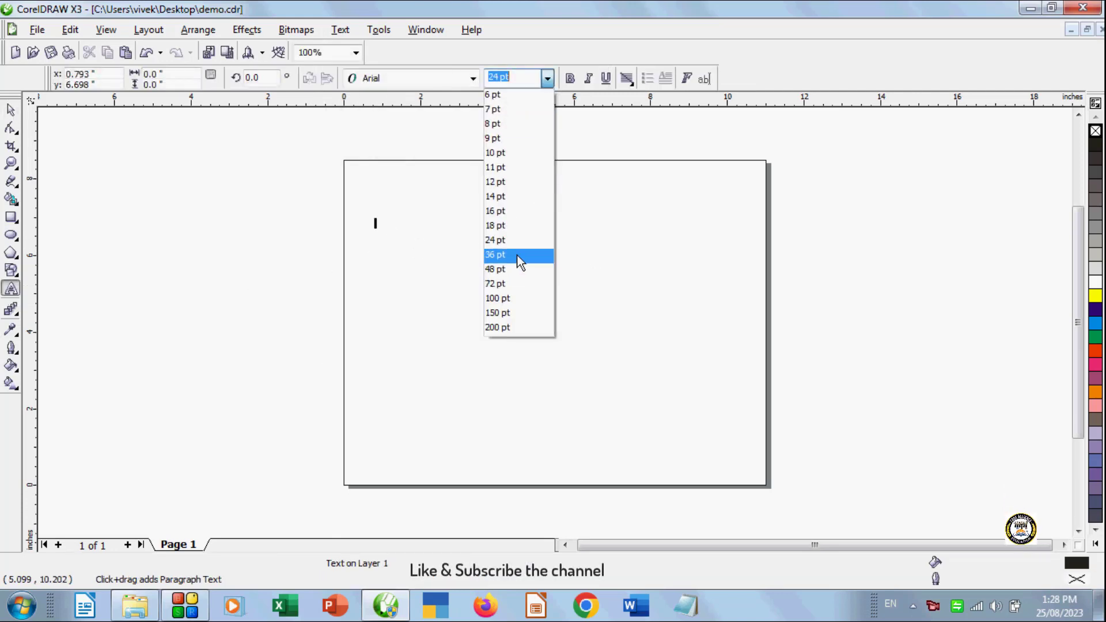
left_click(504, 269)
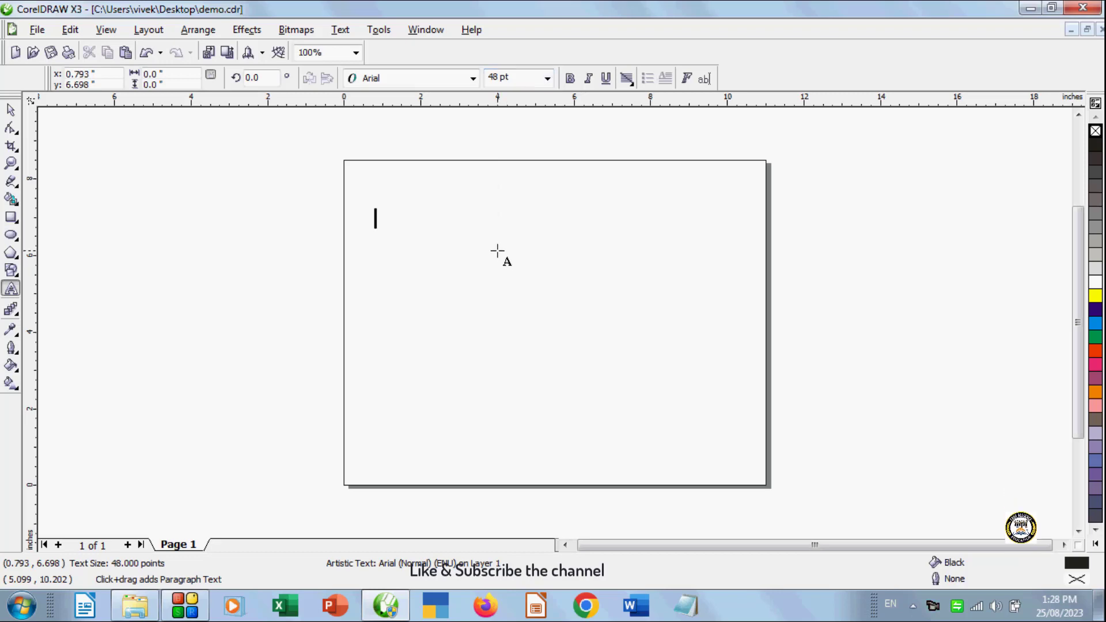
type("Edge E")
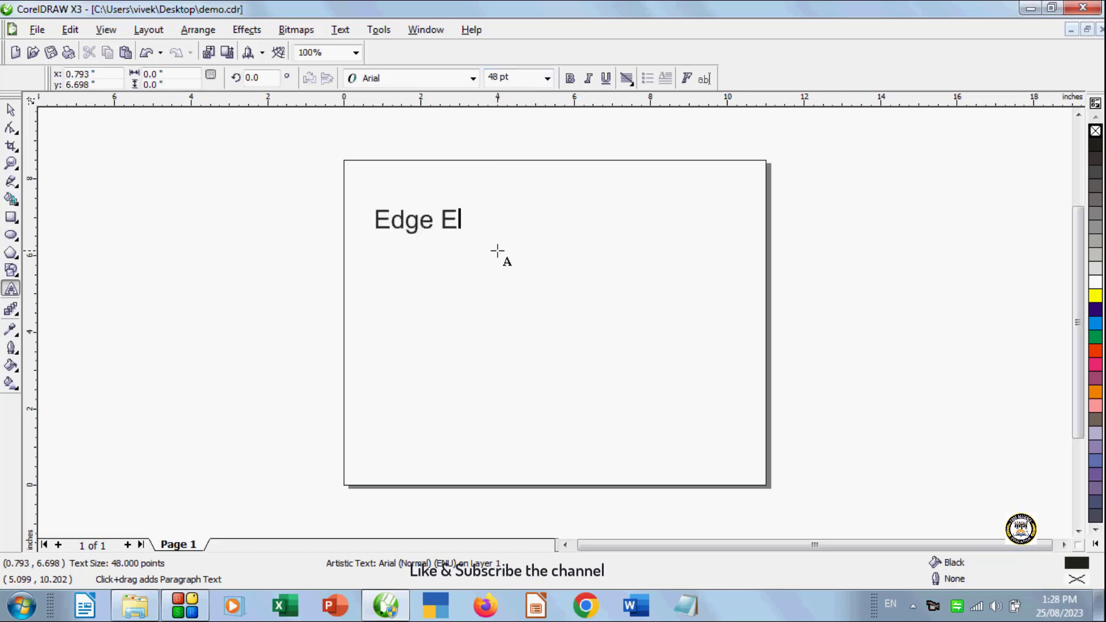
type("ducations")
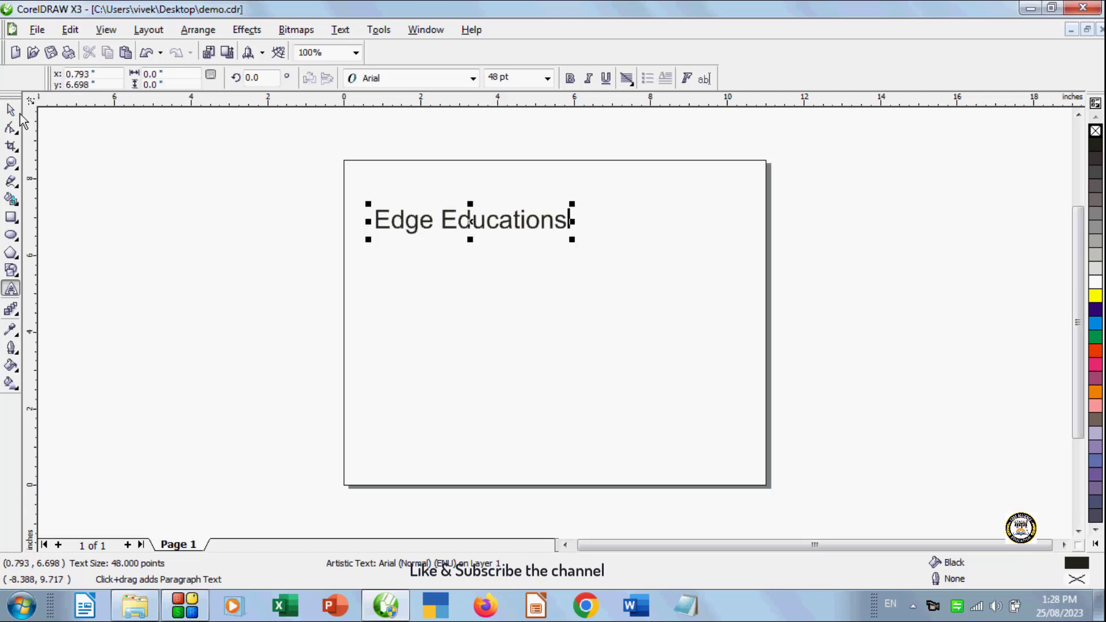
Duplicate the "Edge Educations" text and move the copy below the original, to about x 5.0, y 2.9 inches
key("ctrl+space")
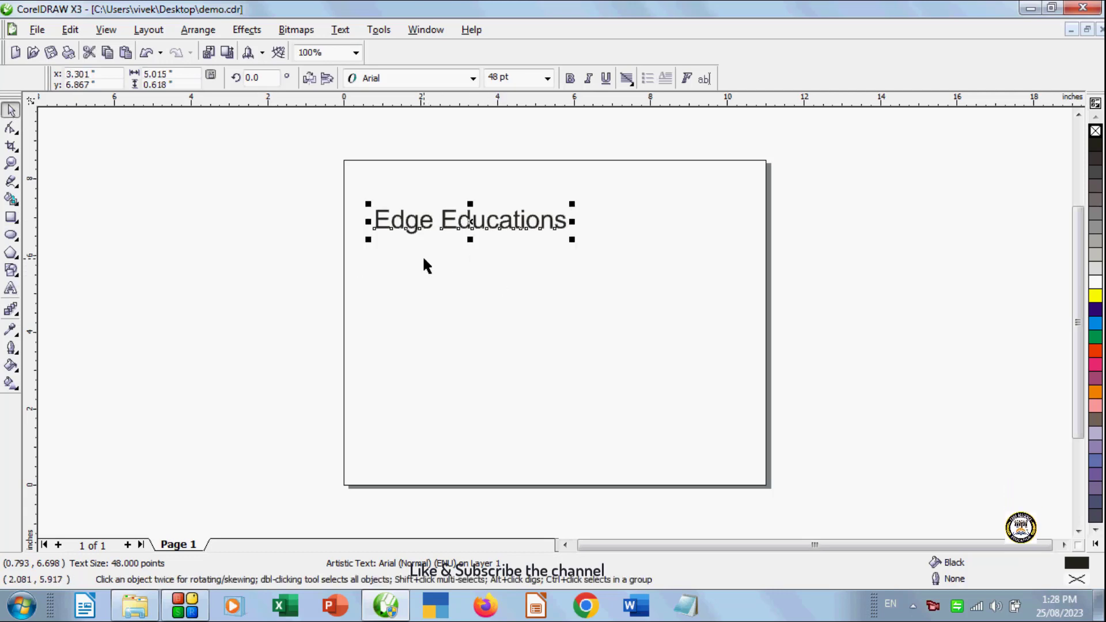
key("ctrl+d")
left_click_drag(476, 210, 532, 372)
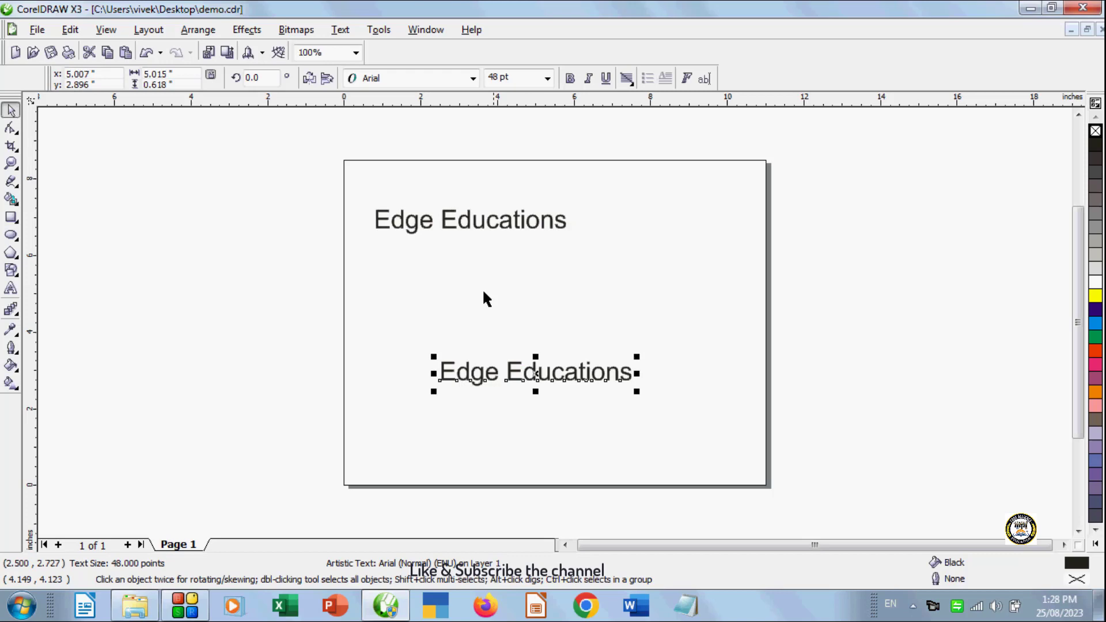
left_click(477, 243)
left_click(416, 233)
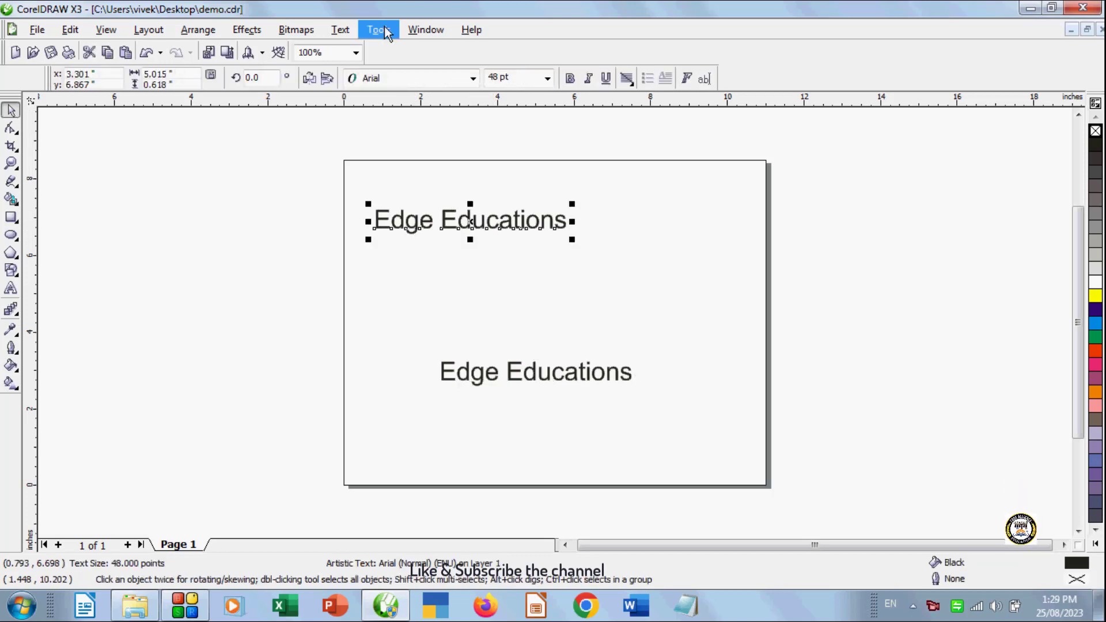
left_click(355, 30)
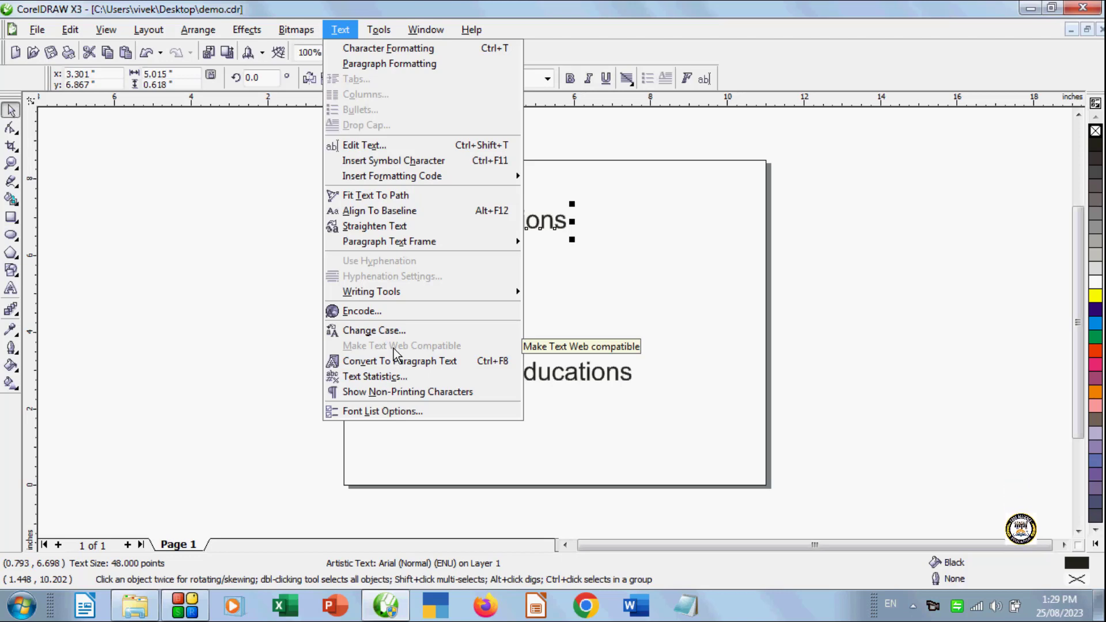
left_click(599, 285)
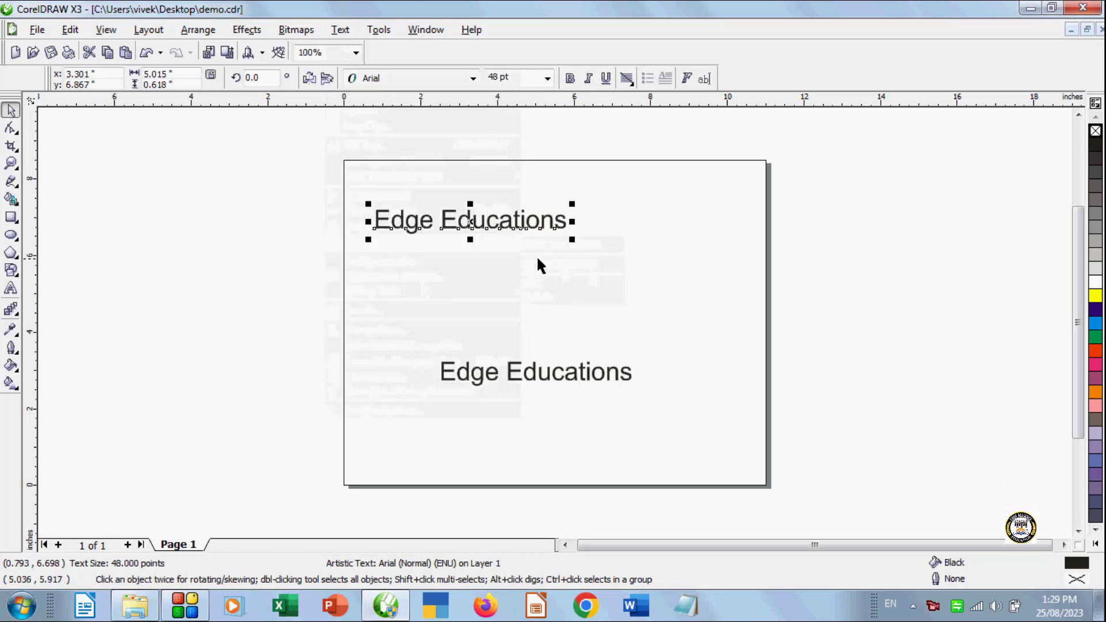
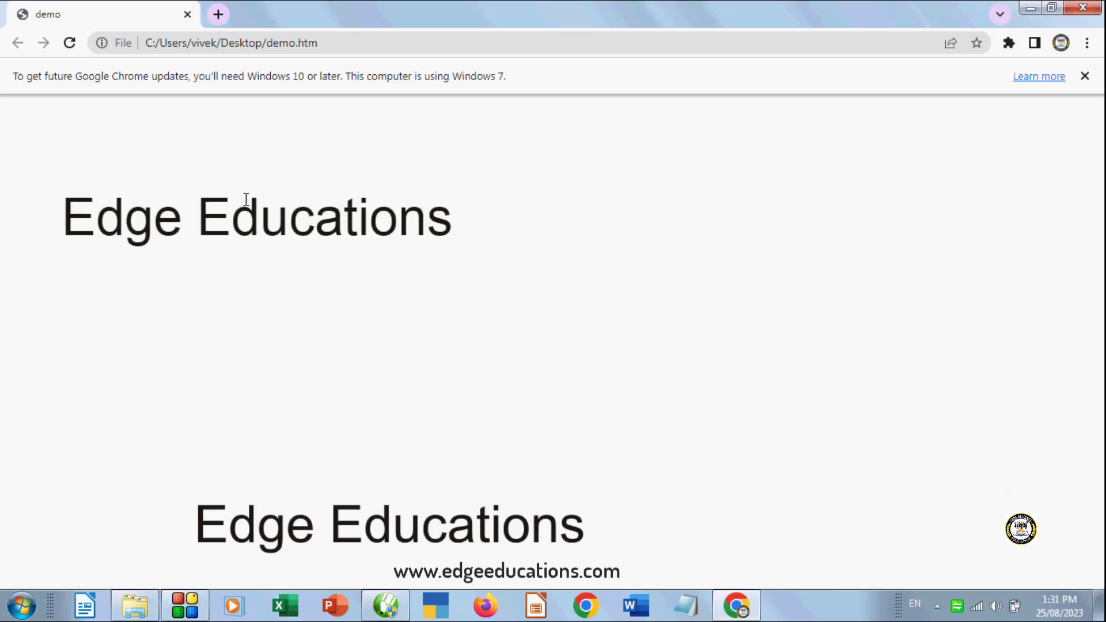
Show the page source of demo.htm and compare it with the rendered page
right_click(258, 224)
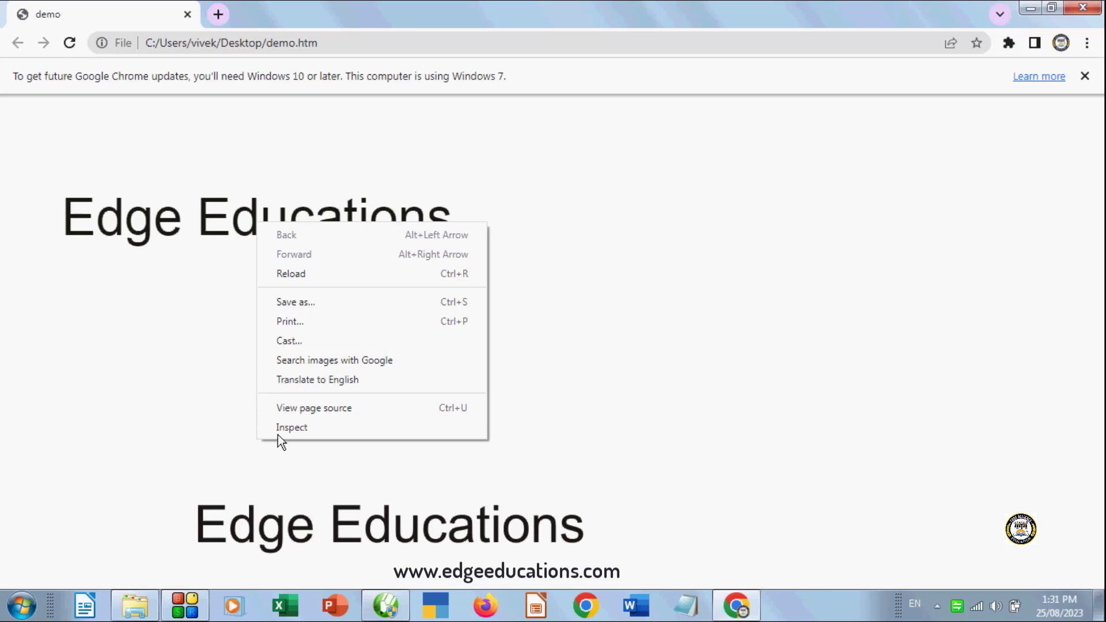
left_click(362, 406)
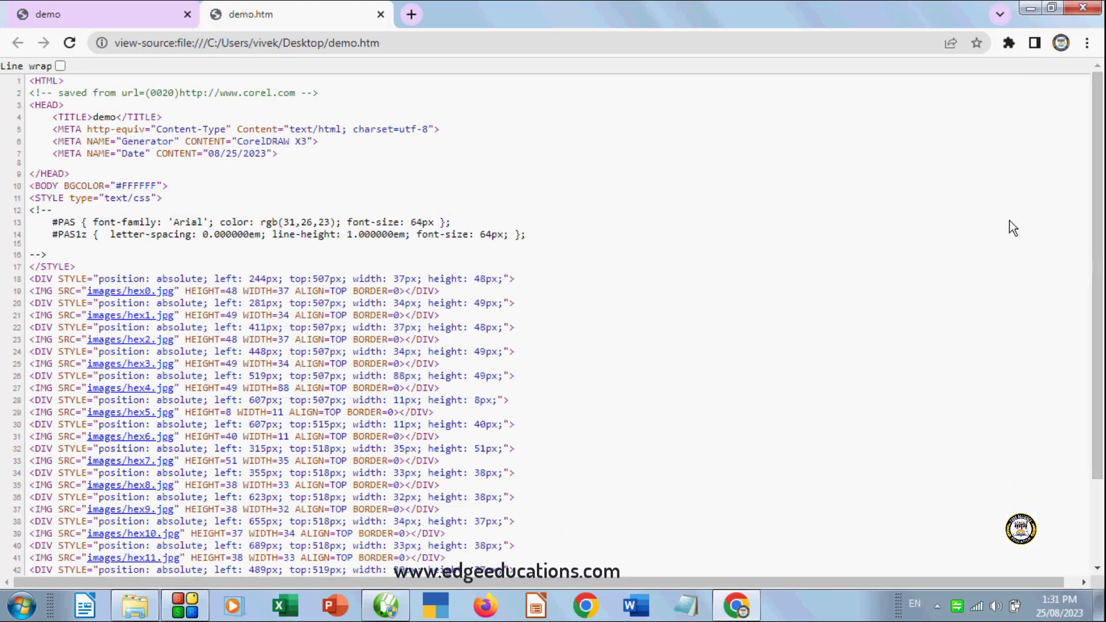
left_click(112, 11)
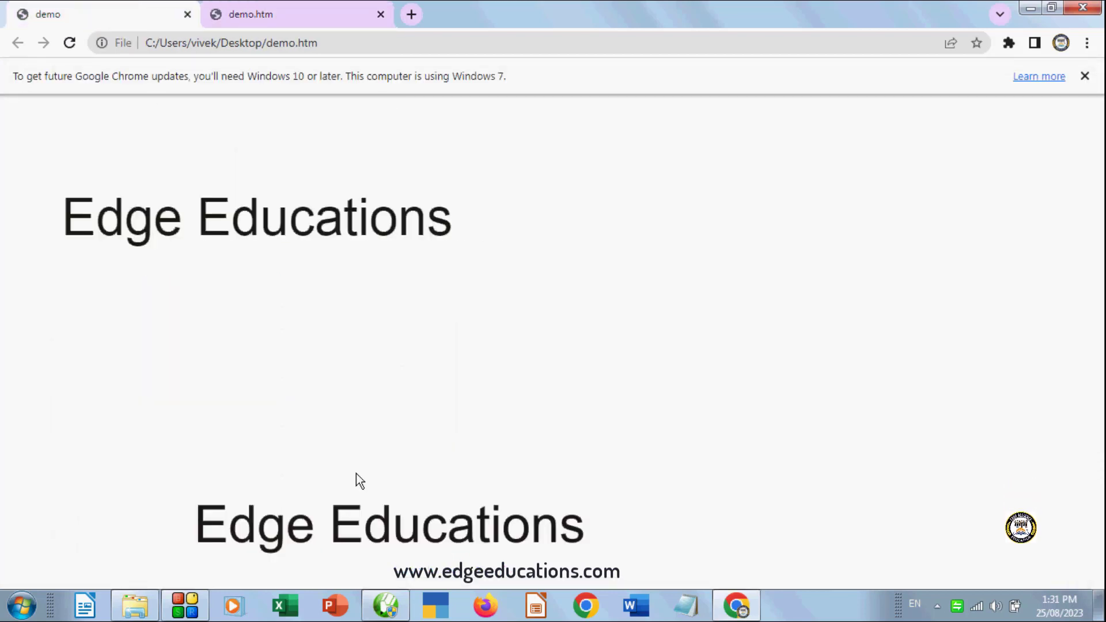
left_click(298, 23)
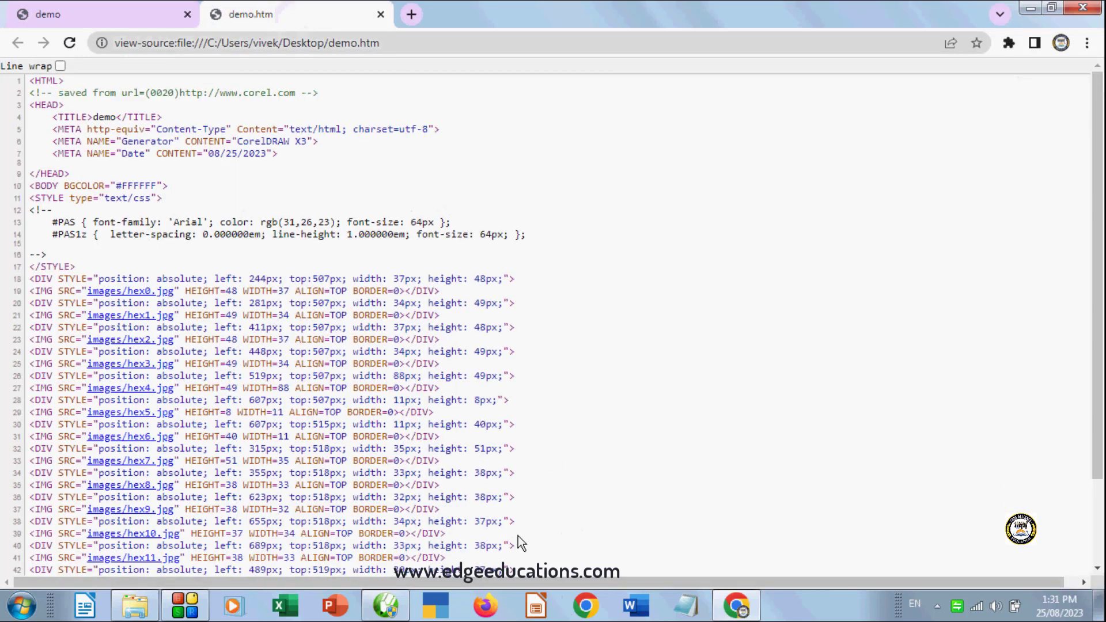
Examine the demo.htm source for the "Edge Educations" text line and the image entries, checking them against the rendered page
scroll(474, 493, "down", 3)
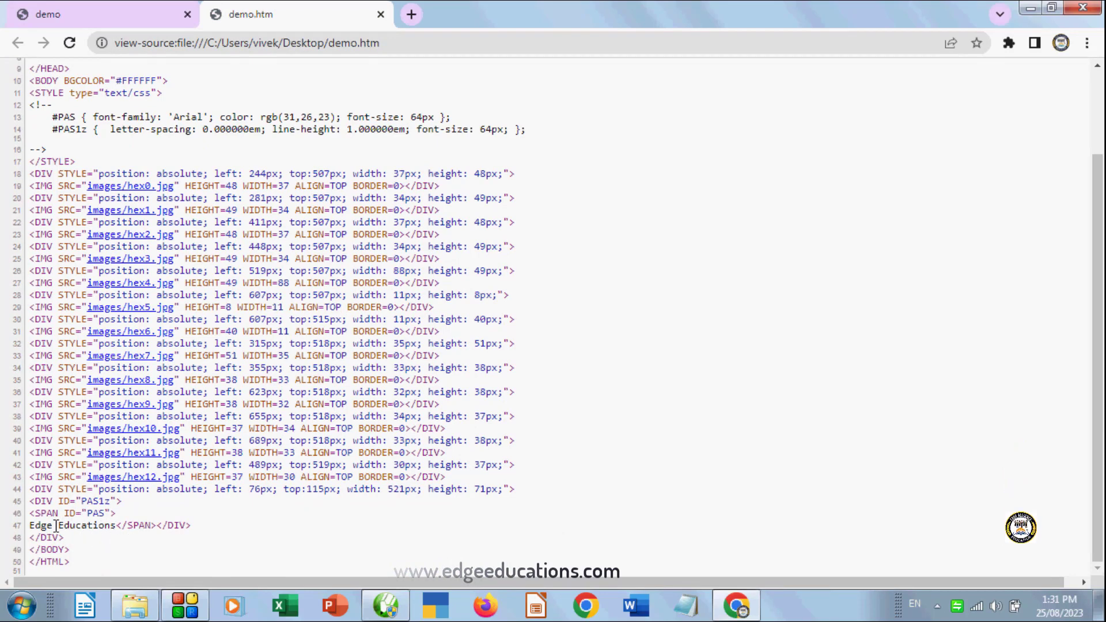
left_click_drag(53, 525, 92, 526)
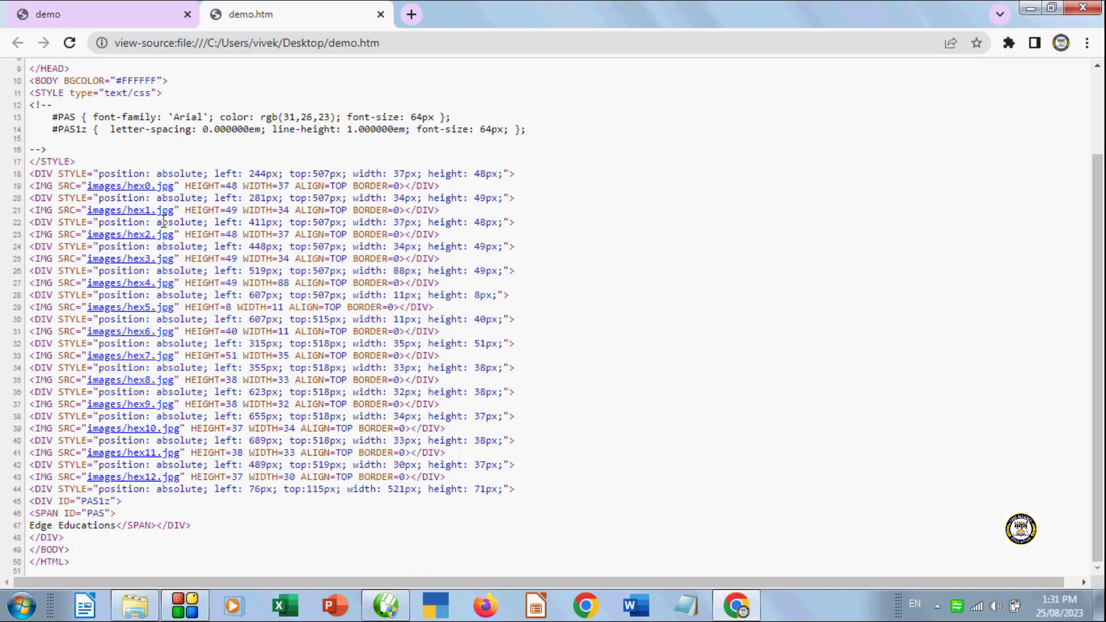
scroll(163, 222, "up", 3)
scroll(144, 427, "down", 3)
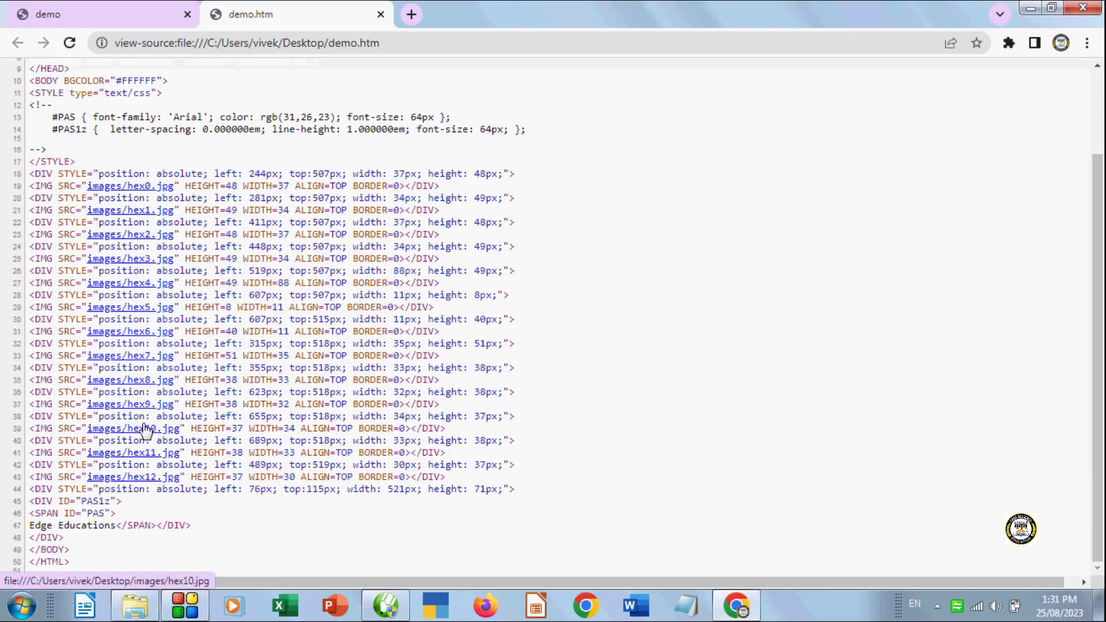
left_click(95, 14)
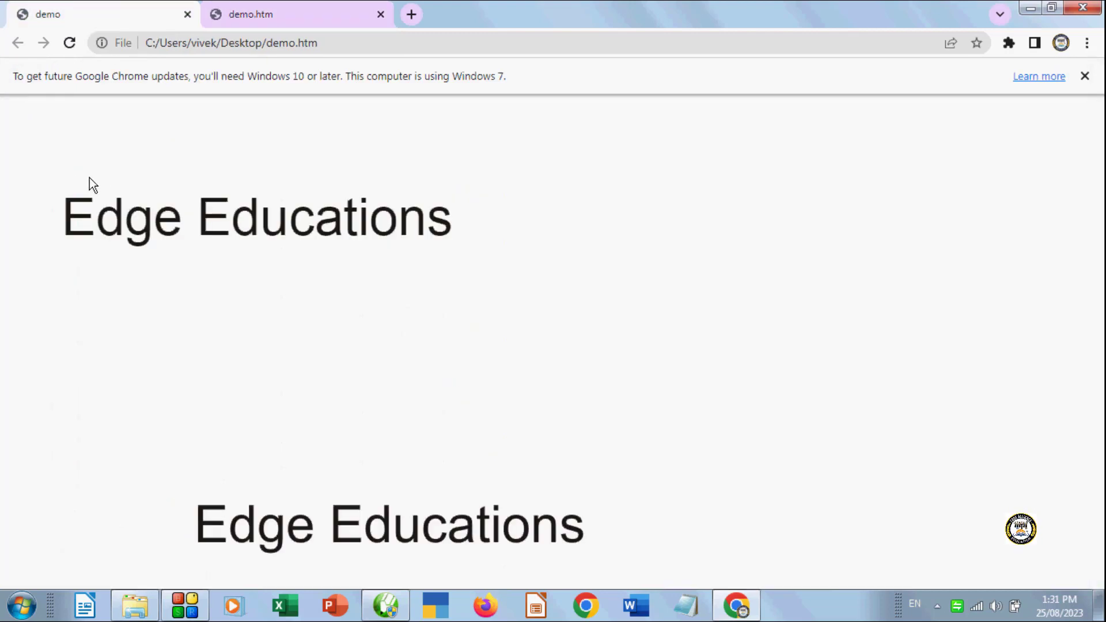
View the images hex0.jpg, hex1.jpg, hex4.jpg and hex7.jpg linked in the demo.htm source
left_click(249, 13)
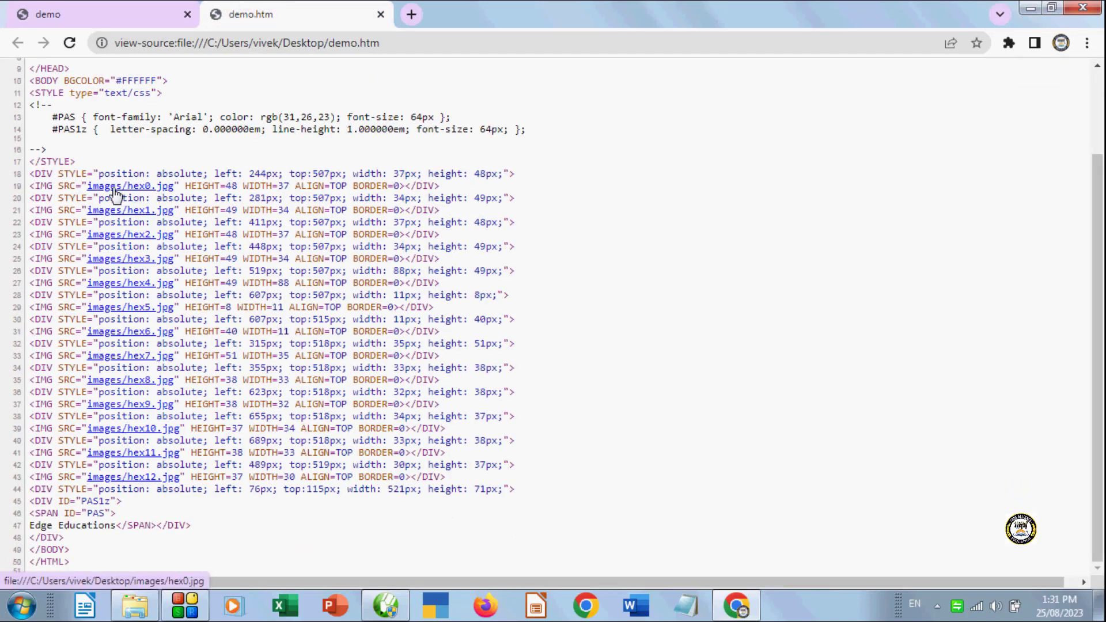
left_click(142, 197)
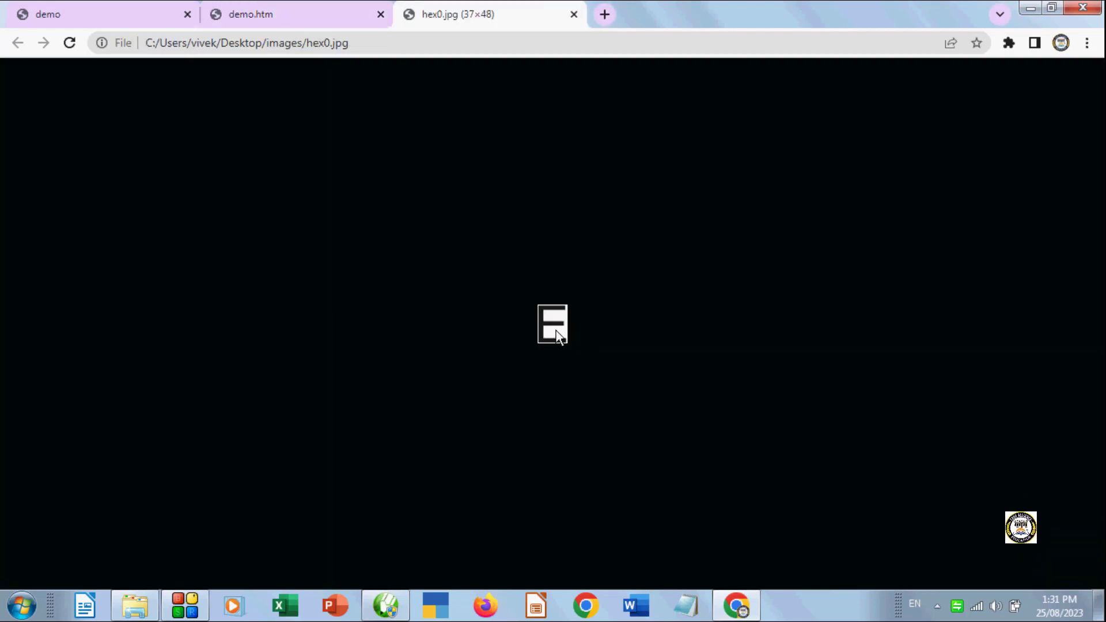
left_click(238, 14)
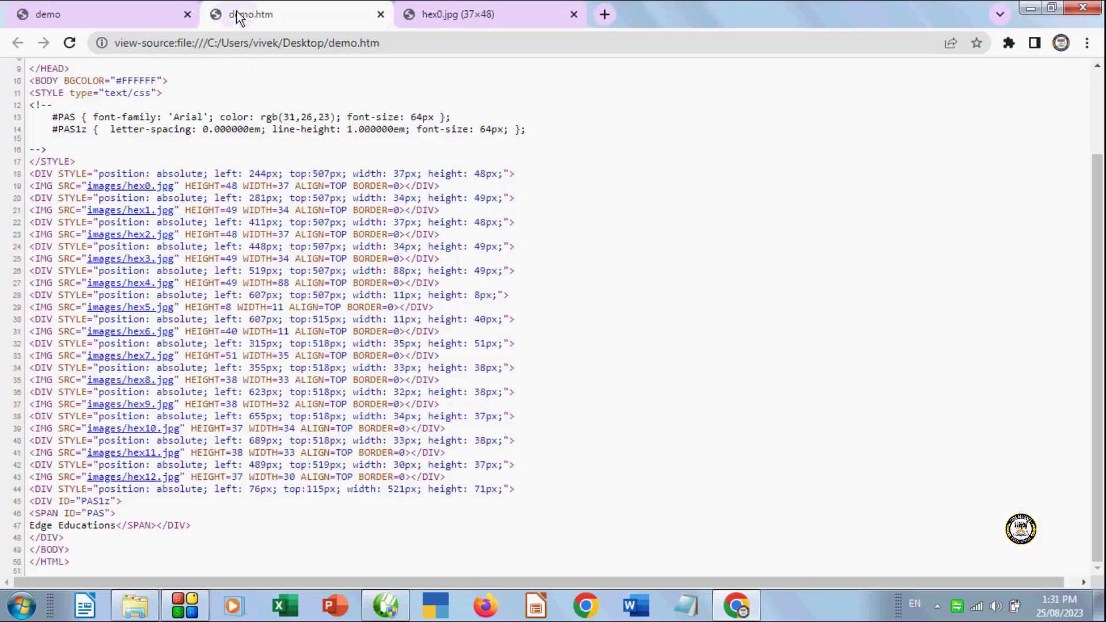
left_click(126, 211)
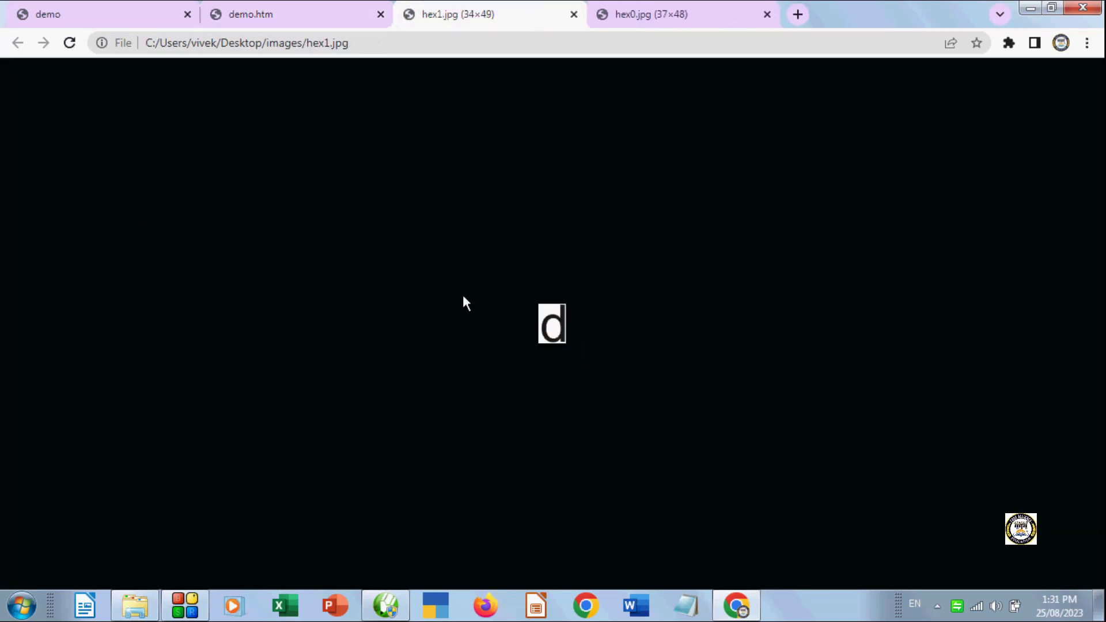
left_click(245, 20)
left_click(131, 288)
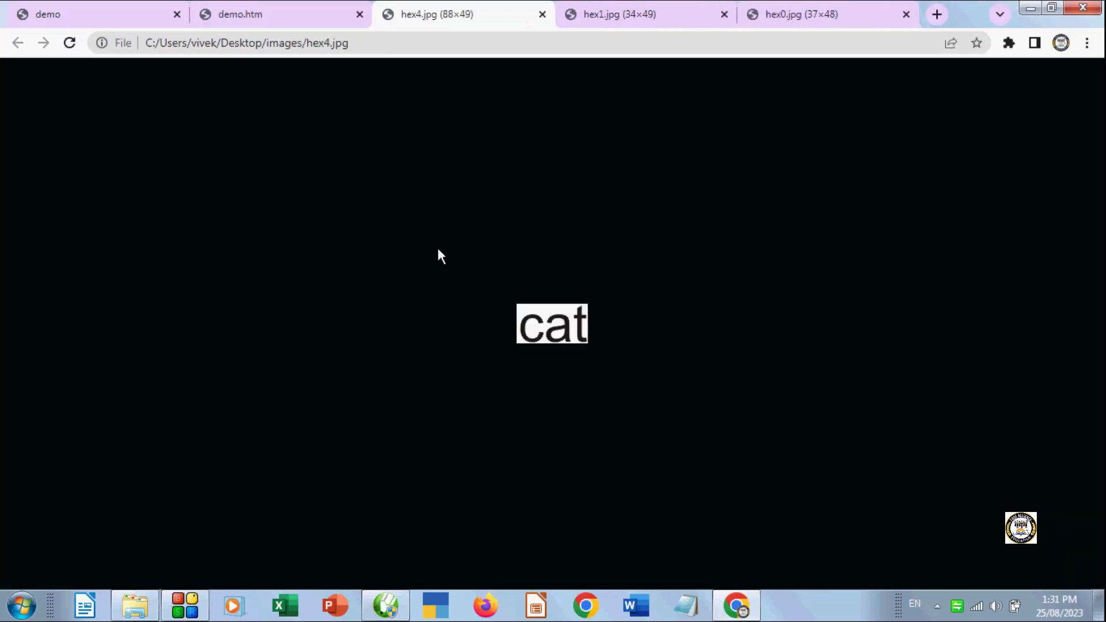
left_click(266, 10)
left_click(138, 356)
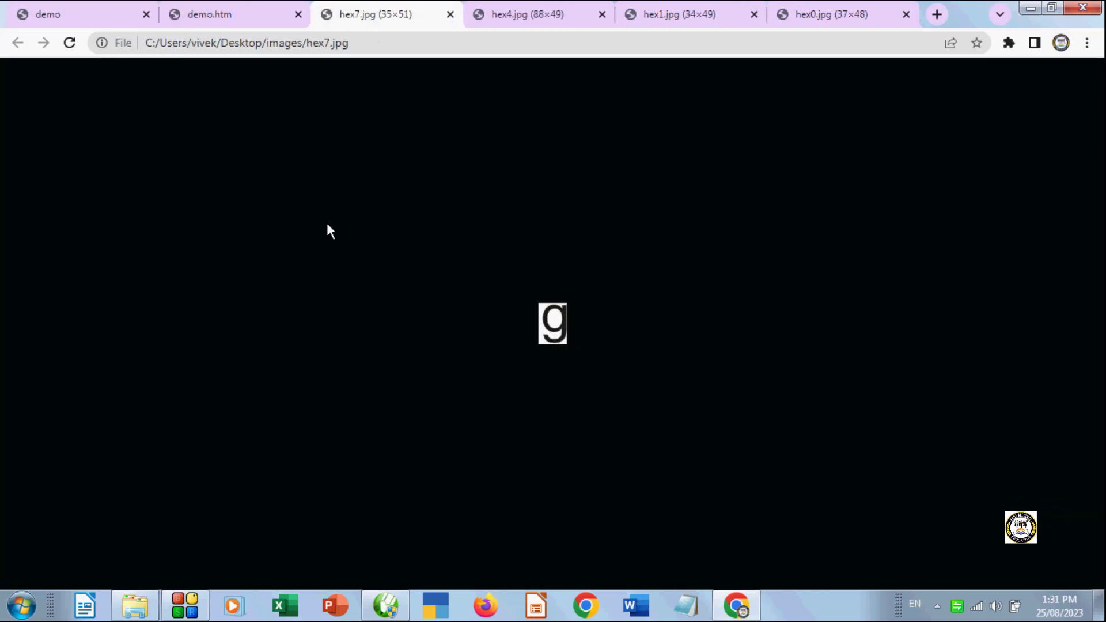
Close the four opened hex image pages, leaving the rendered page and its source open
left_click(449, 14)
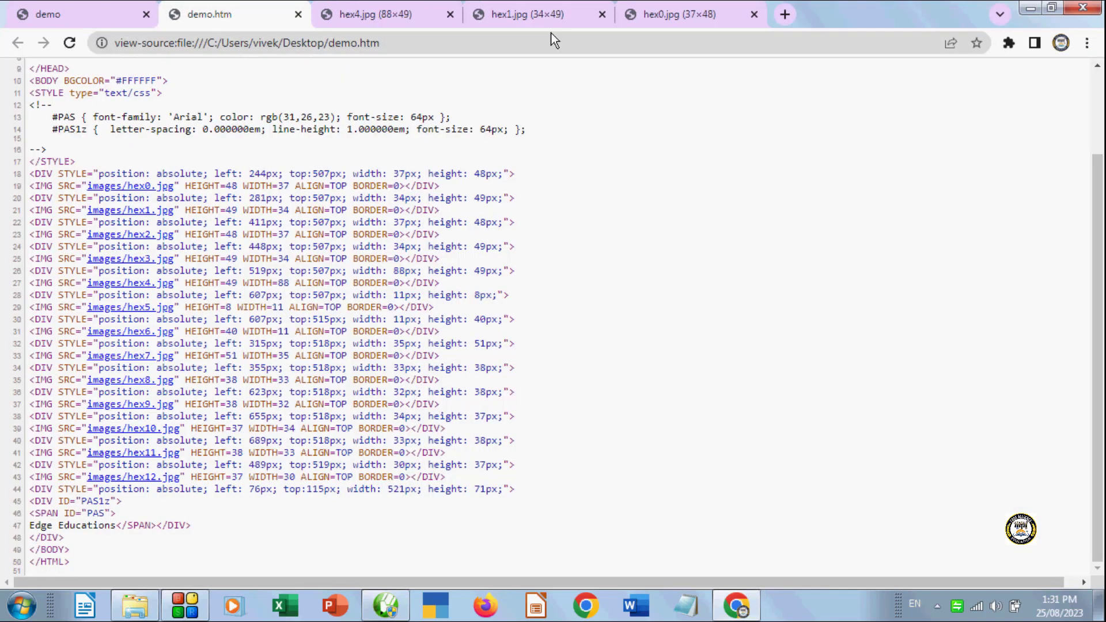
left_click(450, 14)
left_click(452, 14)
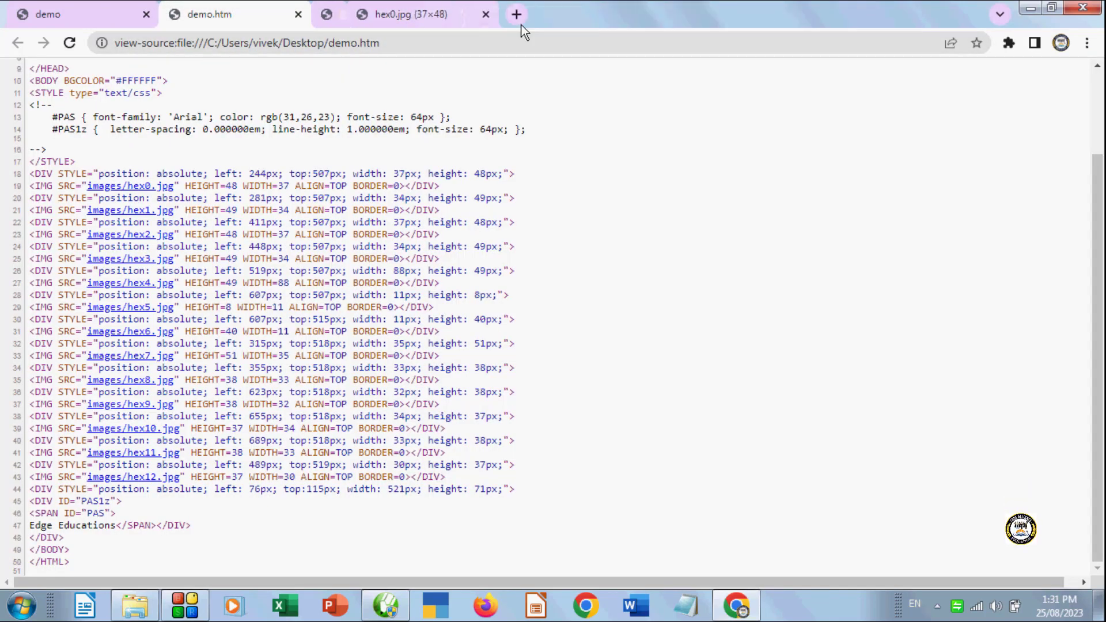
left_click(451, 15)
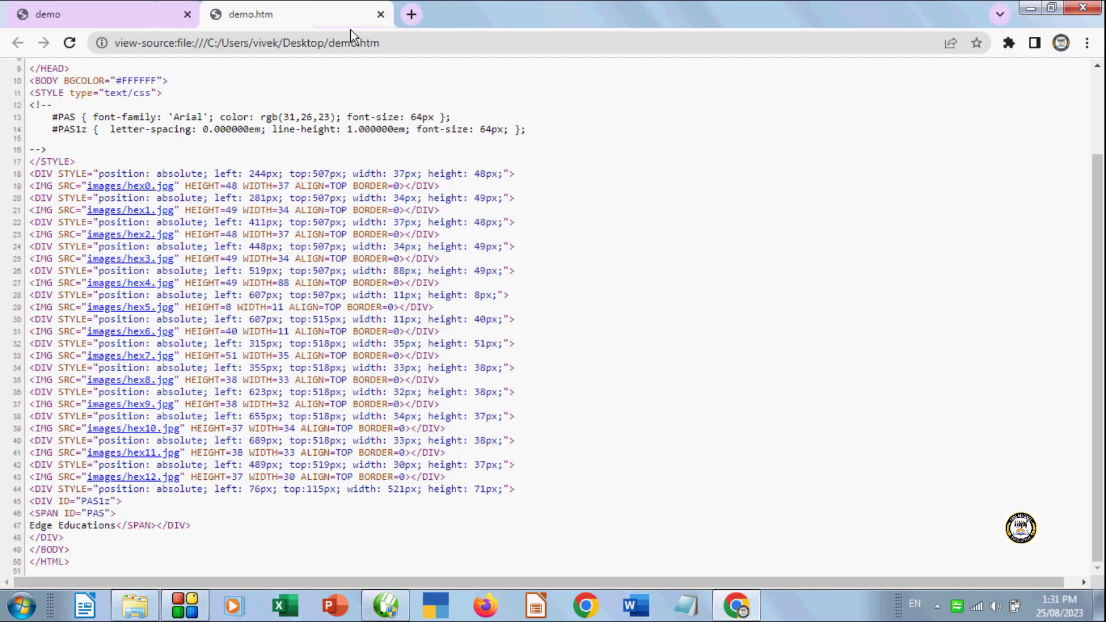
Close the demo.htm source and rendered page, and switch back to the drawing in CorelDRAW
left_click(380, 14)
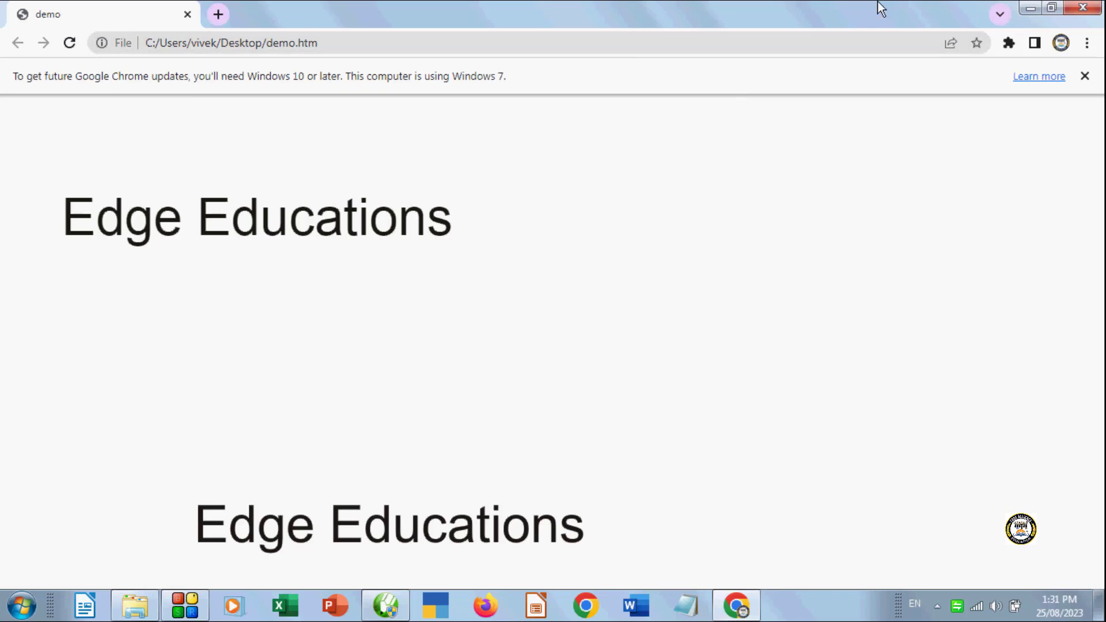
left_click(1082, 7)
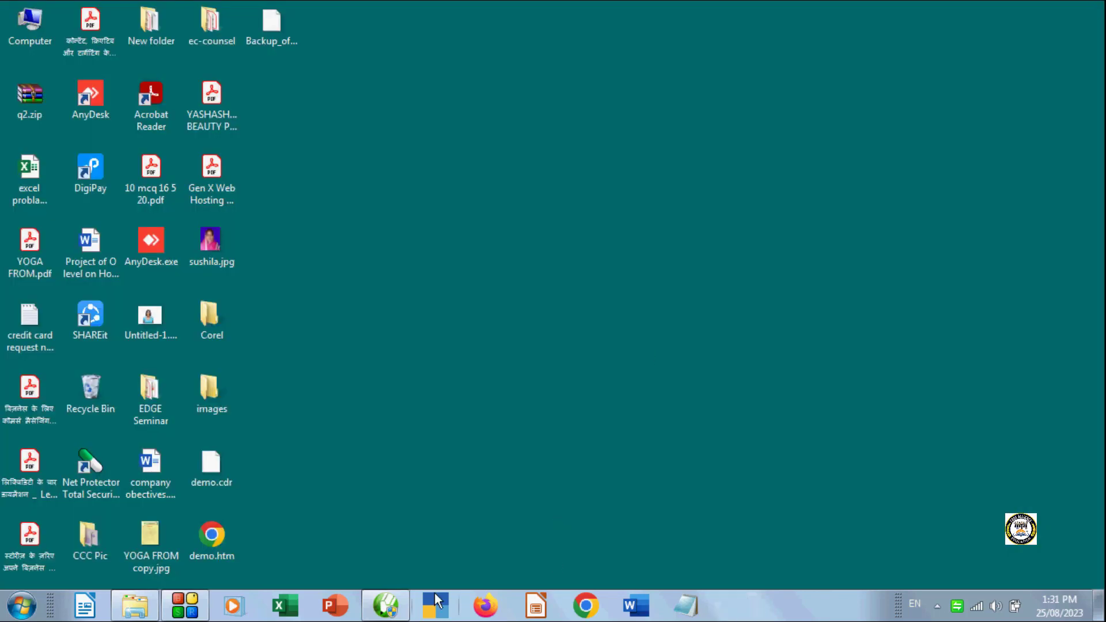
left_click(385, 605)
left_click(691, 269)
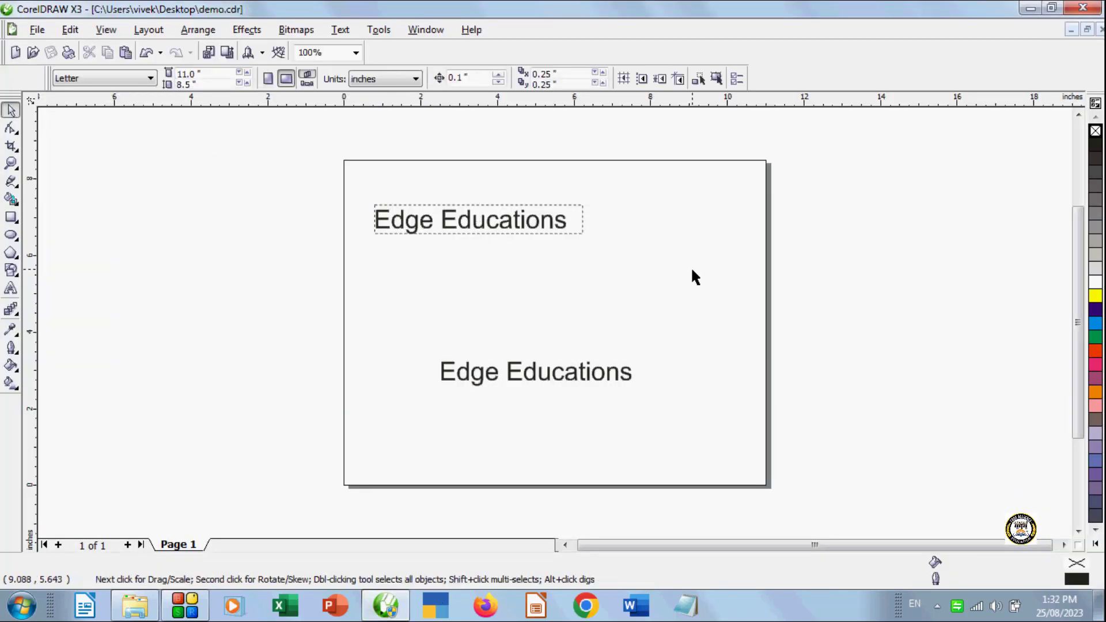
Delete the upper "Edge Educations" text and convert the remaining artistic text to paragraph text
left_click(413, 230)
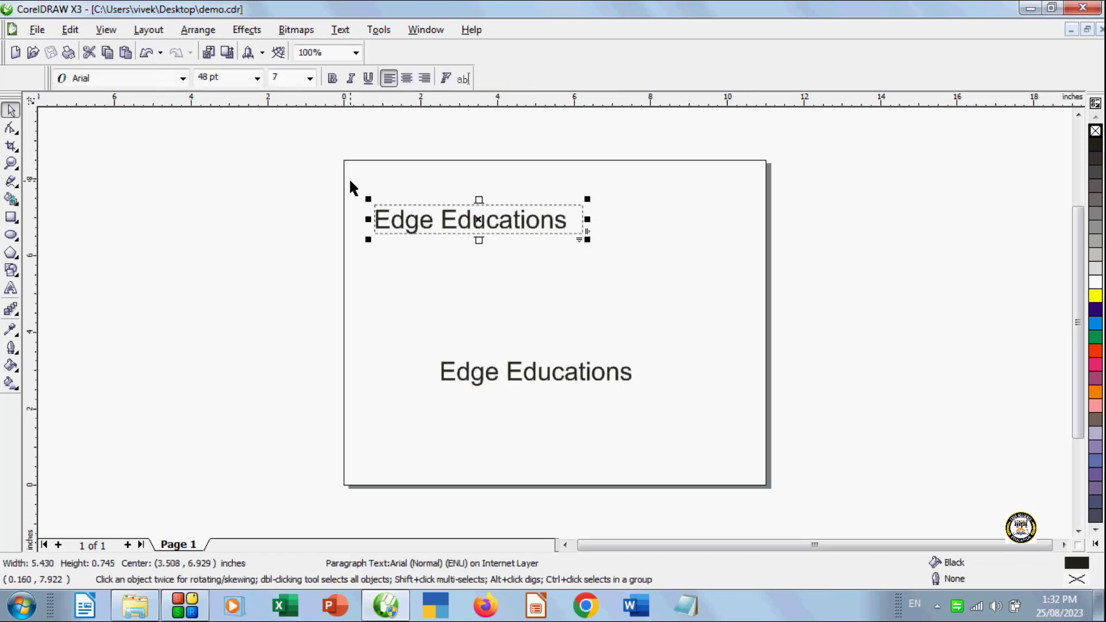
key("Delete")
left_click(356, 30)
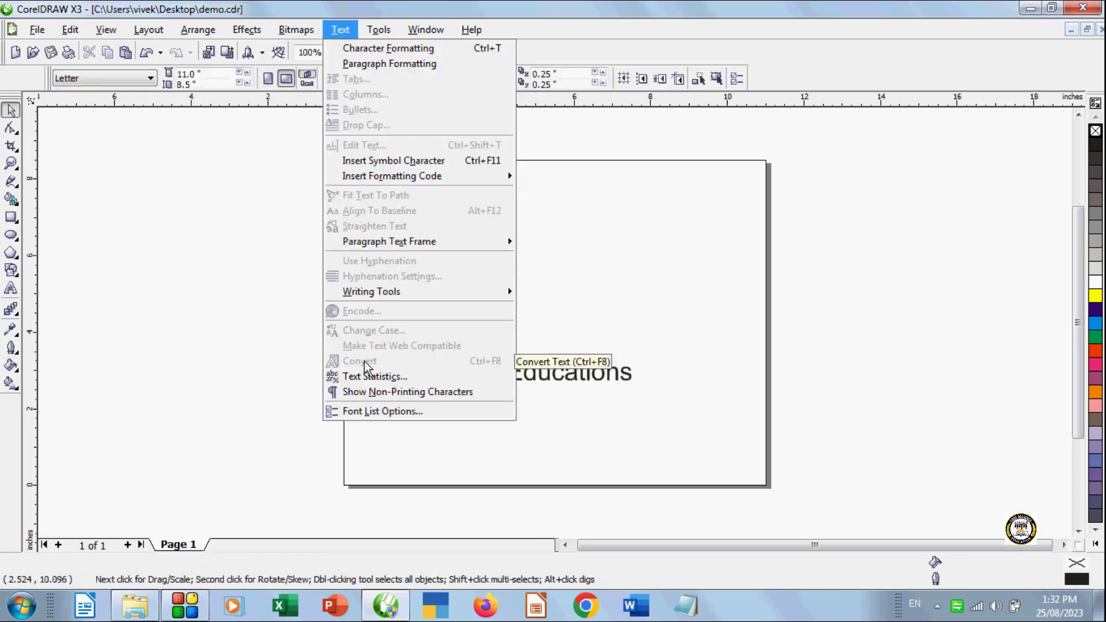
left_click(600, 375)
left_click(550, 366)
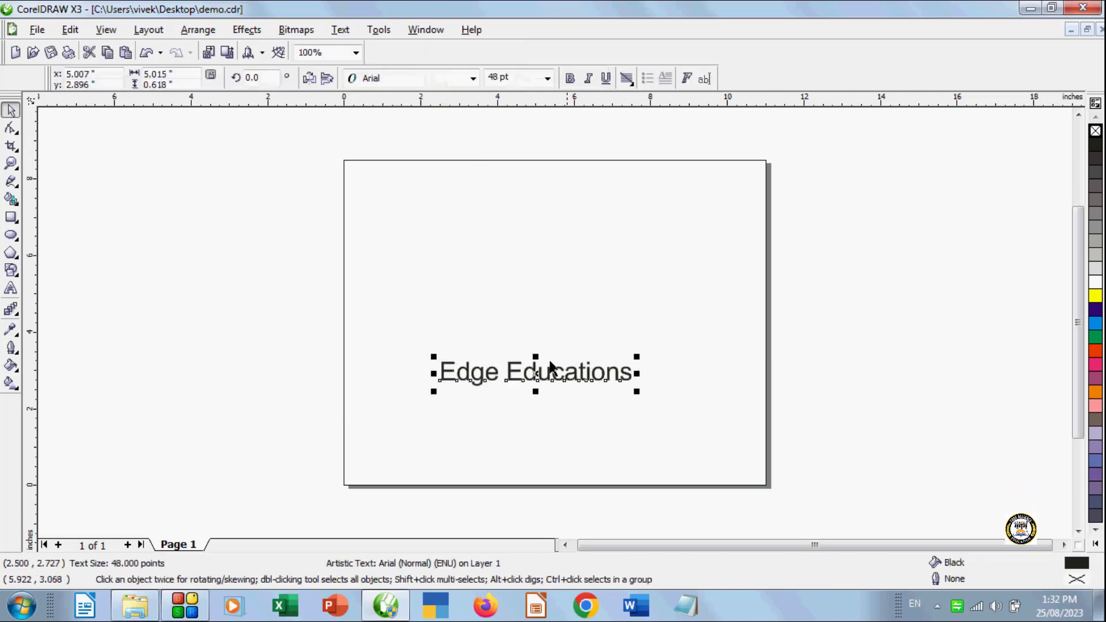
left_click(340, 30)
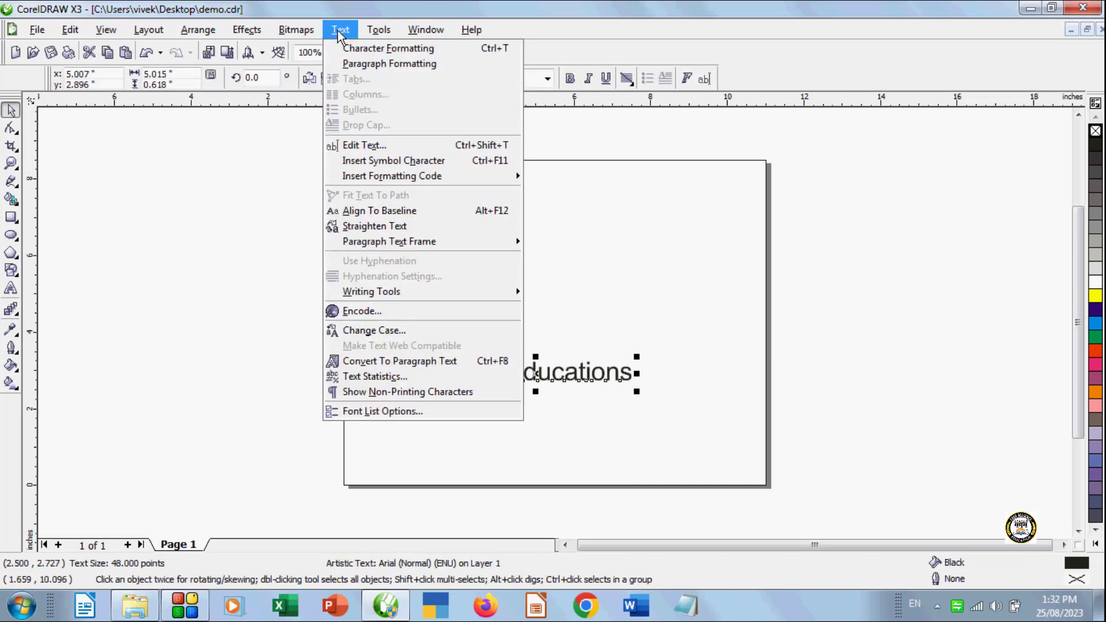
left_click(392, 361)
left_click(818, 470)
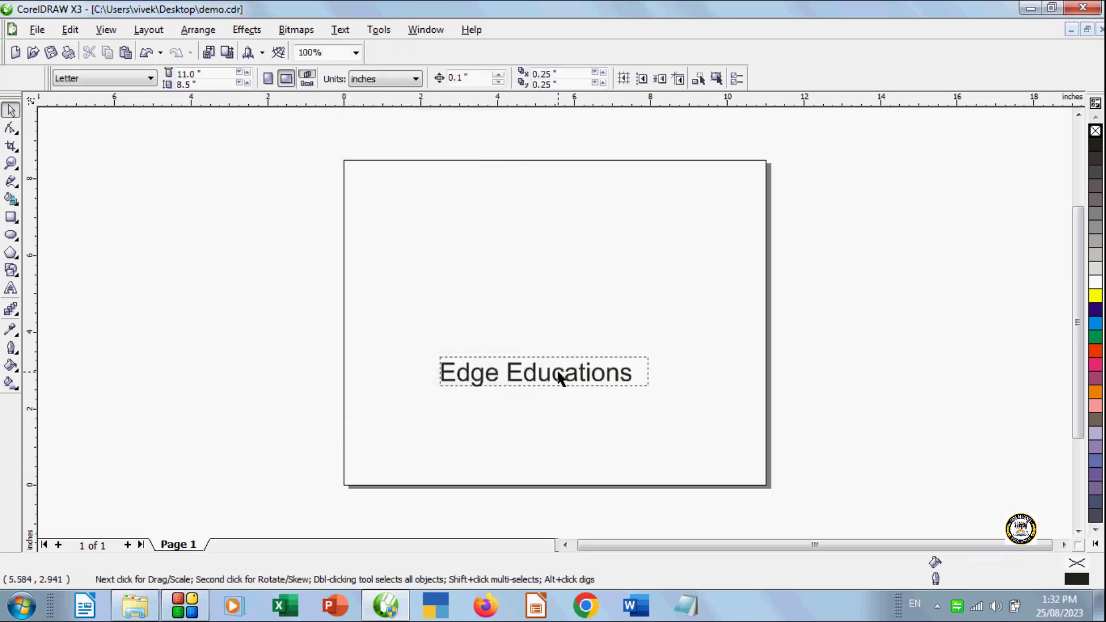
Move the "Edge Educations" paragraph text off the page, just above the page's upper-left corner
left_click(559, 377)
left_click_drag(558, 377, 289, 272)
left_click(599, 399)
left_click(350, 279)
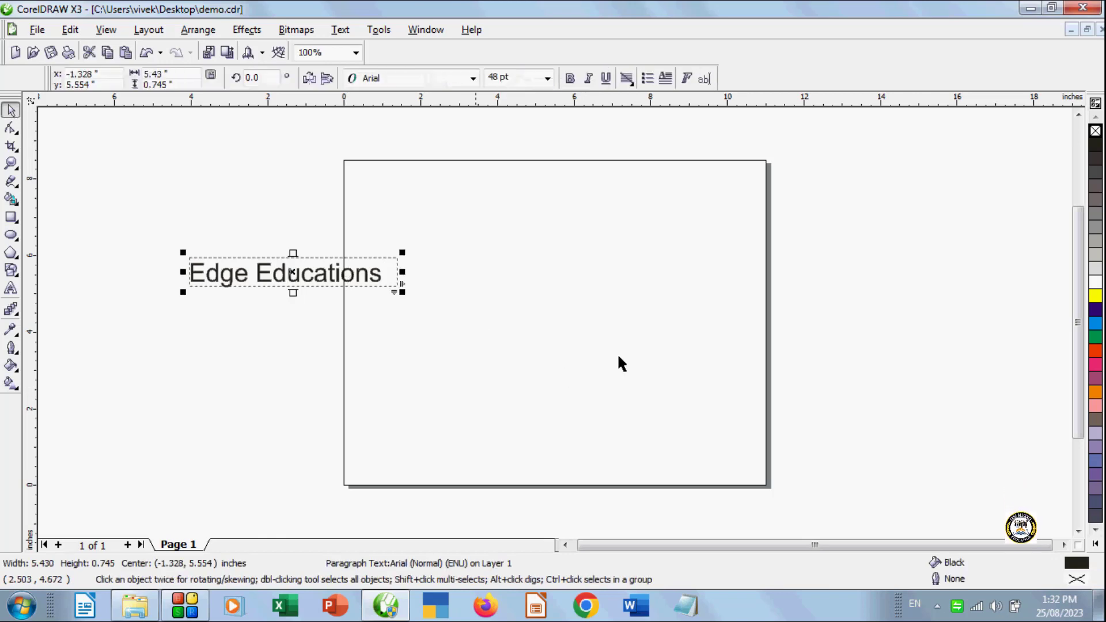
left_click(621, 363)
left_click(340, 30)
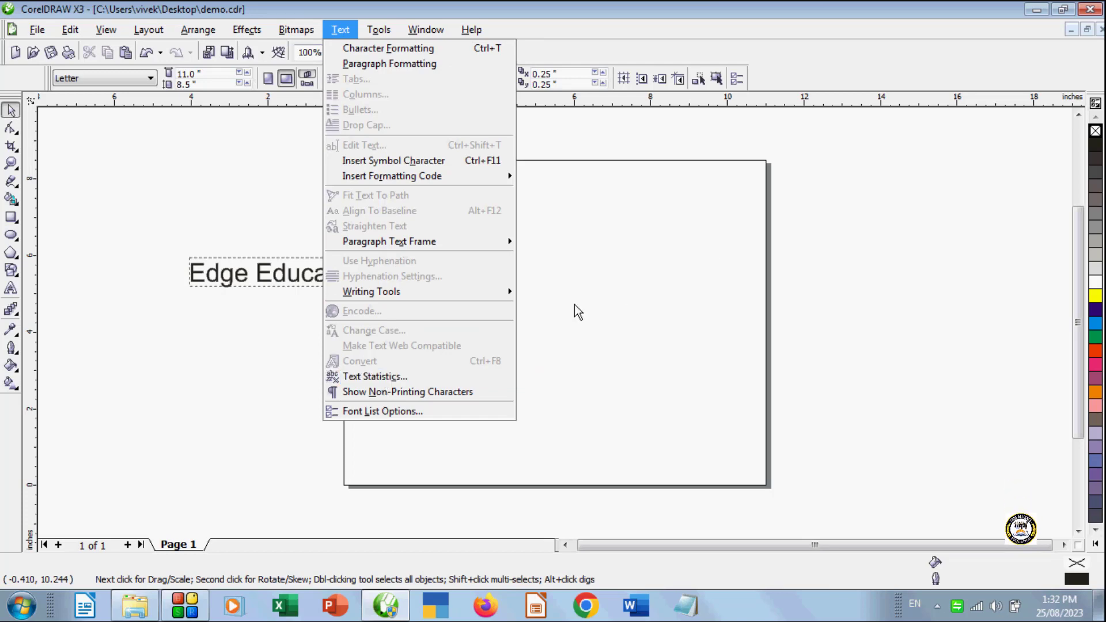
left_click(591, 300)
left_click(281, 267)
left_click_drag(286, 262, 226, 128)
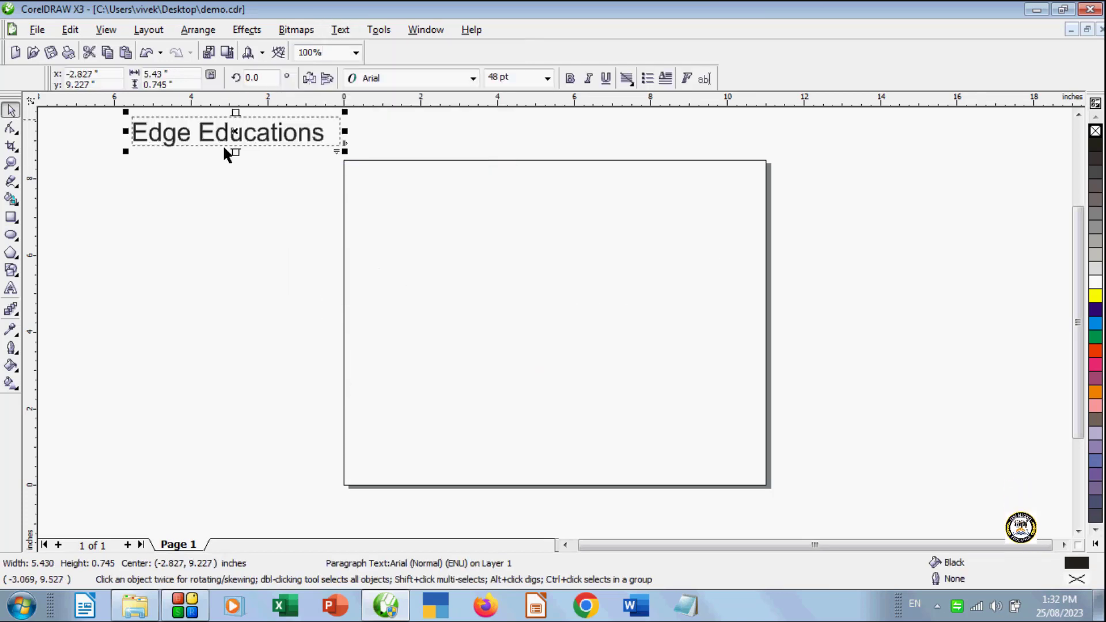
left_click(112, 239)
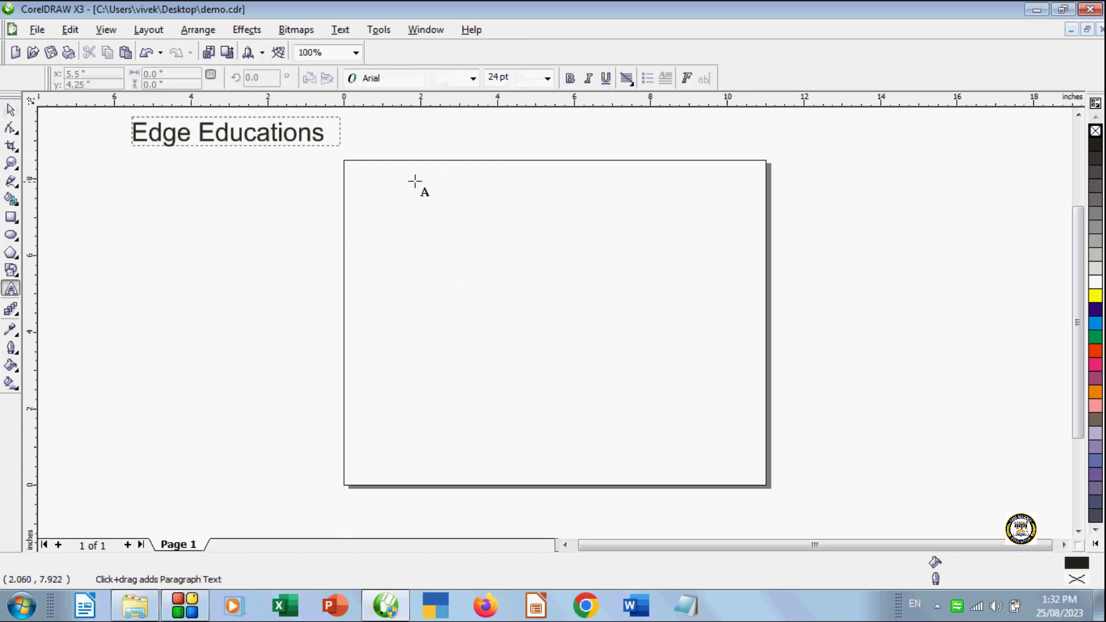
Create a paragraph text frame about 7.75 by 6.5 inches on the page and paste the clipboard text into it four times
left_click_drag(407, 190, 702, 438)
key("ctrl+v")
key("ctrl+v")
key("ctrl+v")
key("ctrl+v")
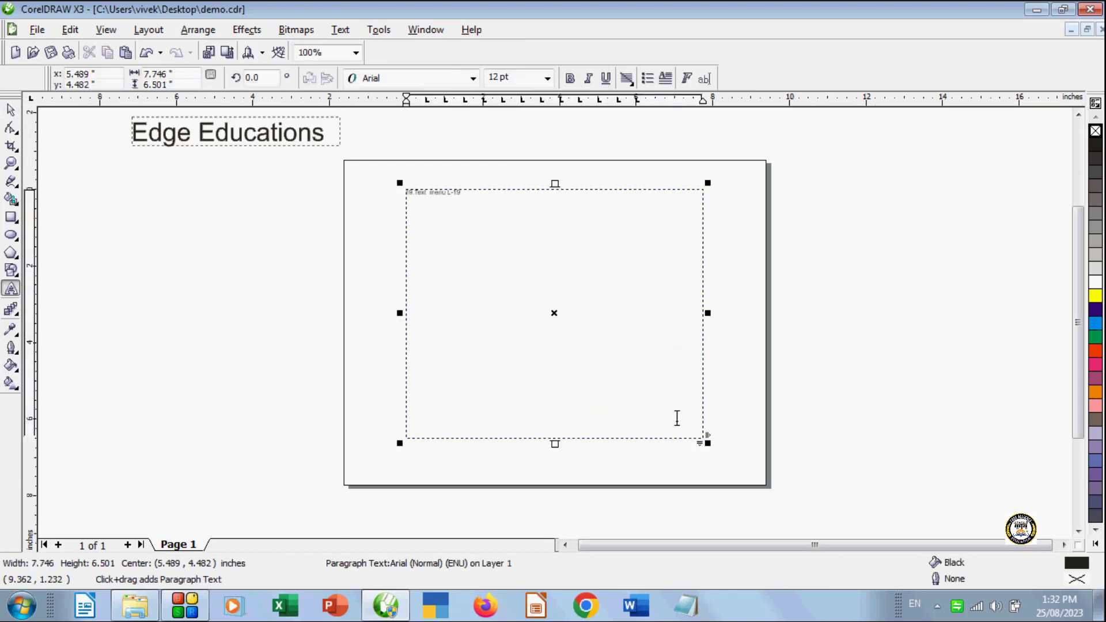
Try a 36 pt font size on all of the pasted frame text
key("ctrl+a")
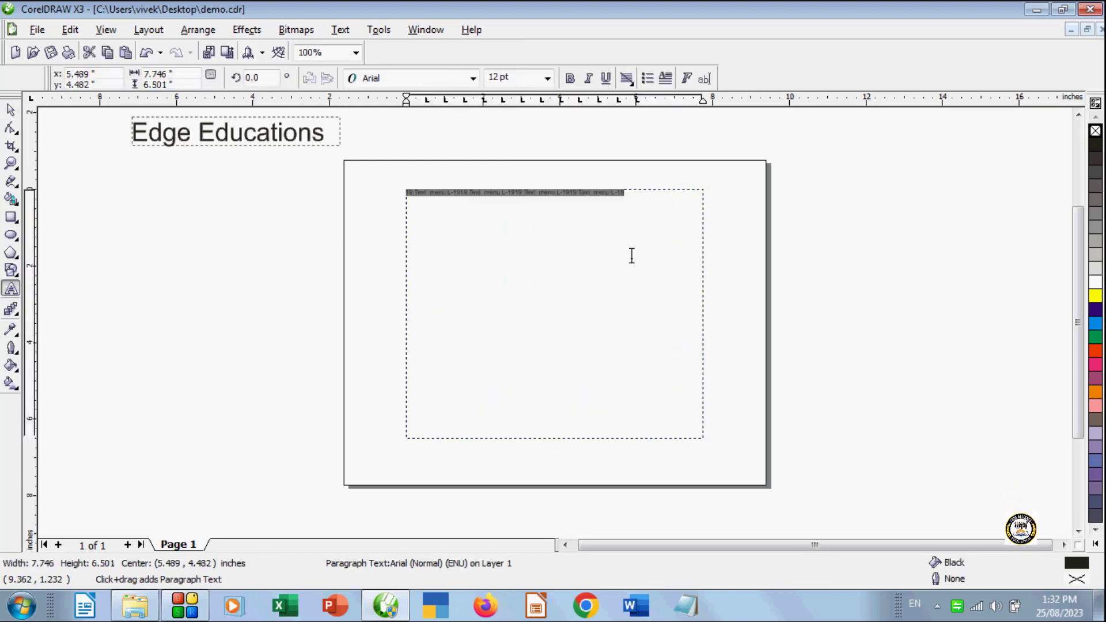
left_click(547, 78)
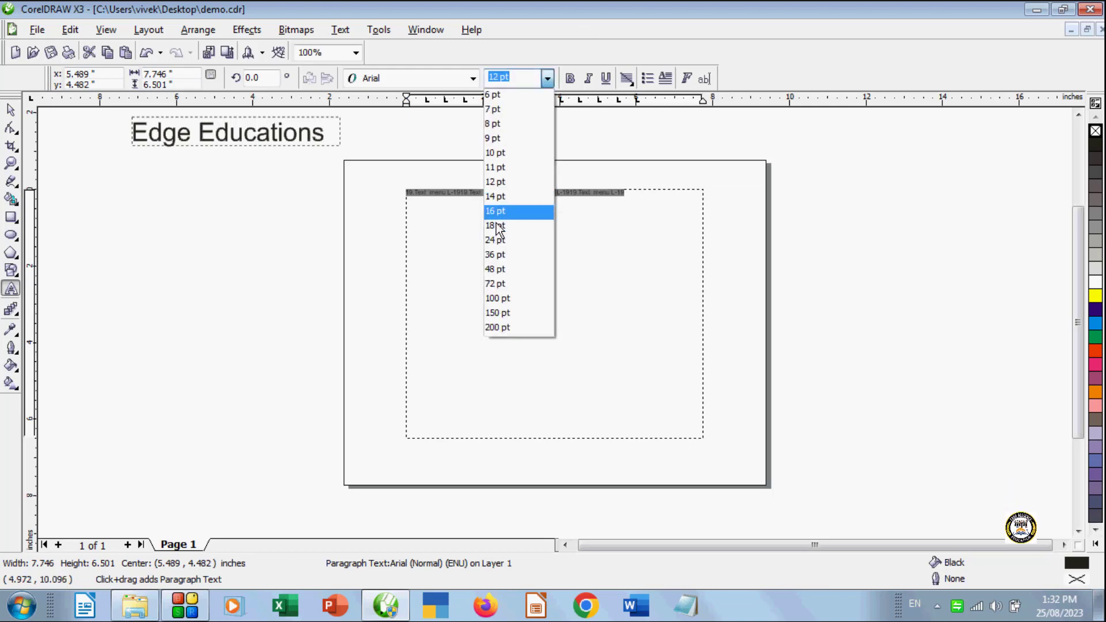
left_click(490, 254)
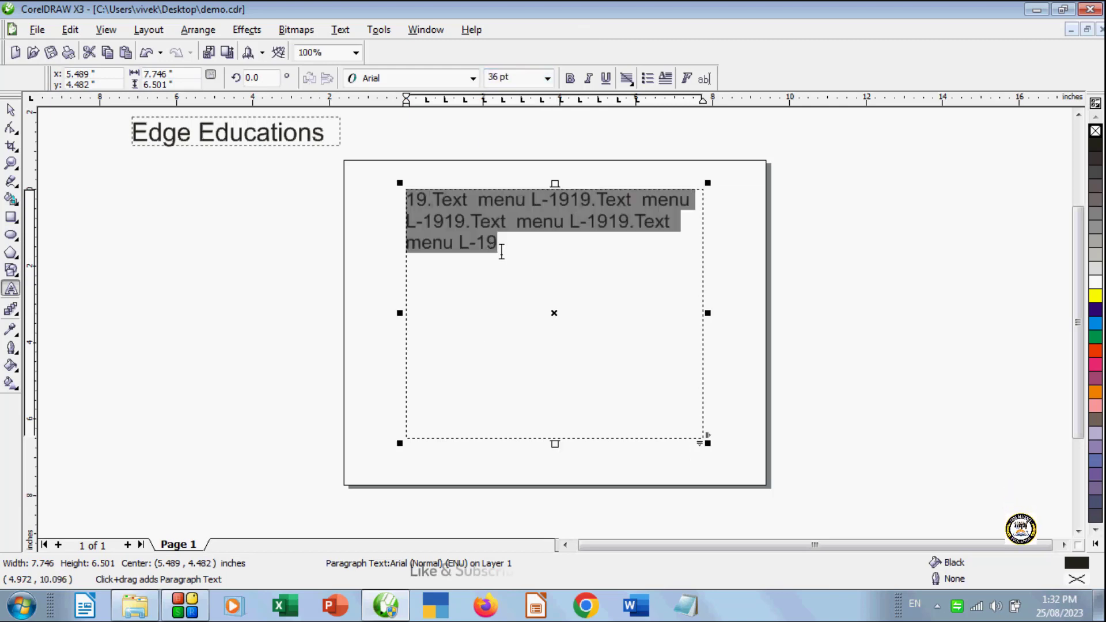
key("ctrl+z")
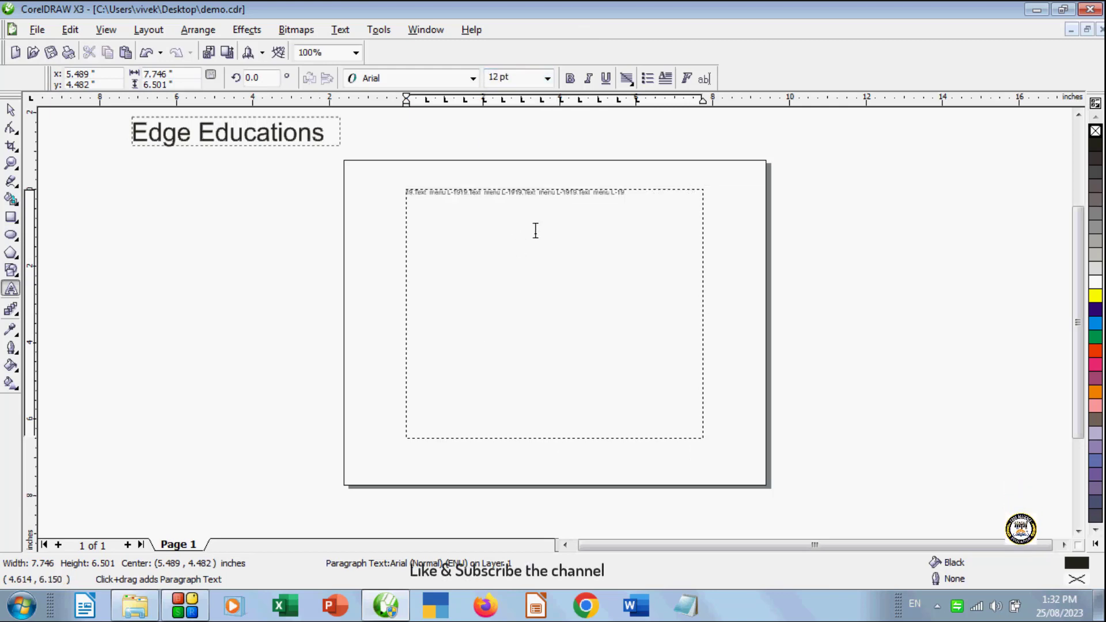
Replace the pasted text in the paragraph frame with "This is my new document"
key("ctrl+a")
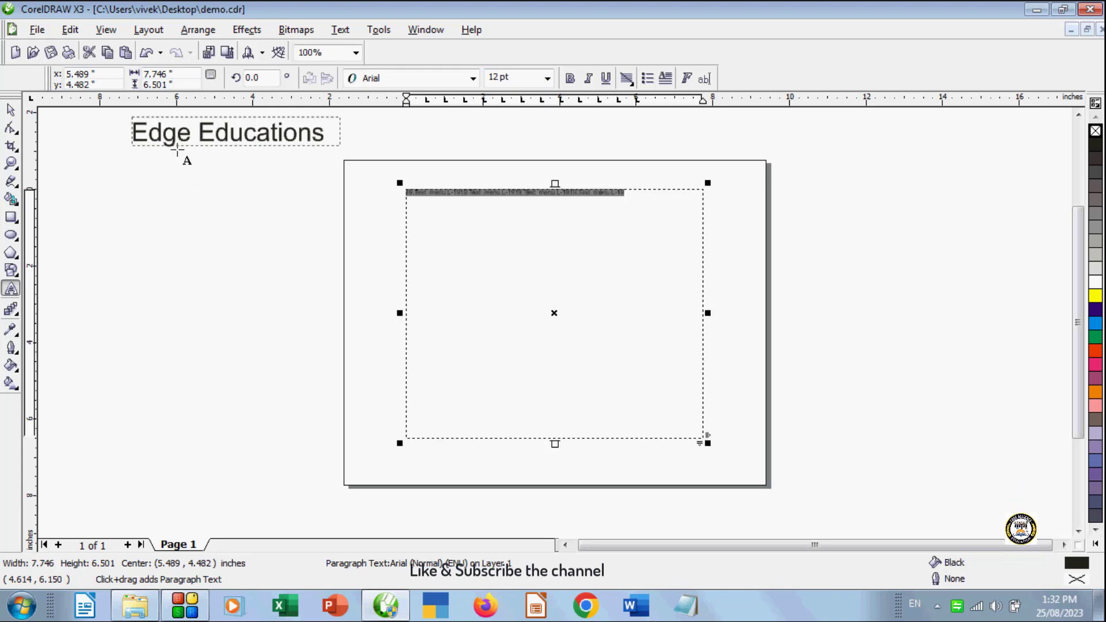
key("Delete")
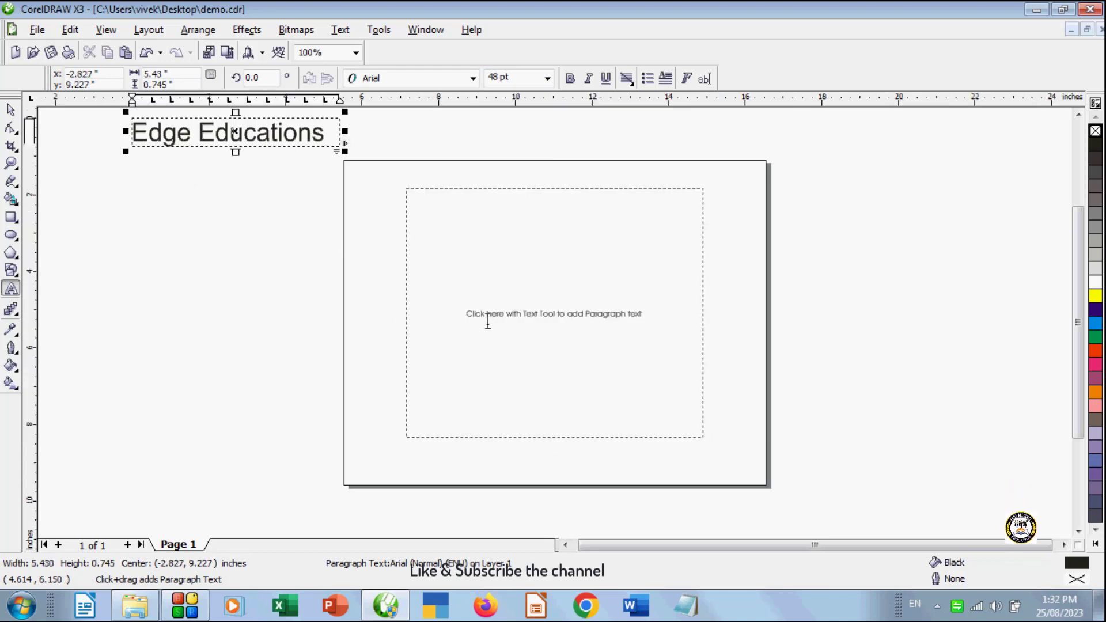
left_click(488, 286)
type("T")
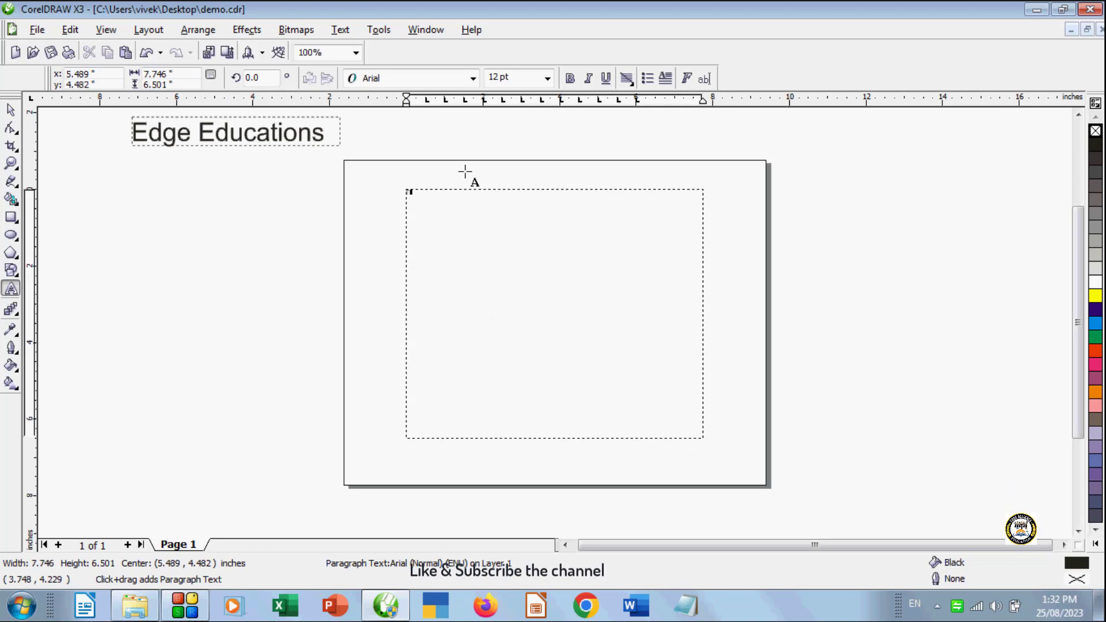
type("his")
type(" is de")
type(" my t")
type("ment")
Set the font size of the whole "This is my new document" line to 36 pt
key("ctrl+a")
left_click(547, 78)
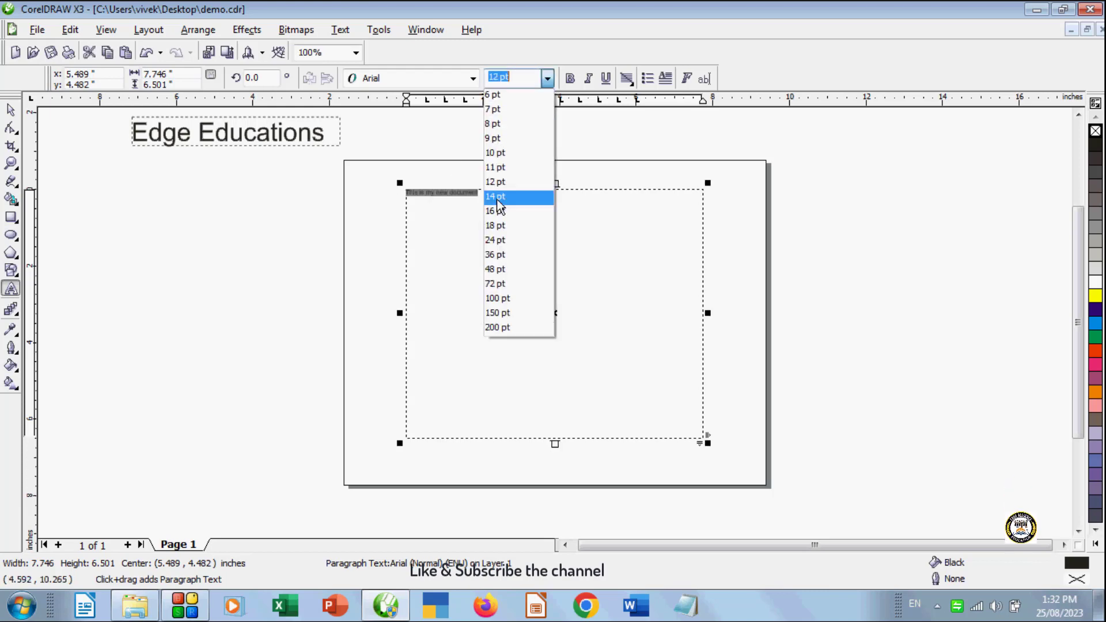
left_click(498, 254)
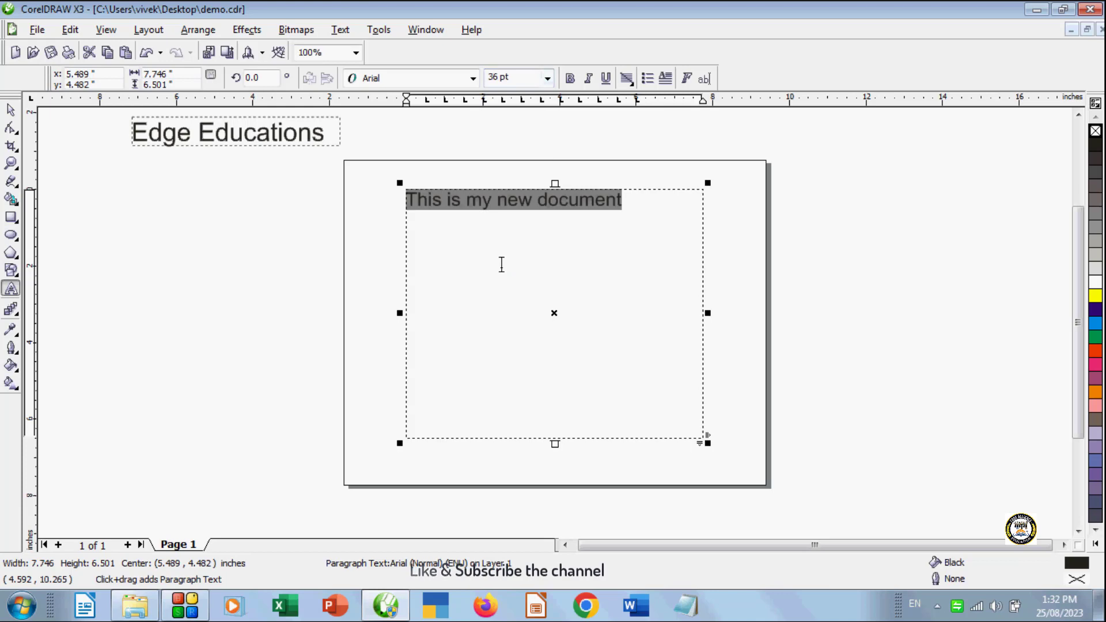
Paste six more copies of "This is my new document" at the end of the line in the frame
left_click(625, 226)
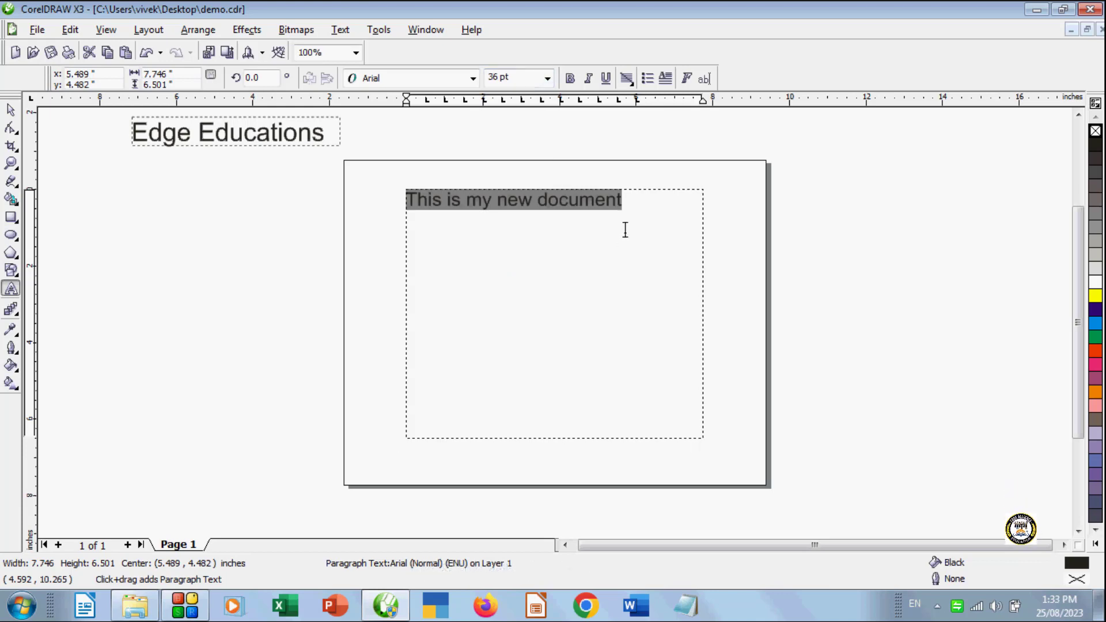
left_click(624, 229)
key("ctrl+v")
key("ctrl+v")
key("ctrl+v")
key("ctrl+v")
key("ctrl+v")
key("ctrl+v")
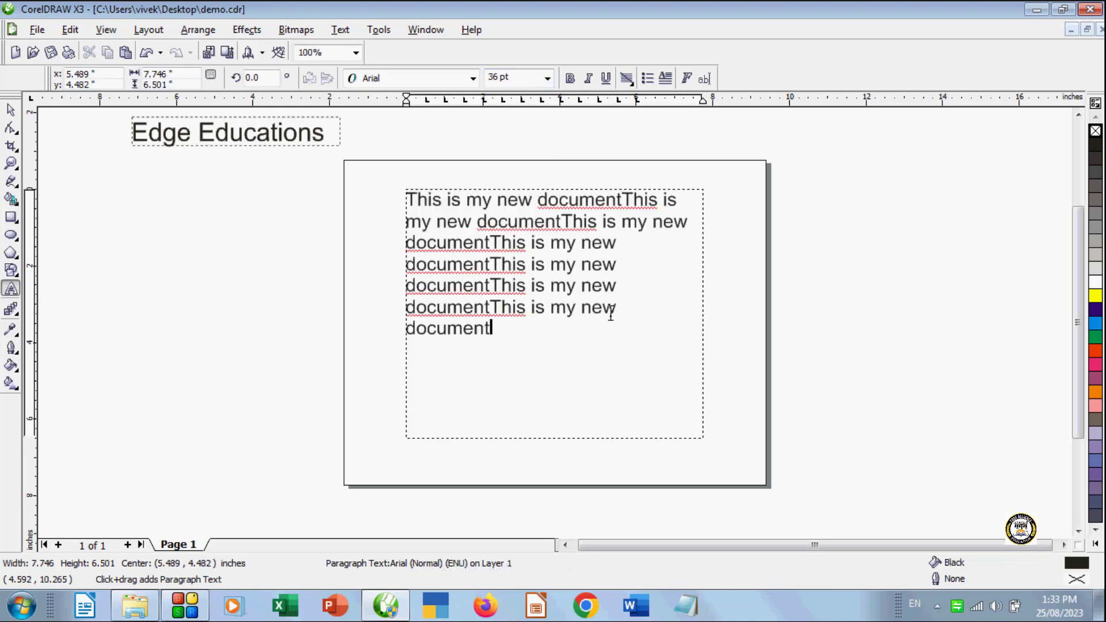
Review the text statistics of the paragraph frame alongside its text
left_click(340, 30)
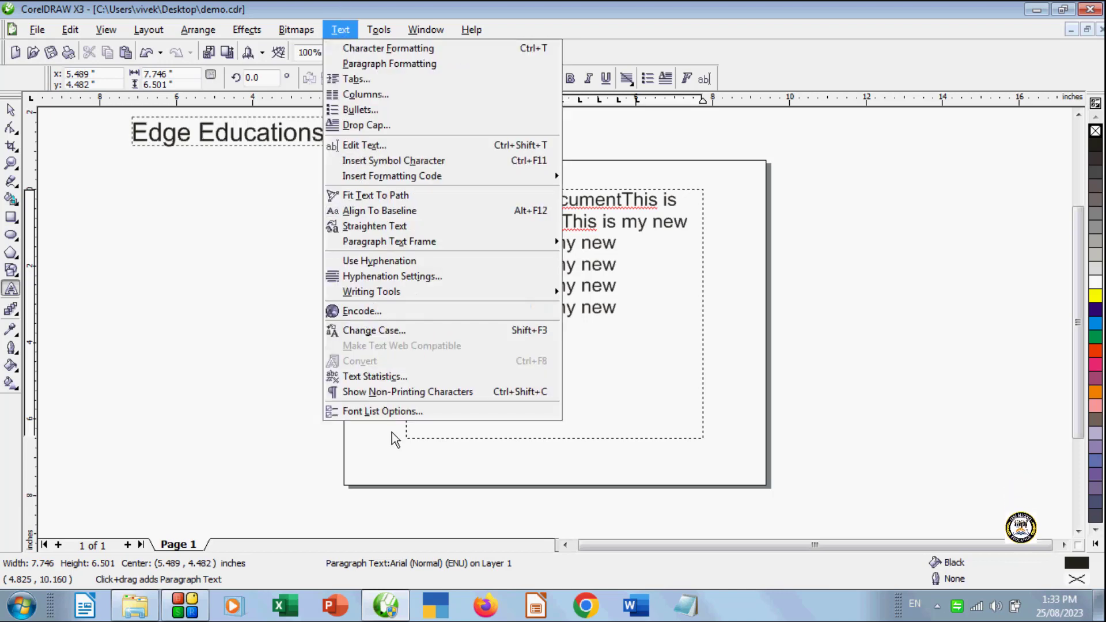
left_click(394, 380)
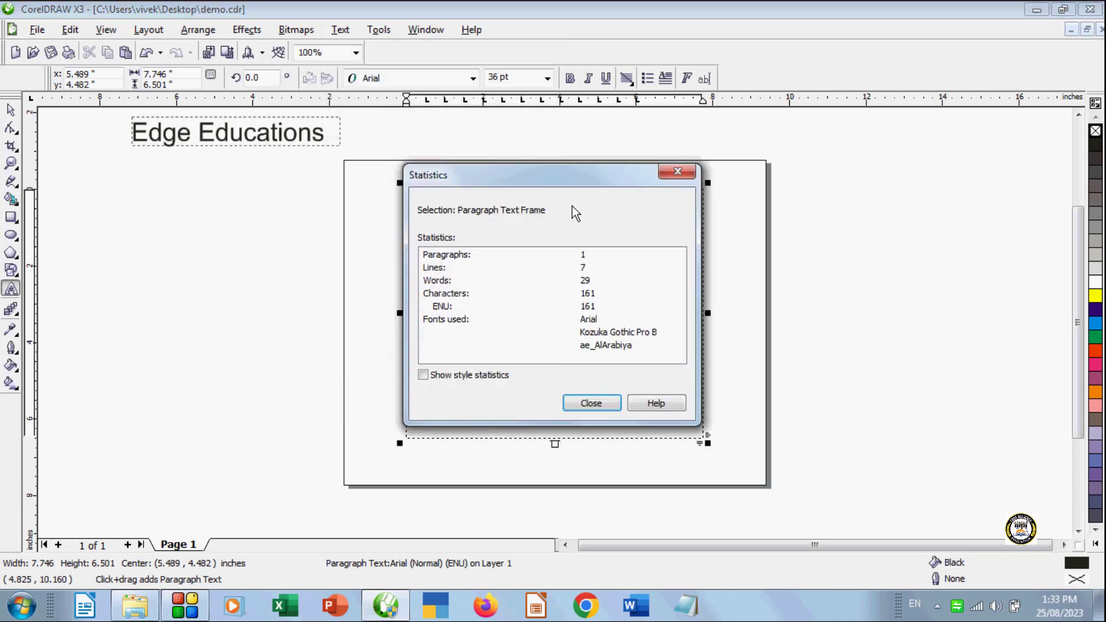
left_click_drag(733, 202, 937, 185)
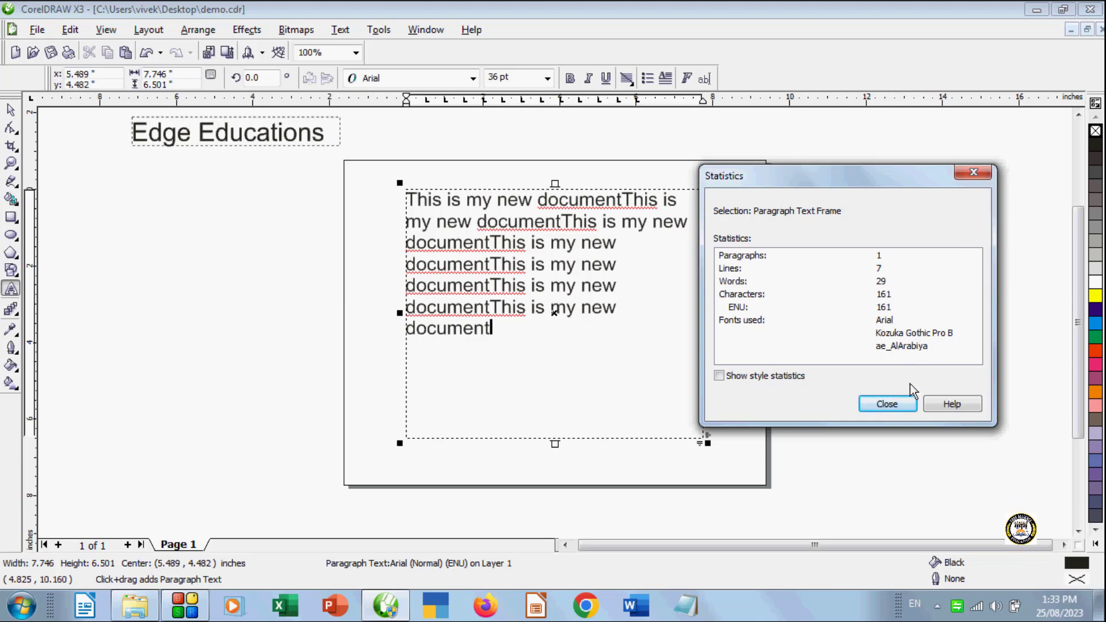
left_click(875, 405)
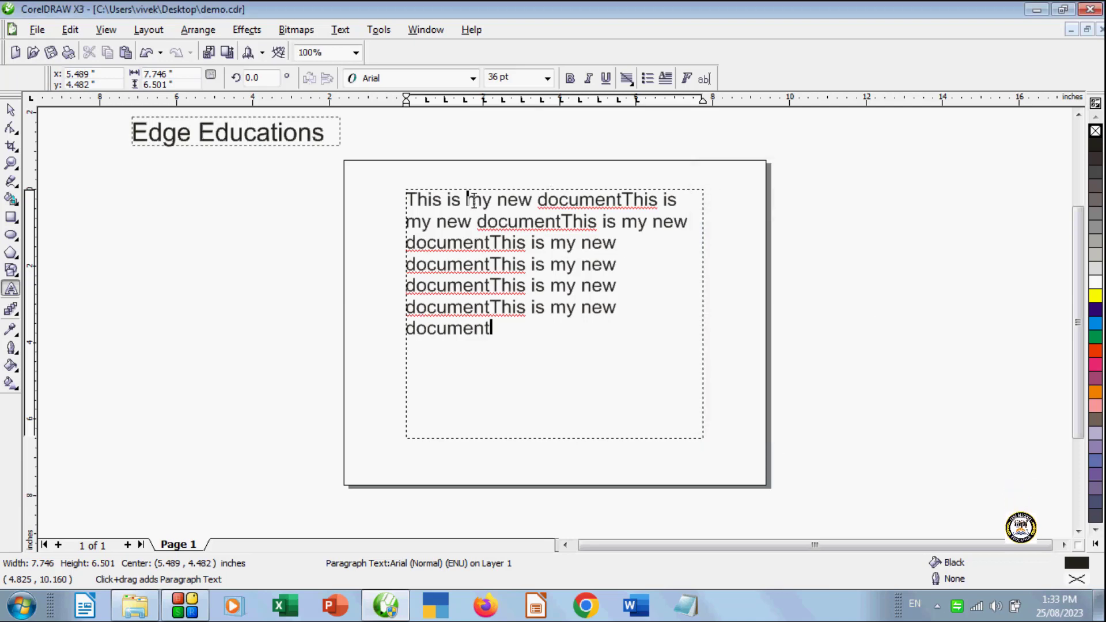
left_click(341, 29)
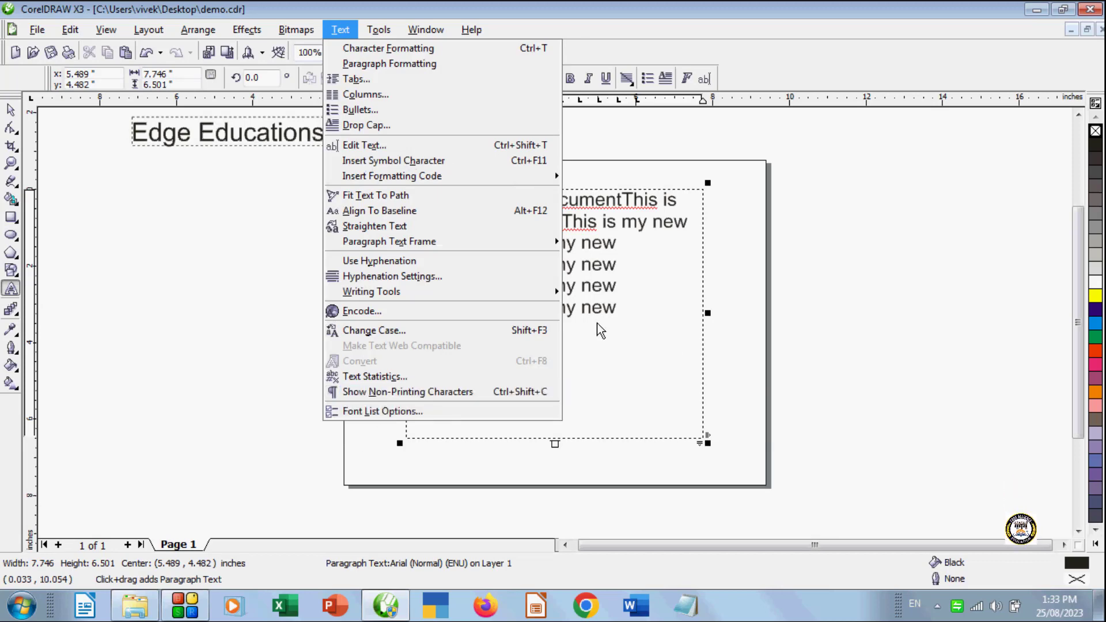
left_click(543, 308)
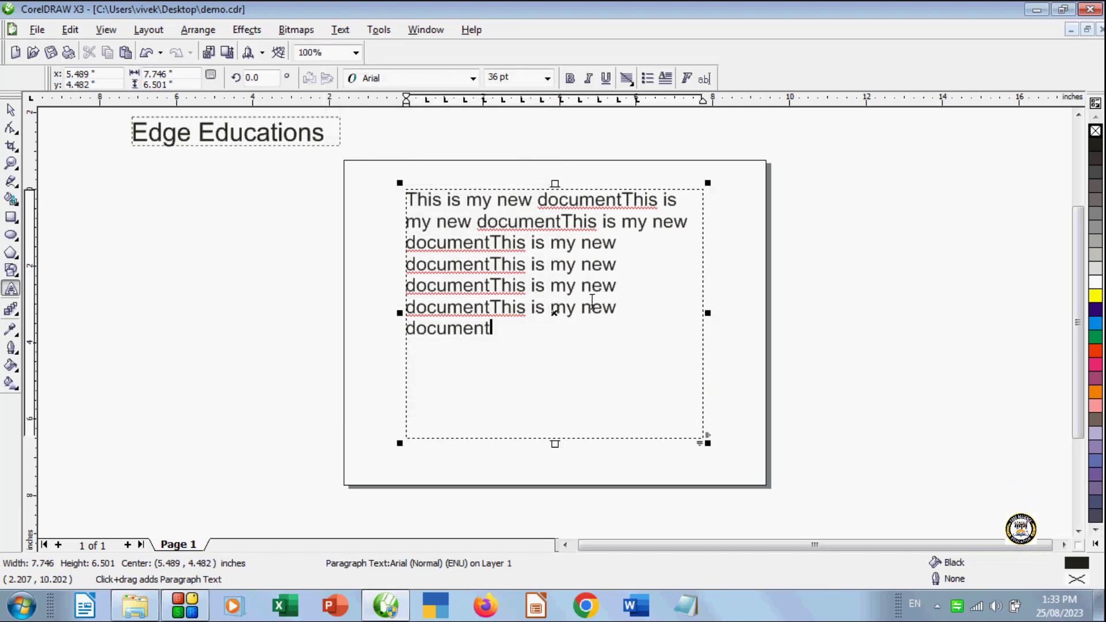
Replace all text in the paragraph frame with "Name", "Class" and "Subject" on separate lines
key("ctrl+a")
key("Delete")
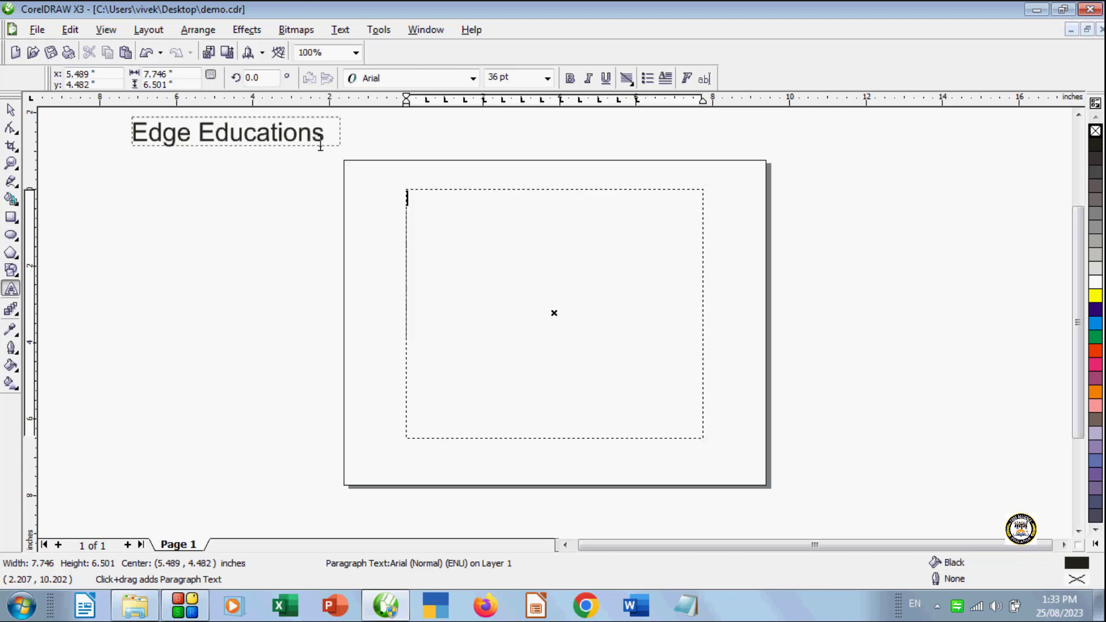
type("Name")
key("Tab")
key("Tab")
key("Tab")
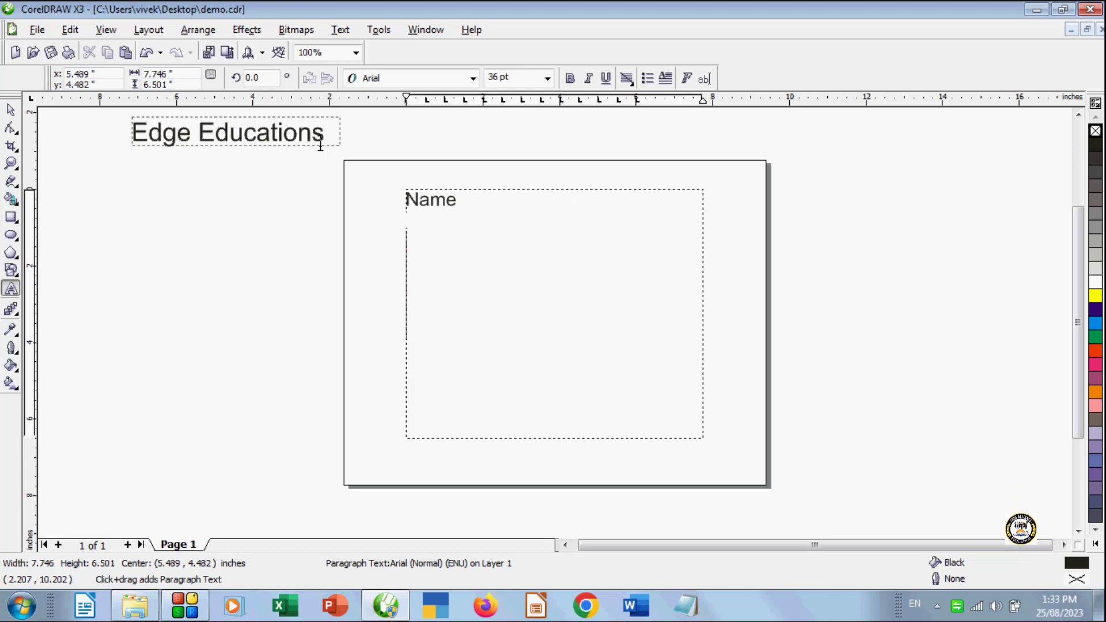
type("Class ")
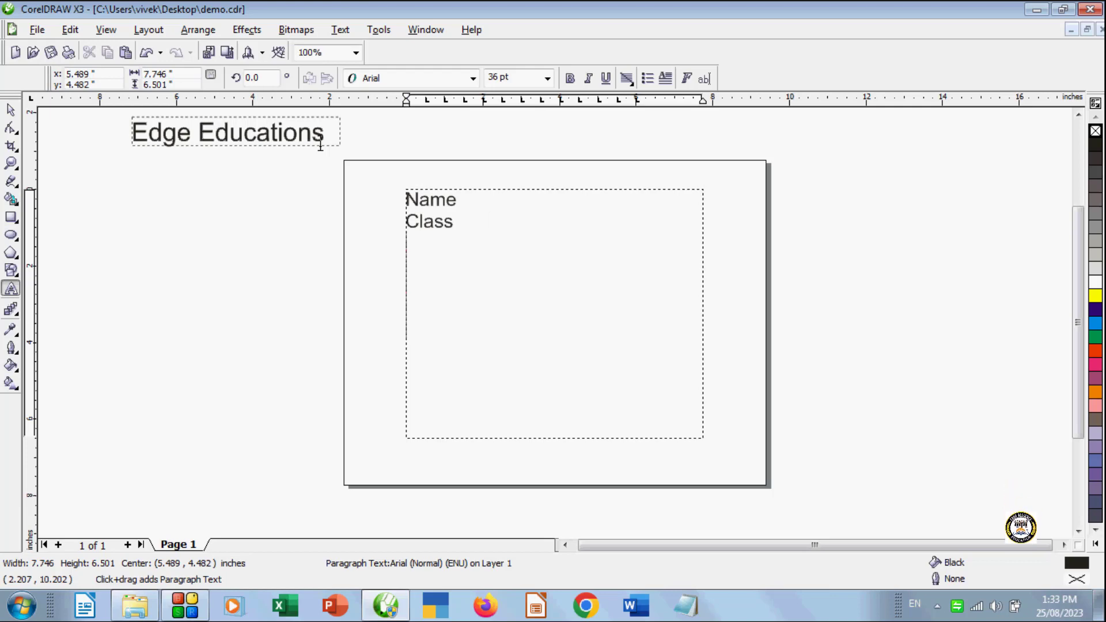
type("Su")
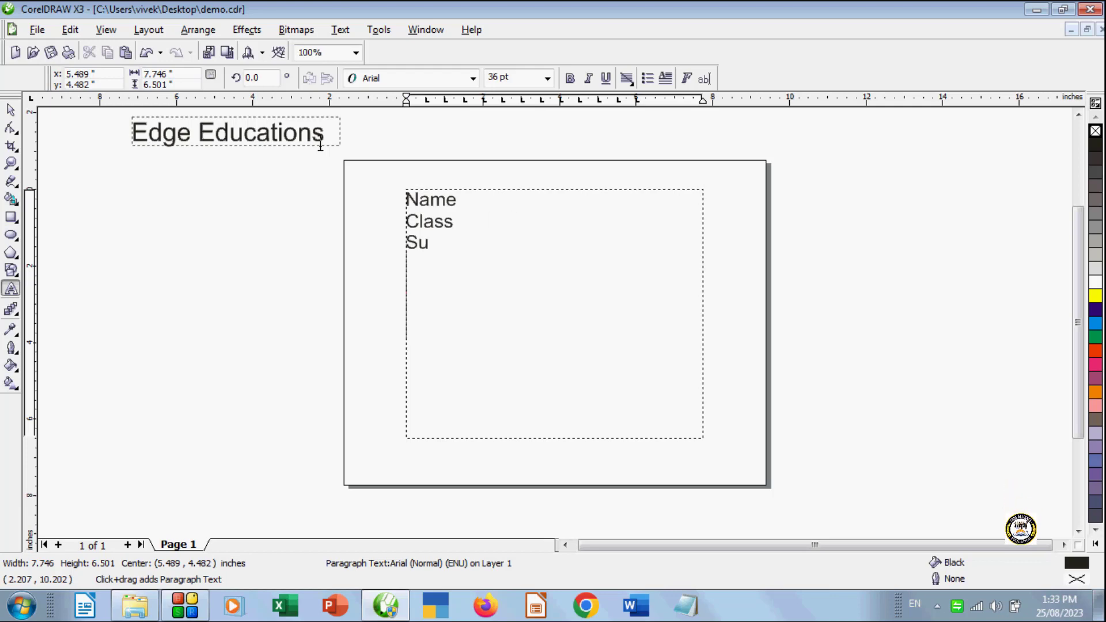
type("bject")
key("Tab")
key("Tab")
key("Tab")
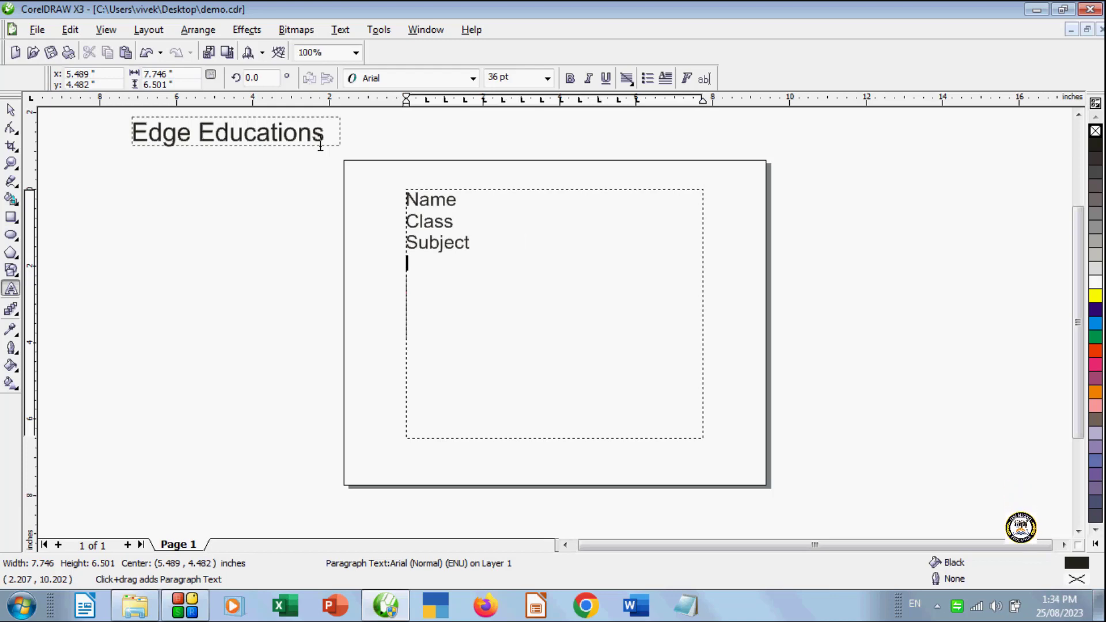
Review the text statistics of the paragraph frame containing Name, Class and Subject
left_click(495, 282)
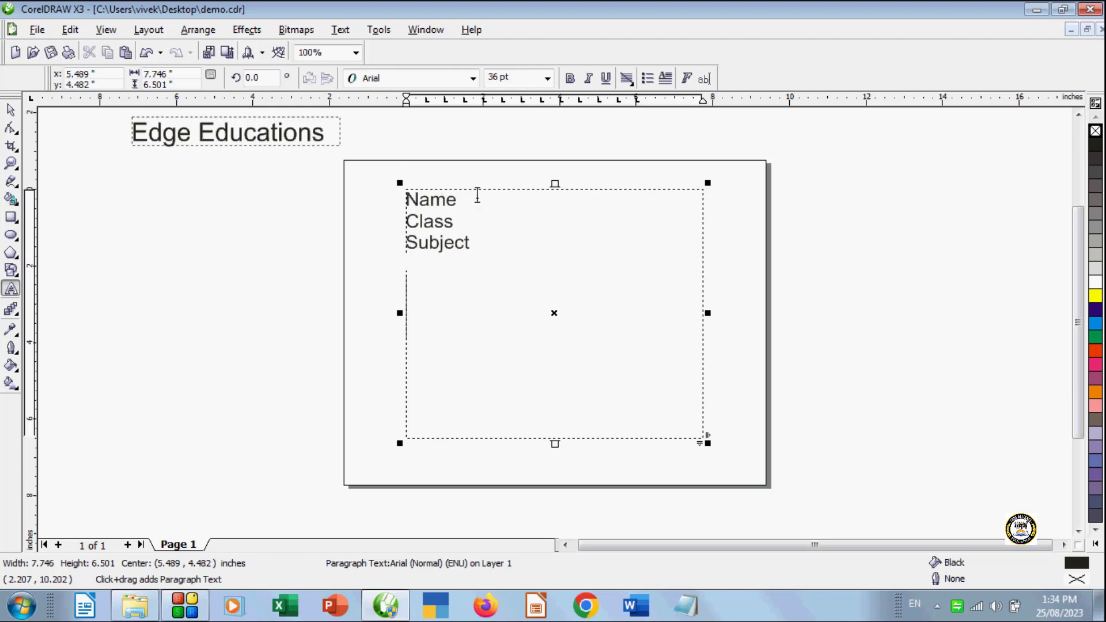
left_click(339, 29)
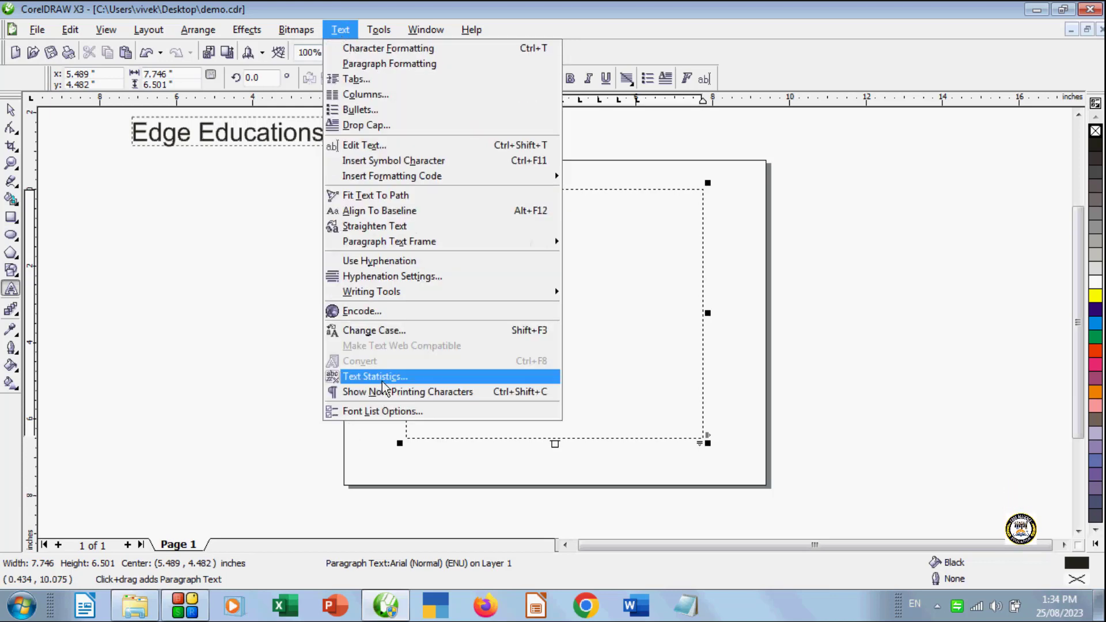
left_click(382, 378)
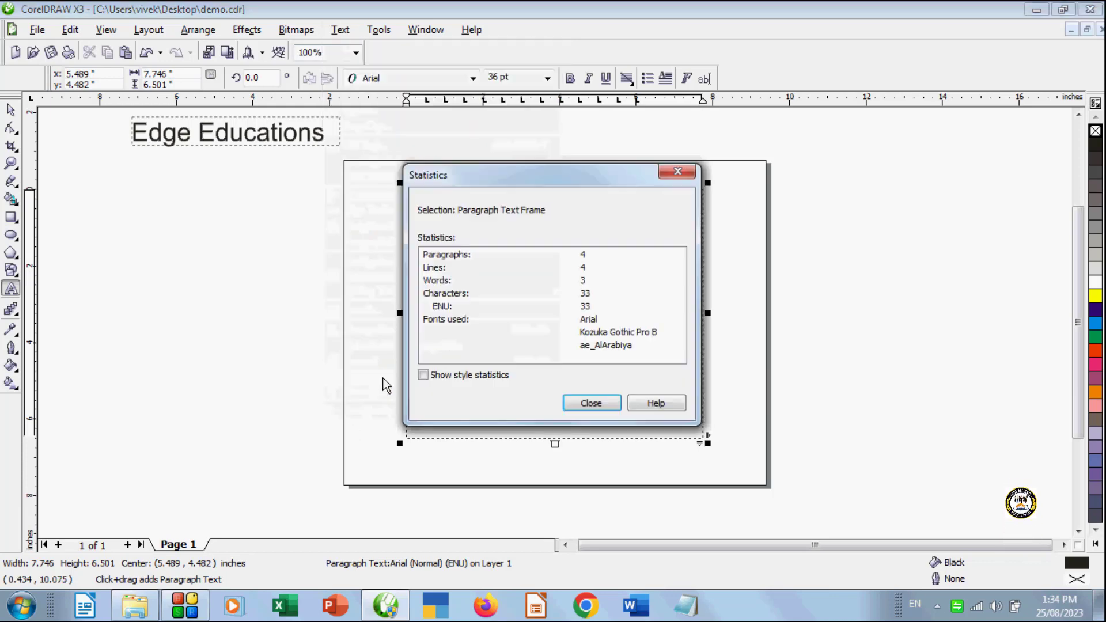
left_click(592, 403)
Show the non-printing characters and inspect the space and tab marks after Name, Class and Subject
left_click(340, 29)
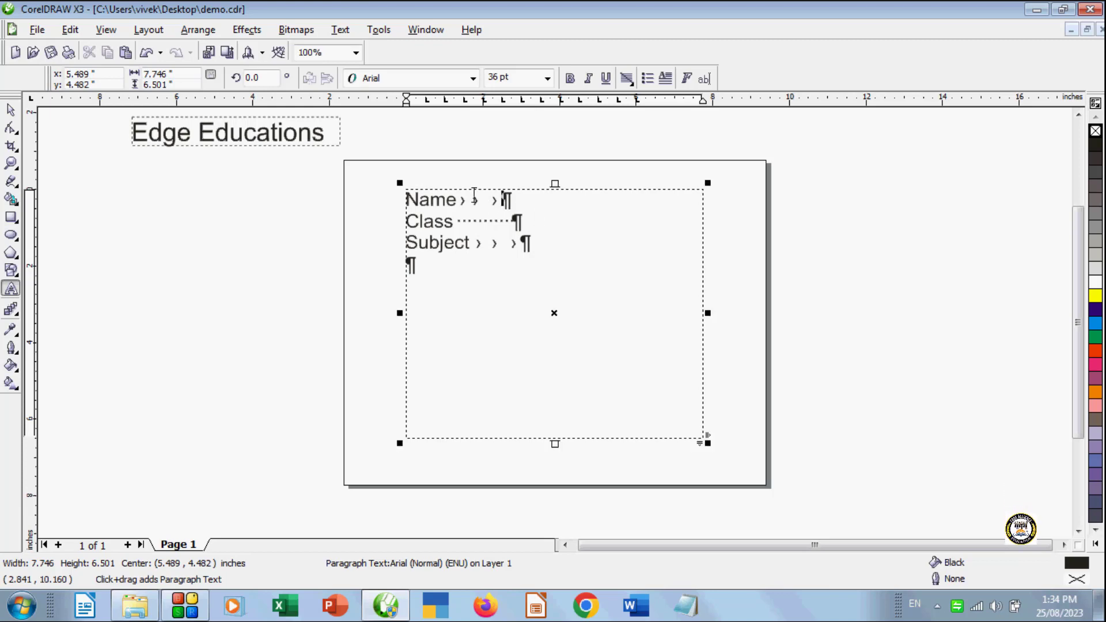
left_click(508, 224)
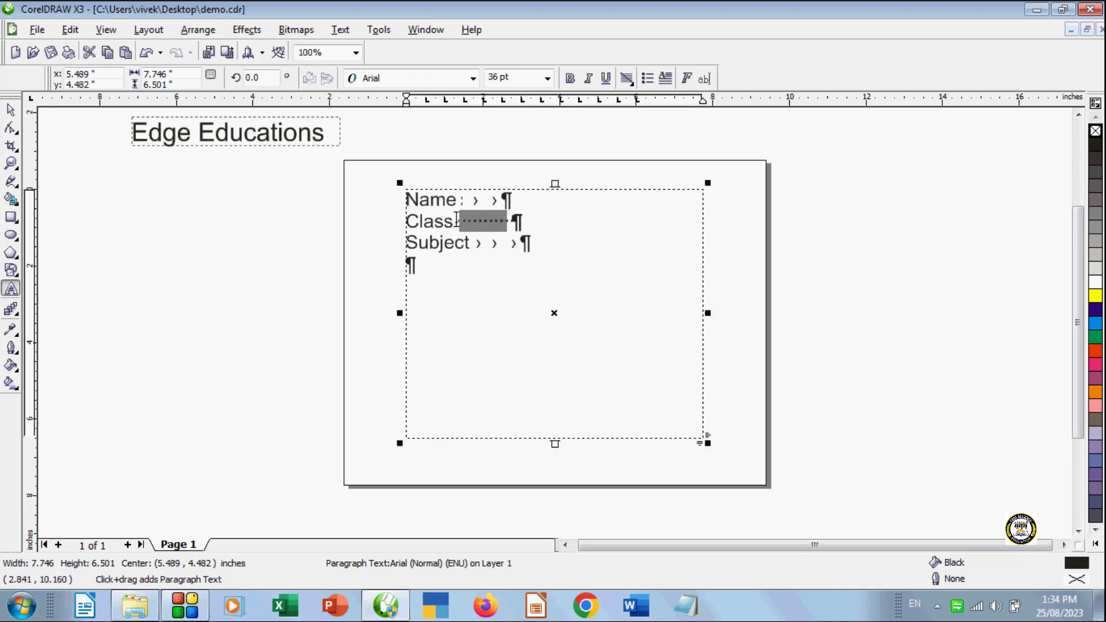
left_click(534, 236)
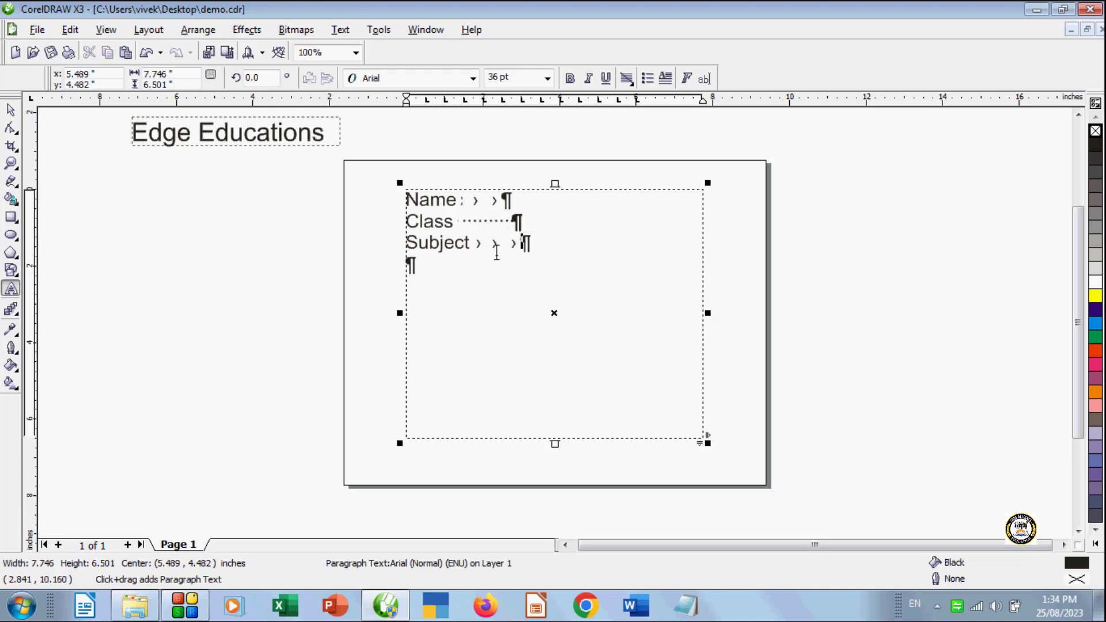
double_click(520, 248)
left_click(519, 248)
Toggle the non-printing characters off, on again and finally off to compare the paragraph text with and without marks
left_click(340, 29)
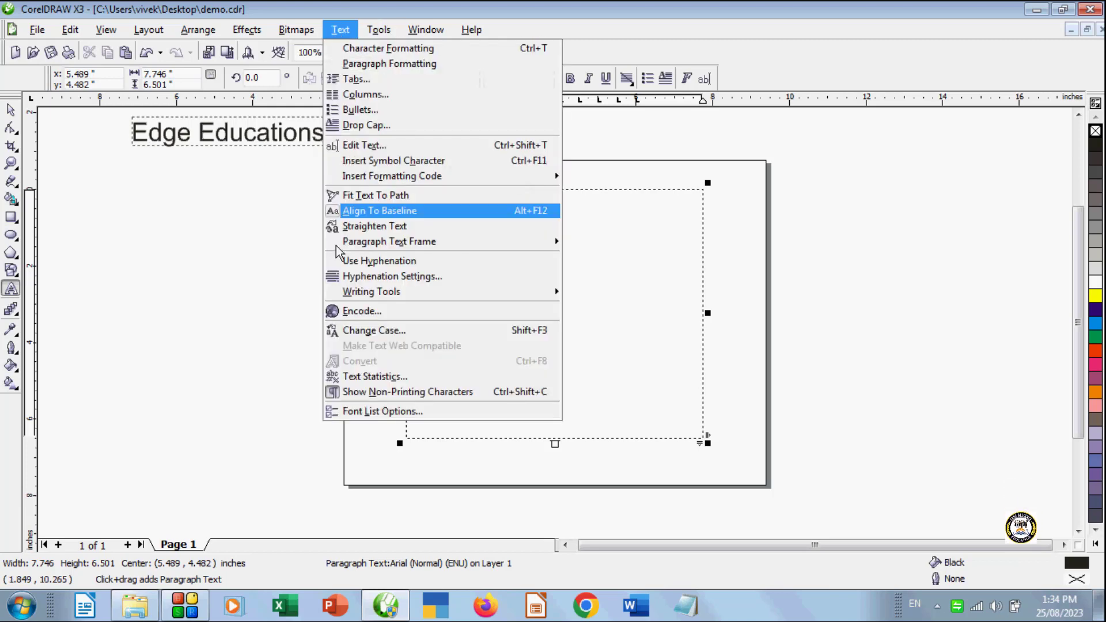
left_click(403, 390)
left_click(379, 32)
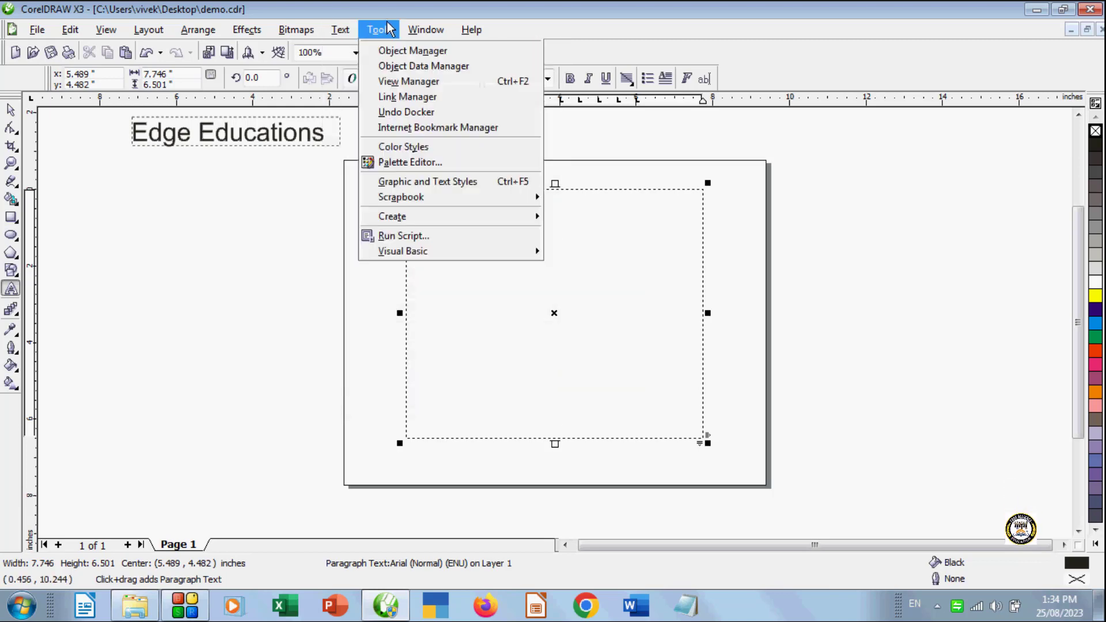
mouse_move(340, 29)
left_click(390, 396)
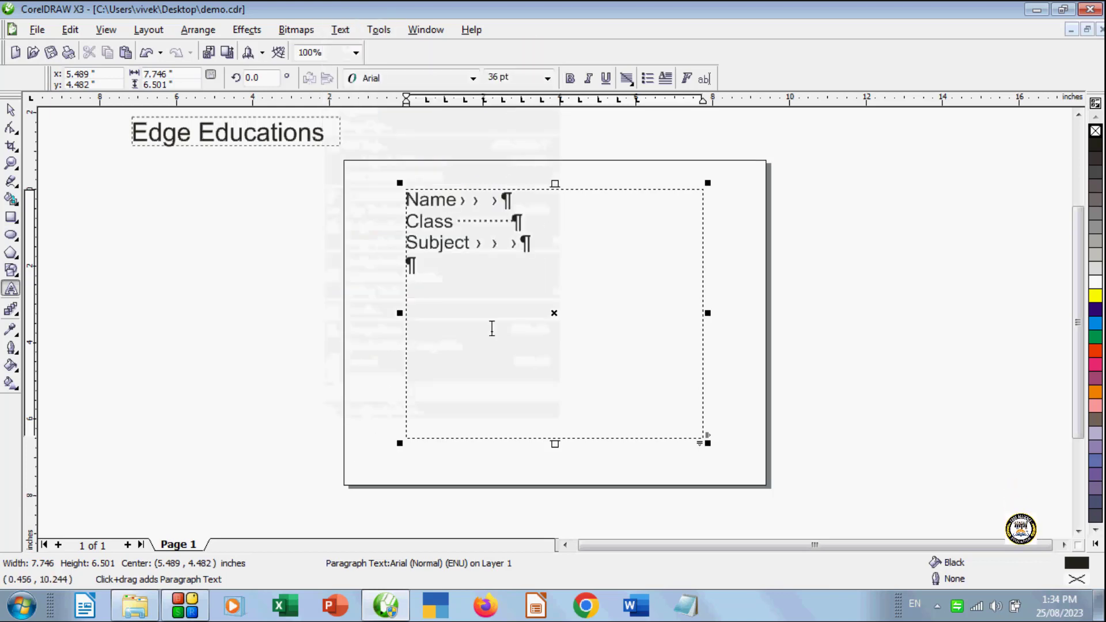
left_click(339, 29)
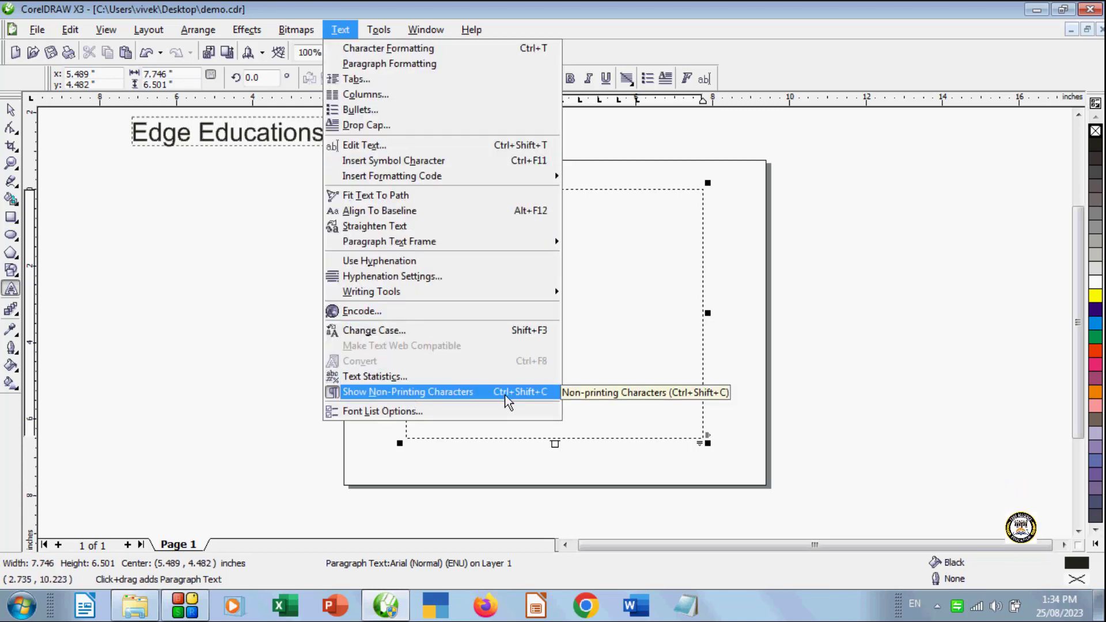
left_click(457, 397)
Examine the font list options along with the Save, Memory, Dynamic Guides and Edit option pages, and close the options
left_click(340, 29)
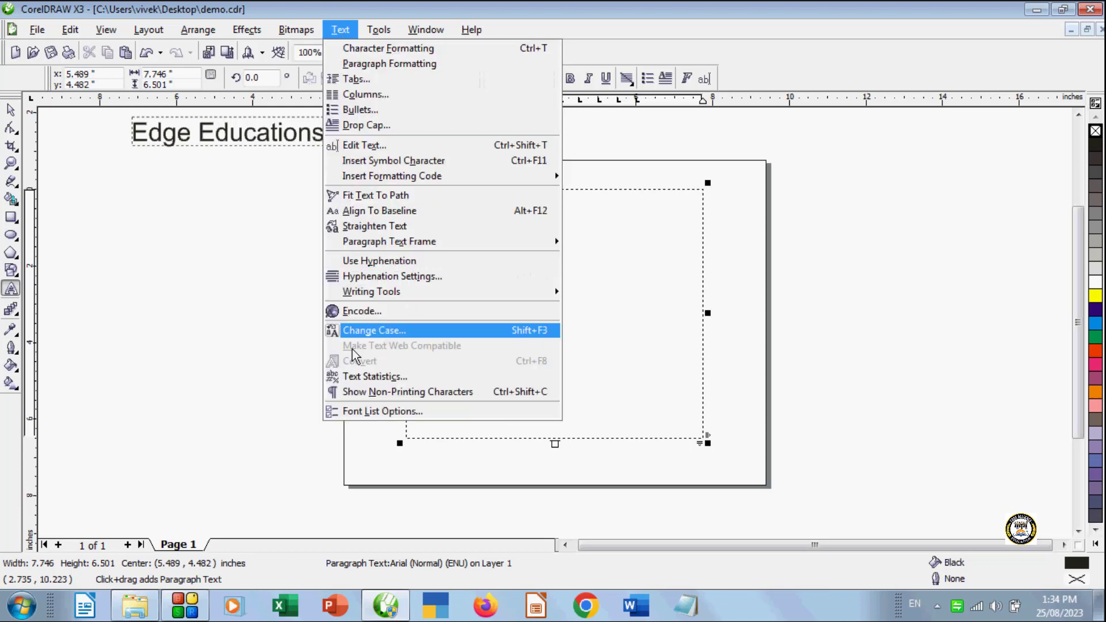
left_click(354, 412)
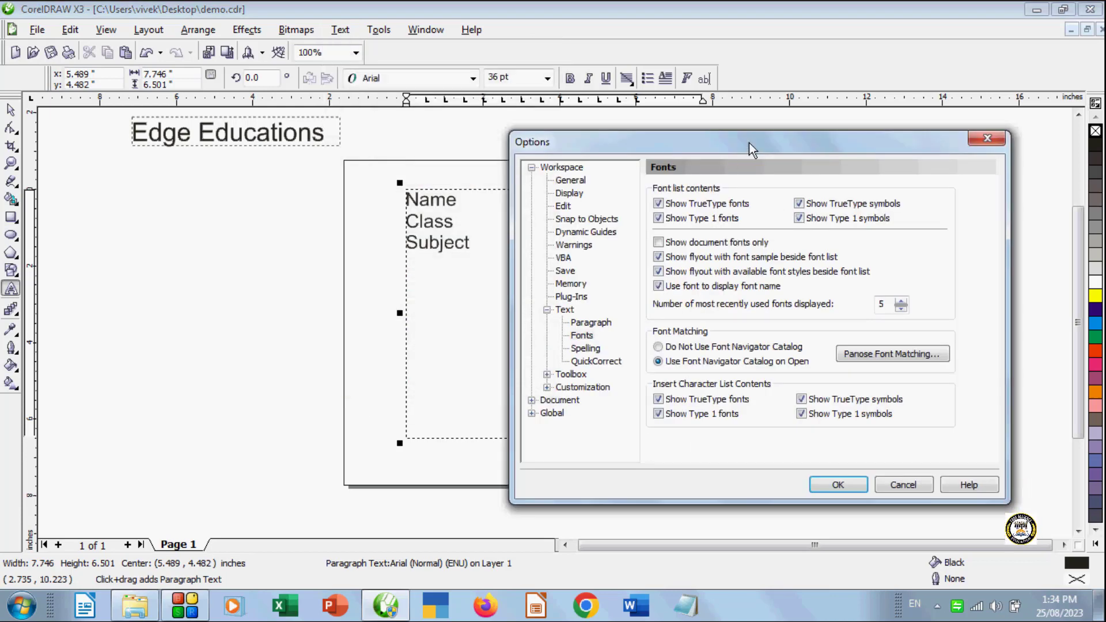
left_click_drag(751, 143, 453, 77)
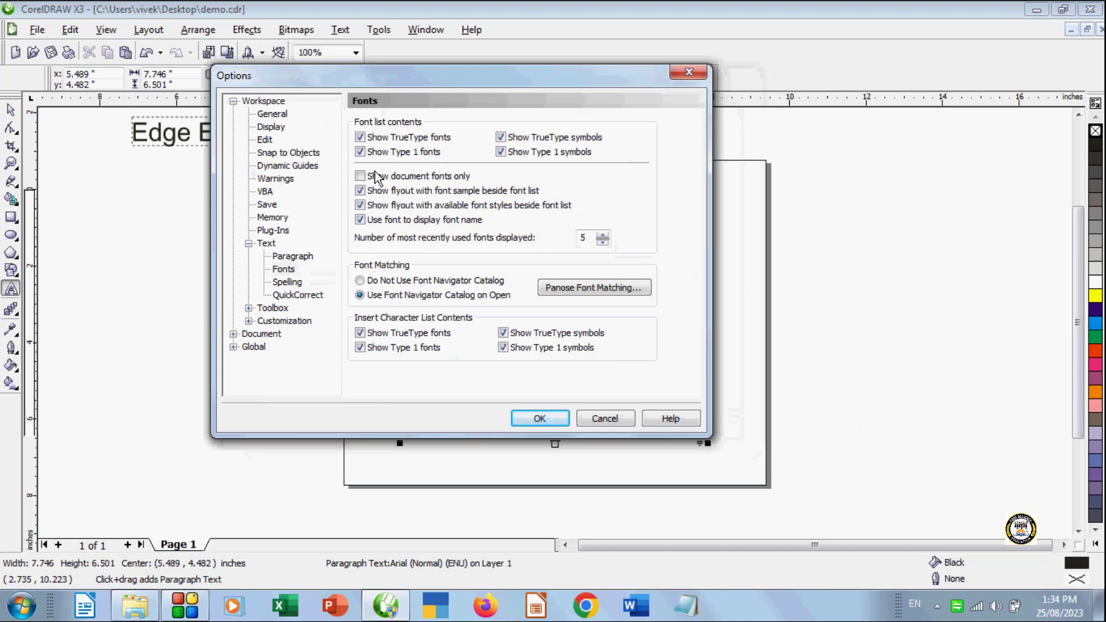
left_click(266, 204)
left_click(272, 219)
left_click(286, 166)
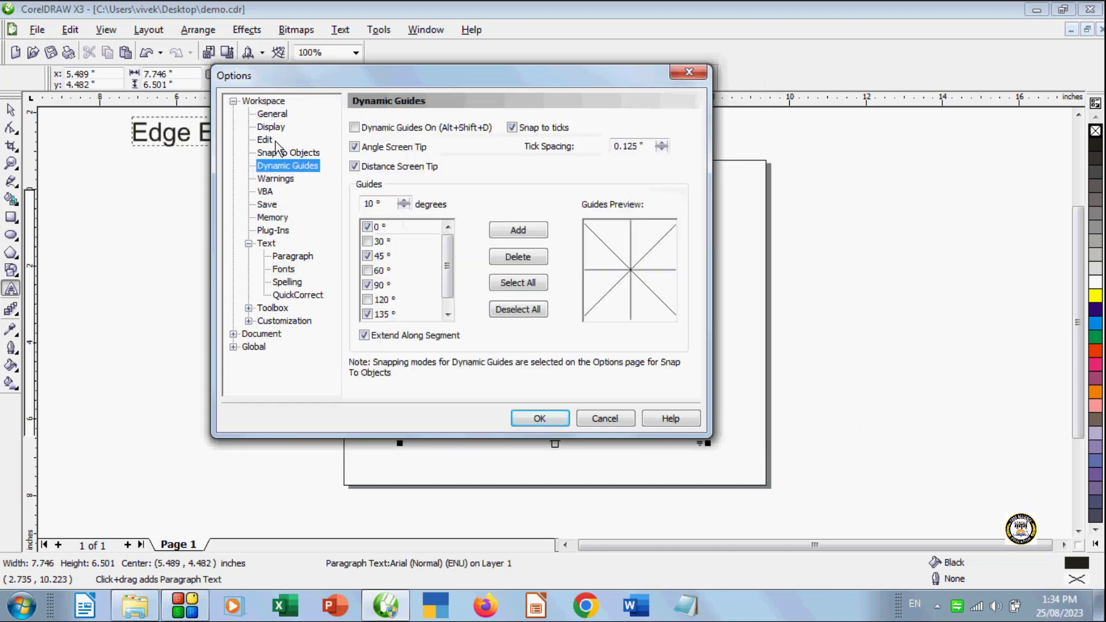
left_click(262, 140)
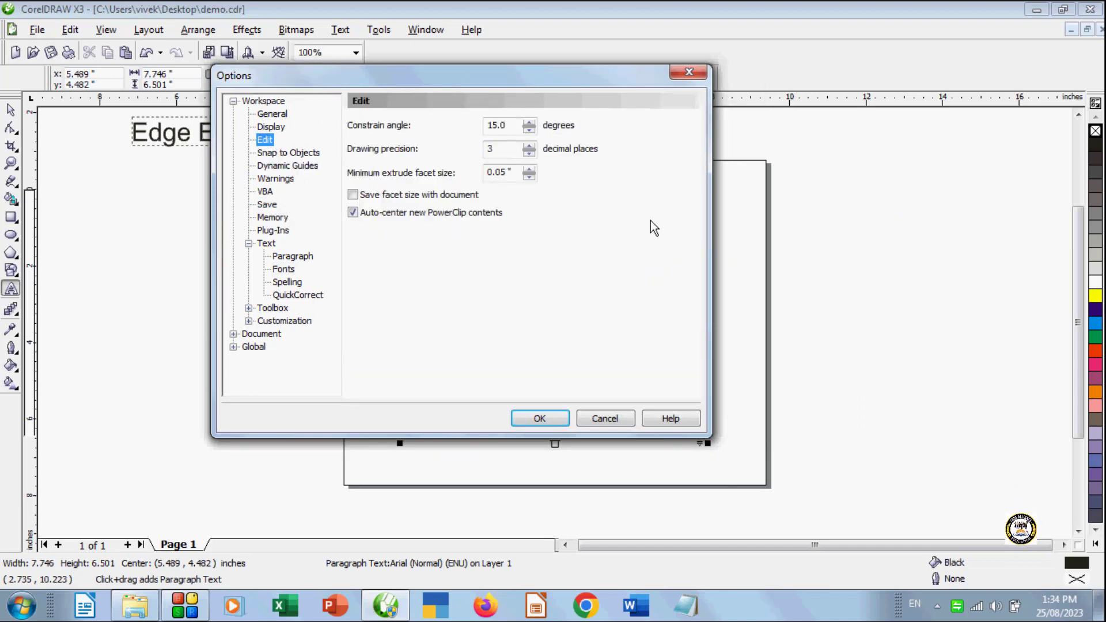
left_click(567, 420)
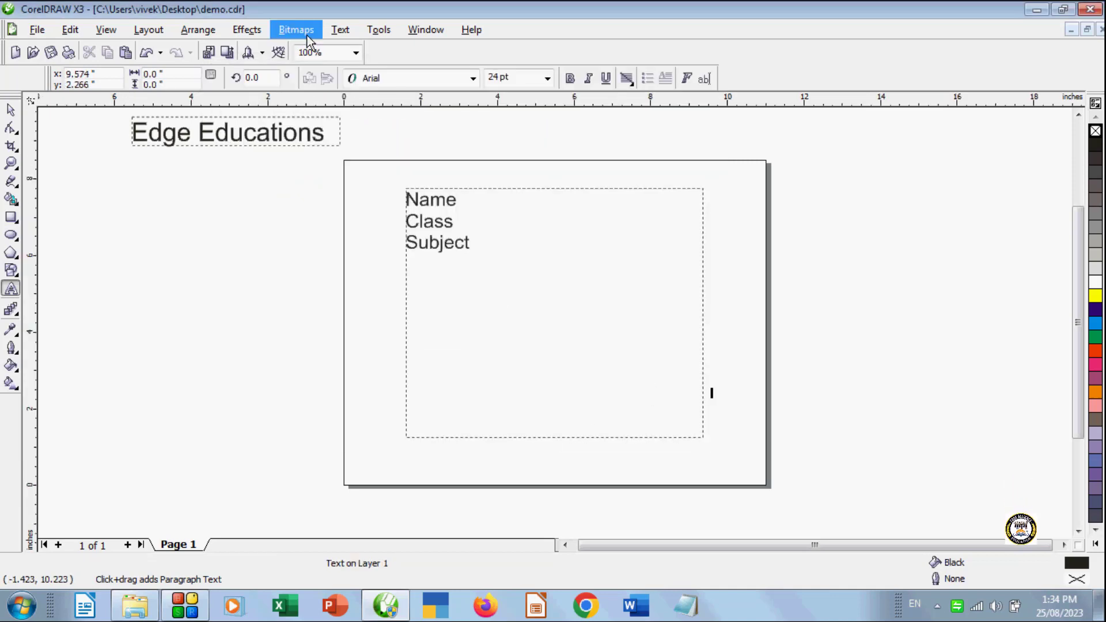
Move the "Edge Educations" text from outside the page to just below "Subject" in the paragraph frame and deselect it
left_click(11, 110)
left_click(258, 133)
left_click_drag(258, 134, 531, 286)
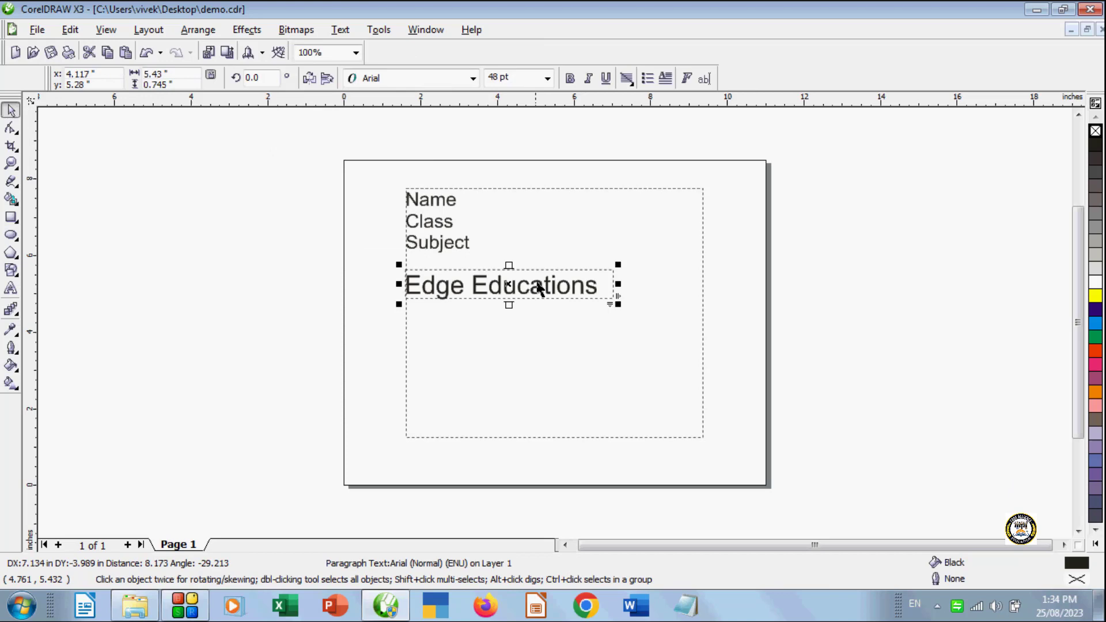
left_click(316, 197)
left_click(341, 30)
mouse_move(373, 31)
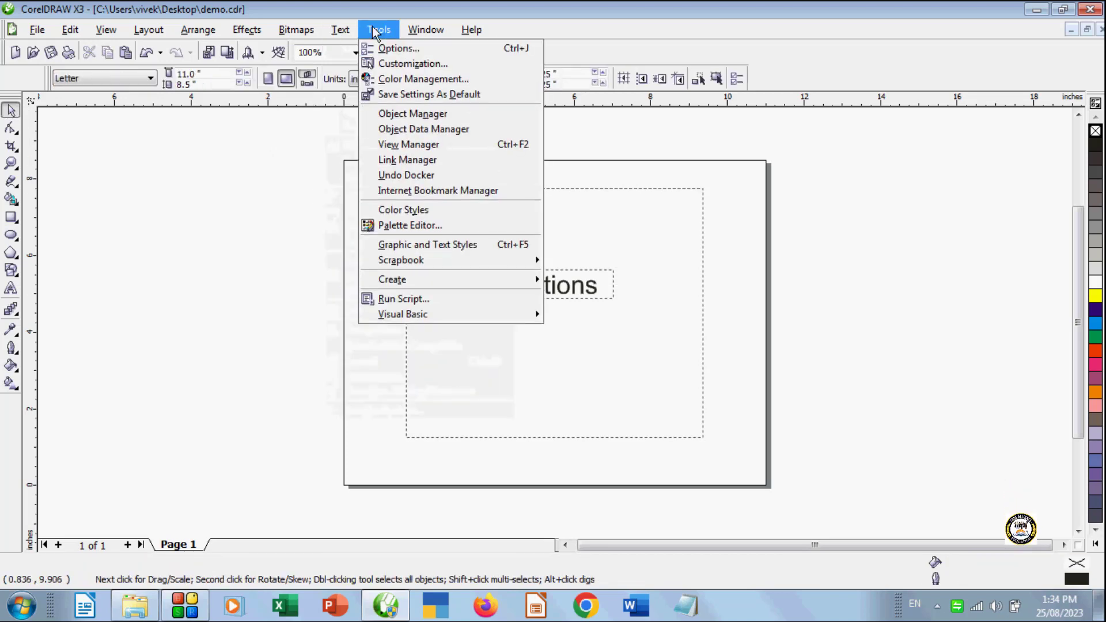
left_click(389, 373)
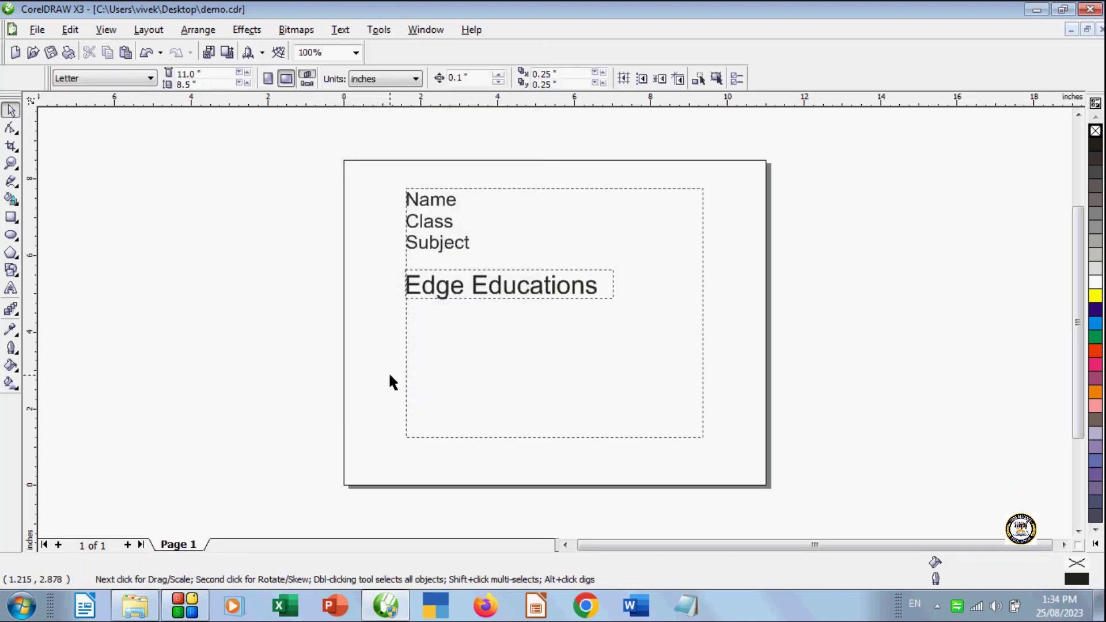